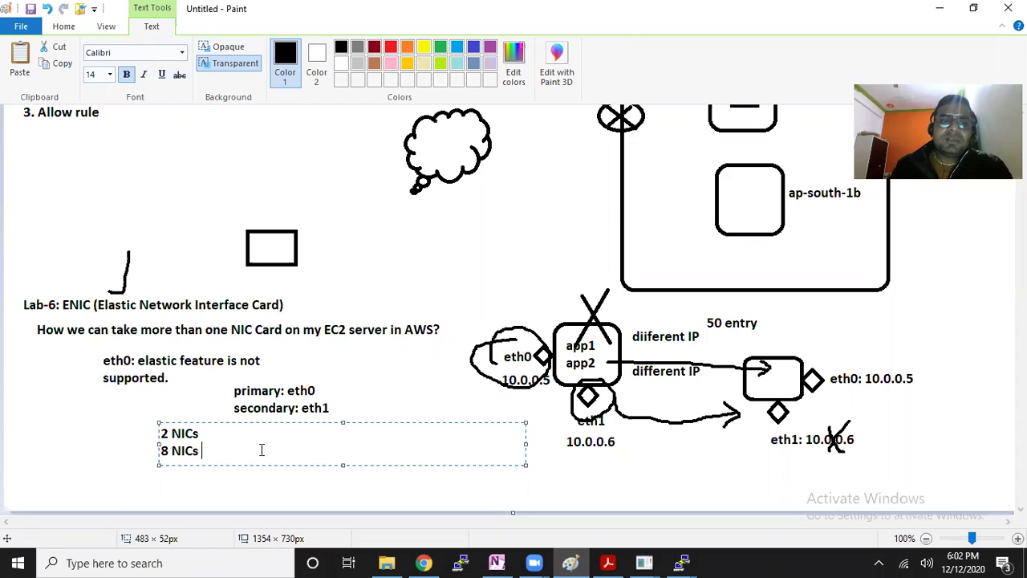
# Commit the "2 NICs / 8 NICs" text note to the canvas below the secondary: eth1 line
pyautogui.moveTo(261, 449); pyautogui.dragTo(151, 450)
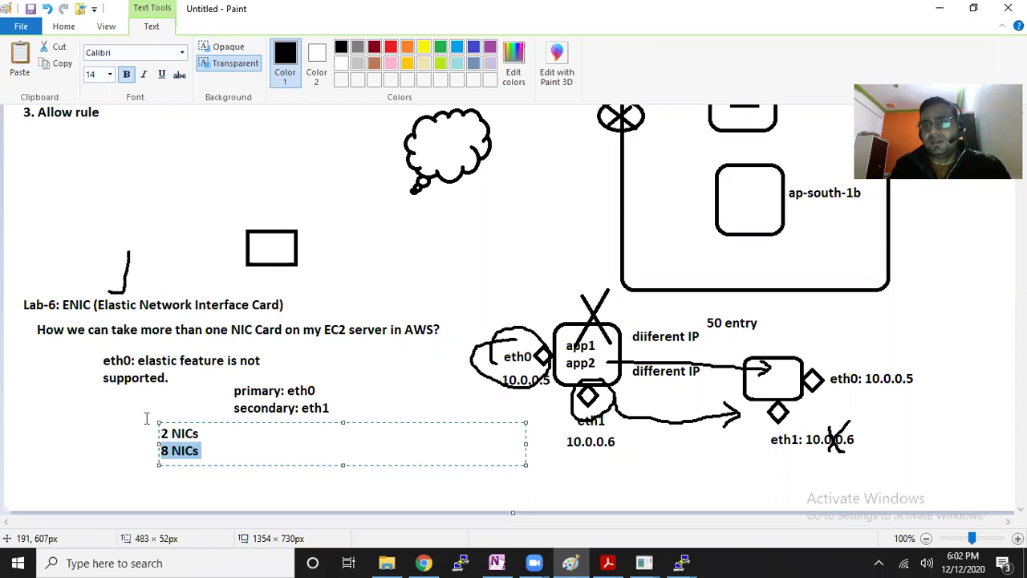
pyautogui.click(316, 371)
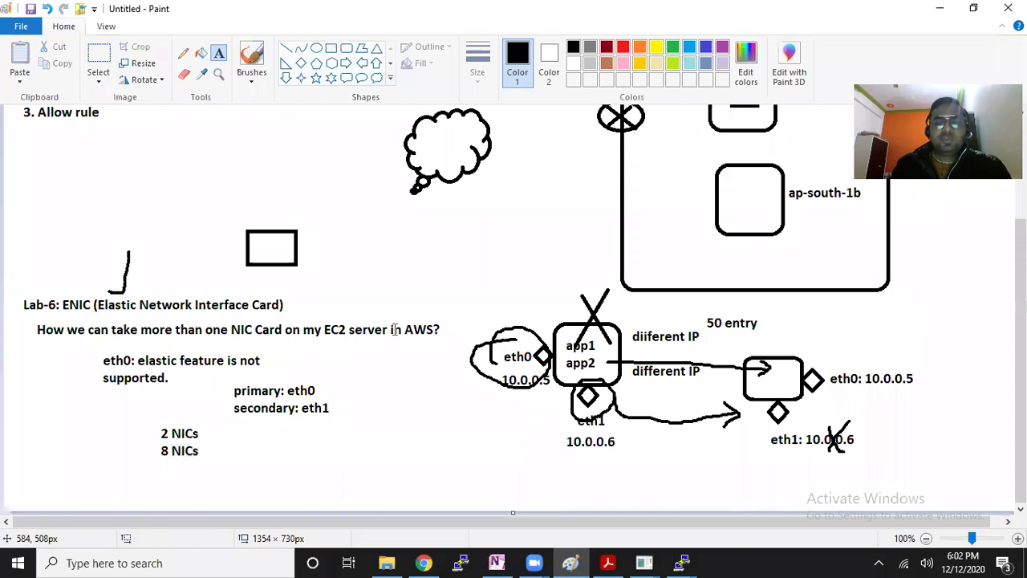
# Switch to Chrome and terminate the running Server-1 instance from the EC2 Instances list
pyautogui.click(423, 562)
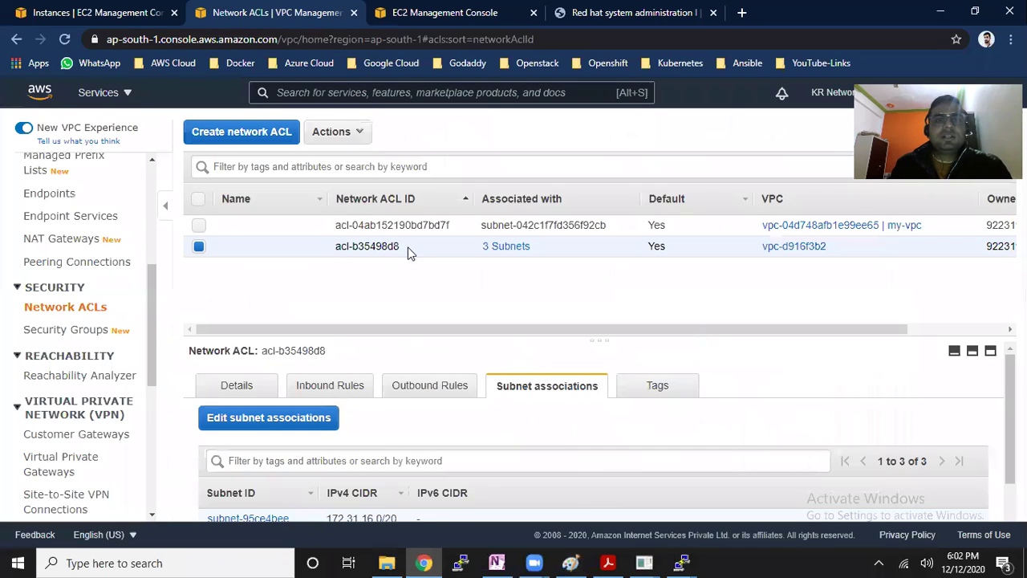
pyautogui.click(431, 7)
pyautogui.scroll(1, 381, 317)
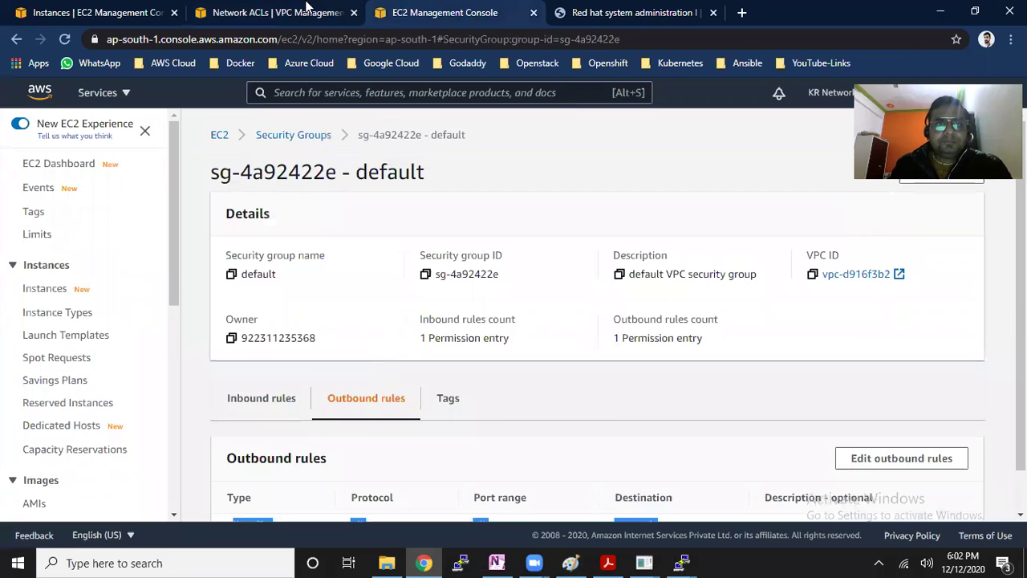
pyautogui.click(126, 9)
pyautogui.click(698, 133)
pyautogui.click(710, 246)
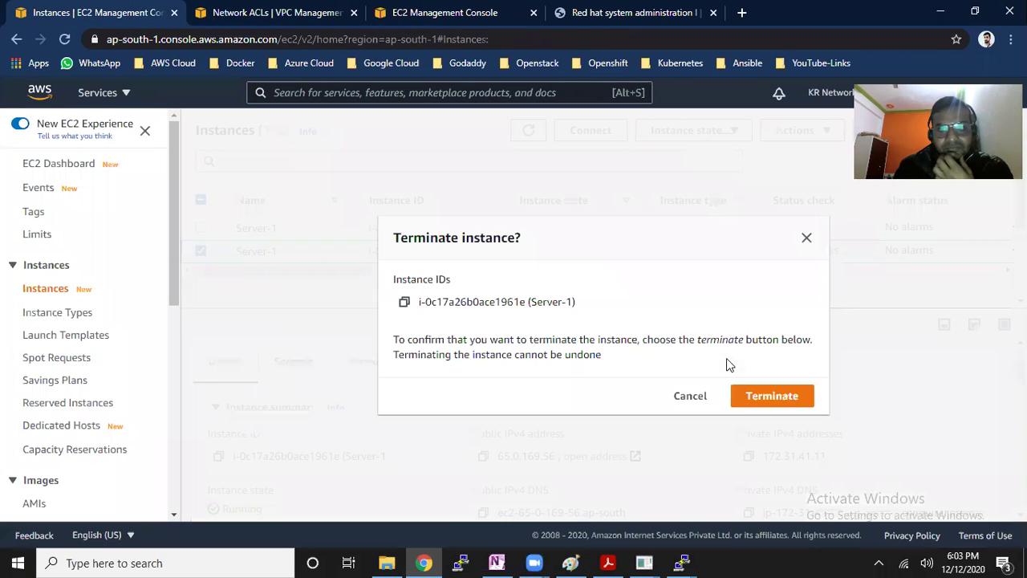
pyautogui.click(750, 396)
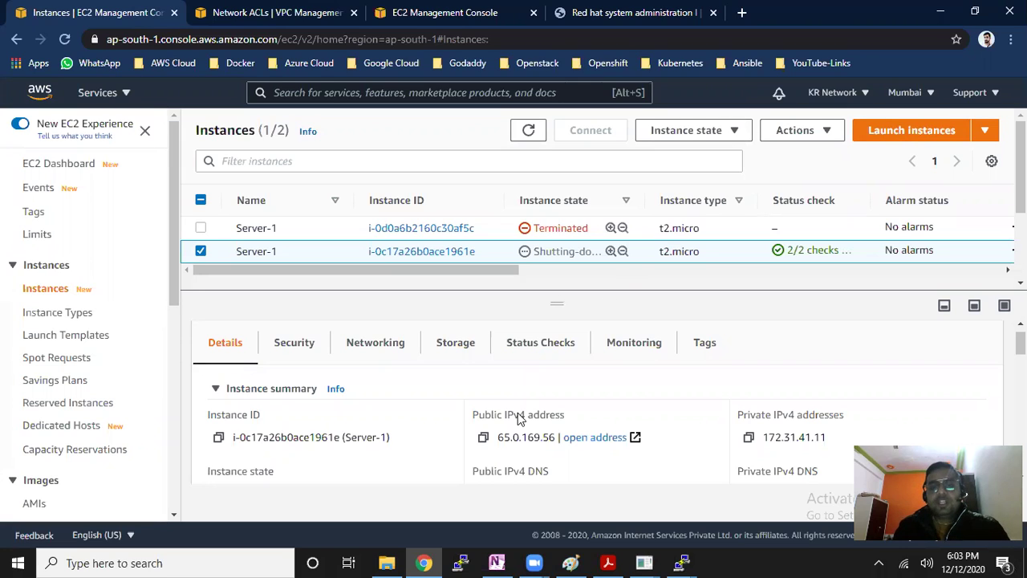
# Consult the NIC diagram in Paint, return to Chrome and deselect the terminated Server-1 instance
pyautogui.click(566, 561)
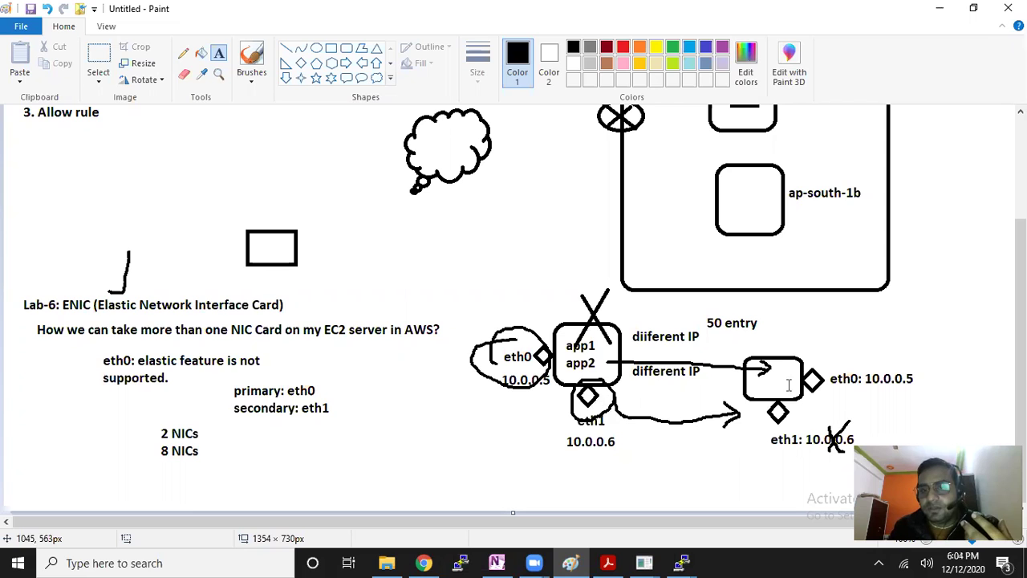
pyautogui.click(425, 557)
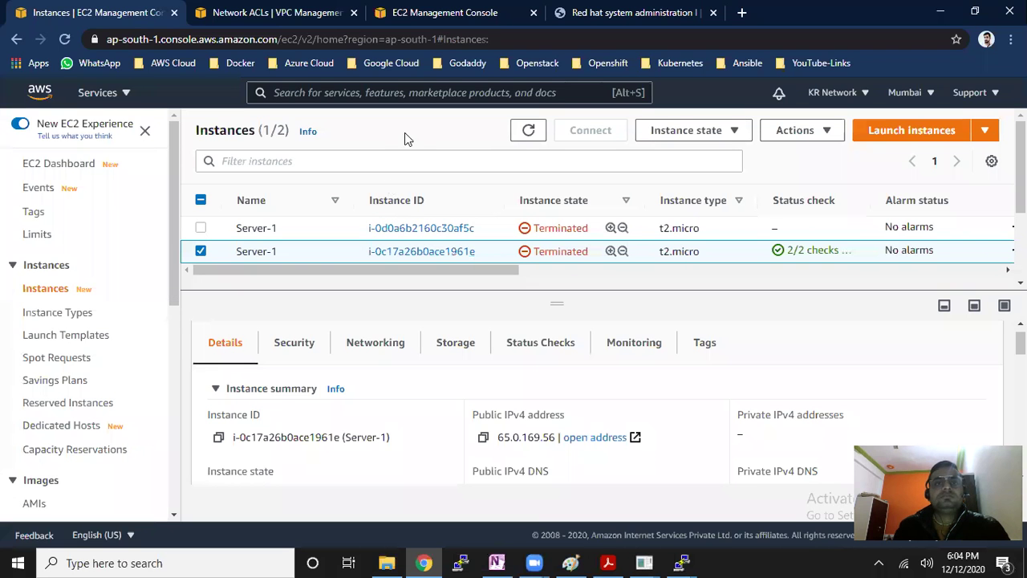
pyautogui.click(201, 251)
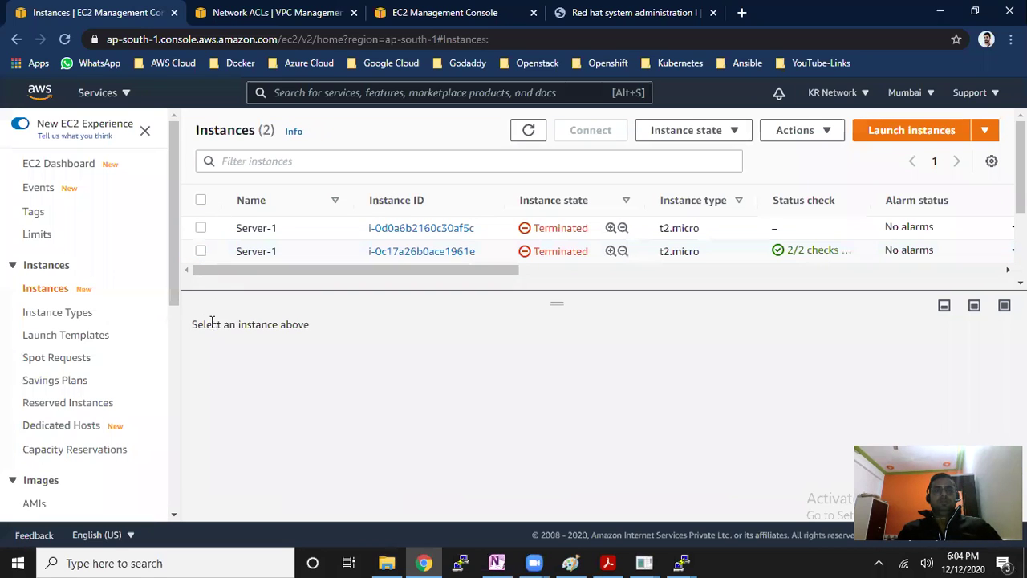
# Switch to Paint and cross out the app1/app2 server box with two straight diagonal lines
pyautogui.click(571, 562)
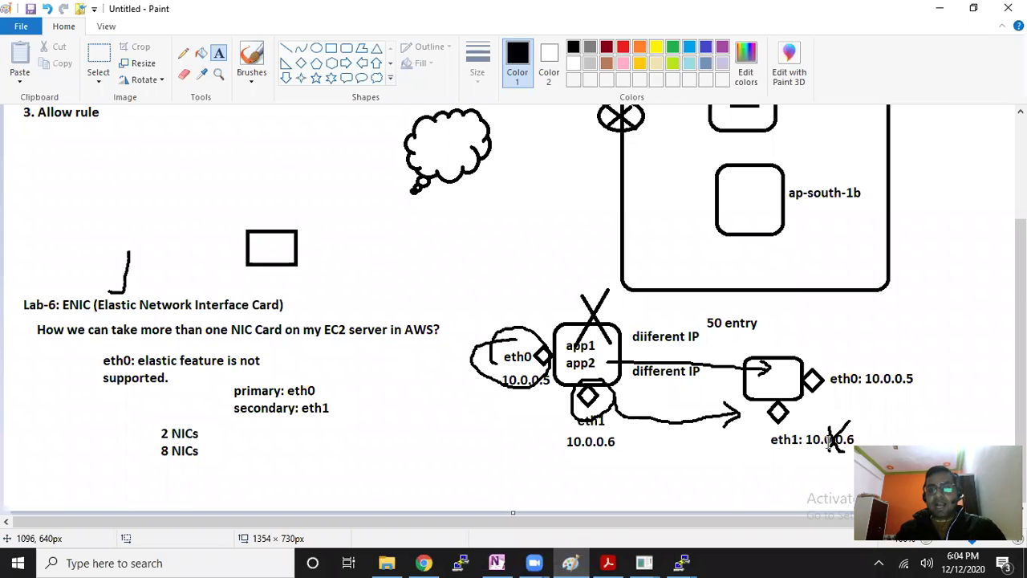
pyautogui.click(889, 394)
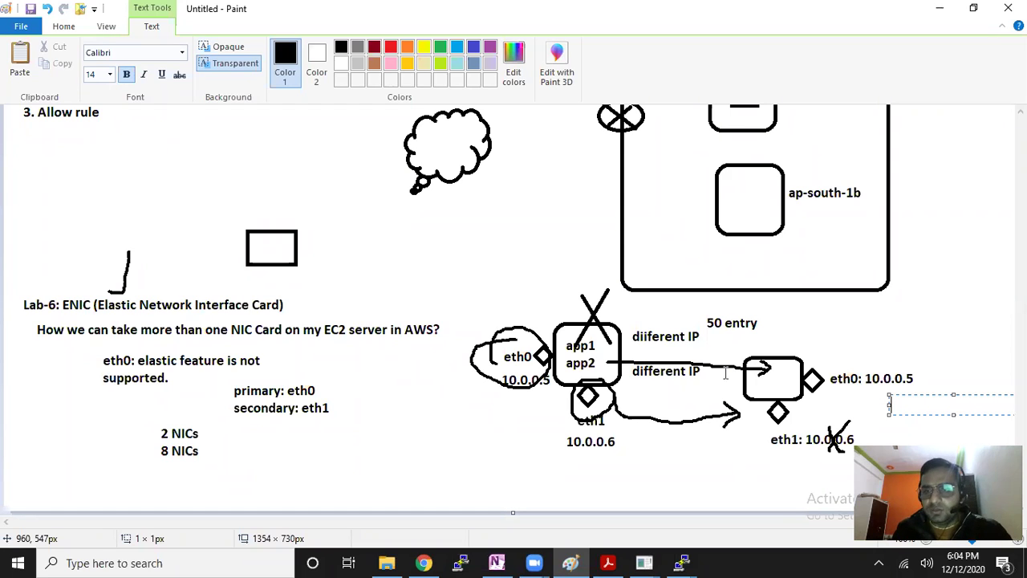
pyautogui.click(57, 29)
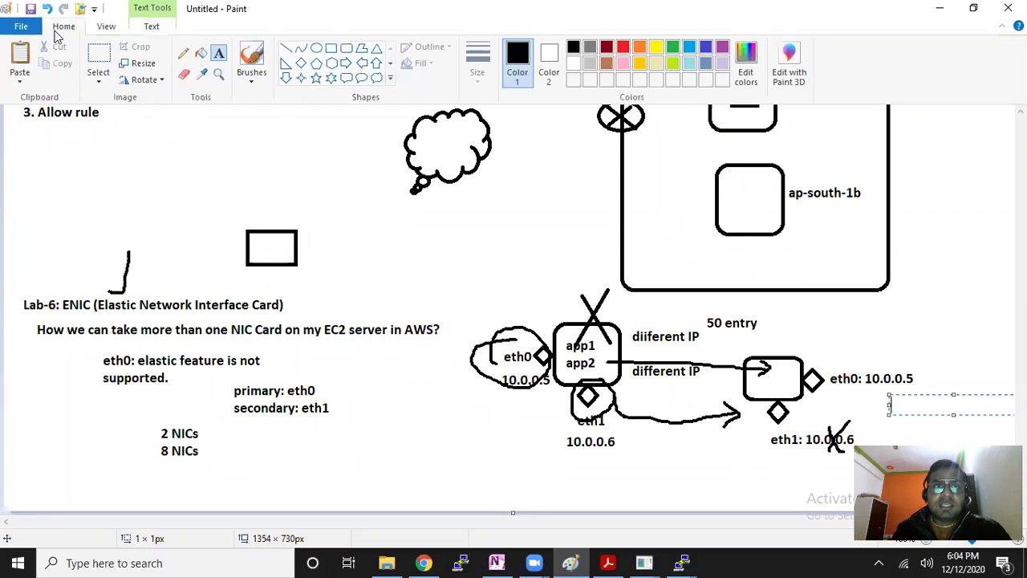
pyautogui.click(287, 48)
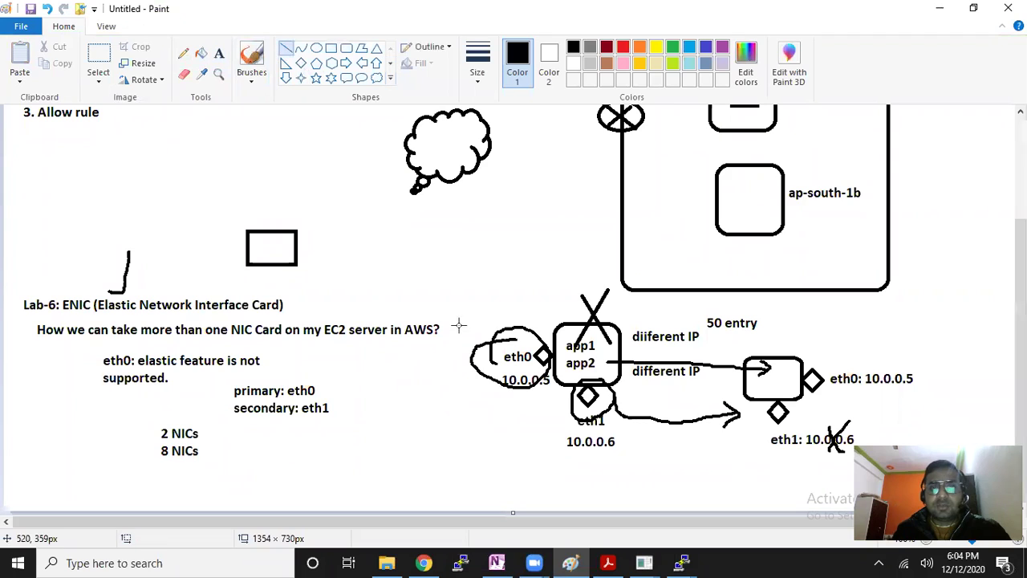
pyautogui.moveTo(623, 324); pyautogui.dragTo(536, 403)
pyautogui.moveTo(545, 317); pyautogui.dragTo(597, 430)
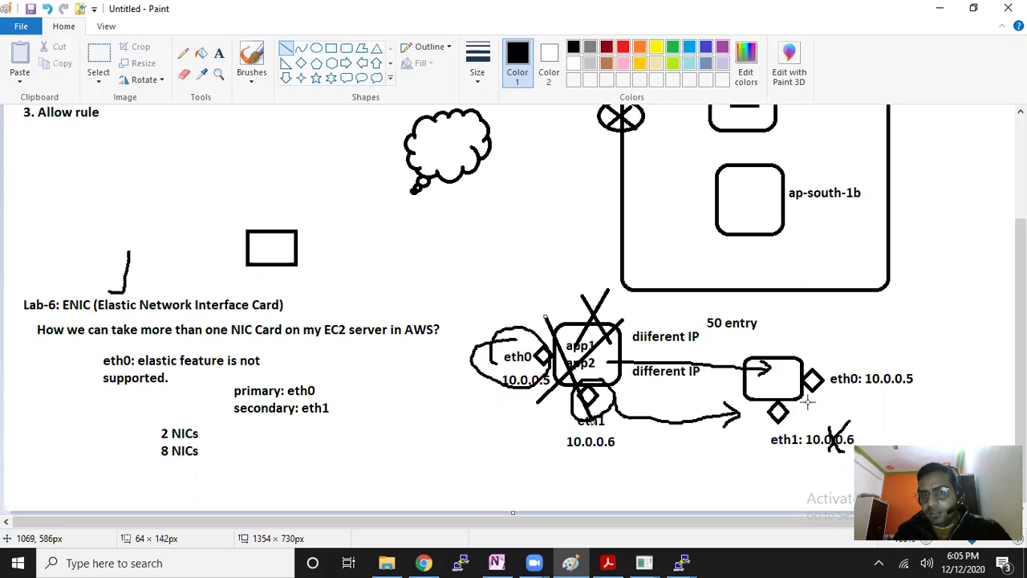
# Underline the 10.0.0.6 and 10.0.0.5 addresses beside the crossed-out server with straight lines
pyautogui.click(570, 457)
pyautogui.moveTo(582, 457); pyautogui.dragTo(620, 458)
pyautogui.moveTo(501, 396); pyautogui.dragTo(536, 396)
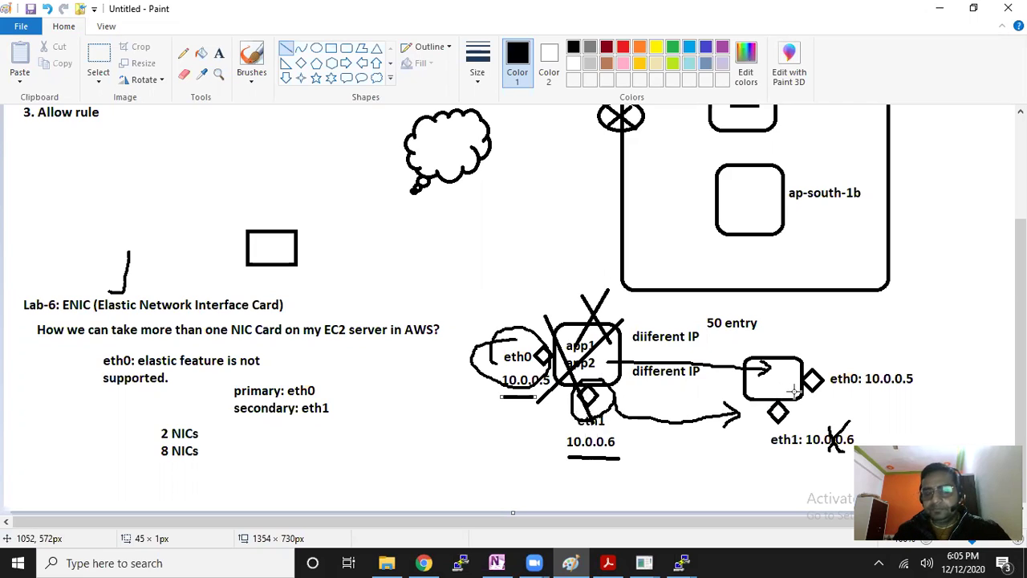
# Switch to Chrome and close every browser tab except the EC2 Instances one
pyautogui.click(424, 562)
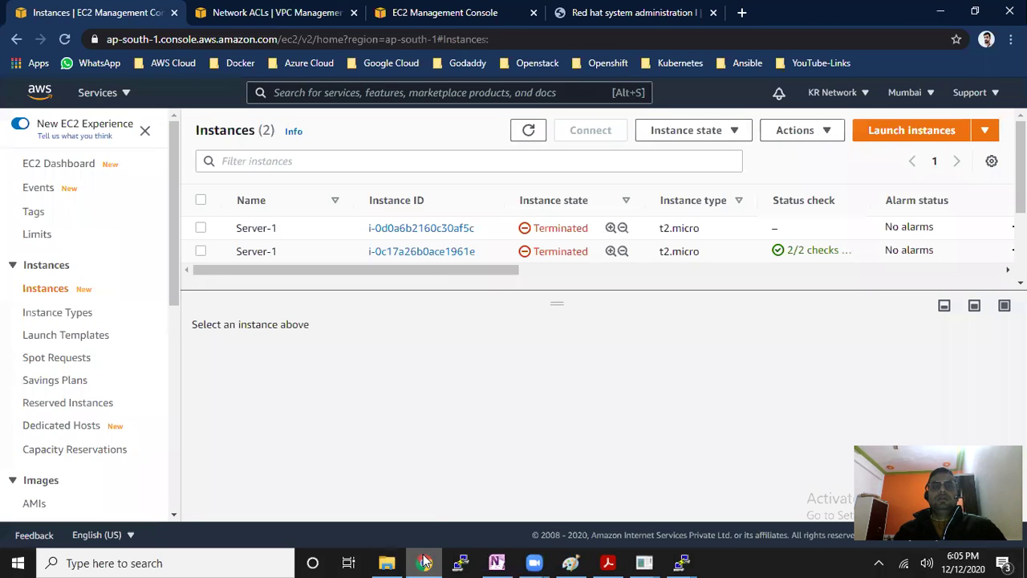
pyautogui.click(486, 22)
pyautogui.click(534, 12)
pyautogui.click(534, 12)
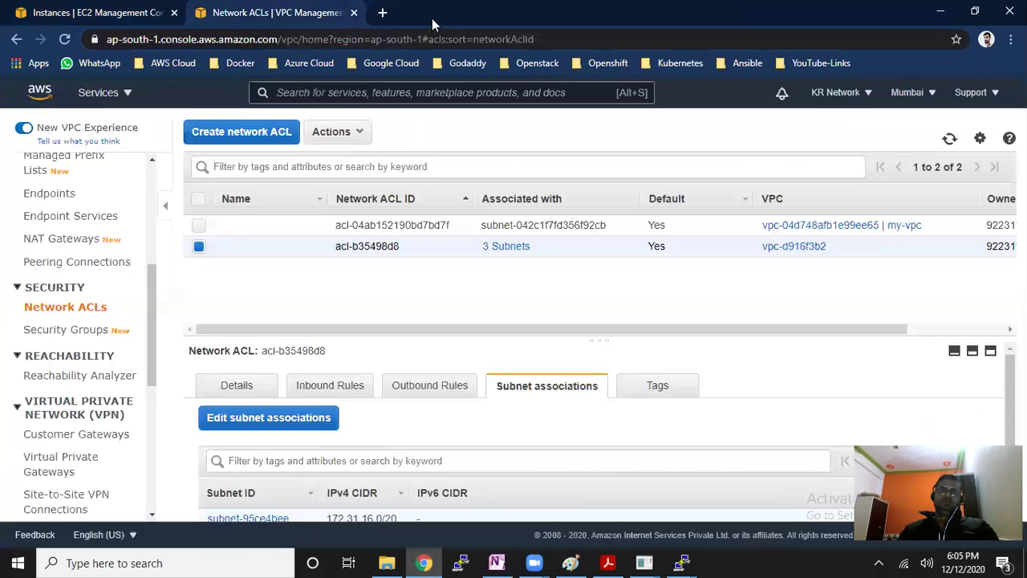
pyautogui.click(354, 13)
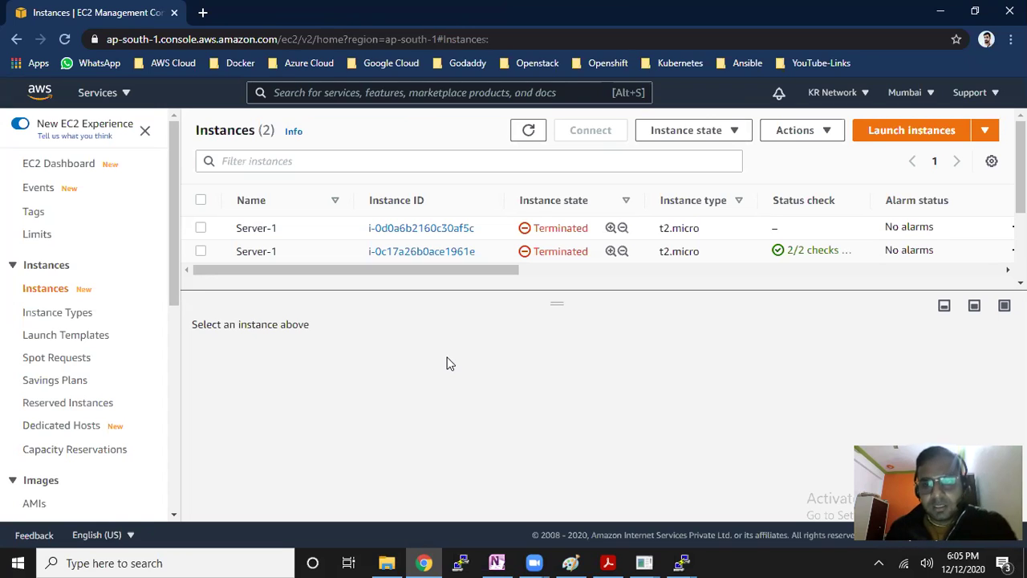
# Start launching an instance with the 64-bit (x86) Amazon Linux 2 AMI and type t2.micro, proceeding to the instance details
pyautogui.click(914, 131)
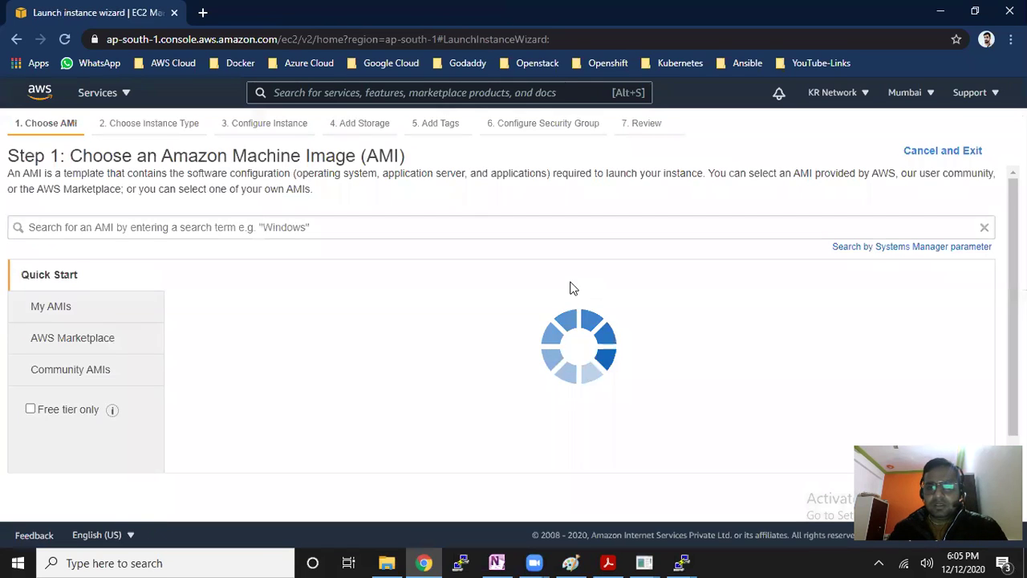
pyautogui.moveTo(333, 308); pyautogui.dragTo(370, 308)
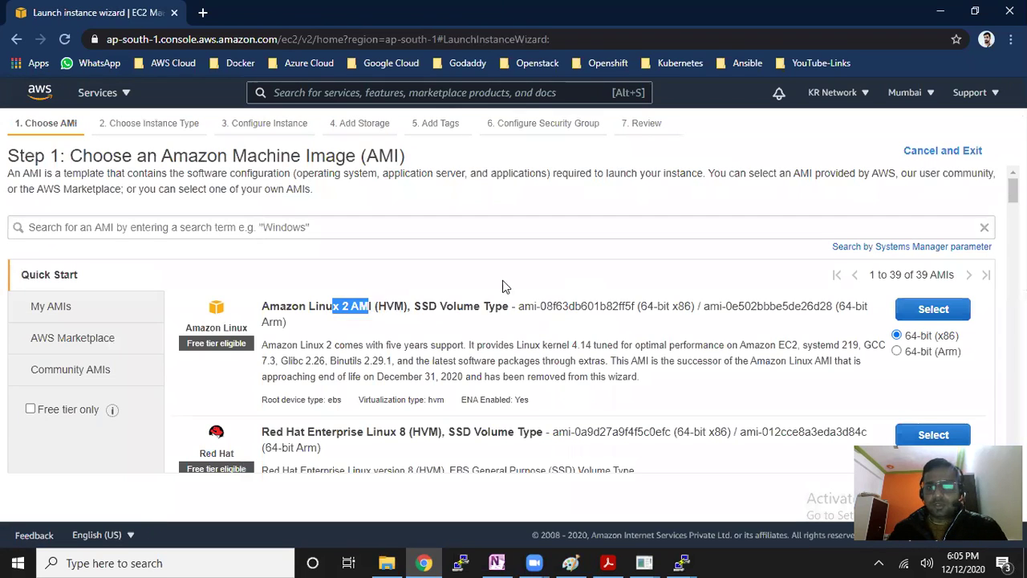
pyautogui.click(928, 310)
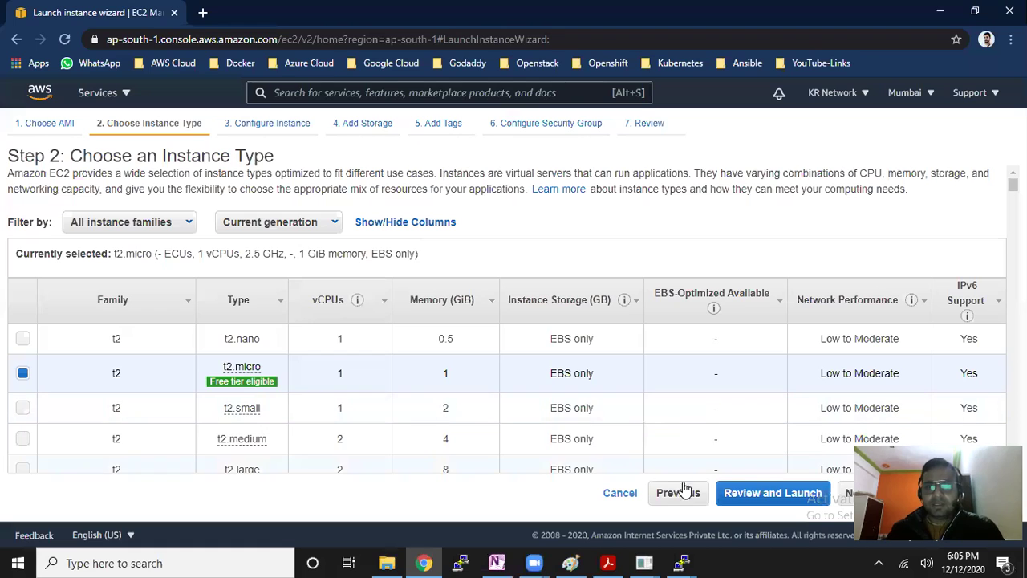
pyautogui.click(846, 492)
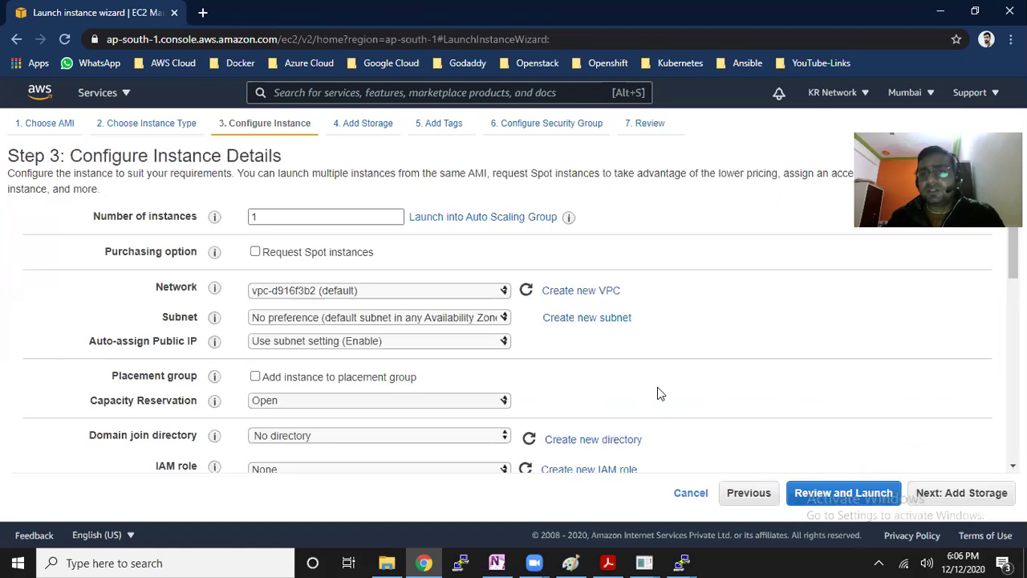
# Set the instance's network to my-vpc and its Auto-assign Public IP option to Enable
pyautogui.click(406, 289)
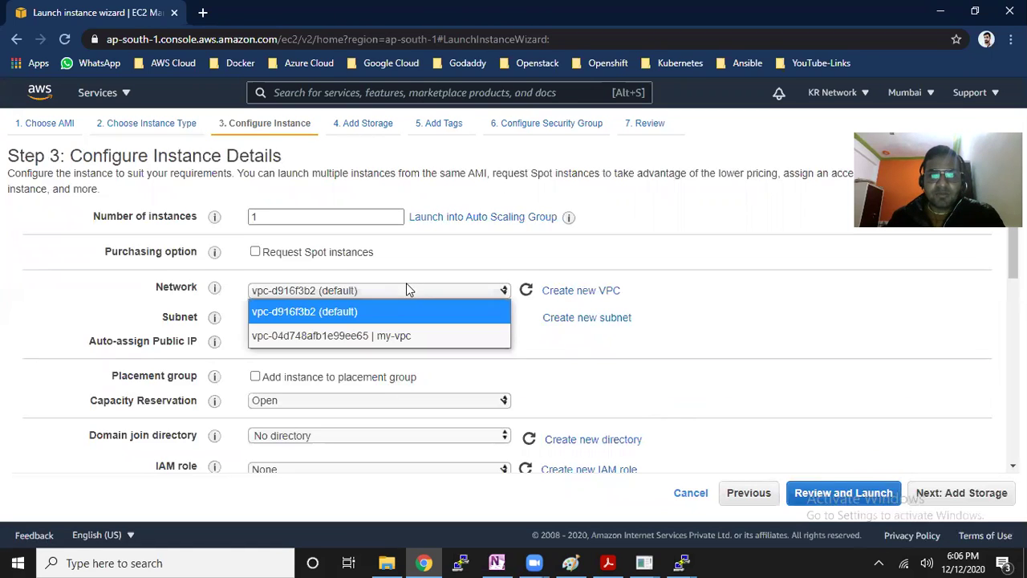
pyautogui.click(382, 336)
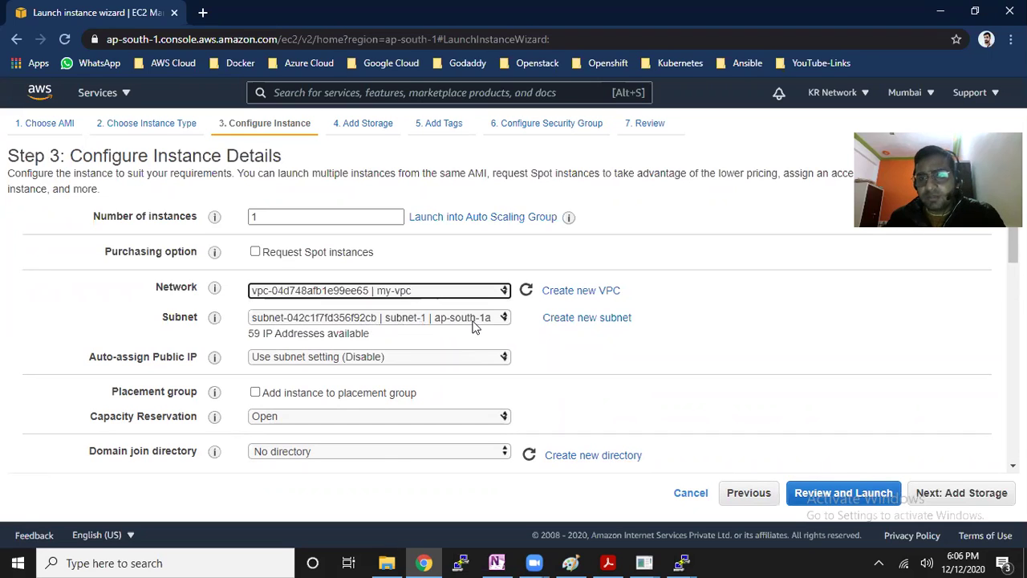
pyautogui.click(365, 358)
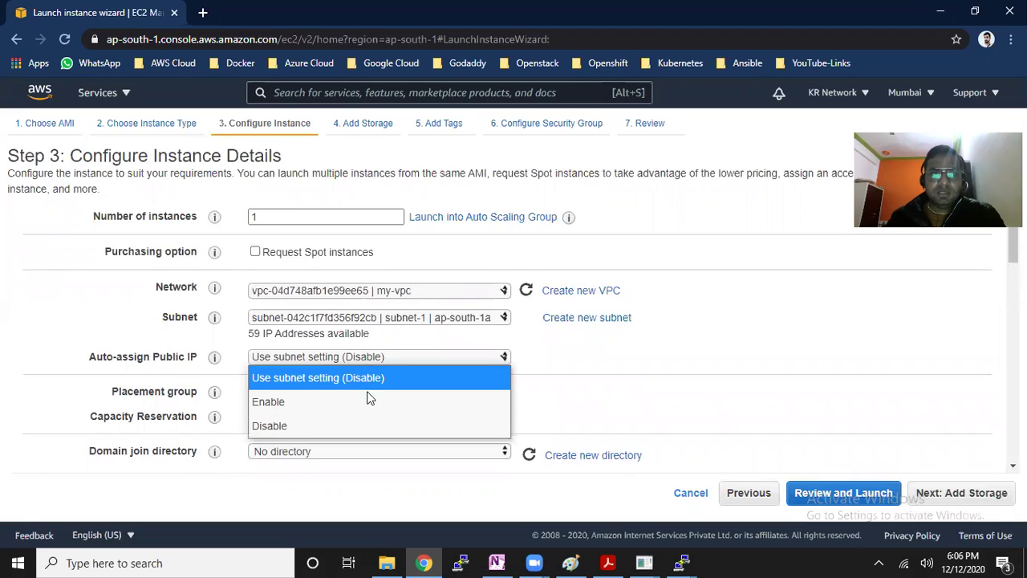
pyautogui.click(366, 398)
pyautogui.moveTo(214, 357)
pyautogui.moveTo(138, 358); pyautogui.dragTo(174, 358)
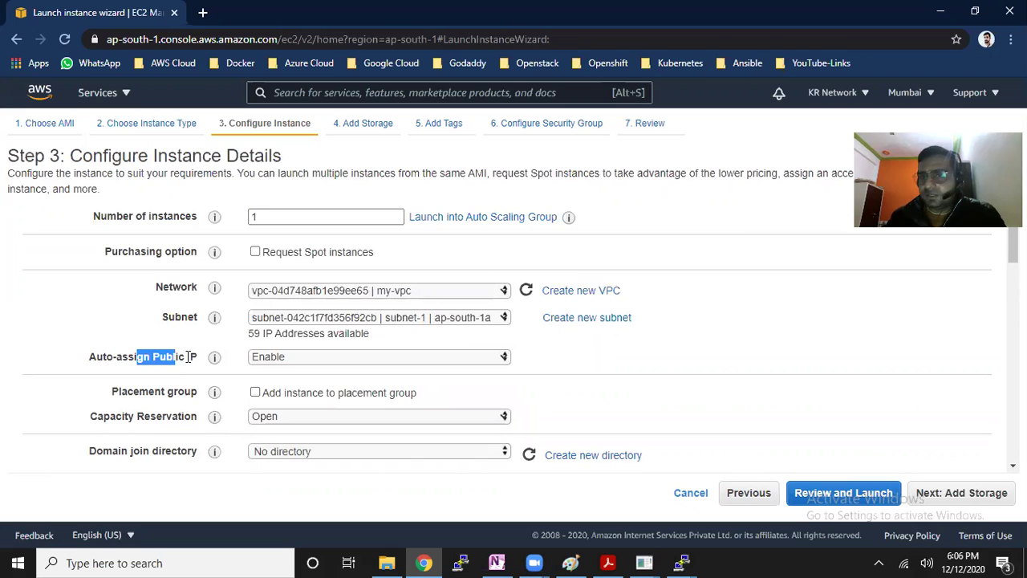
# Enter 10.0.0.1 as the primary IP of the eth0 network interface
pyautogui.scroll(-4, 486, 401)
pyautogui.scroll(-4, 491, 417)
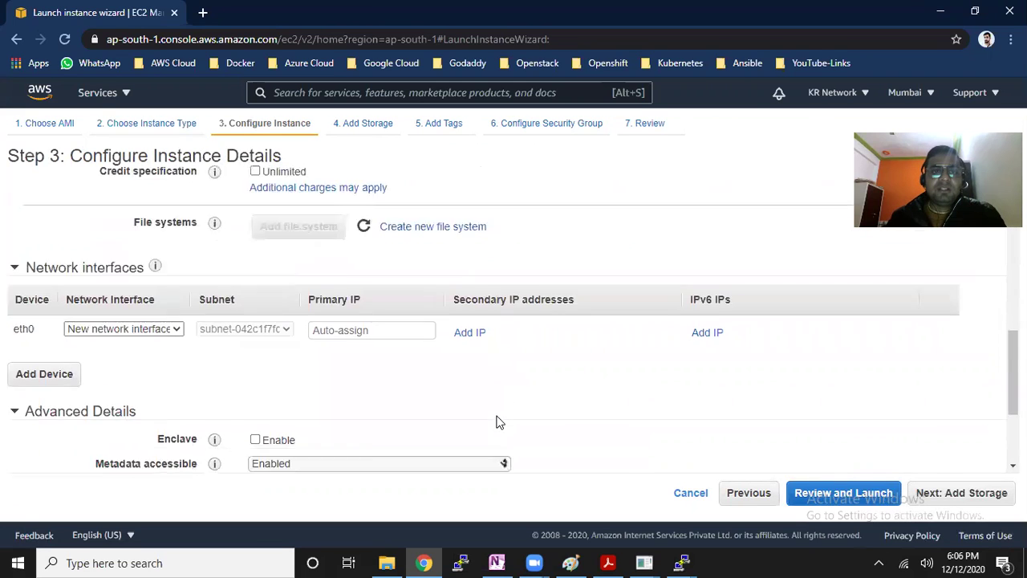
pyautogui.scroll(2, 136, 254)
pyautogui.moveTo(34, 294); pyautogui.dragTo(117, 298)
pyautogui.click(96, 295)
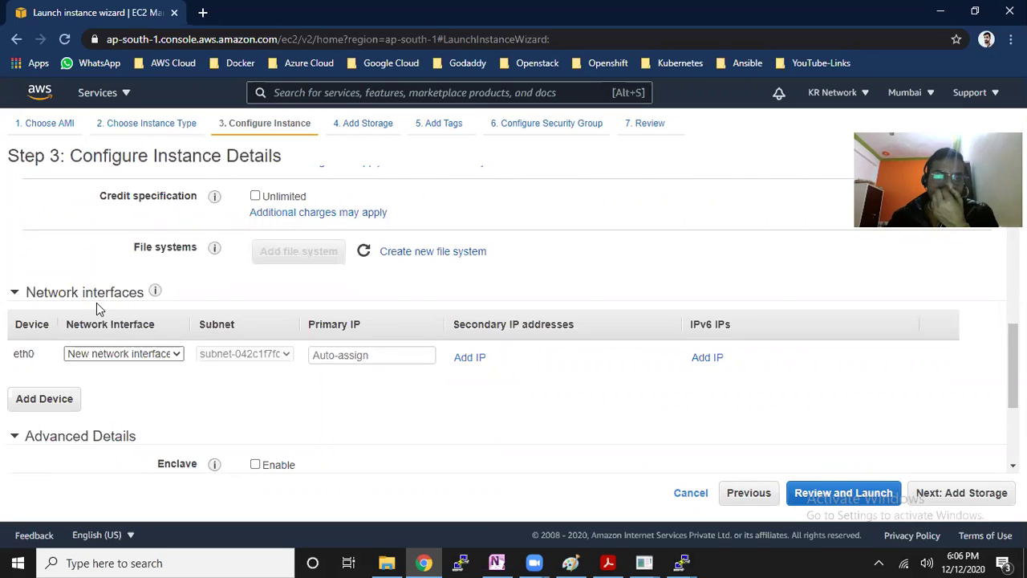
pyautogui.moveTo(15, 353); pyautogui.dragTo(25, 353)
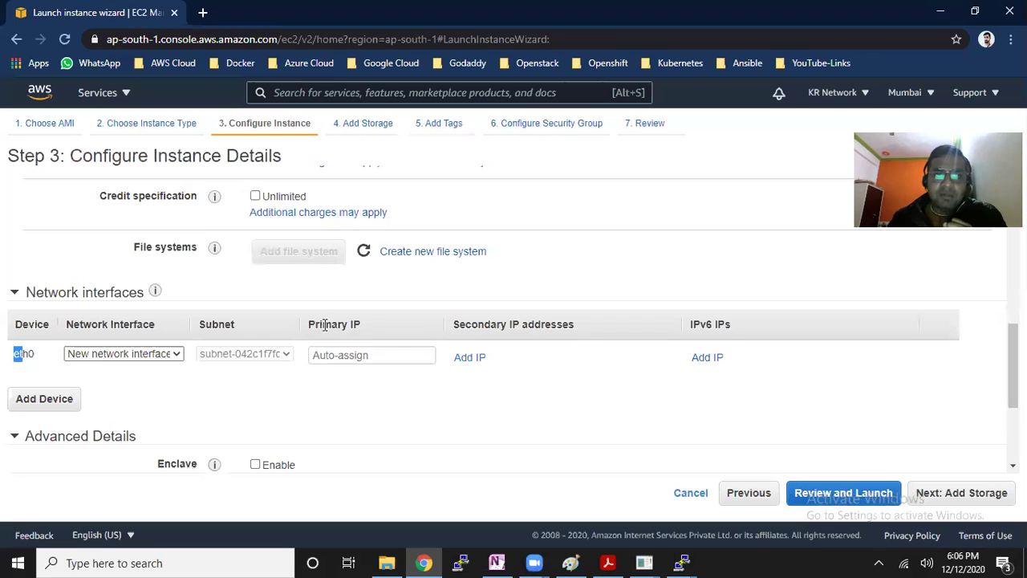
pyautogui.moveTo(322, 325); pyautogui.dragTo(371, 327)
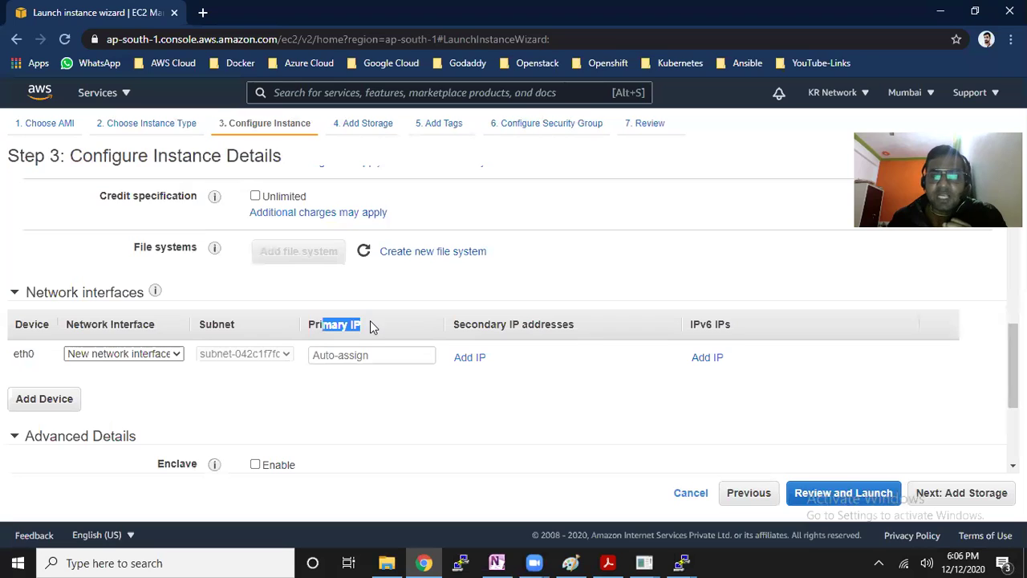
pyautogui.click(358, 361)
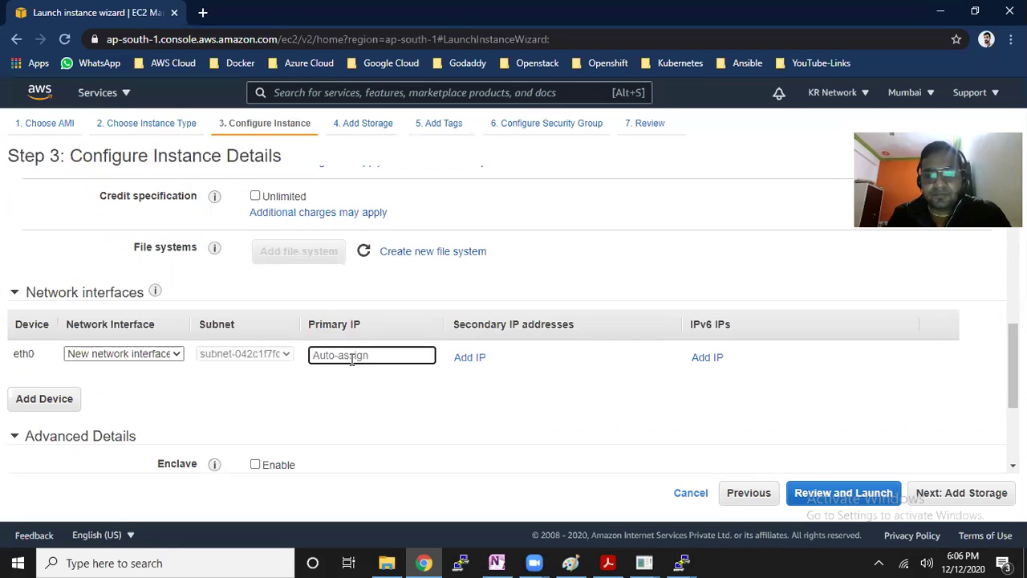
pyautogui.write('10.0.0.1')
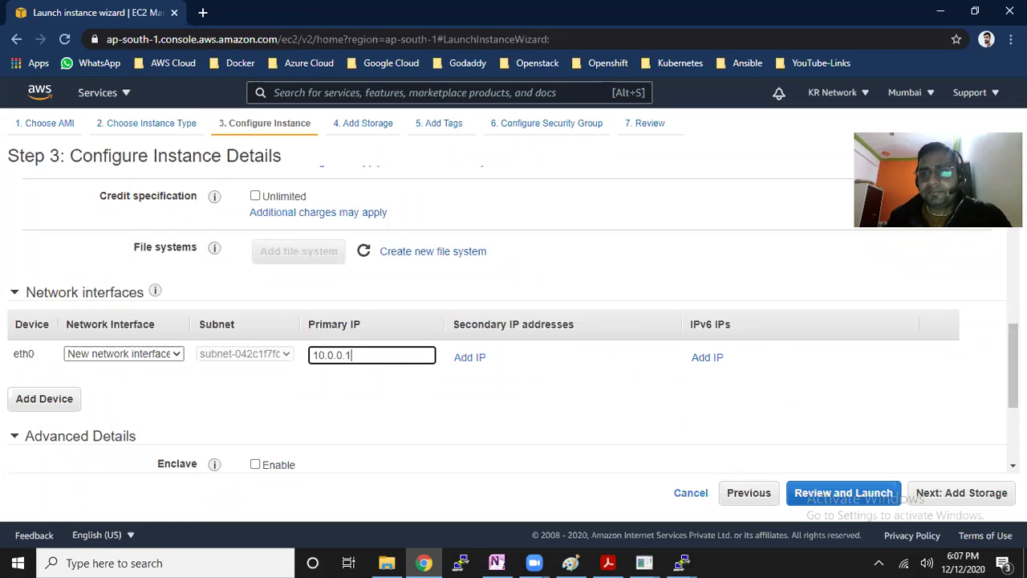
# Review the instance's selected subnet and duplicate the launch wizard's browser tab
pyautogui.moveTo(1013, 366); pyautogui.dragTo(1013, 295)
pyautogui.scroll(3, 896, 360)
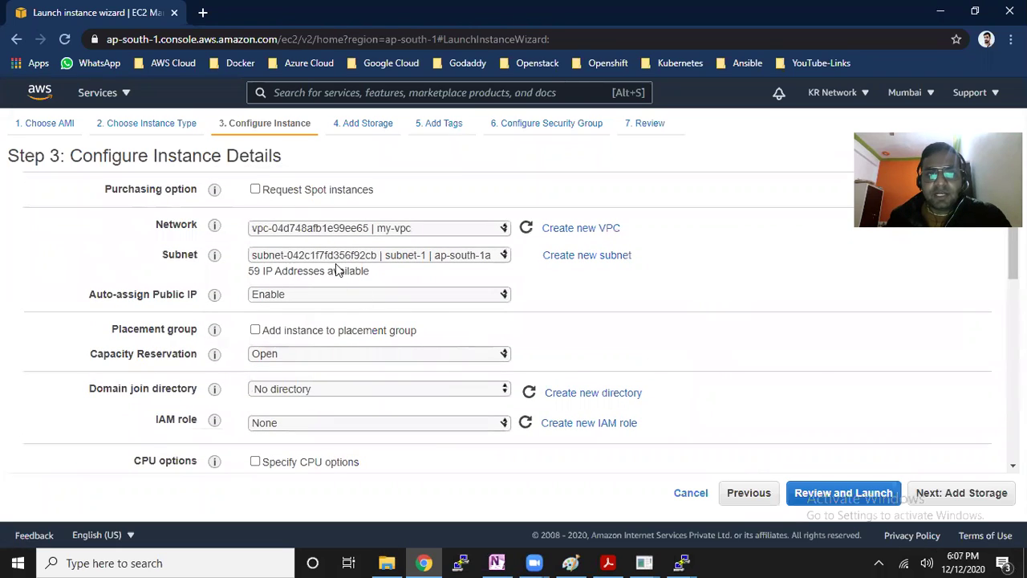
pyautogui.rightClick(114, 10)
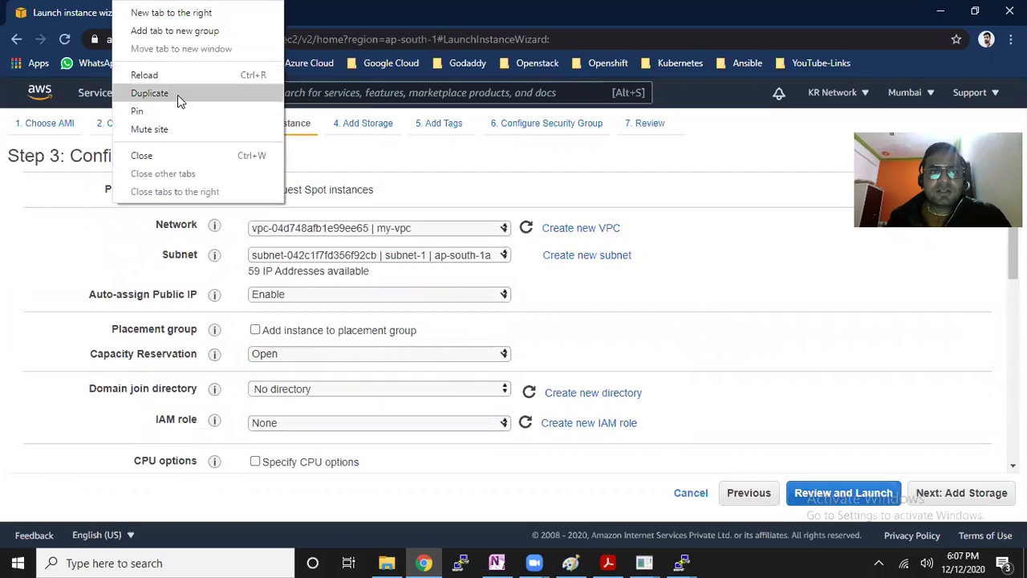
pyautogui.click(175, 94)
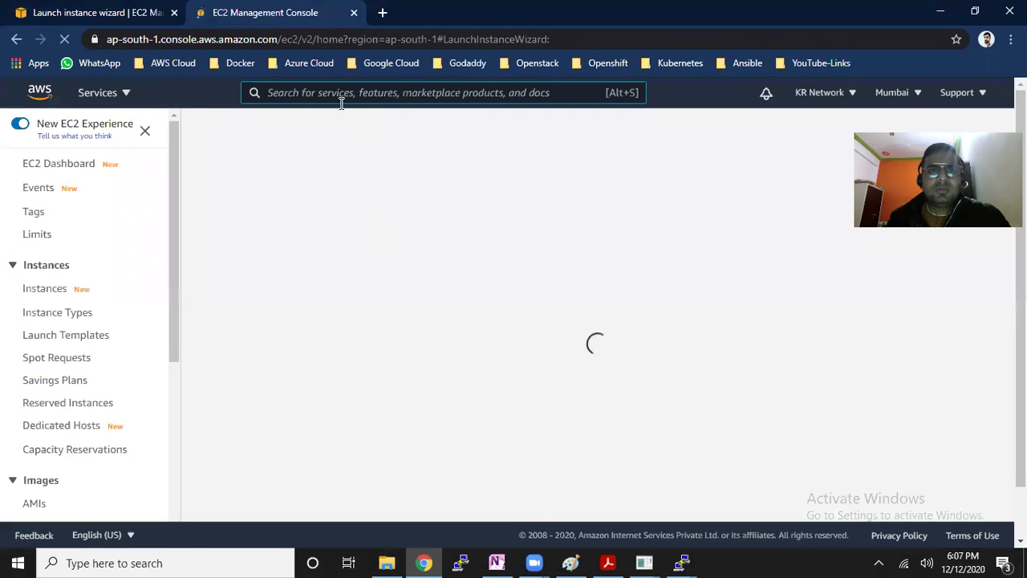
# Open the VPC console in the duplicated browser tab and check the IPv4 CIDR of my-vpc
pyautogui.click(124, 95)
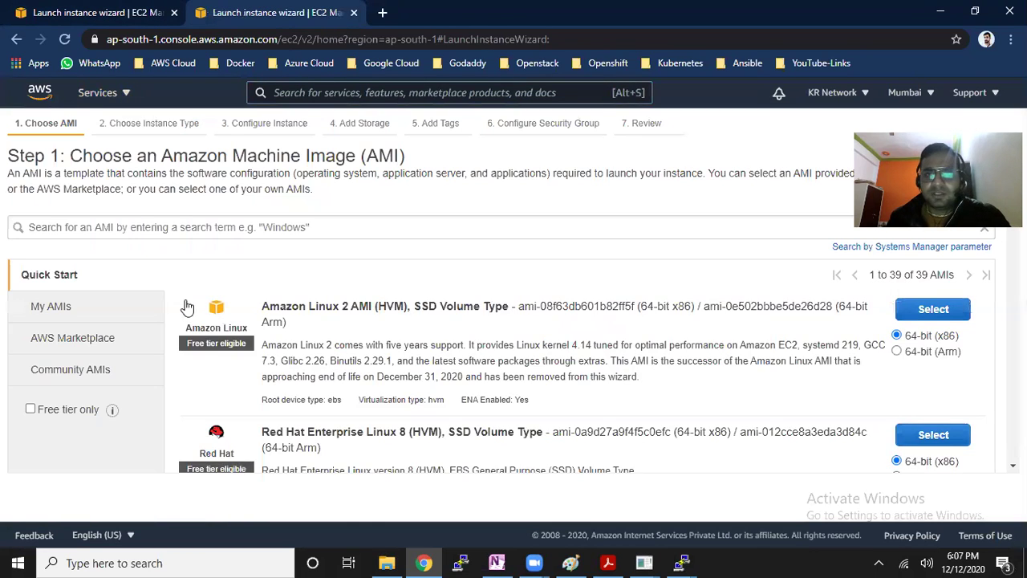
pyautogui.click(126, 94)
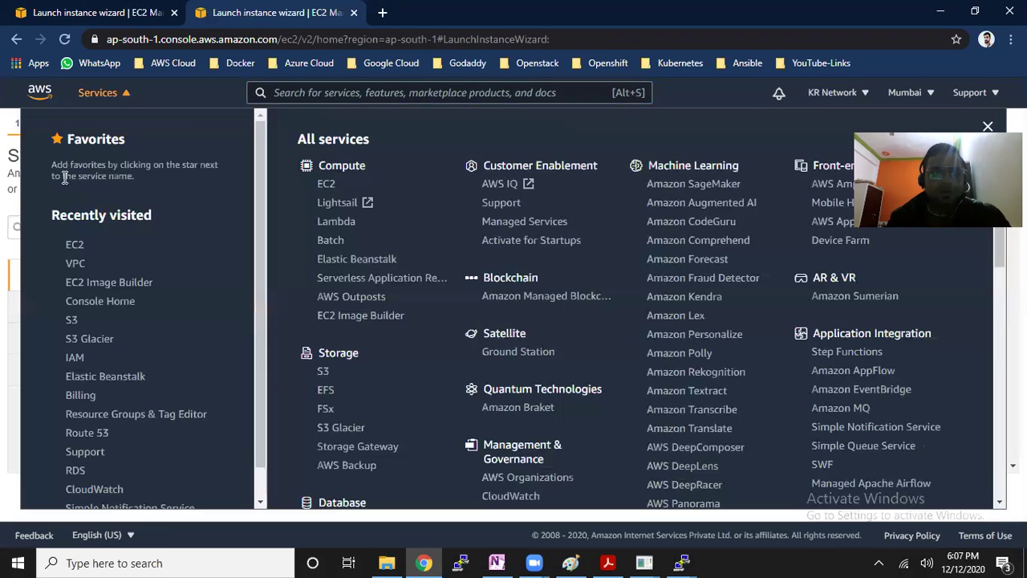
pyautogui.click(80, 266)
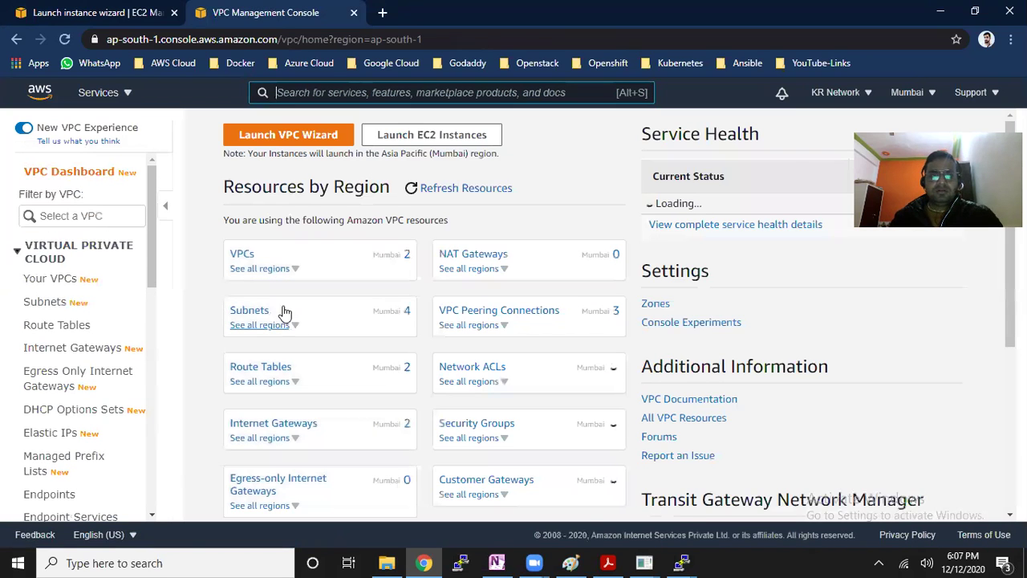
pyautogui.click(241, 255)
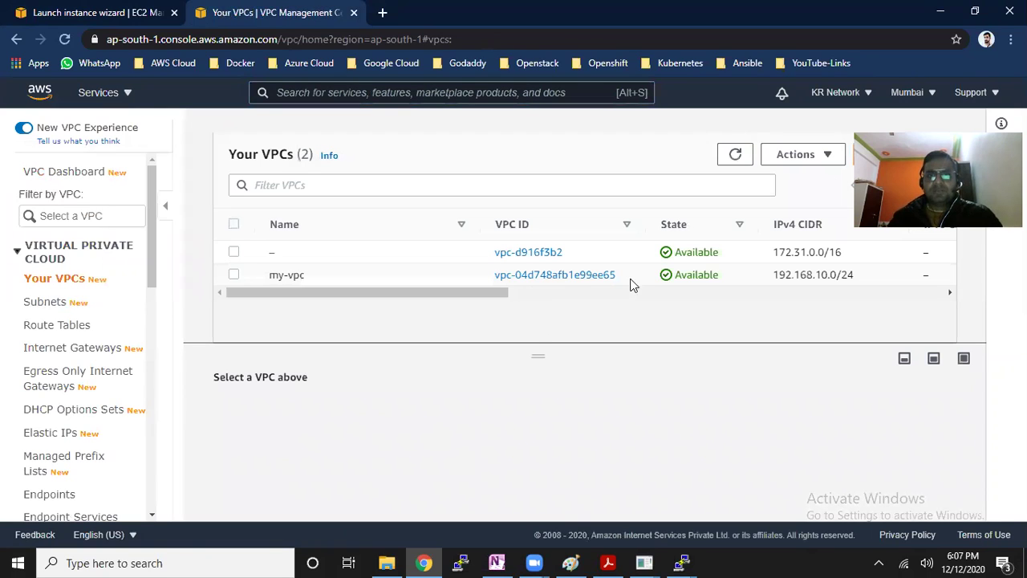
pyautogui.moveTo(773, 274); pyautogui.dragTo(848, 275)
pyautogui.click(233, 275)
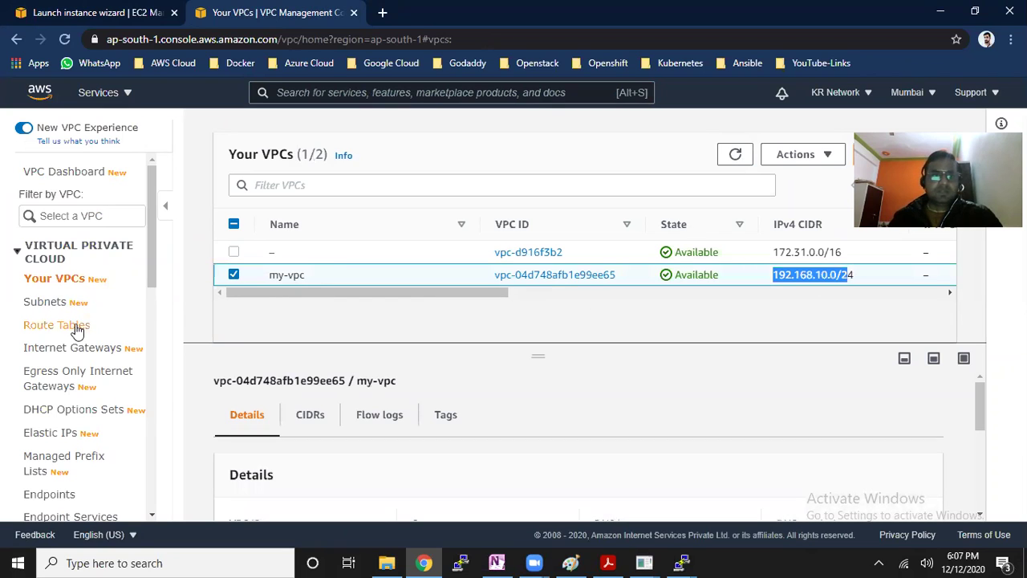
# Check the IPv4 CIDR of subnet-1 in the list of subnets
pyautogui.click(55, 300)
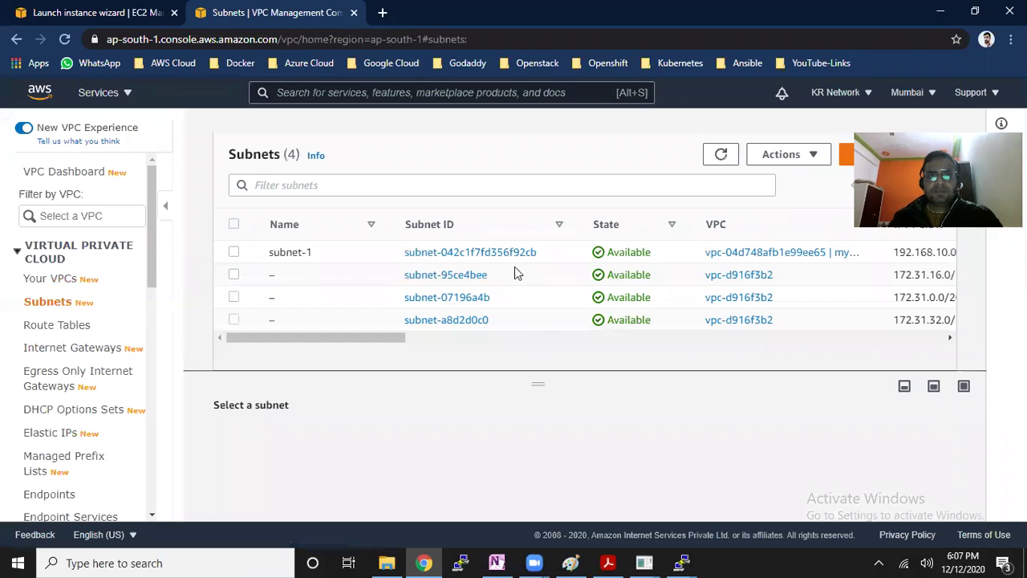
pyautogui.moveTo(390, 343); pyautogui.dragTo(493, 343)
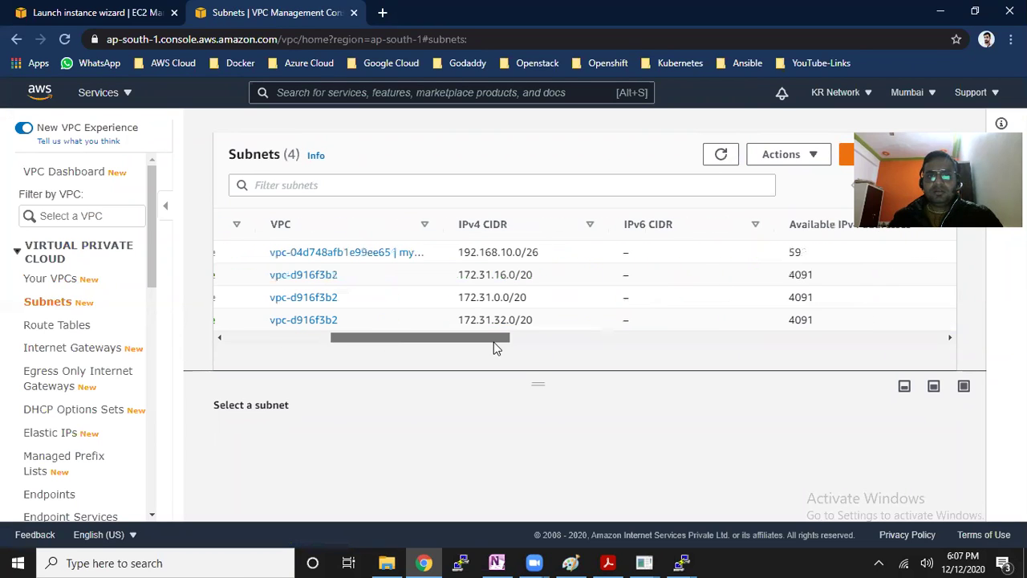
pyautogui.moveTo(541, 253); pyautogui.dragTo(499, 252)
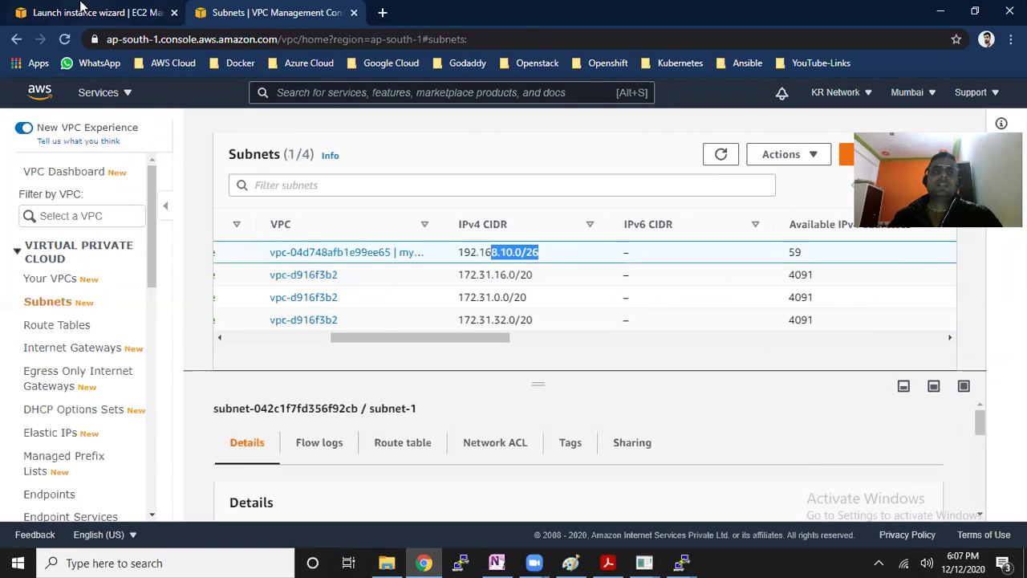
# Return to the launch wizard tab and replace eth0's primary IP with 192.168.10.1
pyautogui.click(84, 12)
pyautogui.scroll(-1, 409, 421)
pyautogui.scroll(-10, 409, 421)
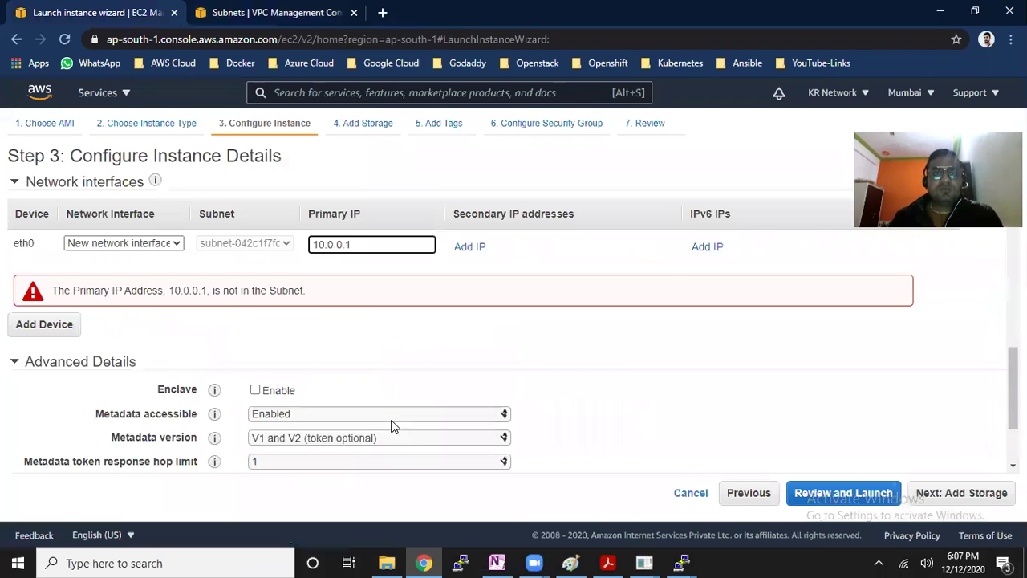
pyautogui.moveTo(353, 218); pyautogui.dragTo(308, 223)
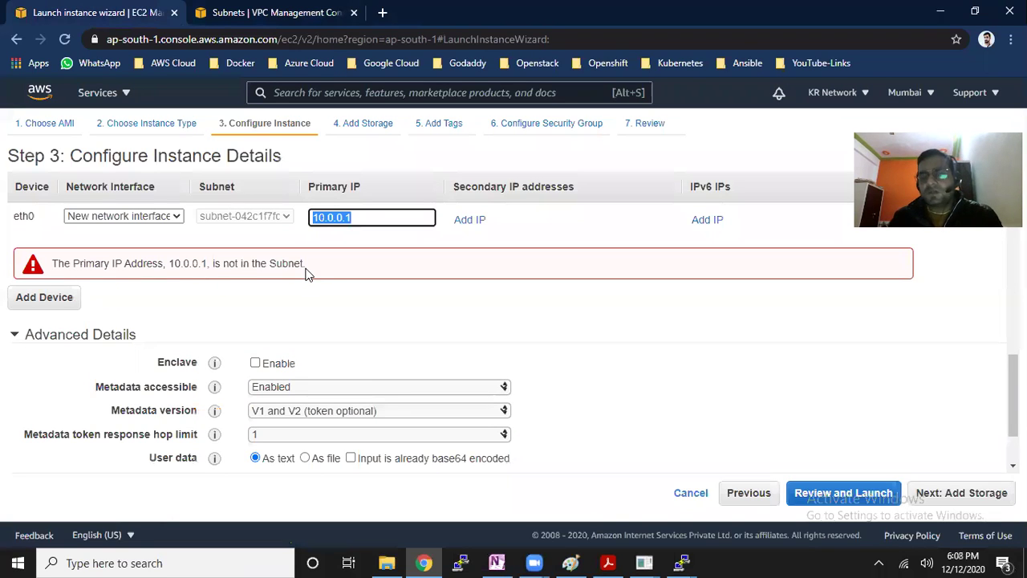
pyautogui.write('192.1')
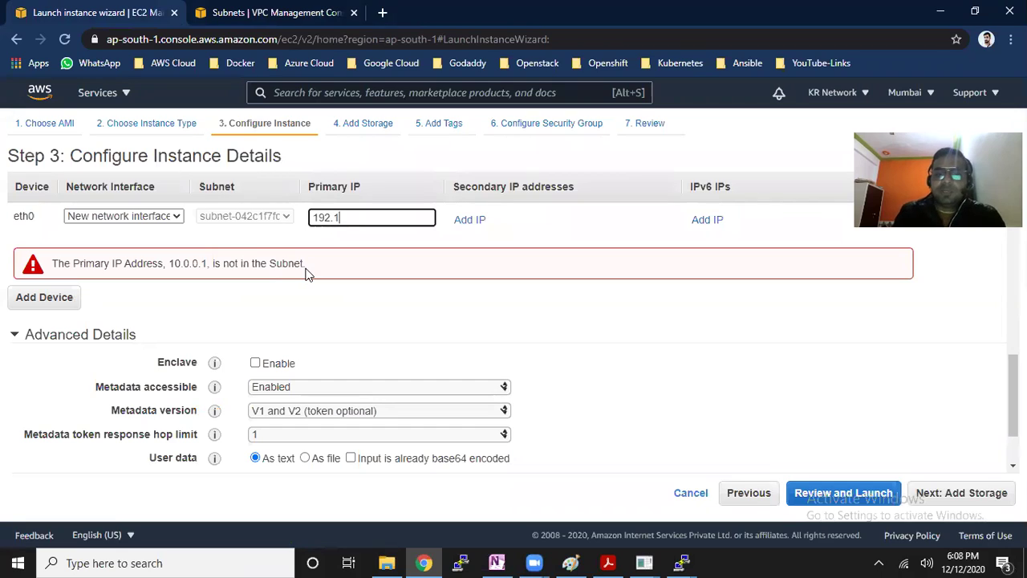
pyautogui.write('68.1')
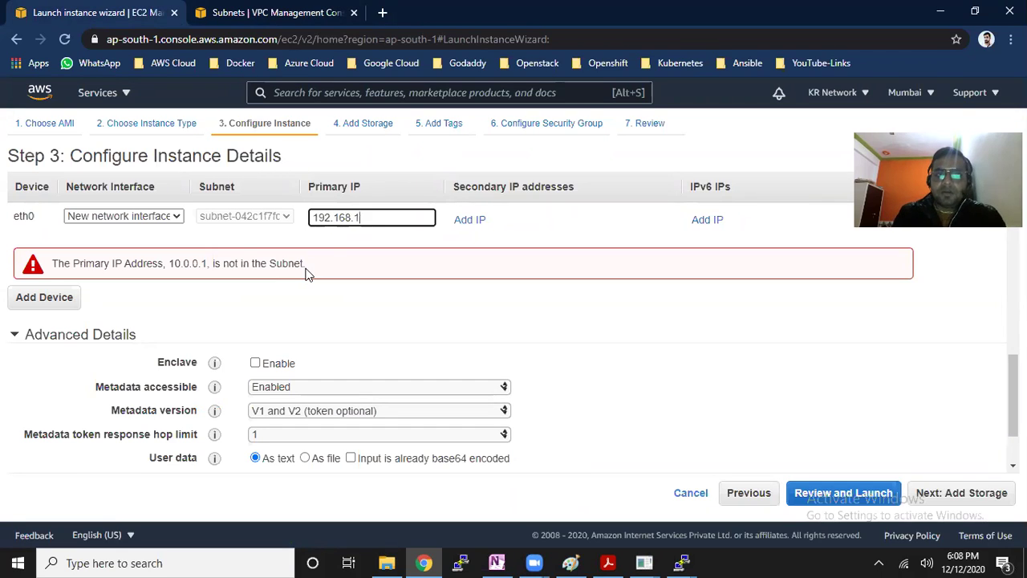
pyautogui.write('0.1')
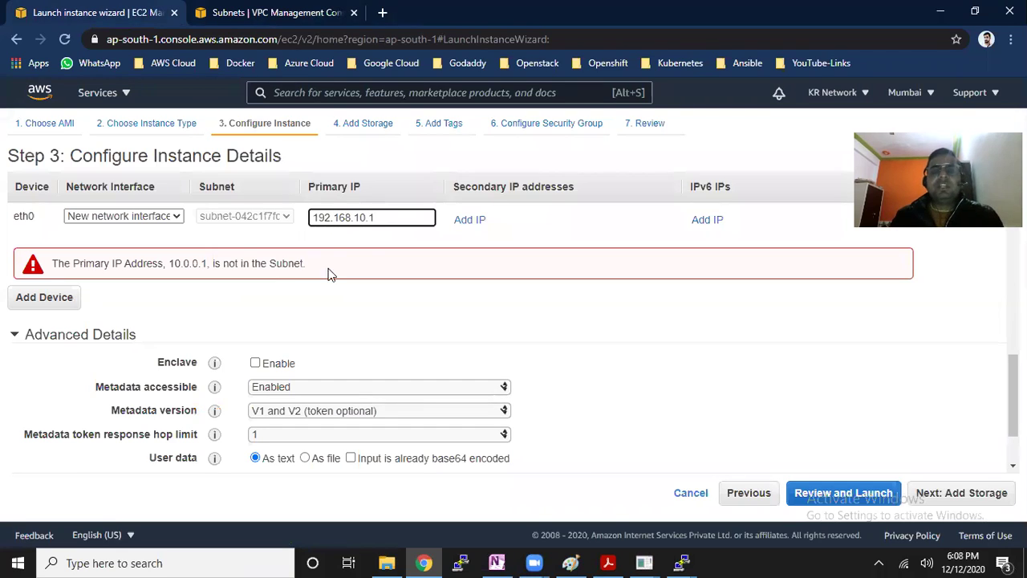
# Change the last octet of eth0's primary IP so the address reads 192.168.10.4
pyautogui.moveTo(391, 218); pyautogui.dragTo(308, 211)
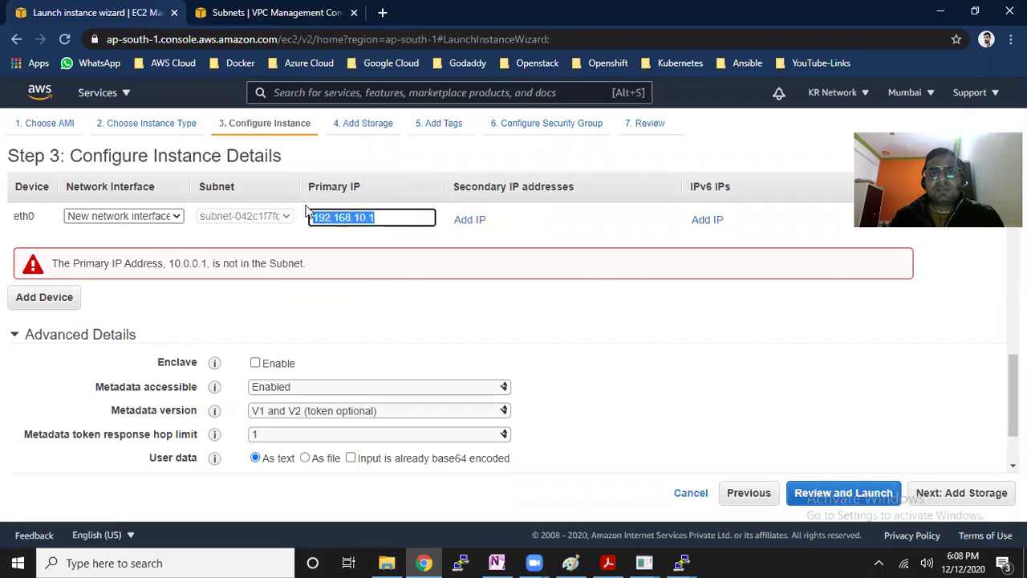
pyautogui.click(452, 321)
pyautogui.click(384, 215)
pyautogui.press('BackSpace')
pyautogui.write('2')
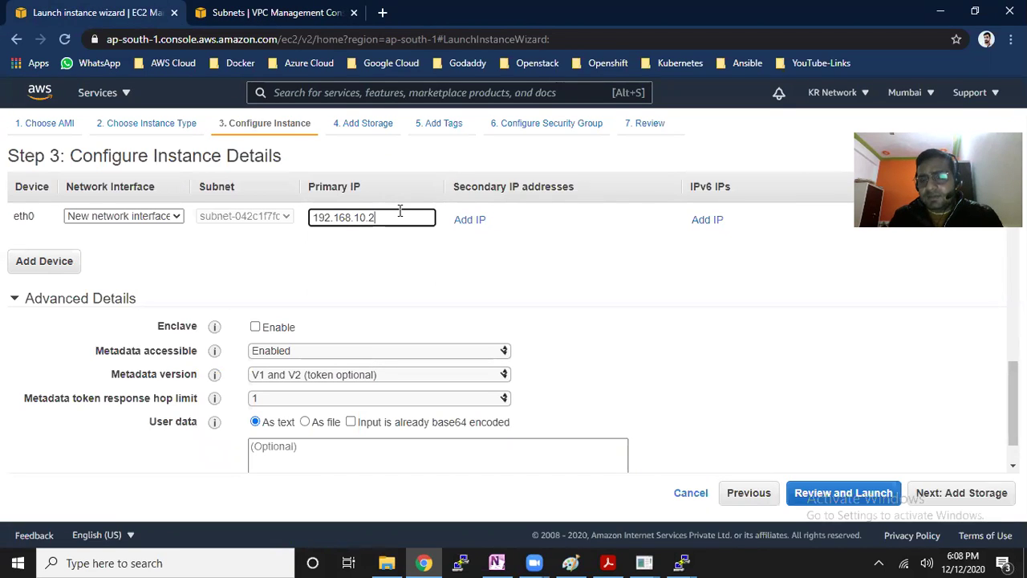
pyautogui.press('BackSpace')
pyautogui.write('3')
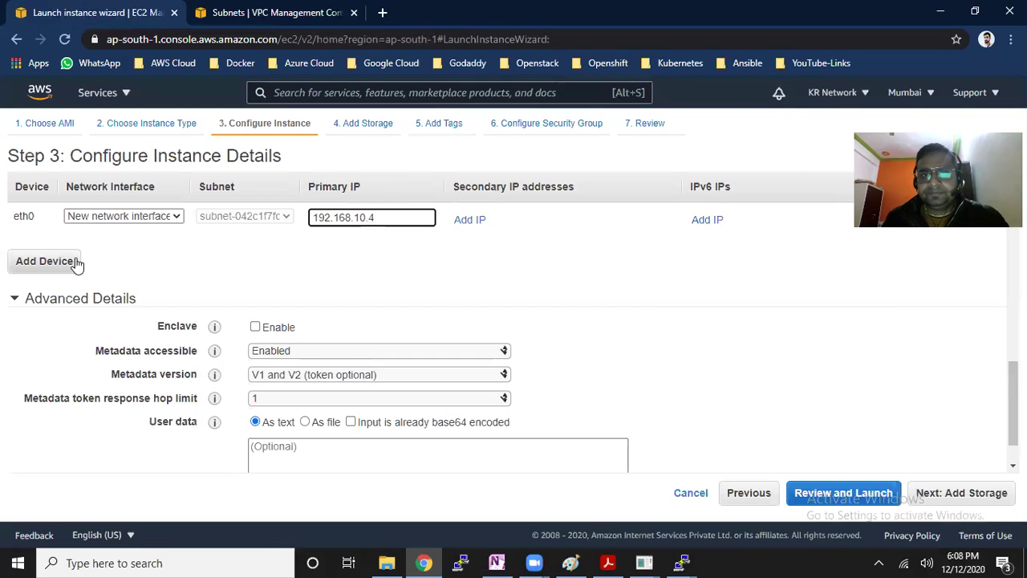
# Add a second network interface, eth1, to the instance and choose subnet-1 for it
pyautogui.click(76, 263)
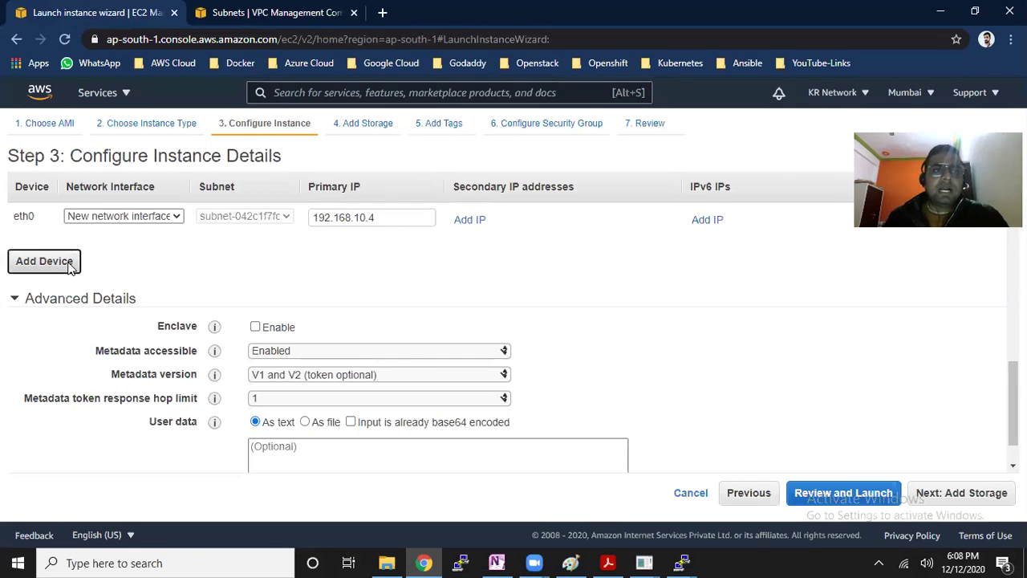
pyautogui.moveTo(22, 263); pyautogui.dragTo(33, 267)
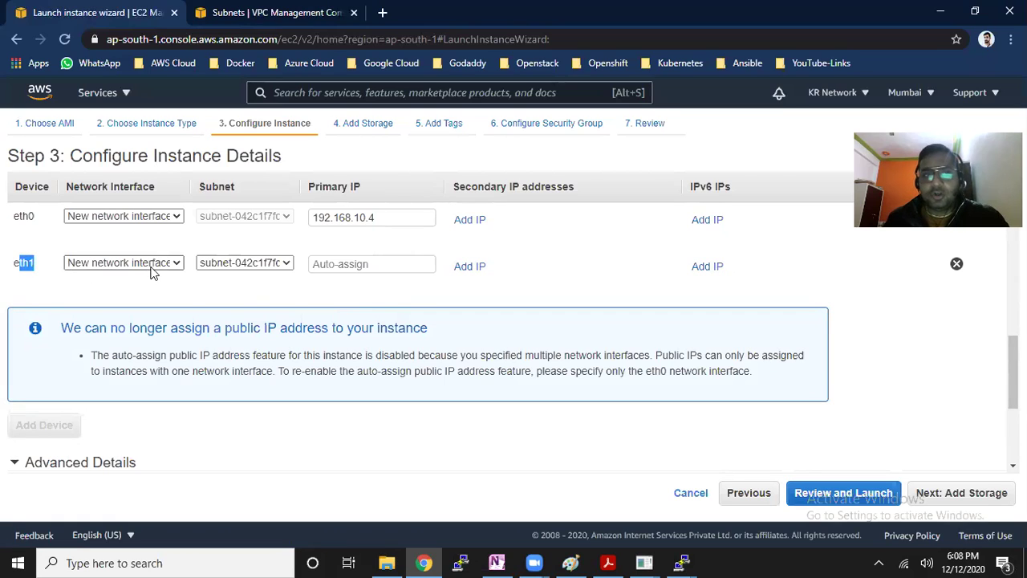
pyautogui.click(257, 267)
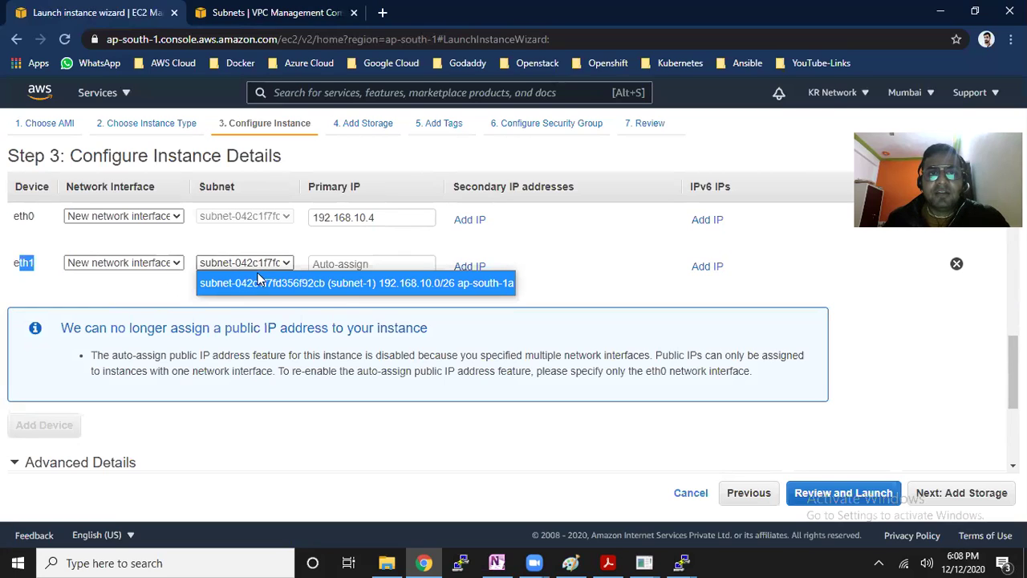
pyautogui.click(263, 284)
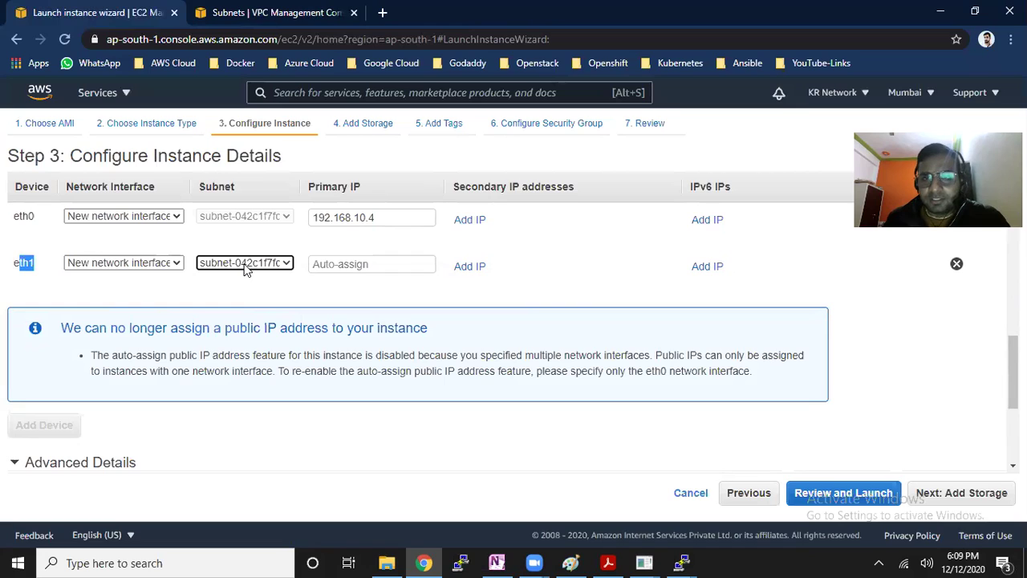
pyautogui.click(252, 283)
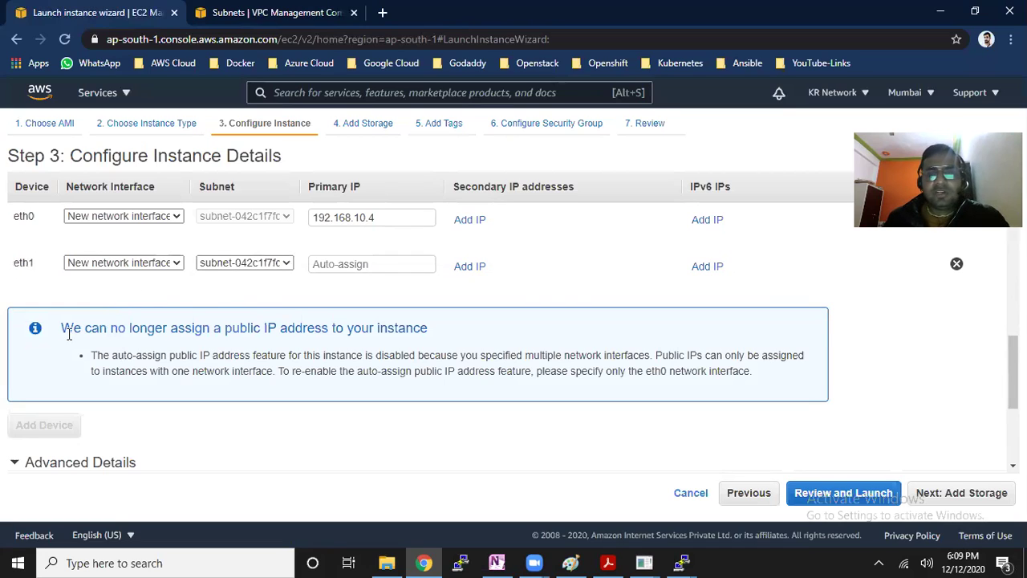
# Read the notice about public IP assignment and compare the eth0 and eth1 device entries
pyautogui.moveTo(70, 332); pyautogui.dragTo(407, 327)
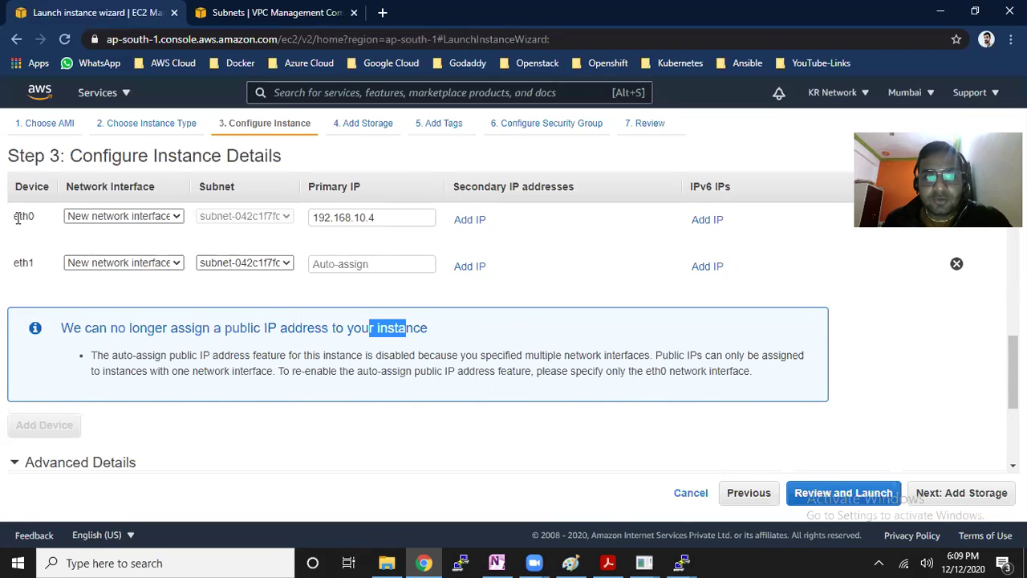
pyautogui.moveTo(19, 262); pyautogui.dragTo(28, 258)
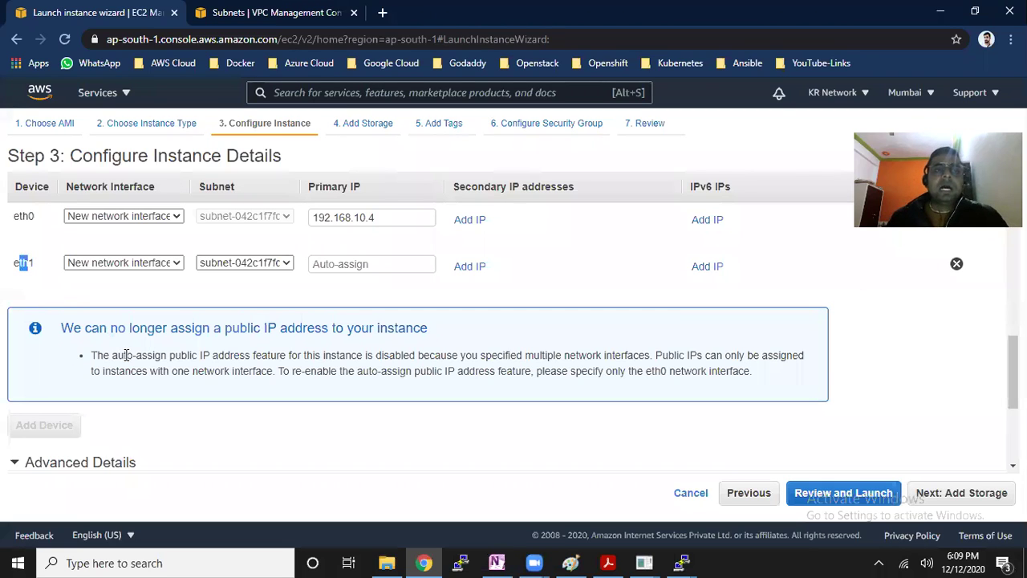
pyautogui.scroll(-1, 41, 360)
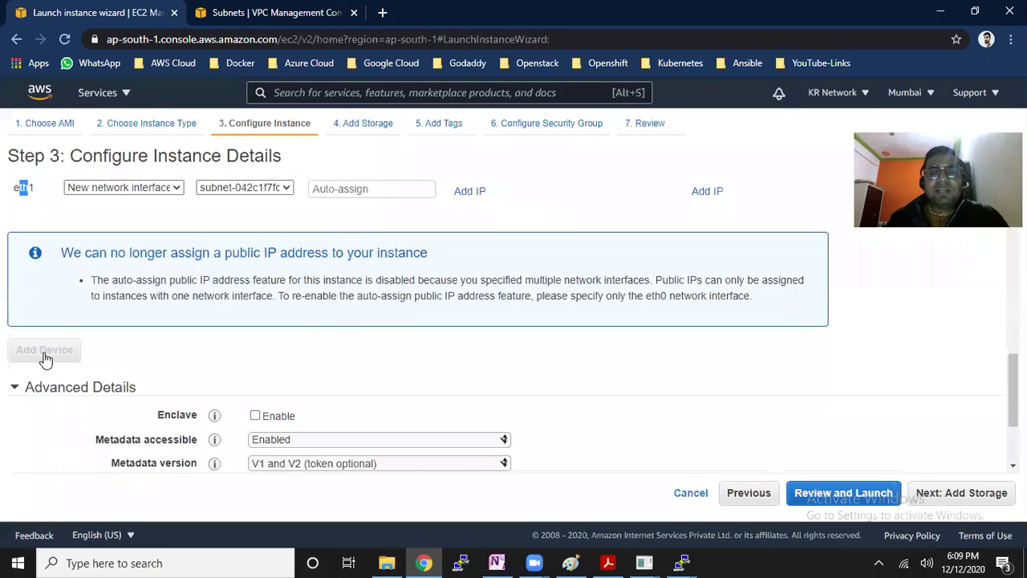
pyautogui.scroll(1, 83, 349)
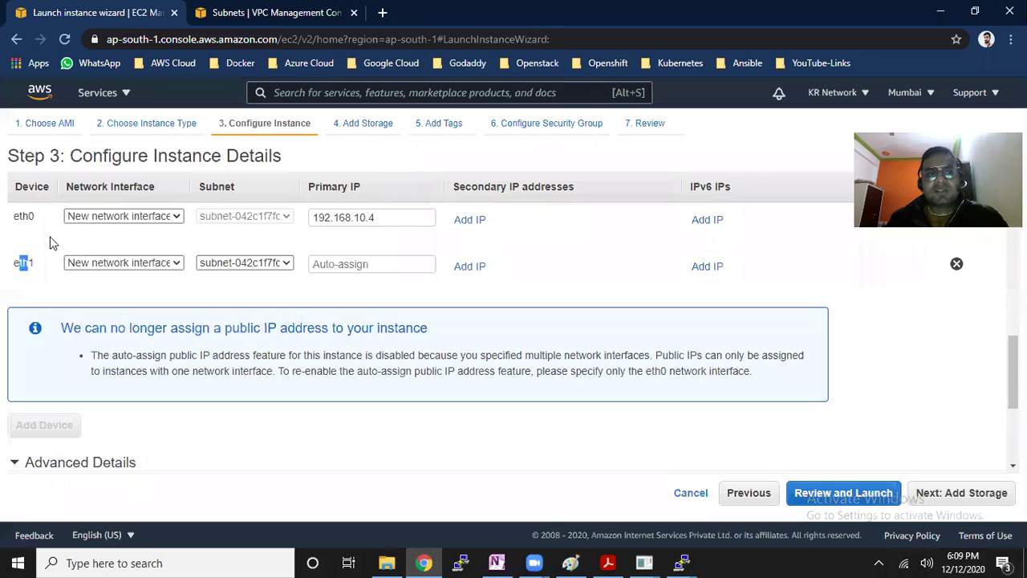
pyautogui.click(21, 216)
pyautogui.moveTo(21, 262); pyautogui.dragTo(32, 260)
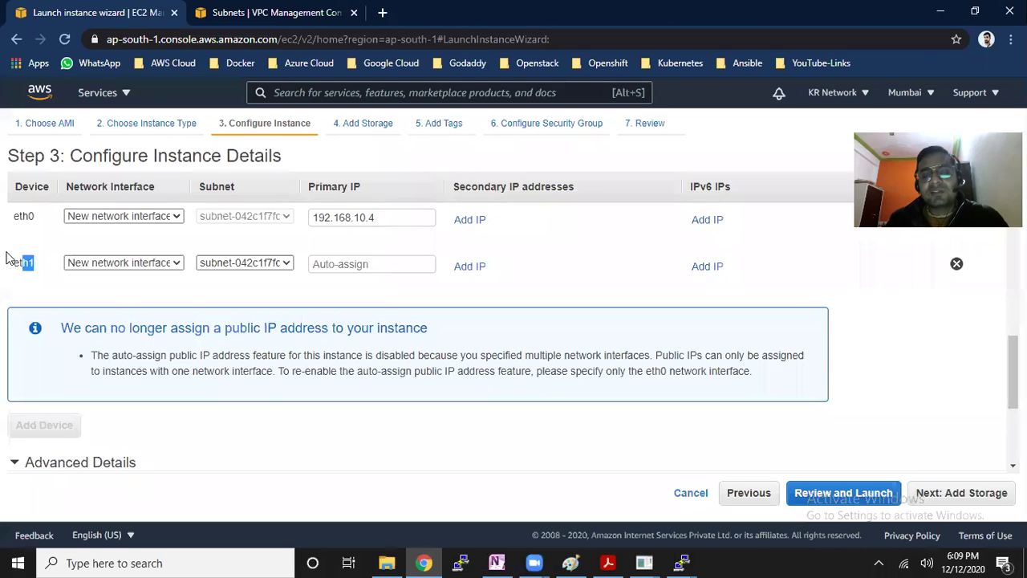
# Go back to the instance type selection to review t2.micro, and return to the instance details
pyautogui.scroll(4, 45, 266)
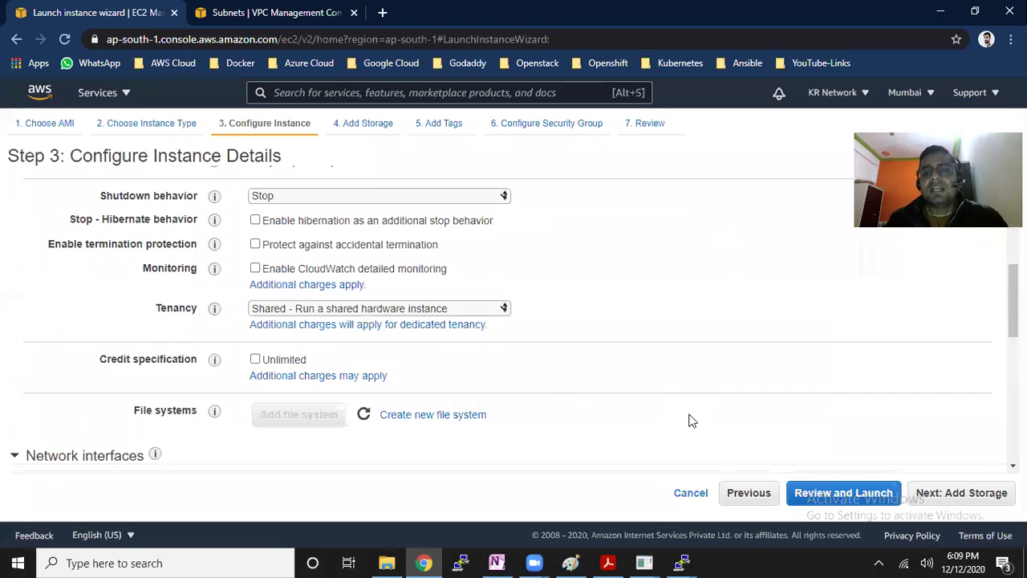
pyautogui.click(750, 494)
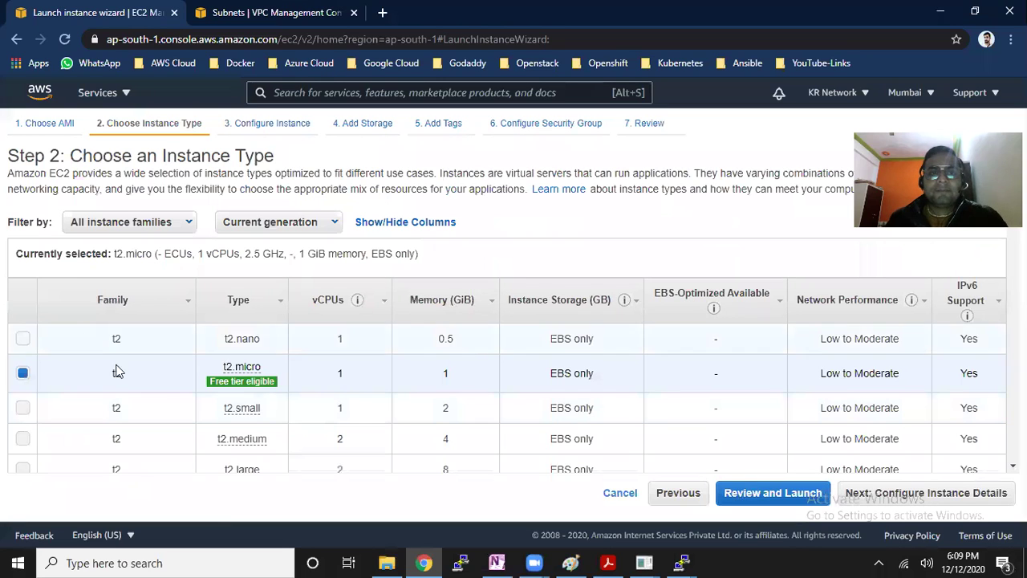
pyautogui.moveTo(224, 367); pyautogui.dragTo(250, 370)
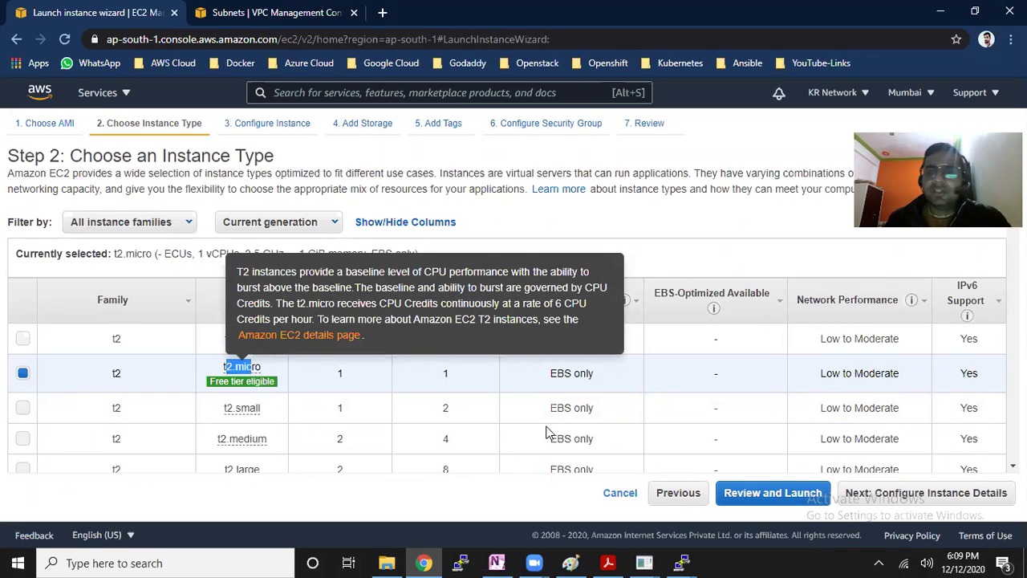
pyautogui.click(933, 493)
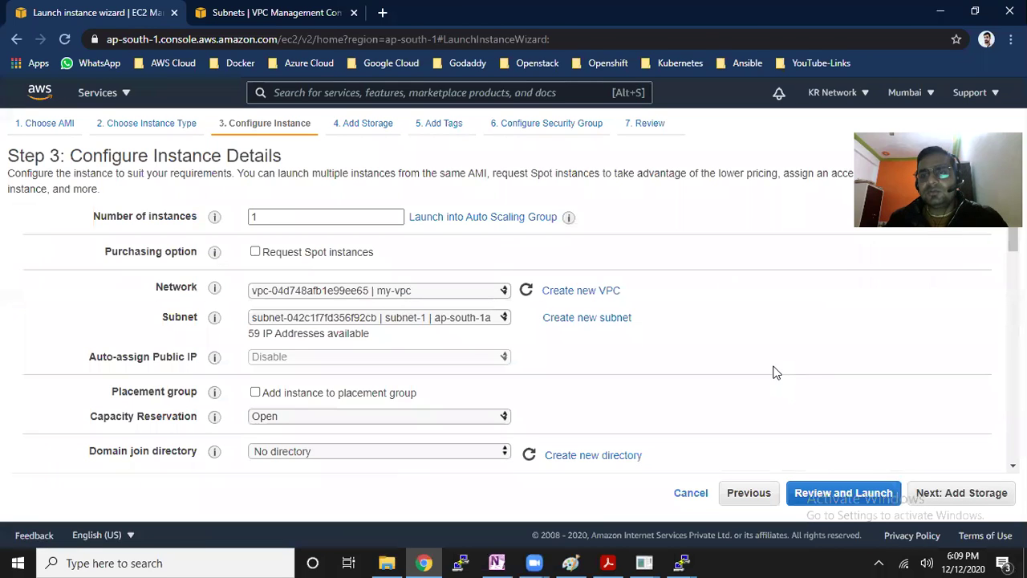
# Remove the eth1 device from the instance's network interfaces
pyautogui.scroll(-3, 711, 361)
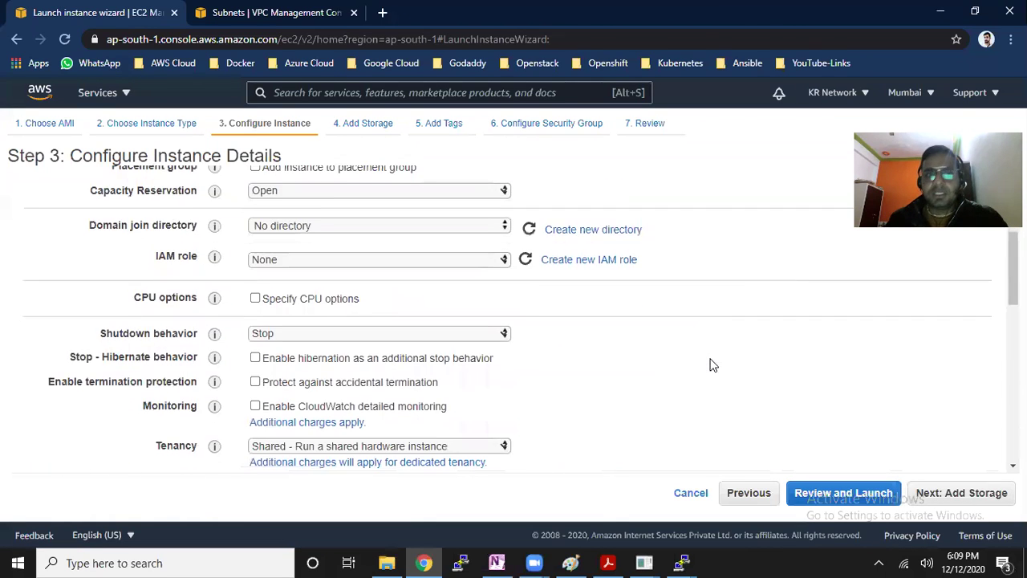
pyautogui.scroll(-6, 711, 365)
pyautogui.scroll(3, 732, 337)
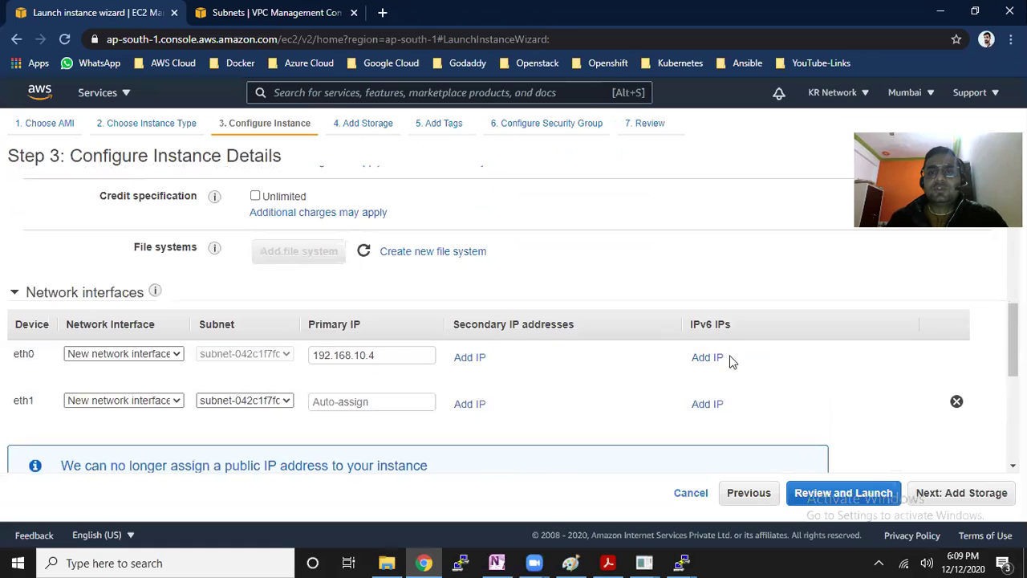
pyautogui.click(957, 402)
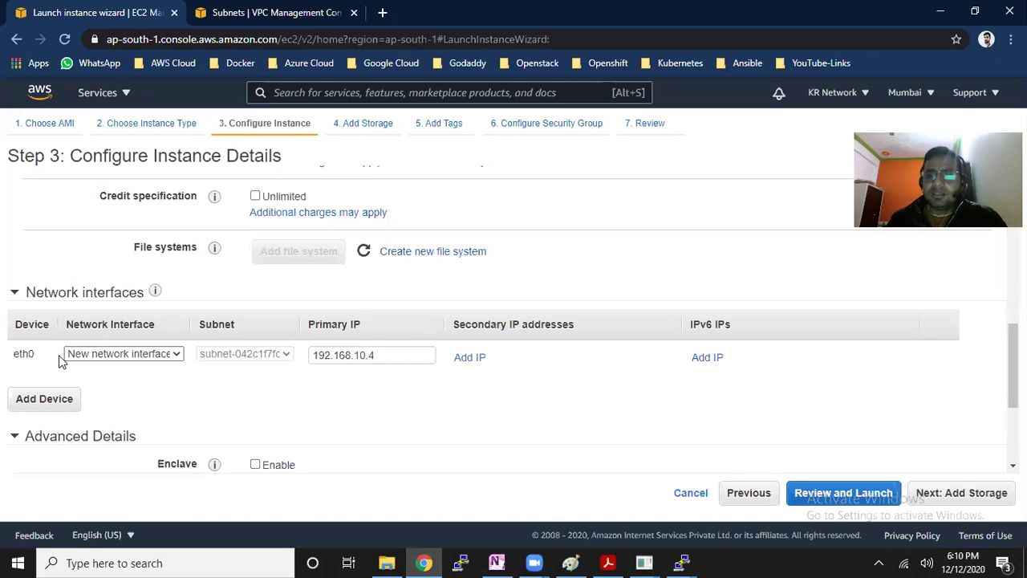
# Proceed to the Add Storage step and review the root volume's device name
pyautogui.click(995, 491)
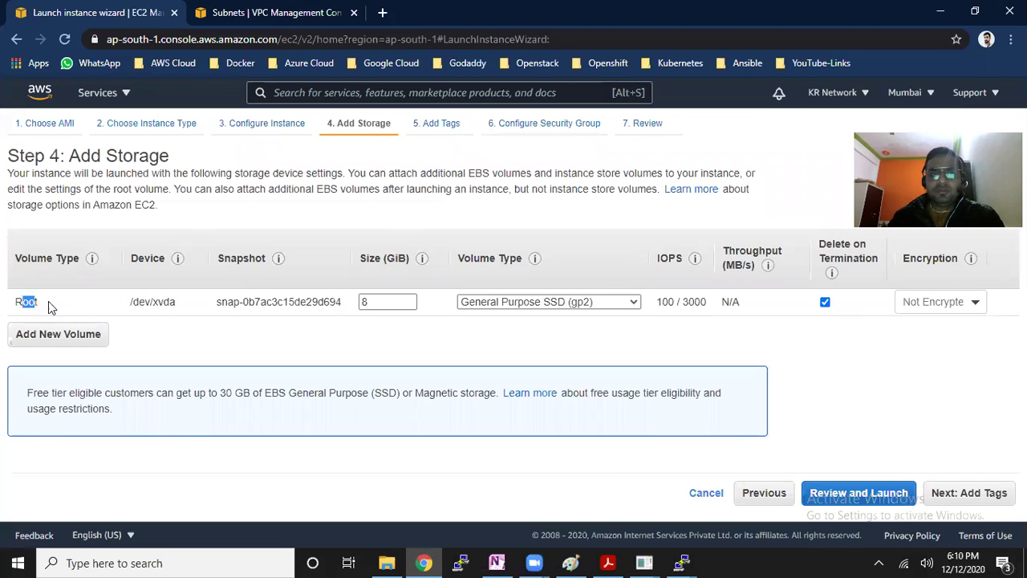
pyautogui.moveTo(141, 303); pyautogui.dragTo(183, 309)
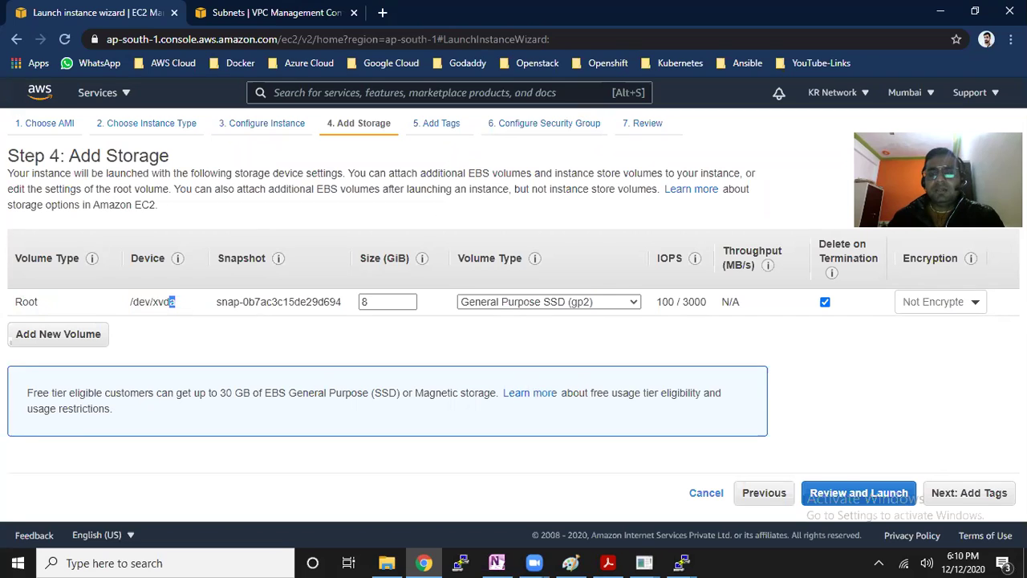
# Proceed to the Add Tags step and add a tag with key Name and value ENIC-Server
pyautogui.click(975, 493)
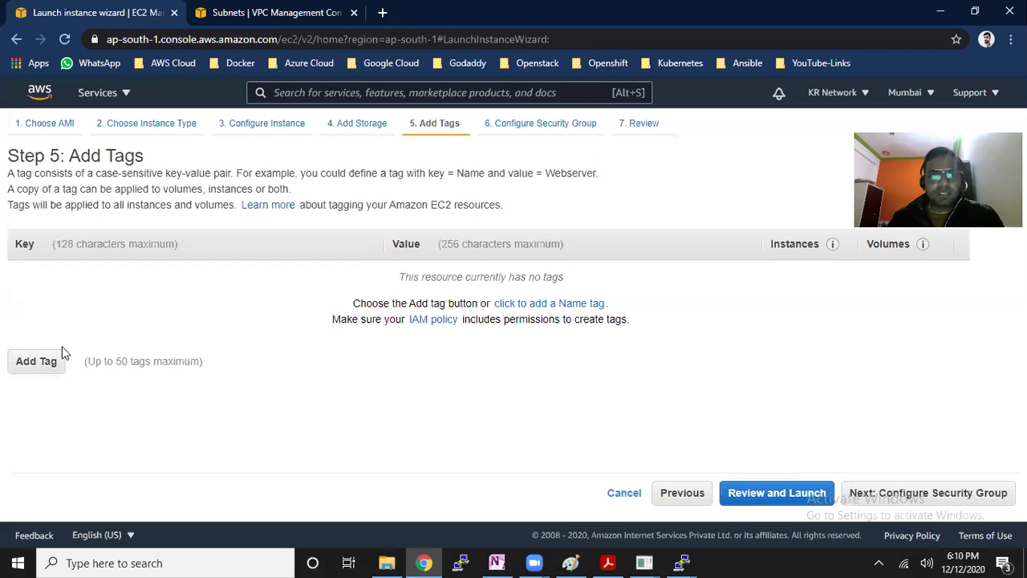
pyautogui.click(37, 361)
pyautogui.write('Name')
pyautogui.press('Tab')
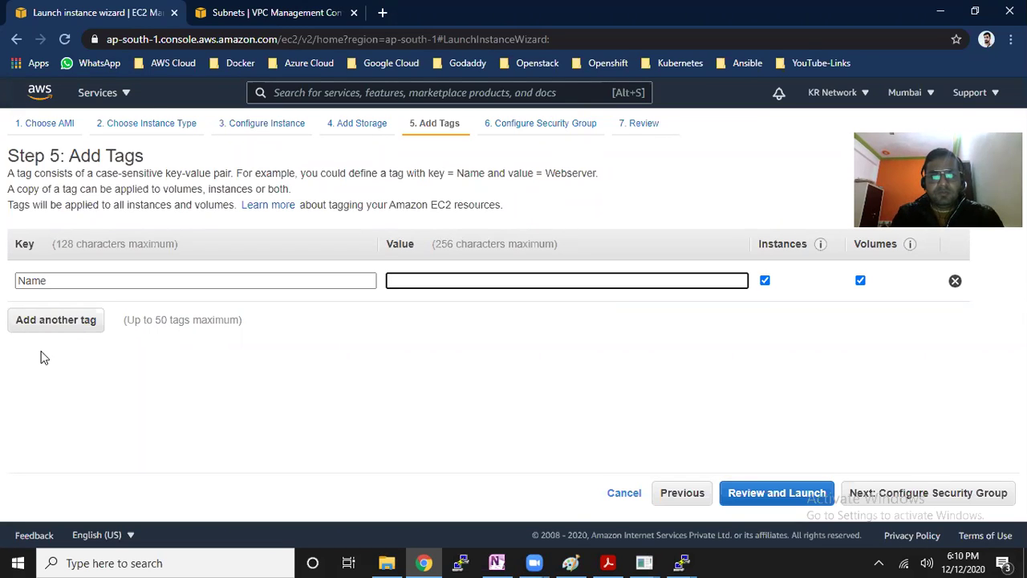
pyautogui.write('Ser')
pyautogui.press('BackSpace')
pyautogui.press('BackSpace')
pyautogui.press('BackSpace')
pyautogui.write('ElNIC-Server')
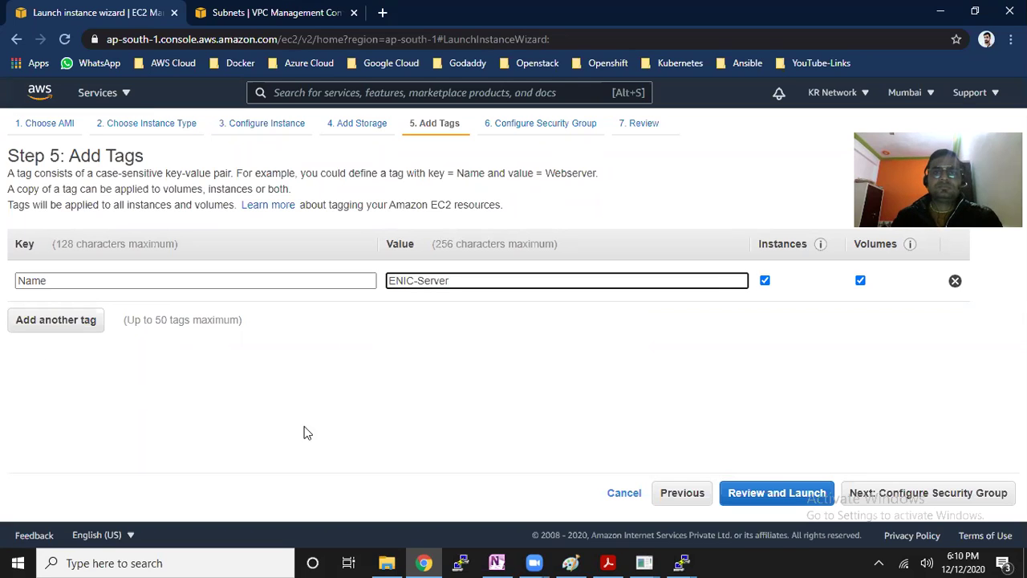
# Assign the existing default VPC security group to the instance and proceed to the launch review
pyautogui.click(897, 492)
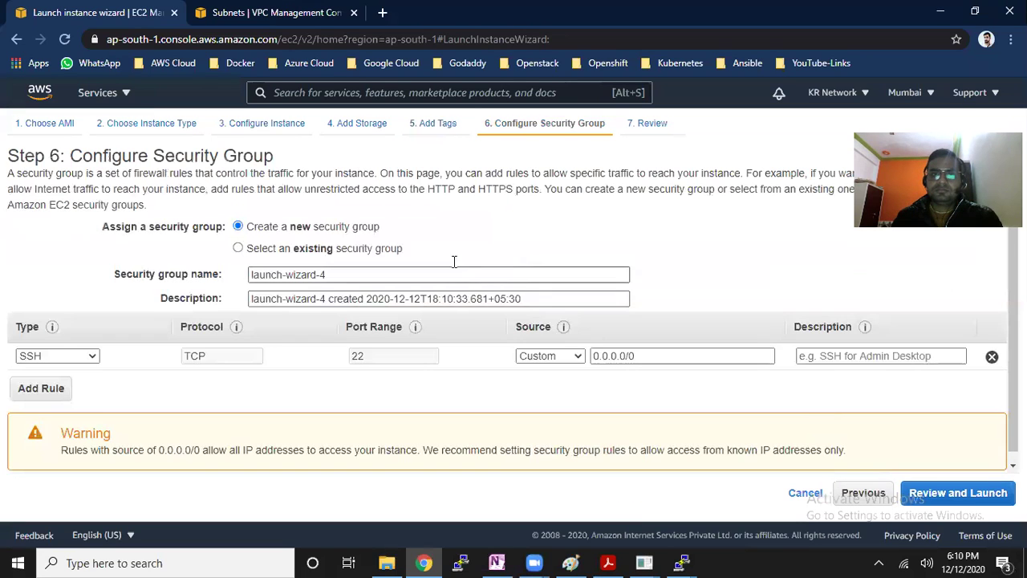
pyautogui.click(337, 248)
pyautogui.click(297, 310)
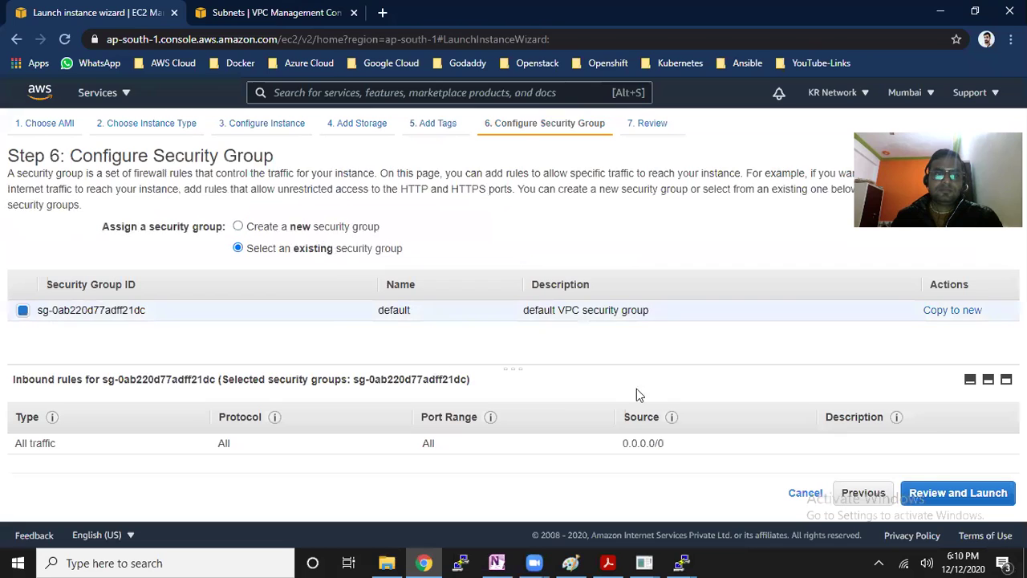
pyautogui.click(958, 492)
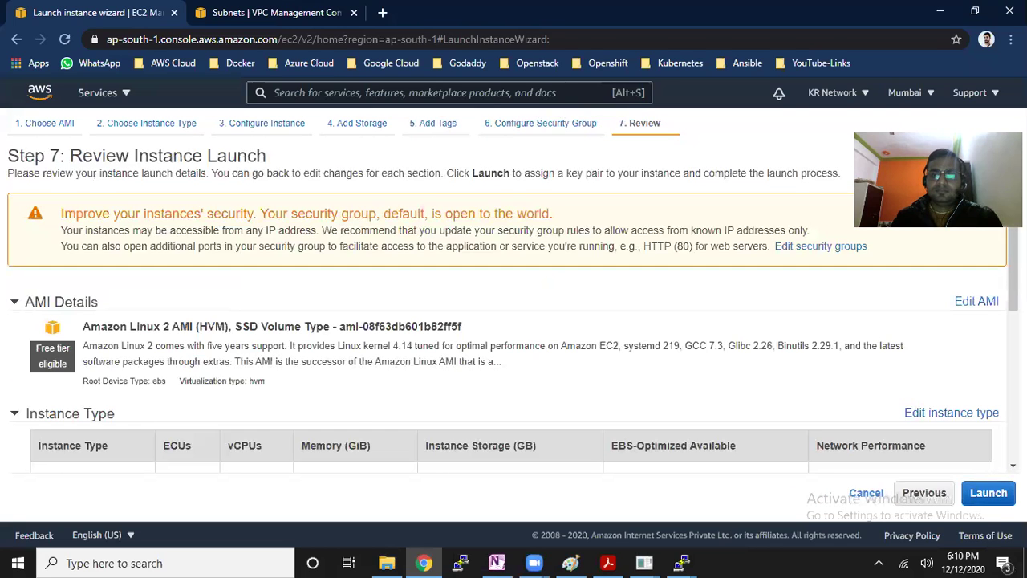
# Launch the instance with the existing mumbai-key key pair, acknowledging access to its private key file
pyautogui.click(987, 493)
pyautogui.click(442, 369)
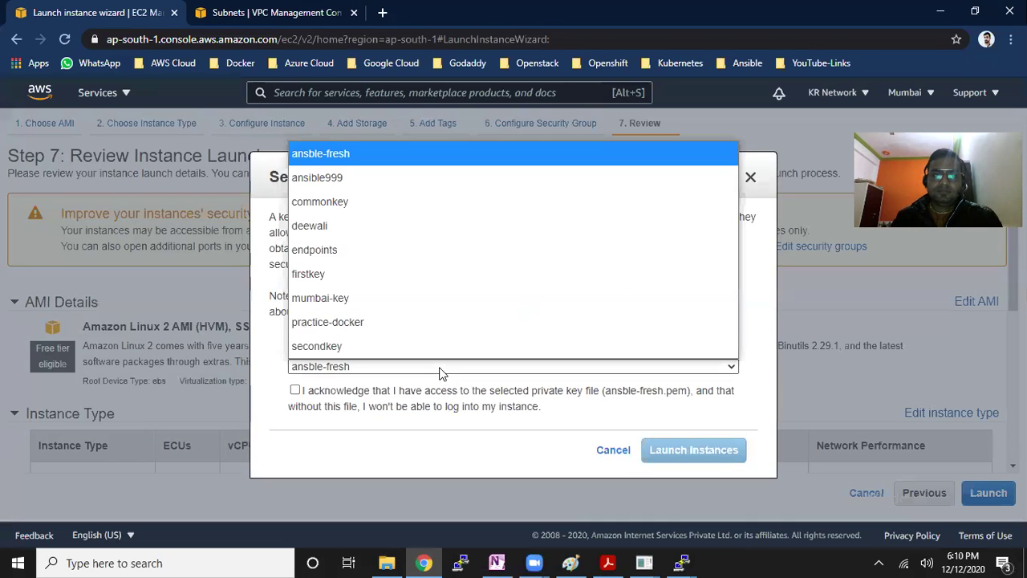
pyautogui.click(365, 297)
pyautogui.click(339, 393)
pyautogui.click(692, 448)
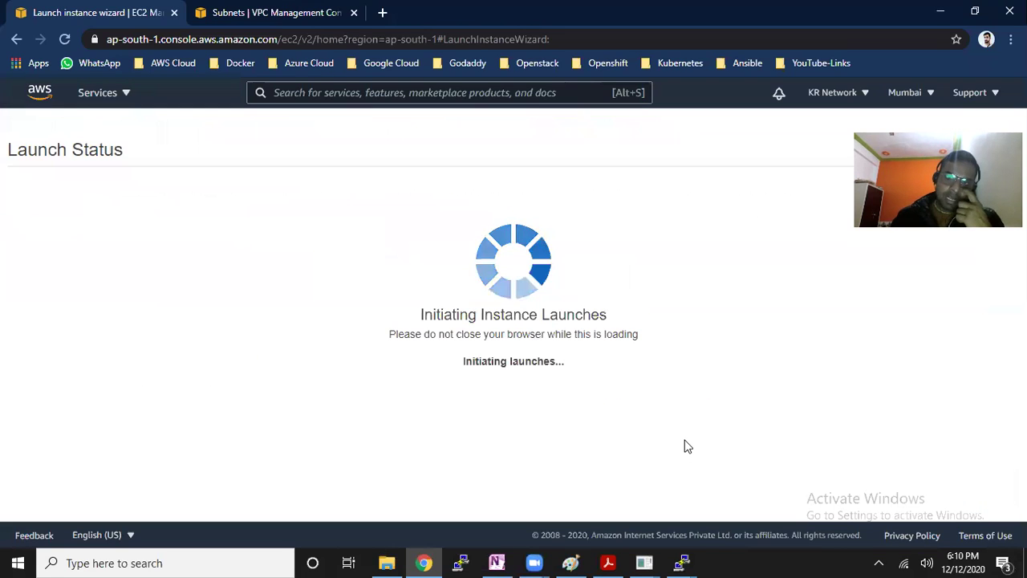
# View the instance list, select ENIC-Server and check its private IPv4 address
pyautogui.scroll(-2, 905, 428)
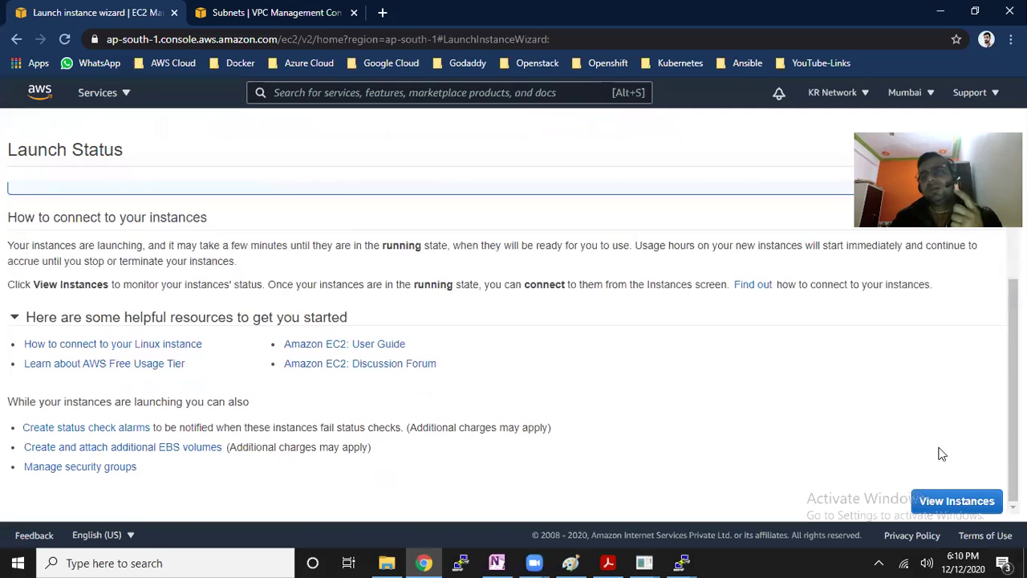
pyautogui.click(956, 502)
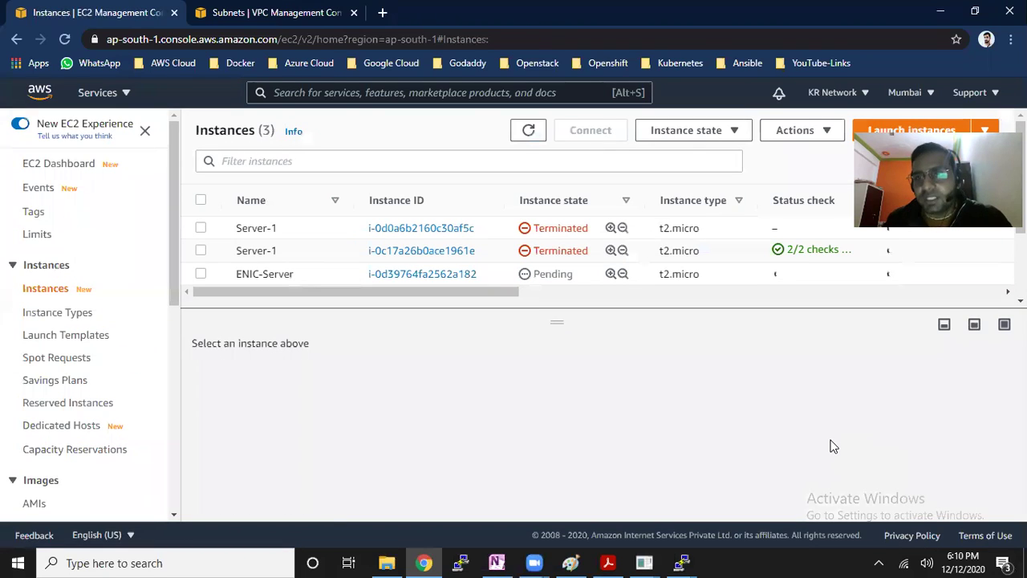
pyautogui.click(740, 277)
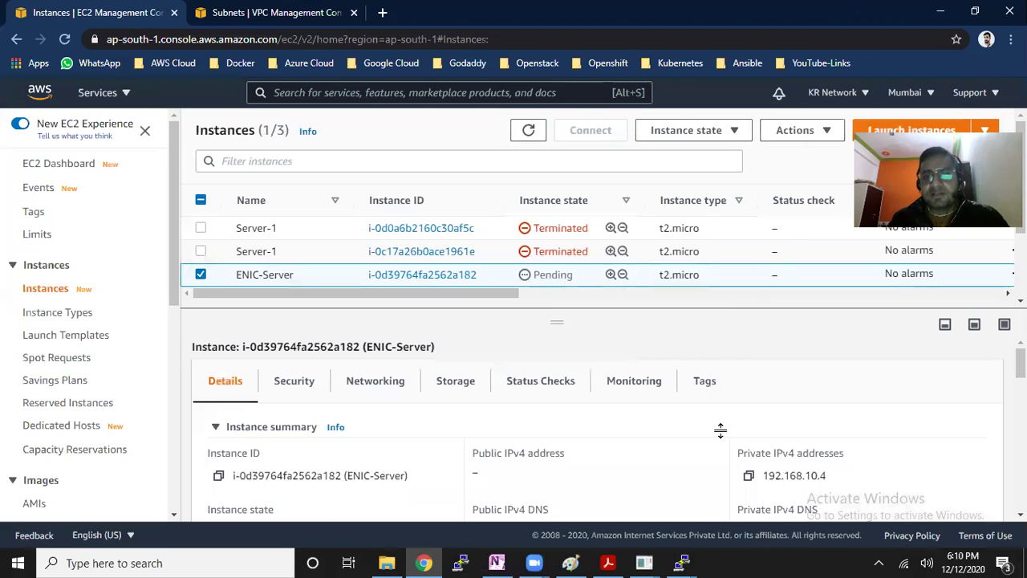
pyautogui.moveTo(828, 477); pyautogui.dragTo(749, 480)
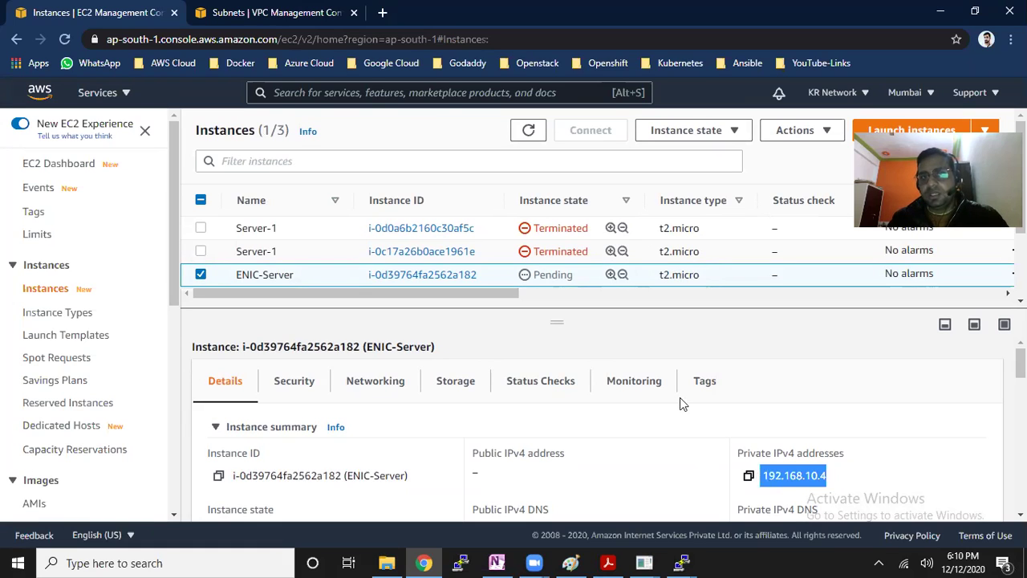
# Refresh the instance list and review ENIC-Server's state and public IPv4 address in its details
pyautogui.click(529, 132)
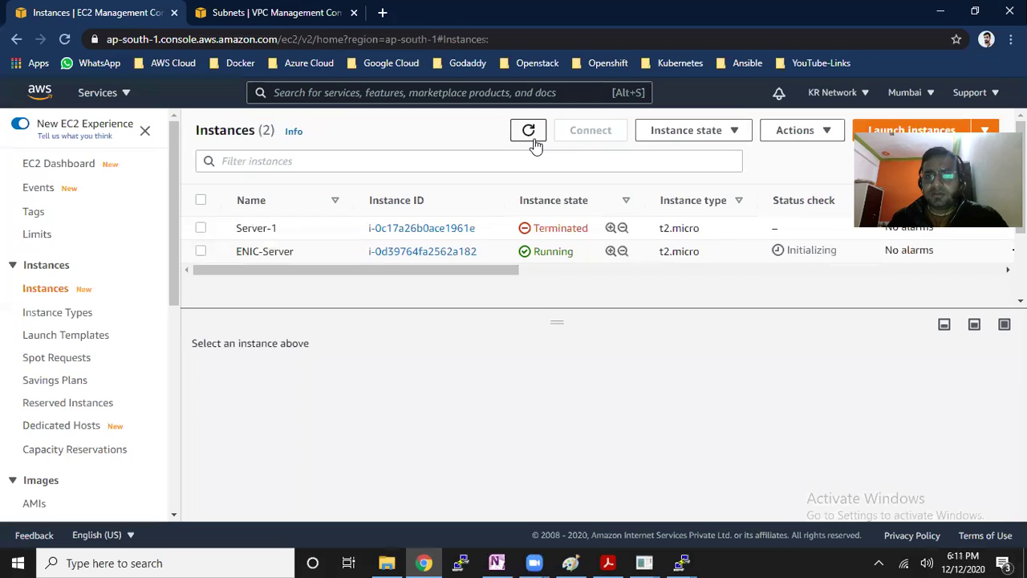
pyautogui.click(497, 253)
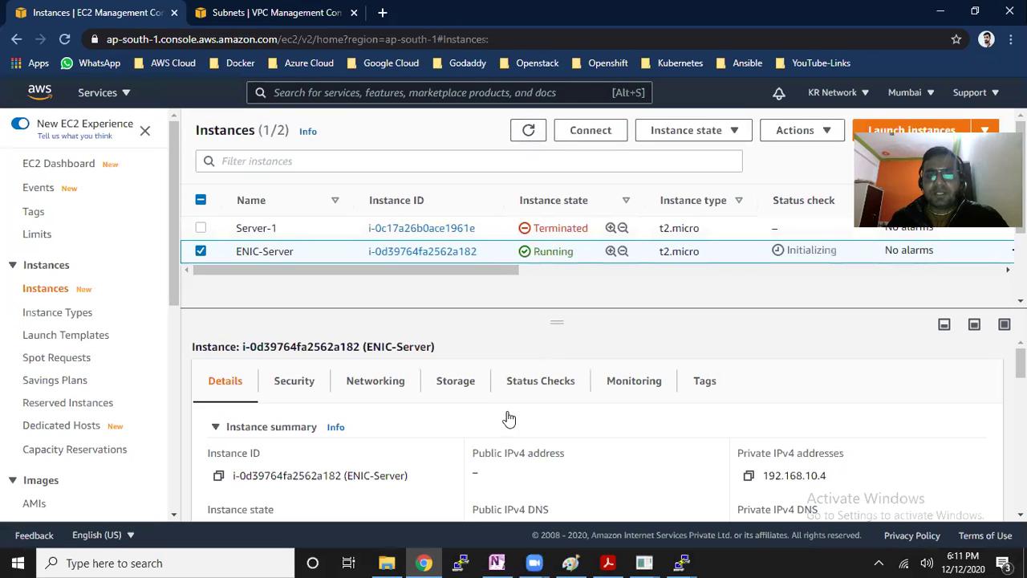
pyautogui.click(530, 132)
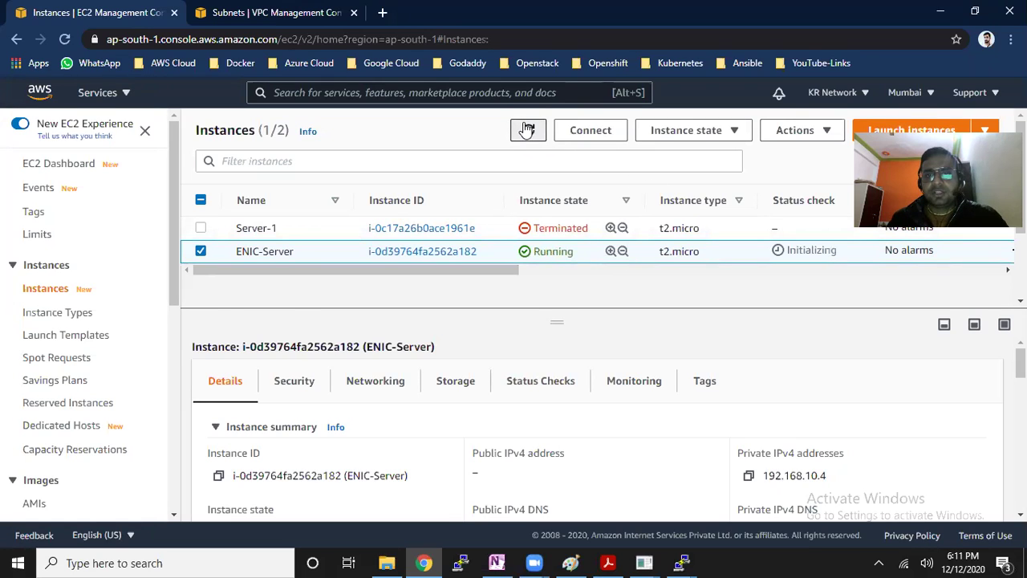
pyautogui.click(506, 253)
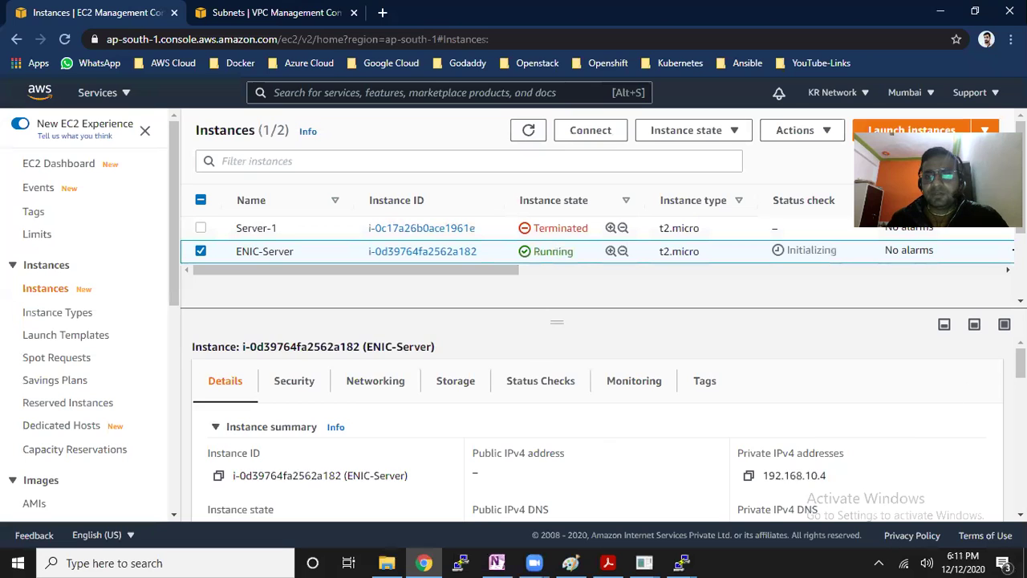
pyautogui.scroll(-2, 1020, 365)
pyautogui.scroll(1, 1020, 365)
pyautogui.scroll(-2, 1019, 365)
pyautogui.scroll(3, 1020, 365)
pyautogui.scroll(-1, 1019, 363)
pyautogui.scroll(1, 1019, 362)
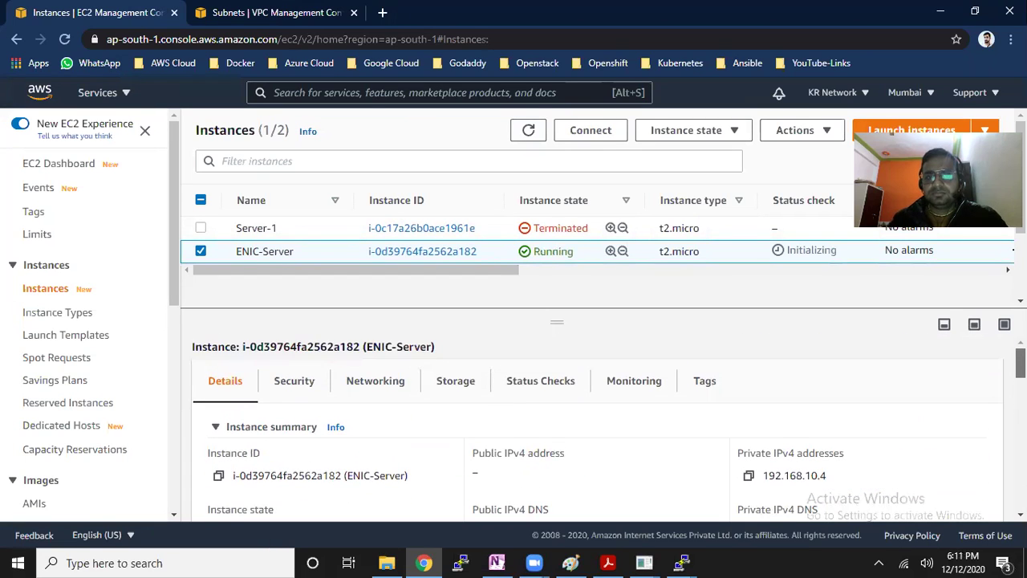
# Allocate a new Elastic IP address from Amazon's pool of IPv4 addresses
pyautogui.scroll(-3, 91, 363)
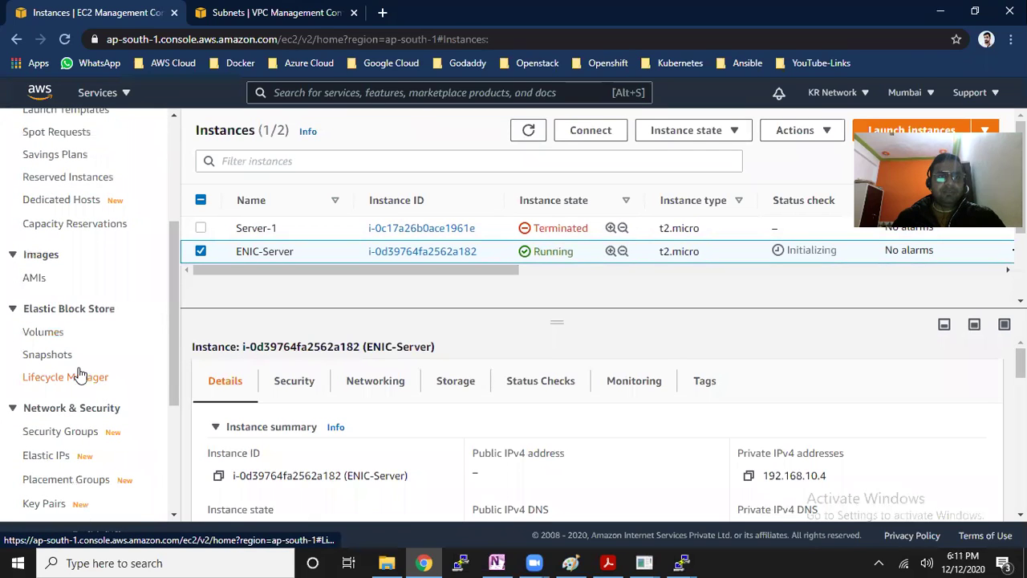
pyautogui.click(46, 455)
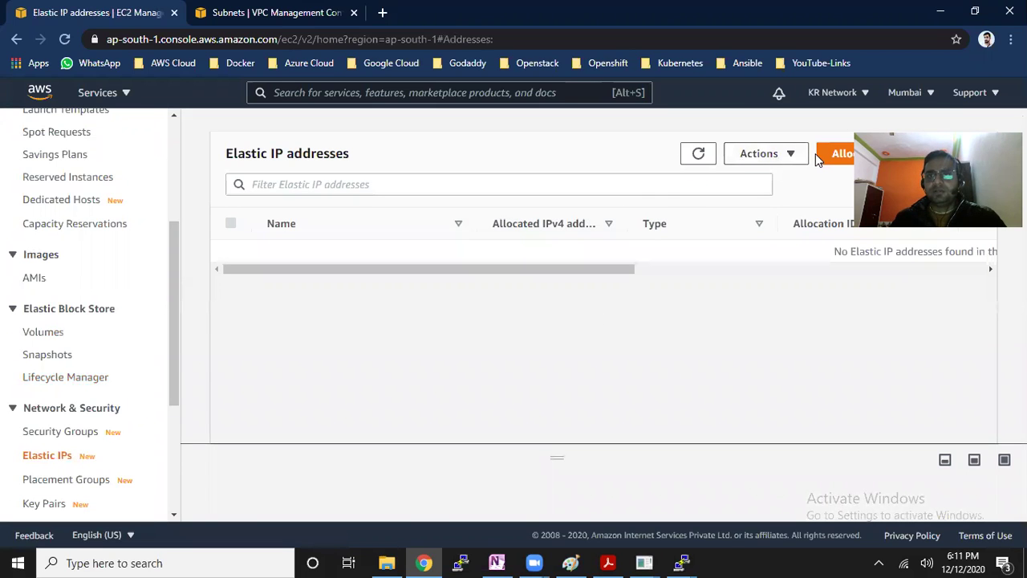
pyautogui.click(816, 154)
pyautogui.scroll(-2, 646, 472)
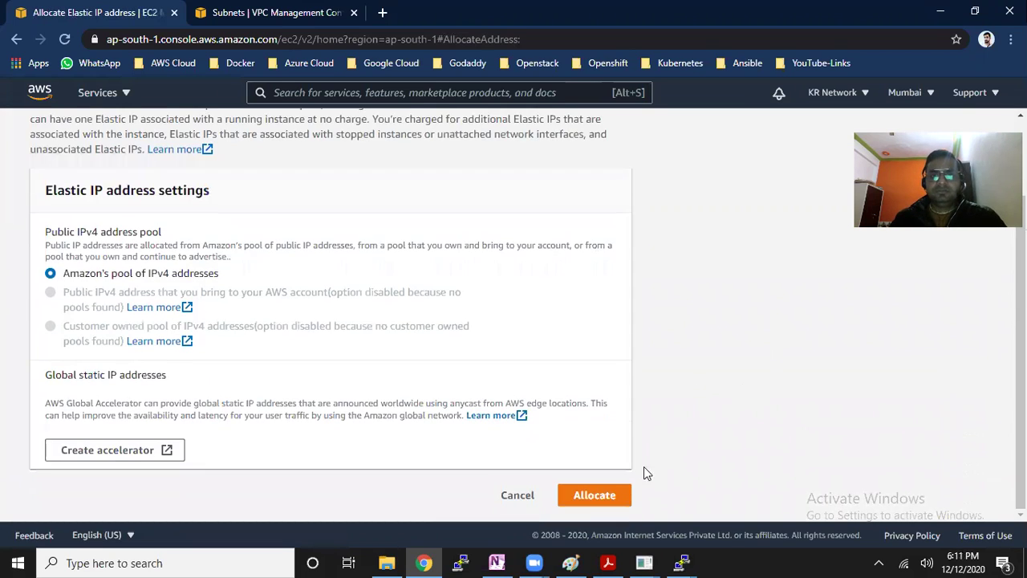
pyautogui.click(591, 495)
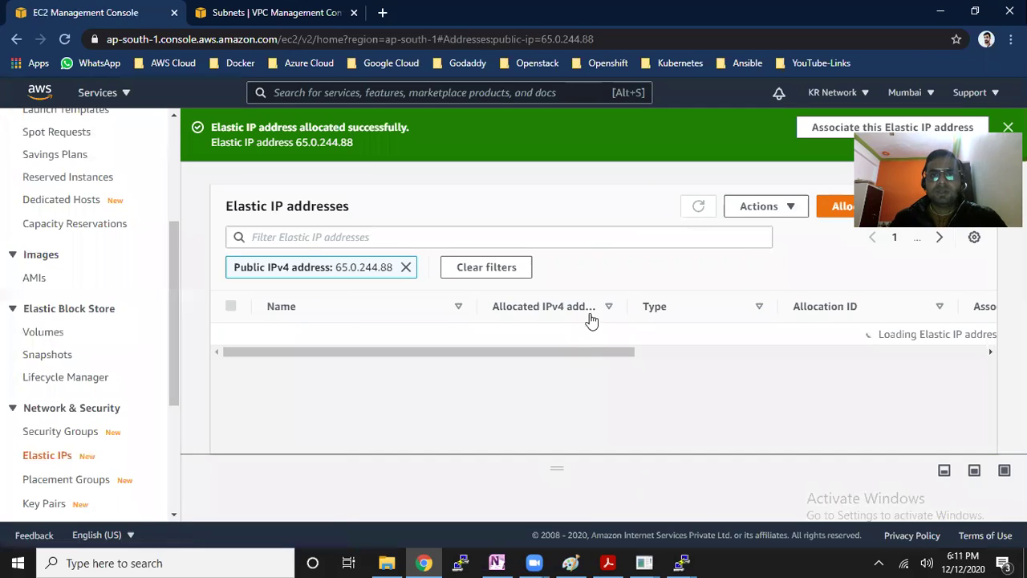
# Associate the newly allocated Elastic IP address with the running ENIC-Server instance
pyautogui.click(772, 215)
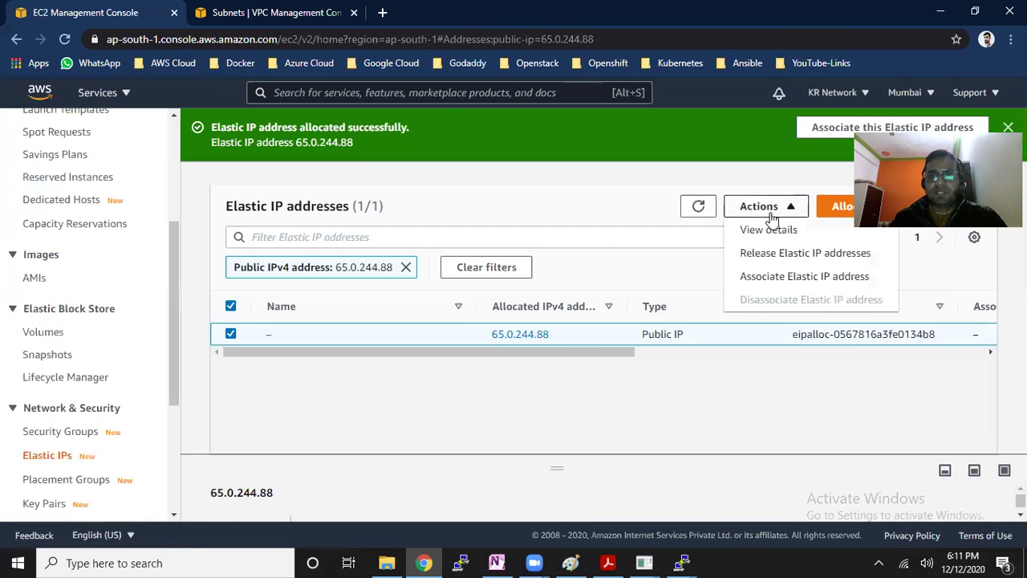
pyautogui.click(777, 278)
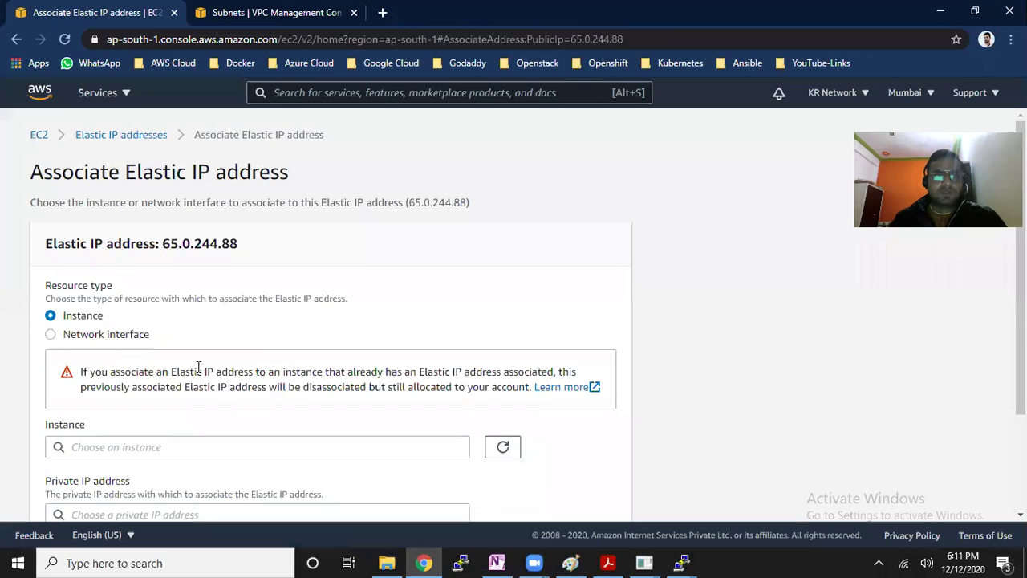
pyautogui.scroll(-3, 199, 366)
pyautogui.click(251, 313)
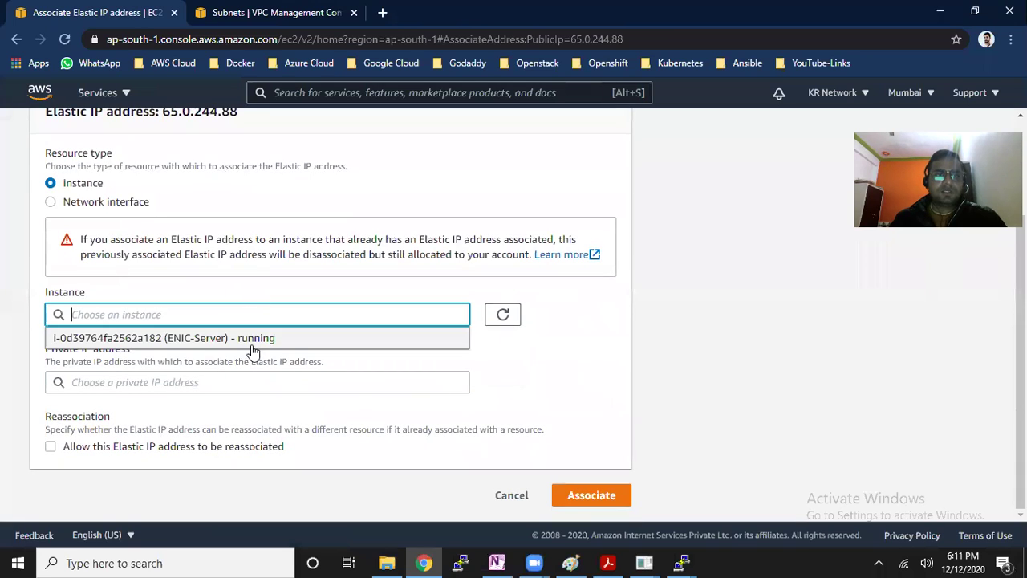
pyautogui.click(252, 343)
pyautogui.click(574, 493)
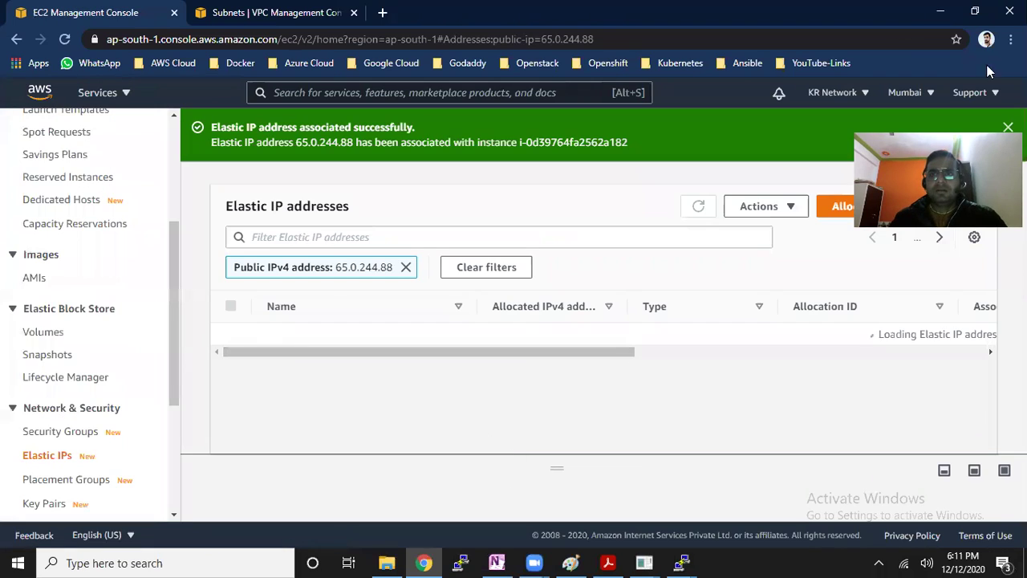
# Return to the instance list, refresh it and copy ENIC-Server's public IPv4 address
pyautogui.scroll(3, 95, 286)
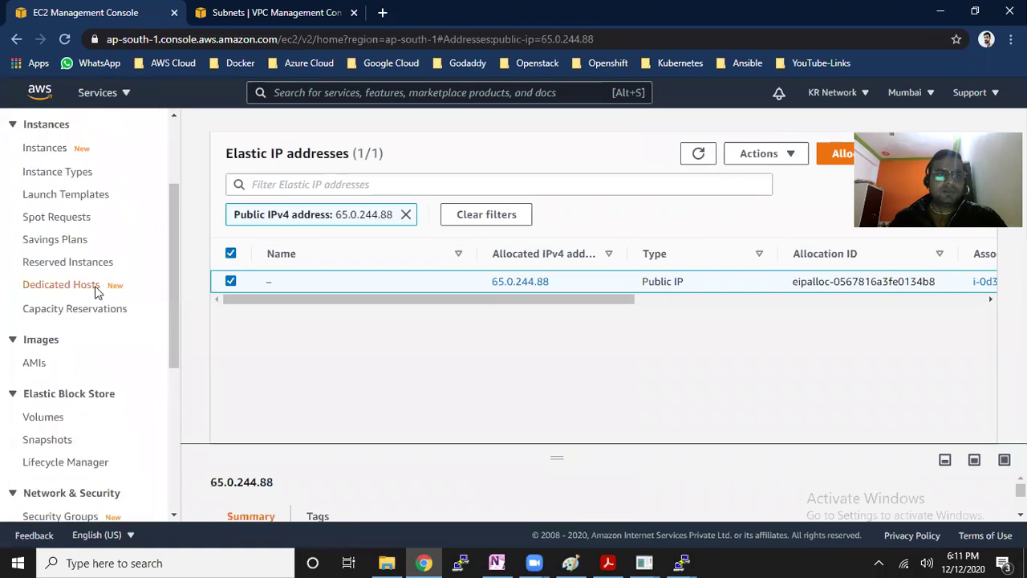
pyautogui.click(57, 288)
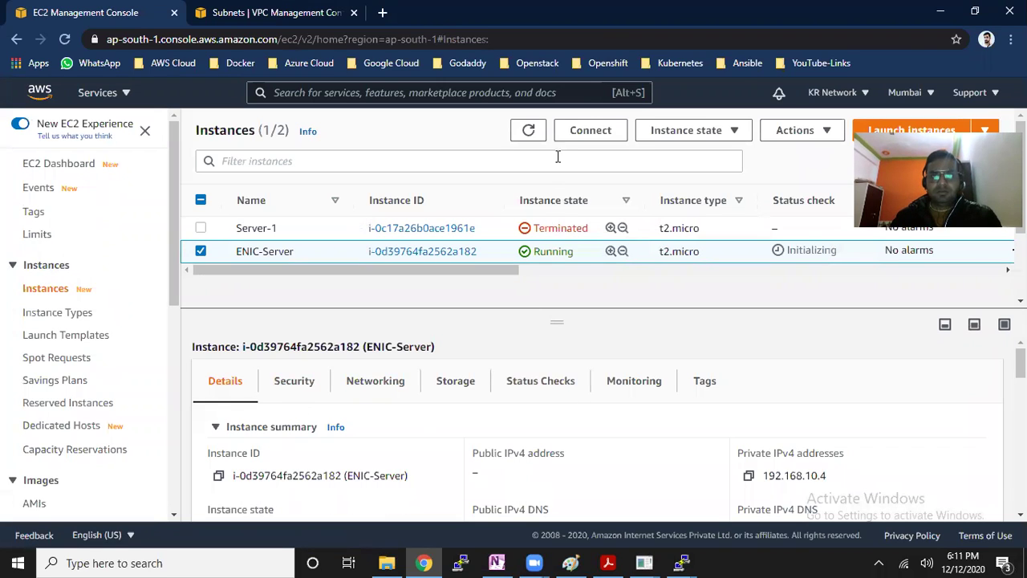
pyautogui.click(531, 131)
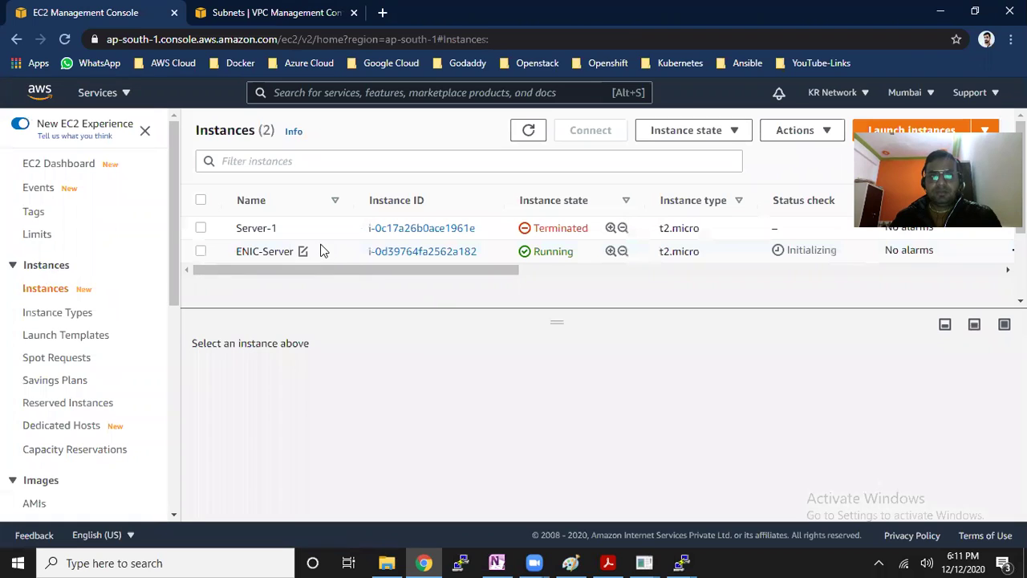
pyautogui.click(321, 251)
pyautogui.click(483, 476)
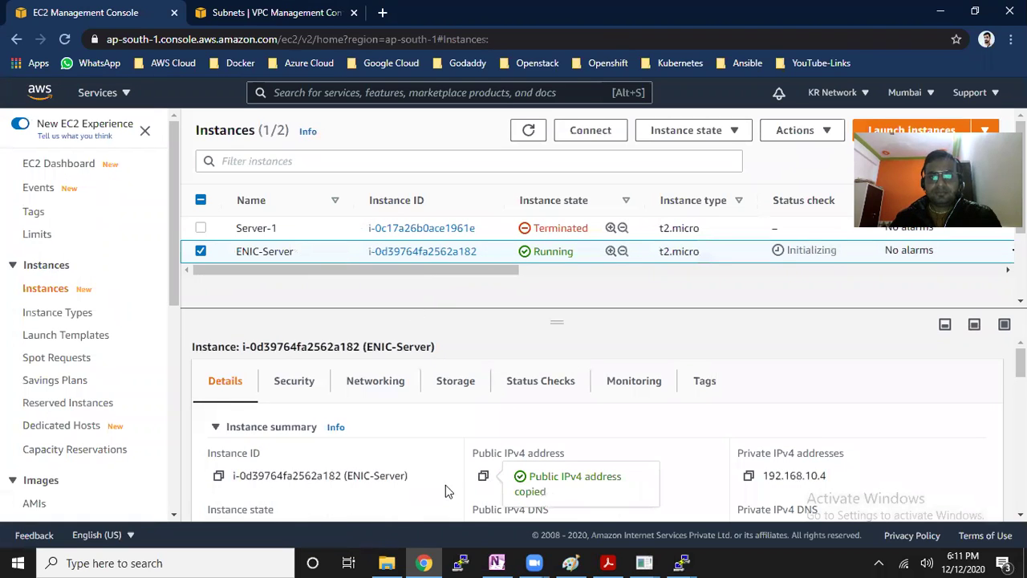
pyautogui.click(461, 561)
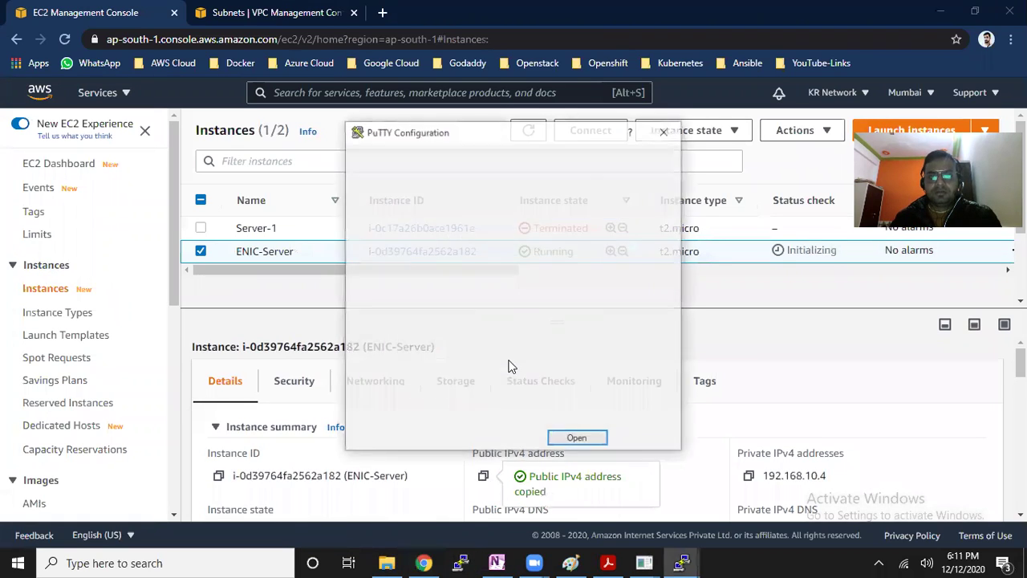
pyautogui.click(516, 313)
pyautogui.click(644, 304)
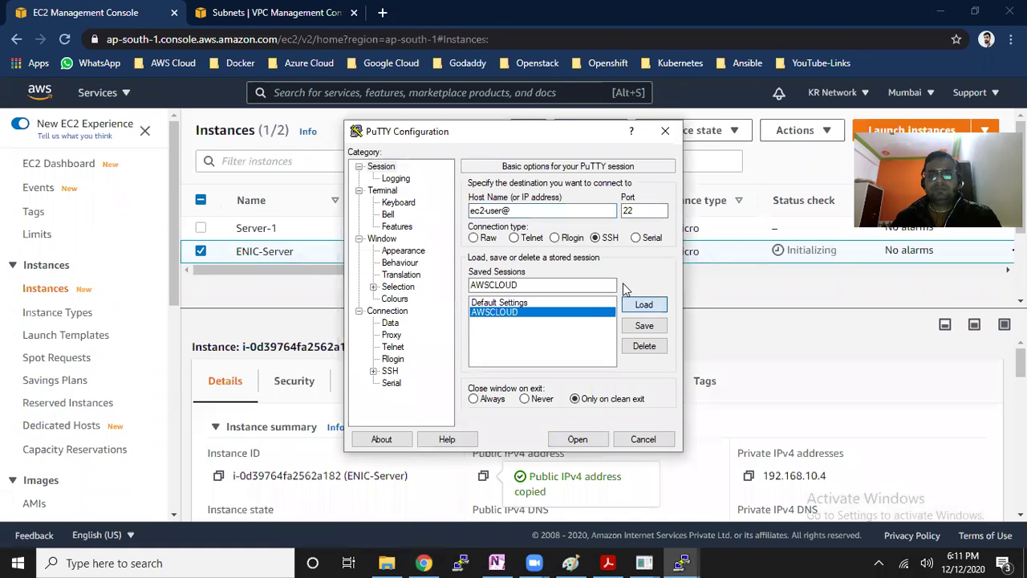
pyautogui.click(582, 211)
pyautogui.hotkey('ctrl', 'v')
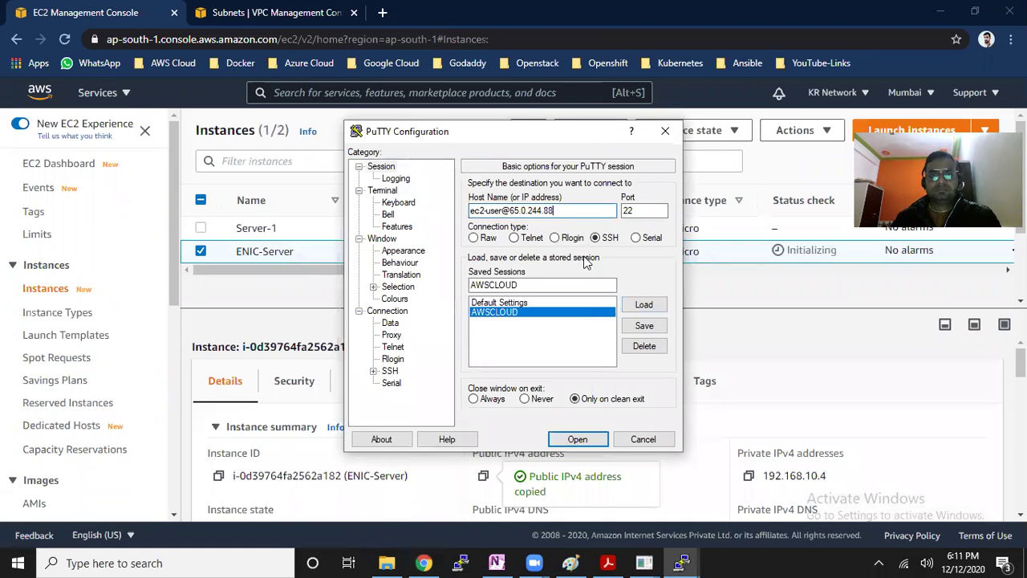
# Open the SSH connection to ENIC-Server, trust and cache its host key, and maximize the terminal window
pyautogui.click(588, 440)
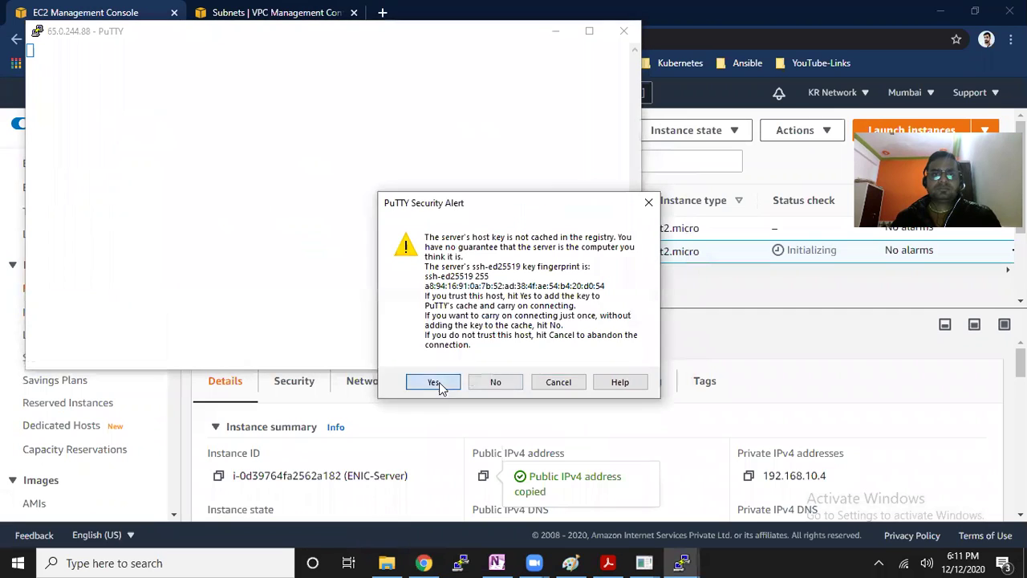
pyautogui.click(429, 382)
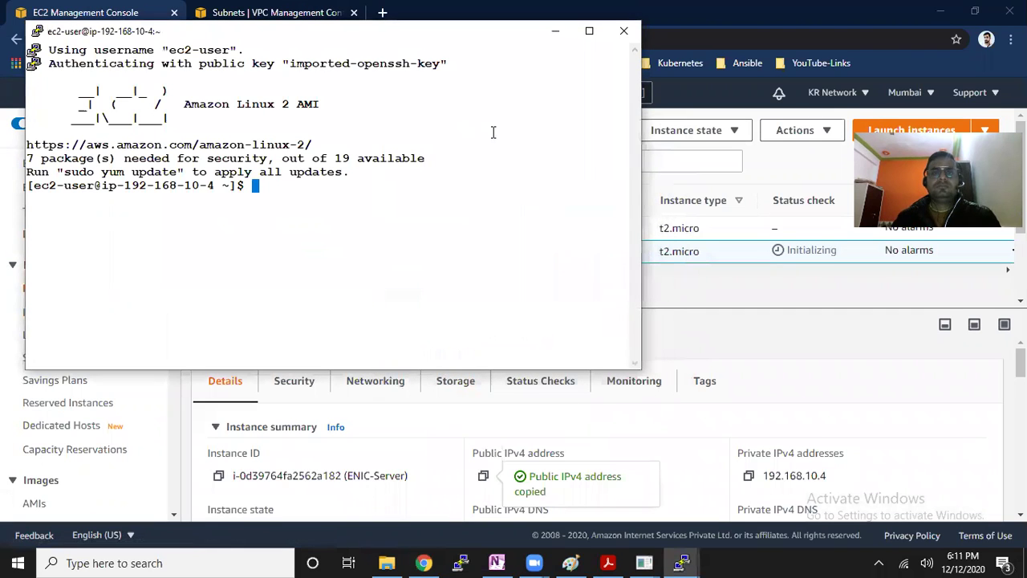
pyautogui.click(589, 31)
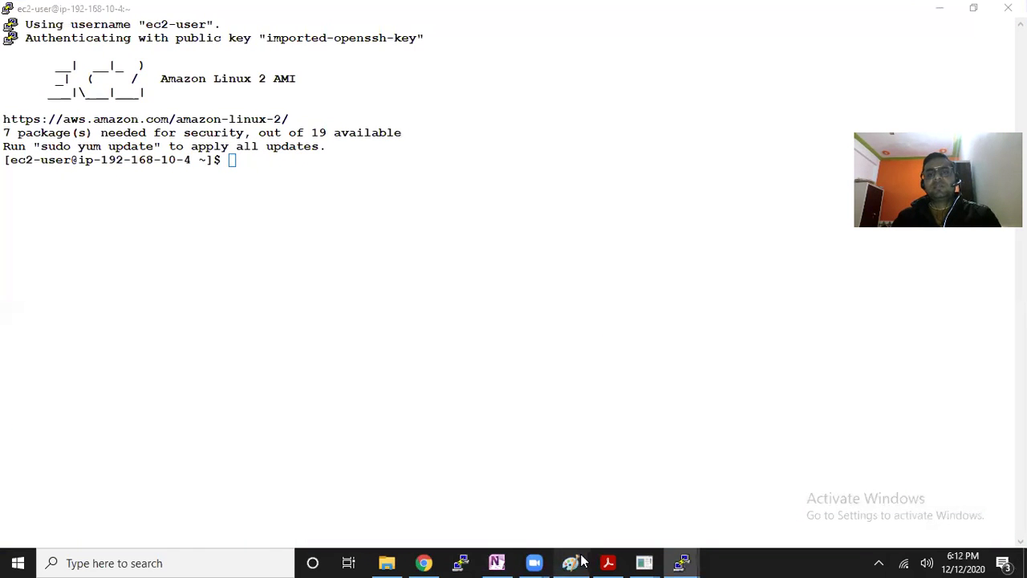
# Switch to Paint and launch mspaint again to get a second window with a blank canvas
pyautogui.click(571, 563)
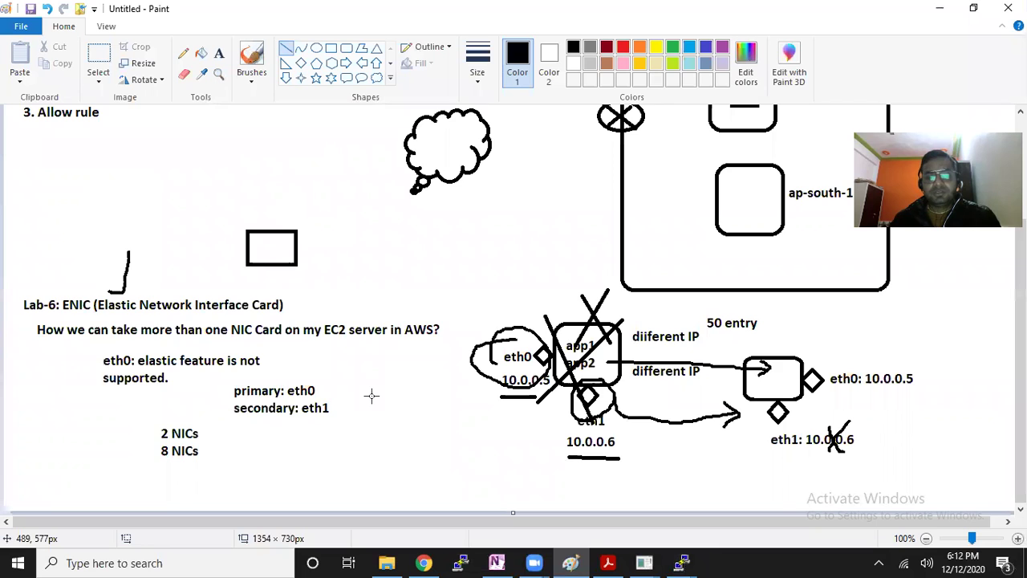
pyautogui.press('super+r')
pyautogui.write('msp')
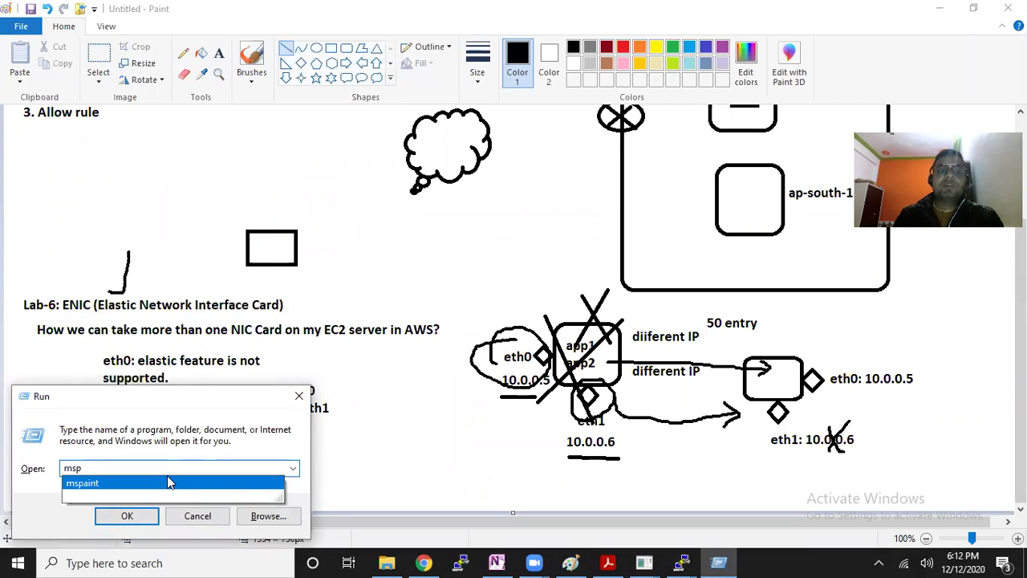
pyautogui.press('Return')
pyautogui.click(681, 280)
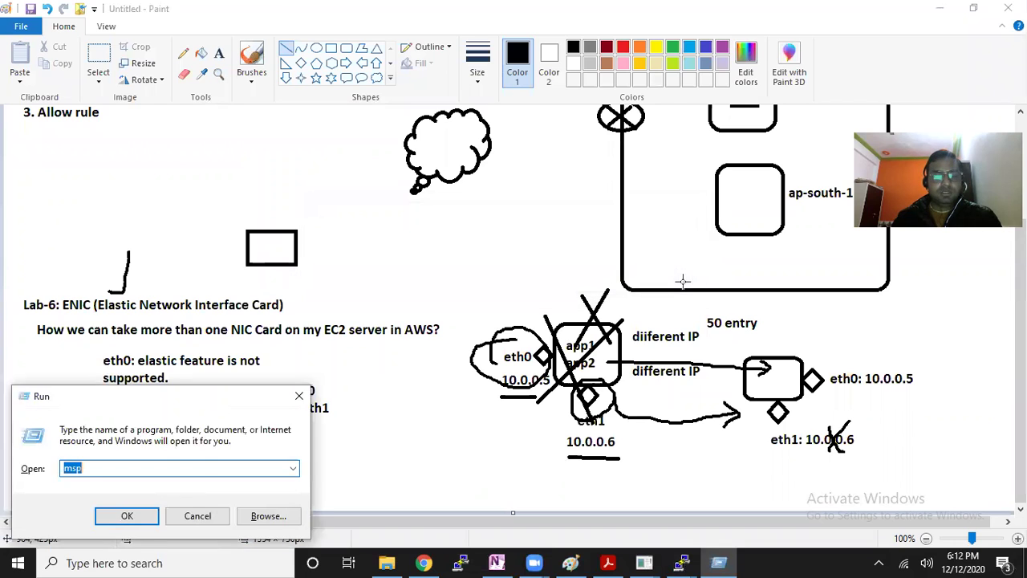
pyautogui.press('super')
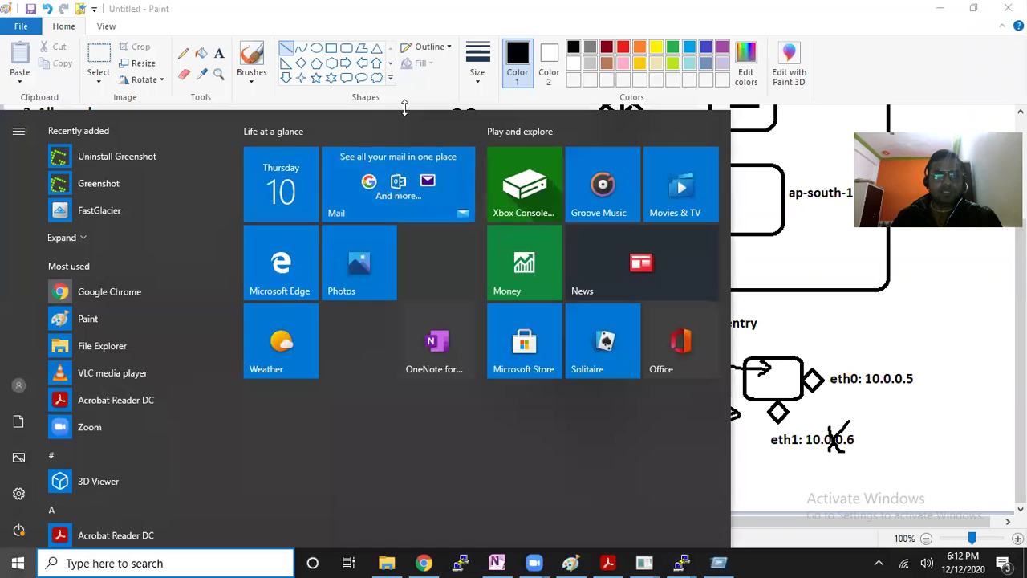
pyautogui.press('Escape')
pyautogui.click(120, 467)
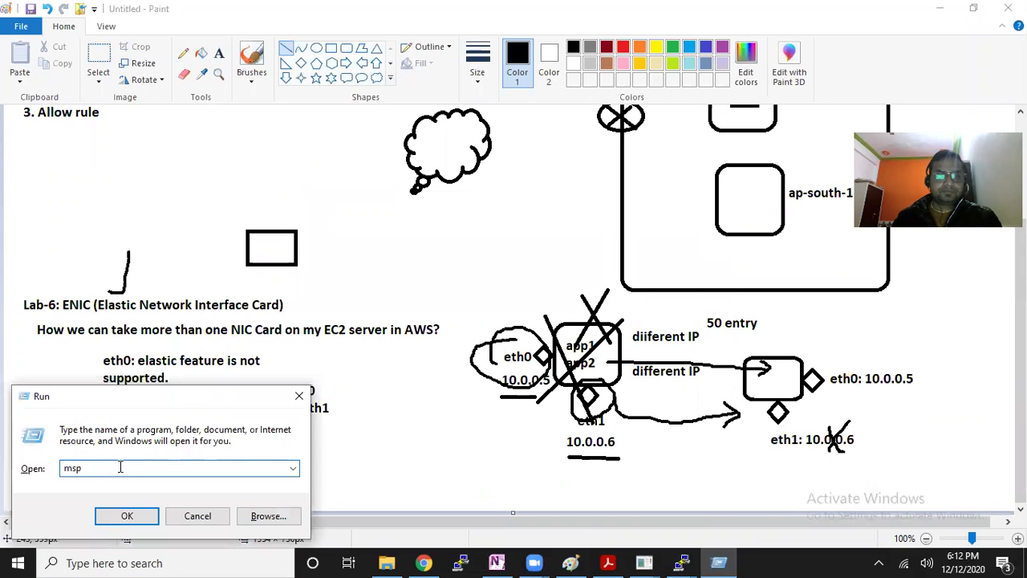
pyautogui.write('a')
pyautogui.click(121, 483)
pyautogui.click(127, 515)
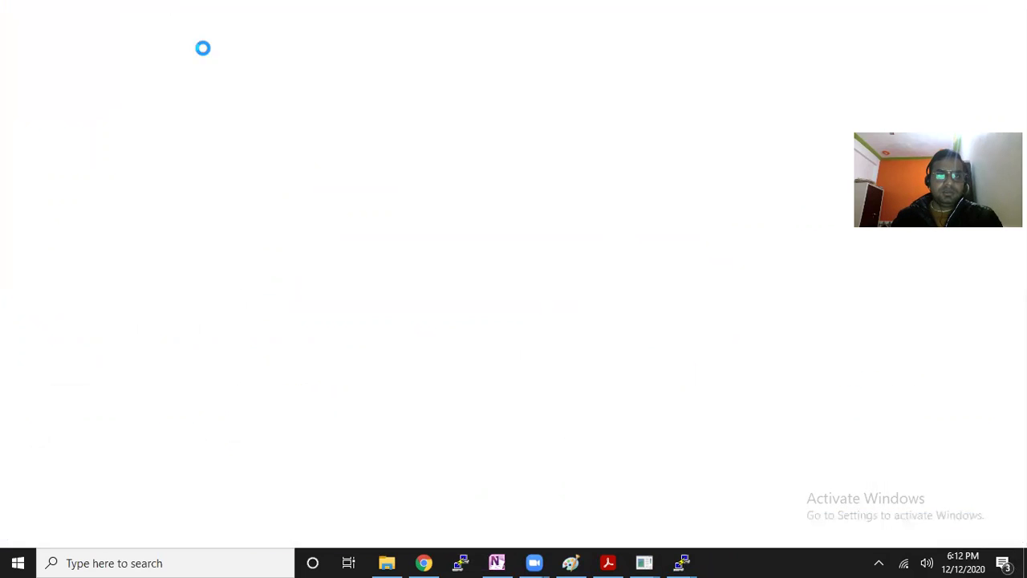
# Start a numbered text list on the blank canvas with "1. Instance", "2. NIC", "3. Elastic IP" and "4. Volume"
pyautogui.moveTo(53, 126); pyautogui.dragTo(583, 493)
pyautogui.write('1')
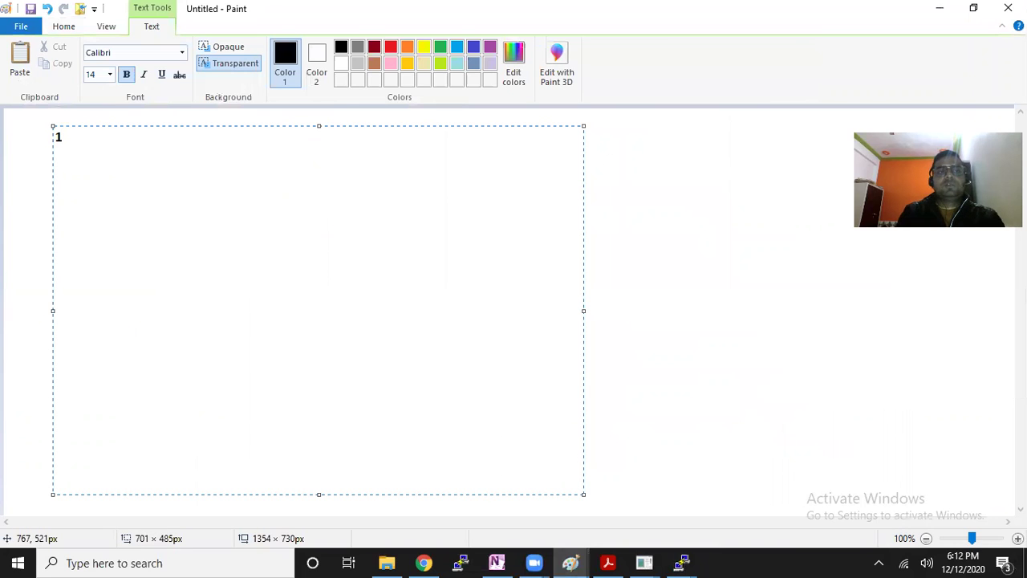
pyautogui.write('. Instance')
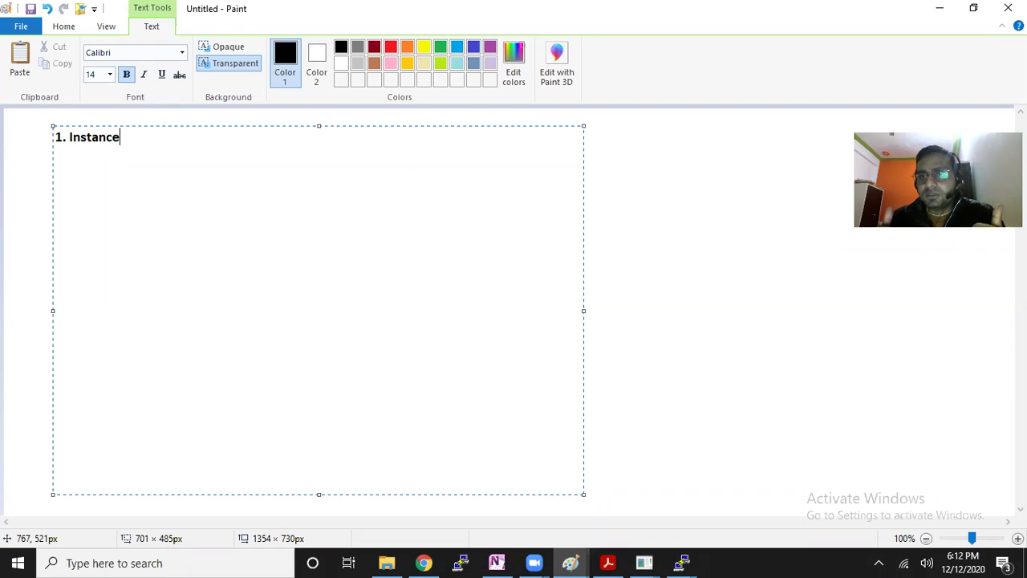
pyautogui.press('Return')
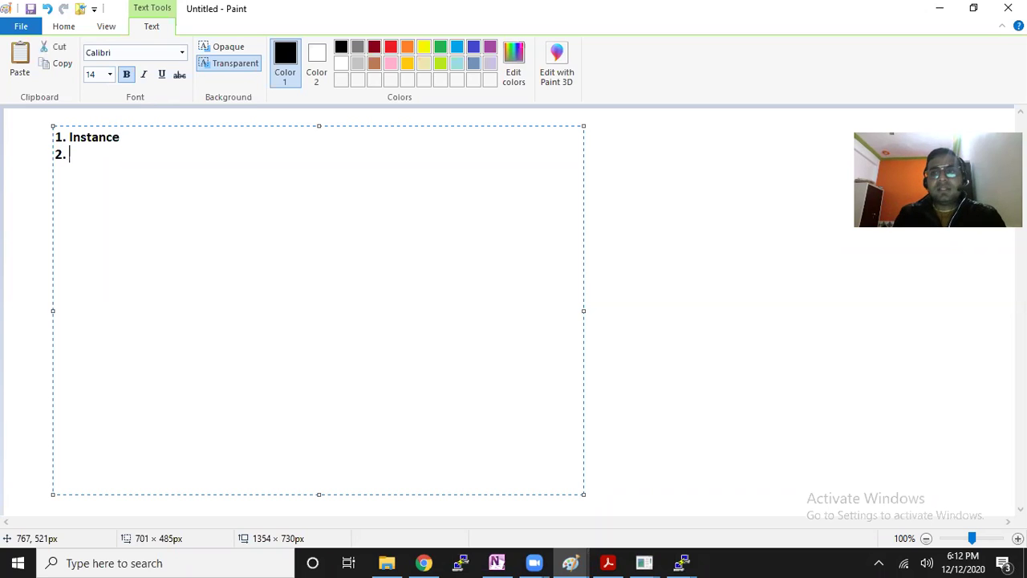
pyautogui.write('NIC ')
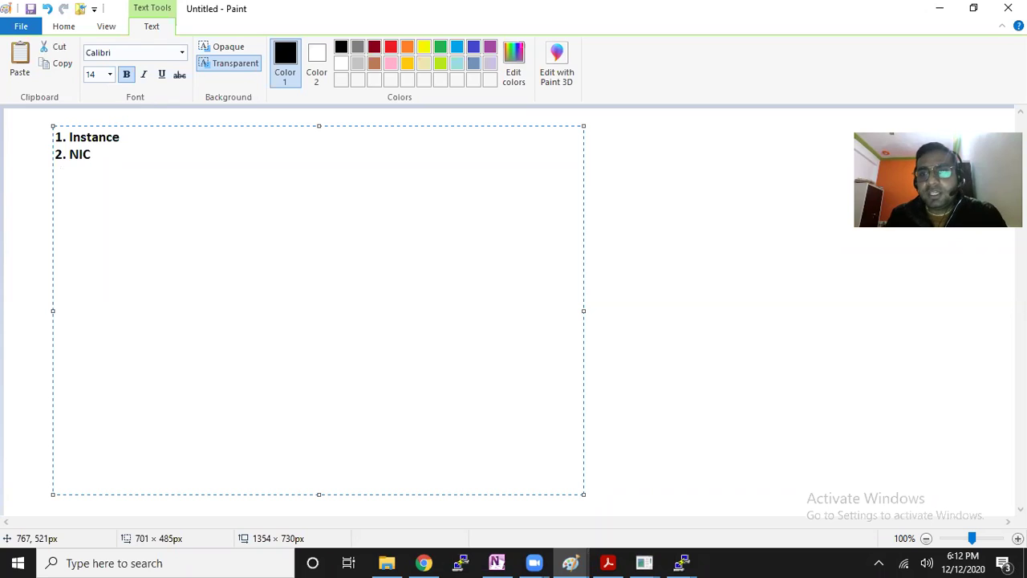
pyautogui.write('3. Elast')
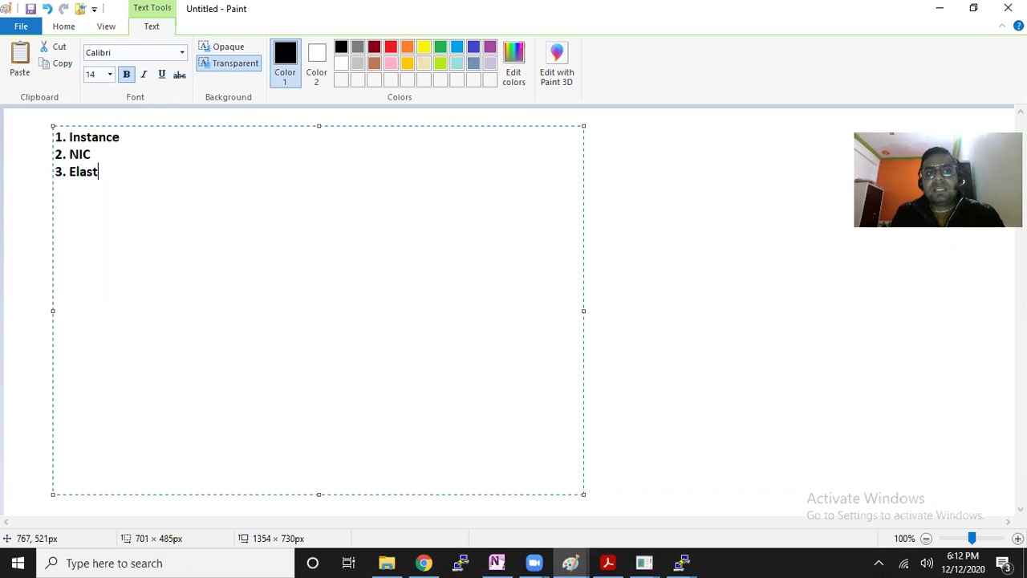
pyautogui.write('ic IP ')
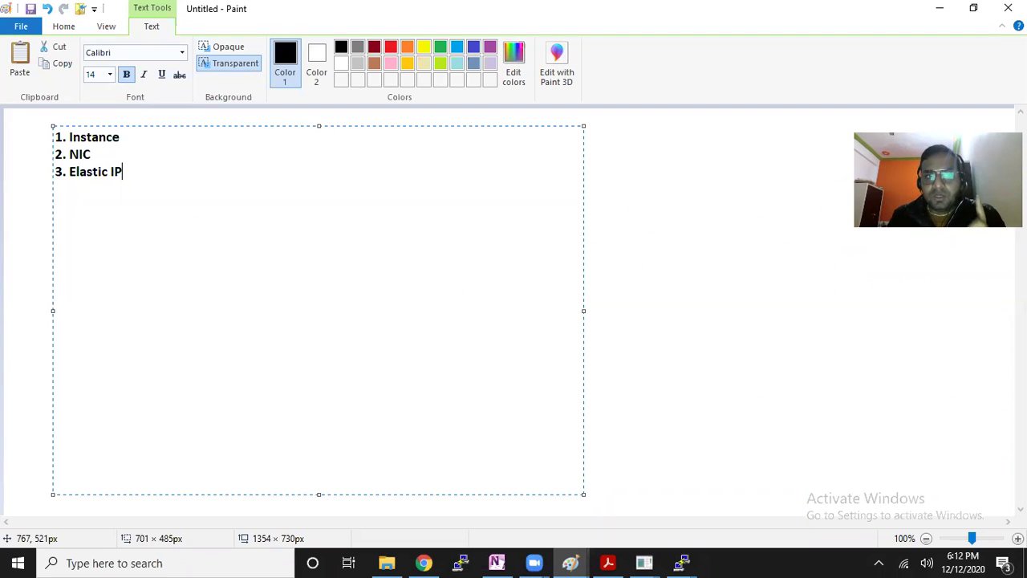
pyautogui.write('4.')
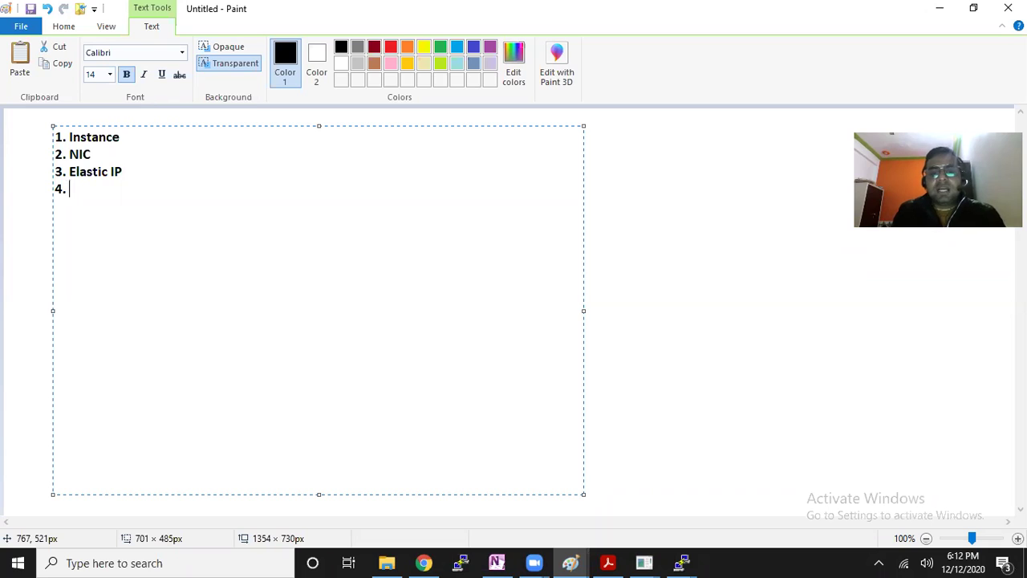
pyautogui.write(' Volume')
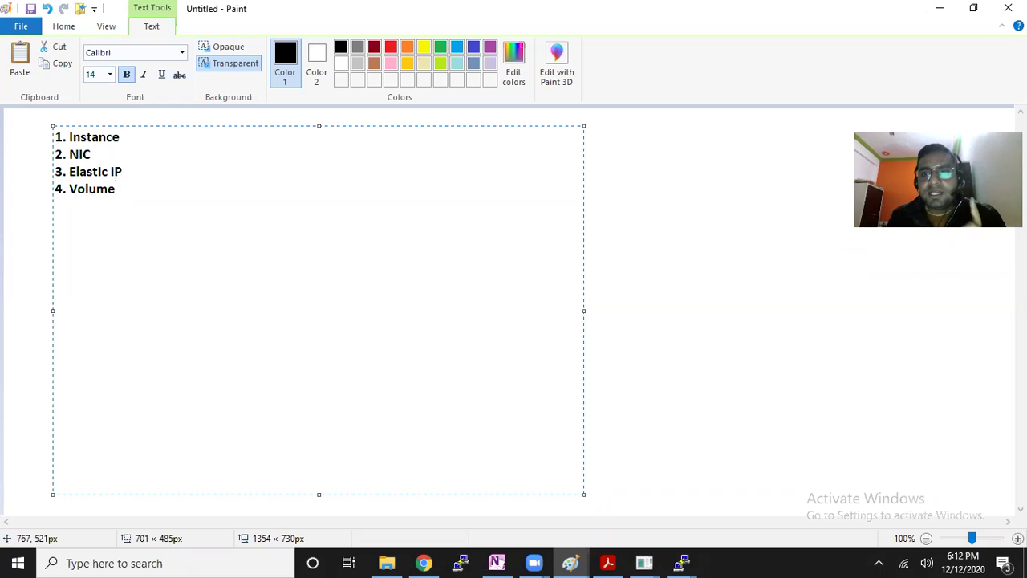
# Complete the list with "5. VPC", "6. Keypair" and "6. SG", place the text and frame the Instance entry
pyautogui.press('Return')
pyautogui.write('5. VPC')
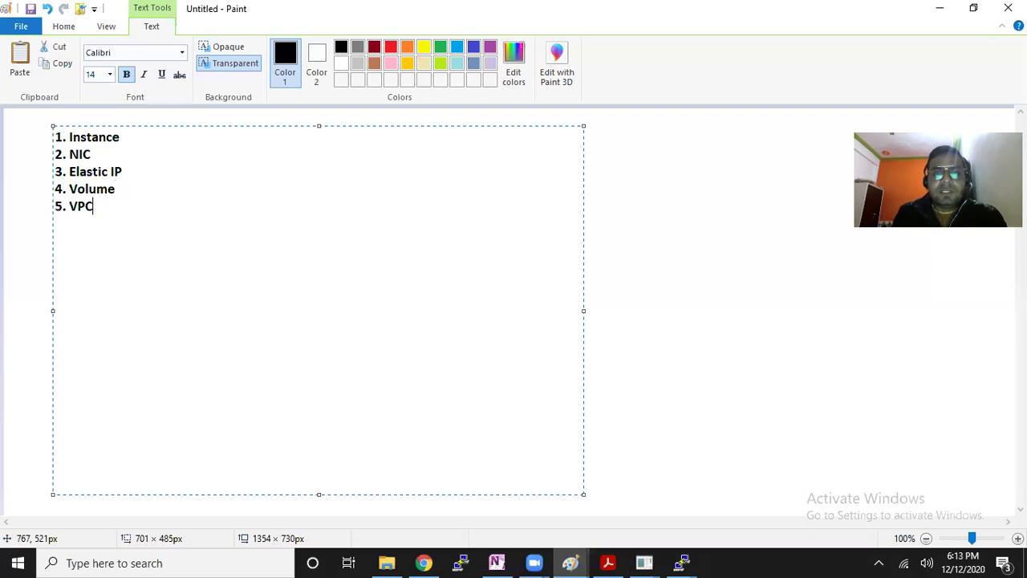
pyautogui.press('Return')
pyautogui.write('6. Keypair ')
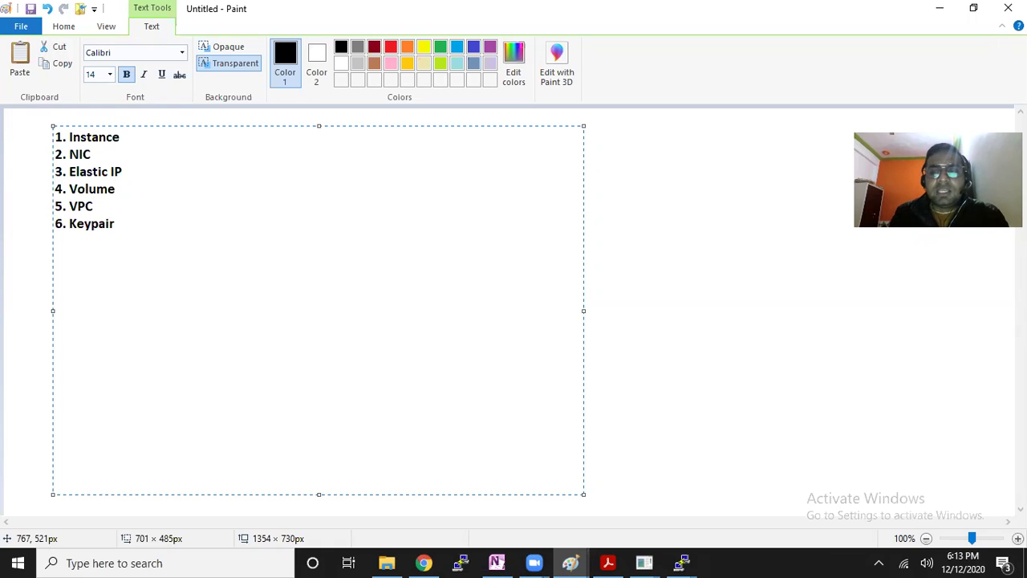
pyautogui.write('6. SG')
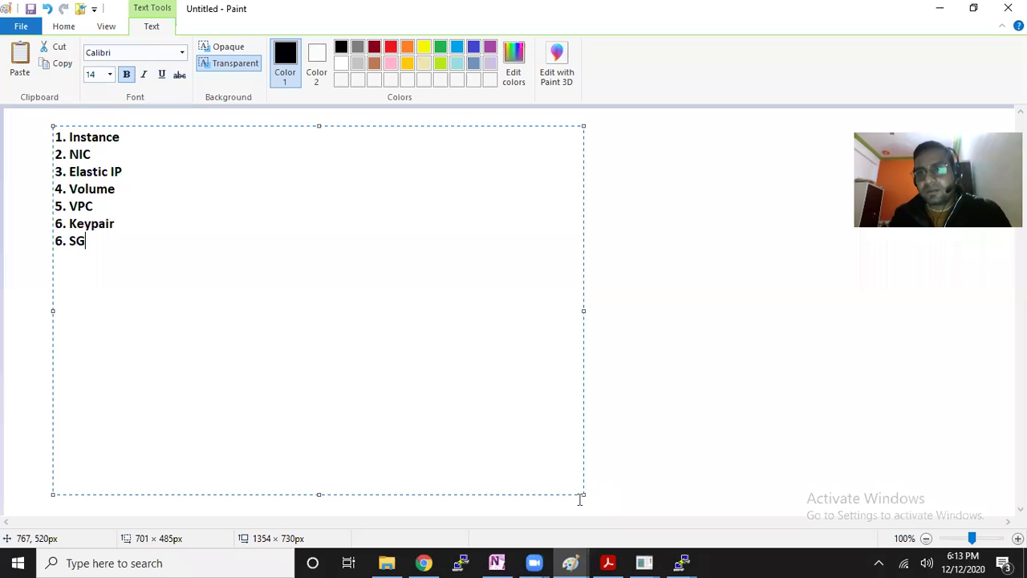
pyautogui.click(641, 356)
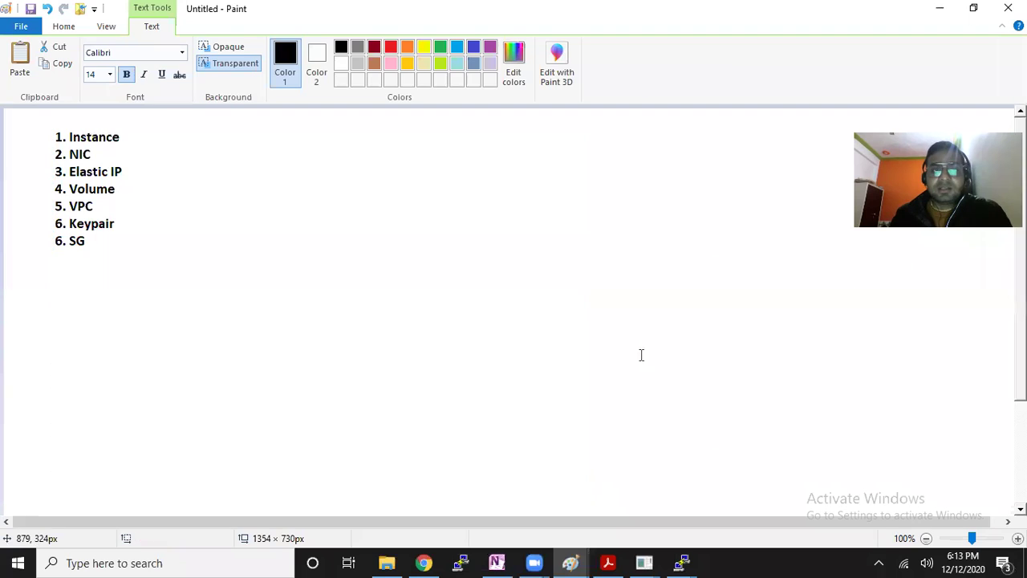
pyautogui.moveTo(41, 120); pyautogui.dragTo(142, 147)
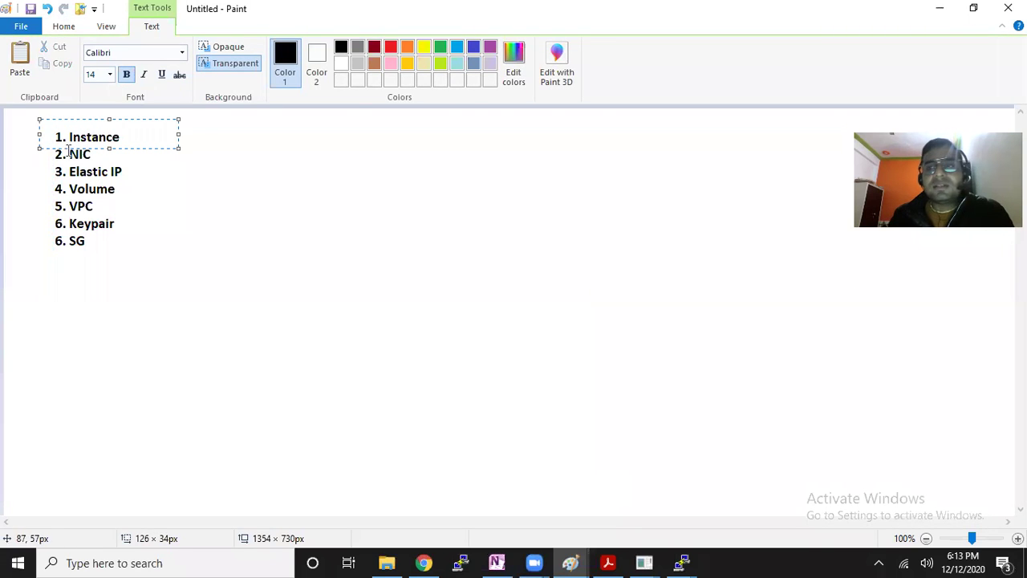
# Switch to Chrome and examine the interface ID, public IPv4 and private IPv4 address of ENIC-Server's network interface
pyautogui.click(422, 562)
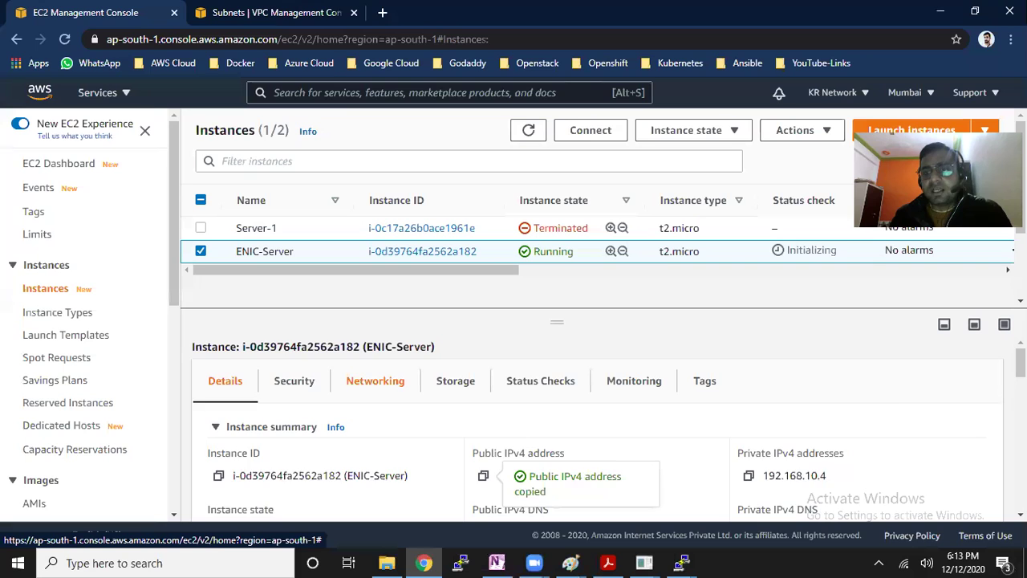
pyautogui.scroll(-2, 991, 397)
pyautogui.scroll(-5, 593, 425)
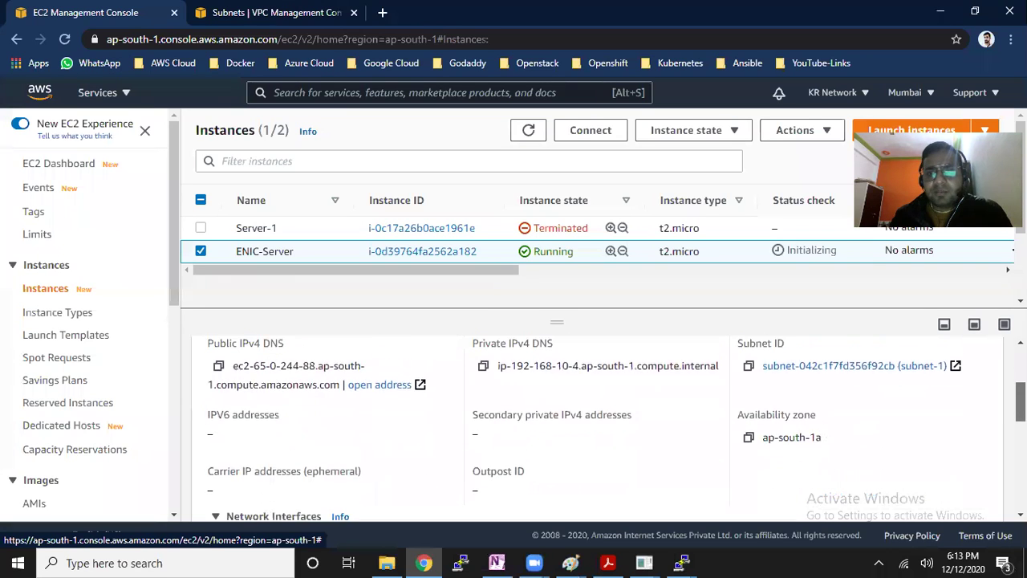
pyautogui.scroll(-1, 844, 481)
pyautogui.scroll(1, 843, 481)
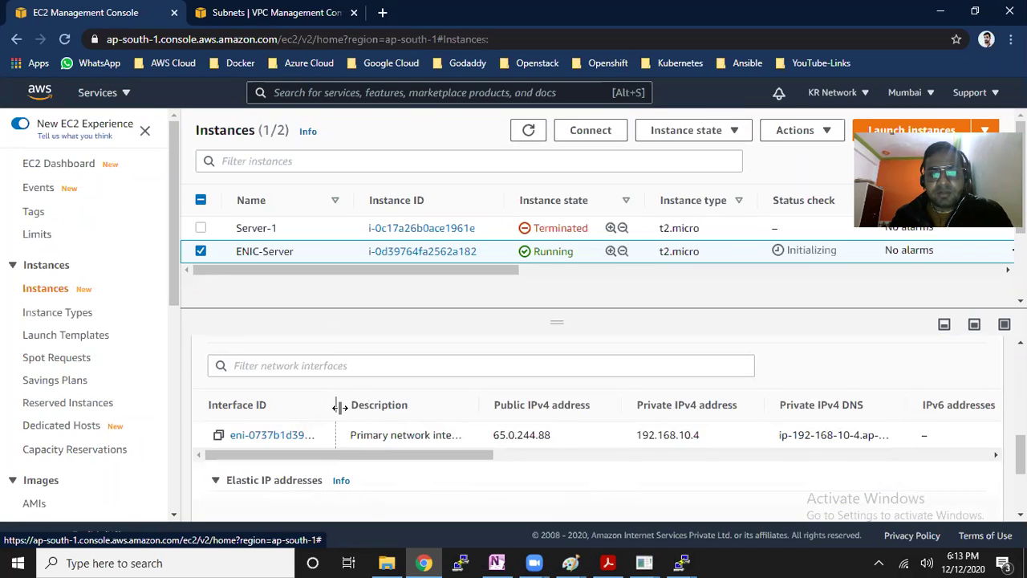
pyautogui.moveTo(338, 405); pyautogui.dragTo(374, 405)
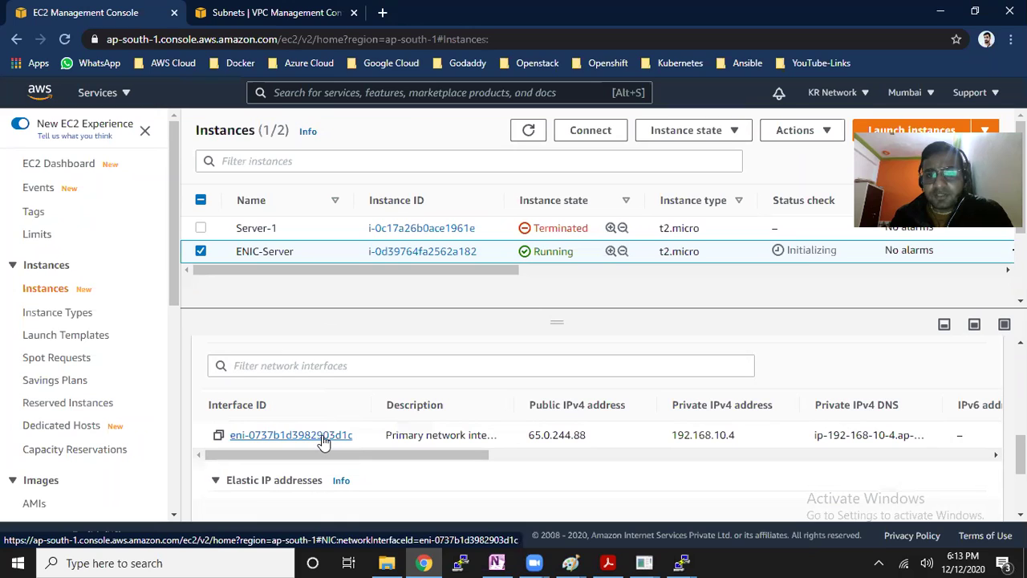
pyautogui.moveTo(390, 435); pyautogui.dragTo(455, 436)
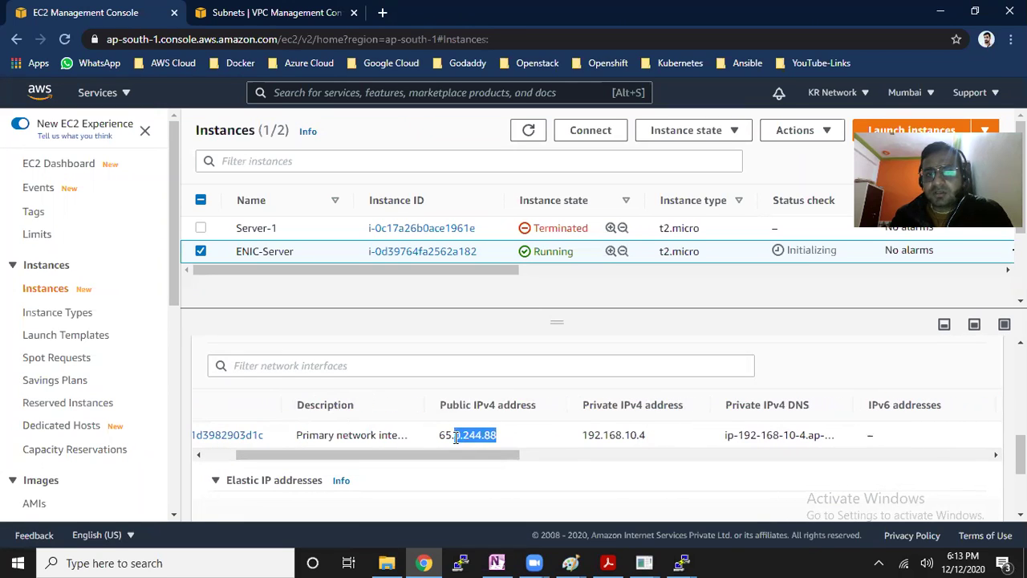
pyautogui.moveTo(584, 435); pyautogui.dragTo(626, 447)
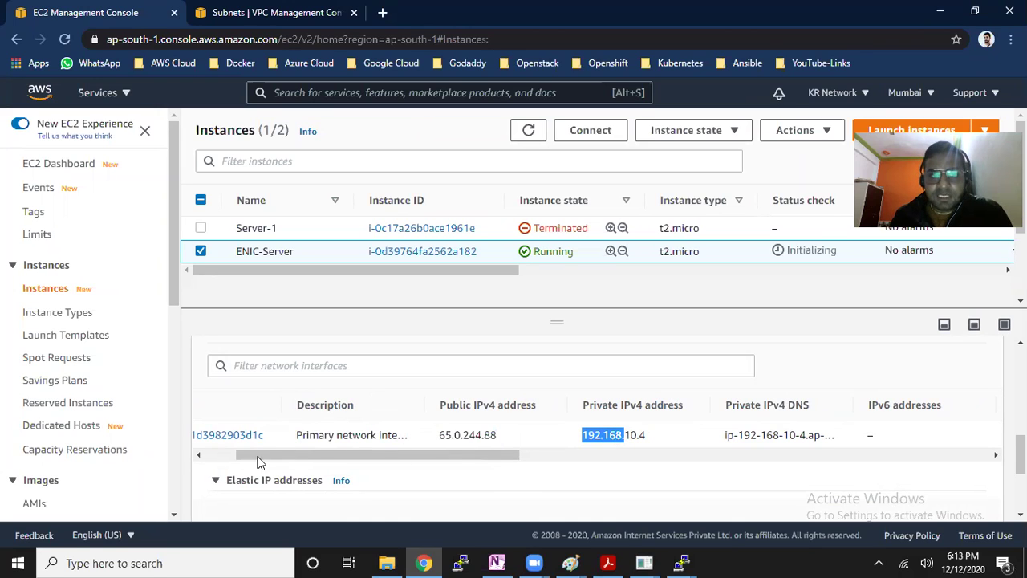
pyautogui.moveTo(259, 462); pyautogui.dragTo(222, 458)
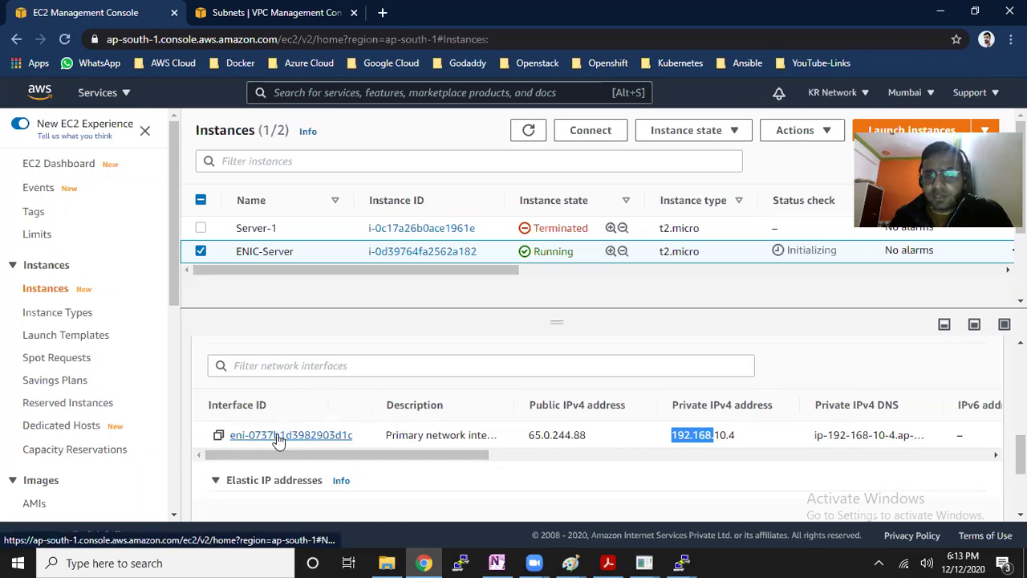
# Open the EC2 network interfaces list, select the existing interface and examine its subnet, VPC and availability zone
pyautogui.moveTo(171, 278); pyautogui.dragTo(190, 427)
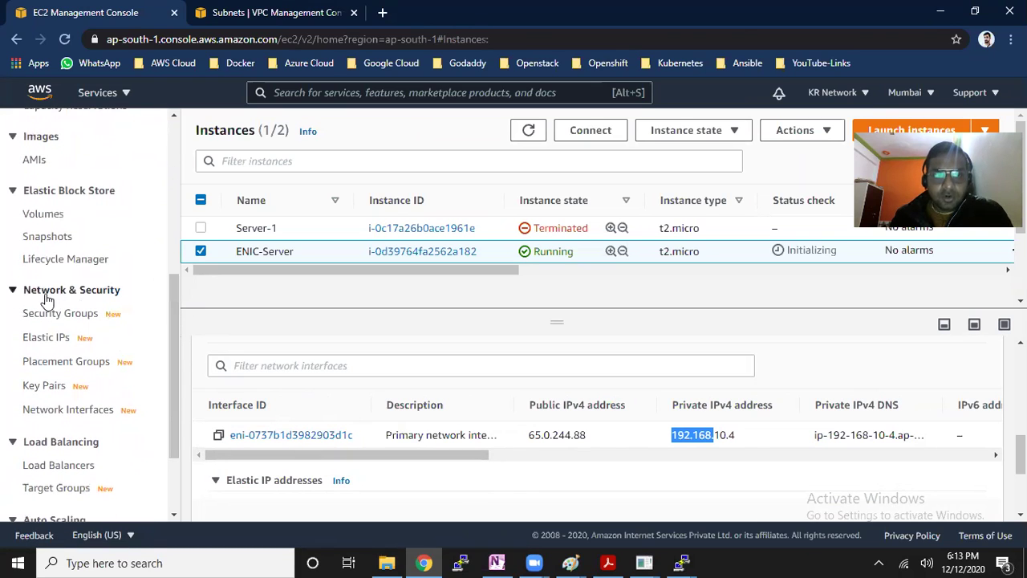
pyautogui.click(84, 416)
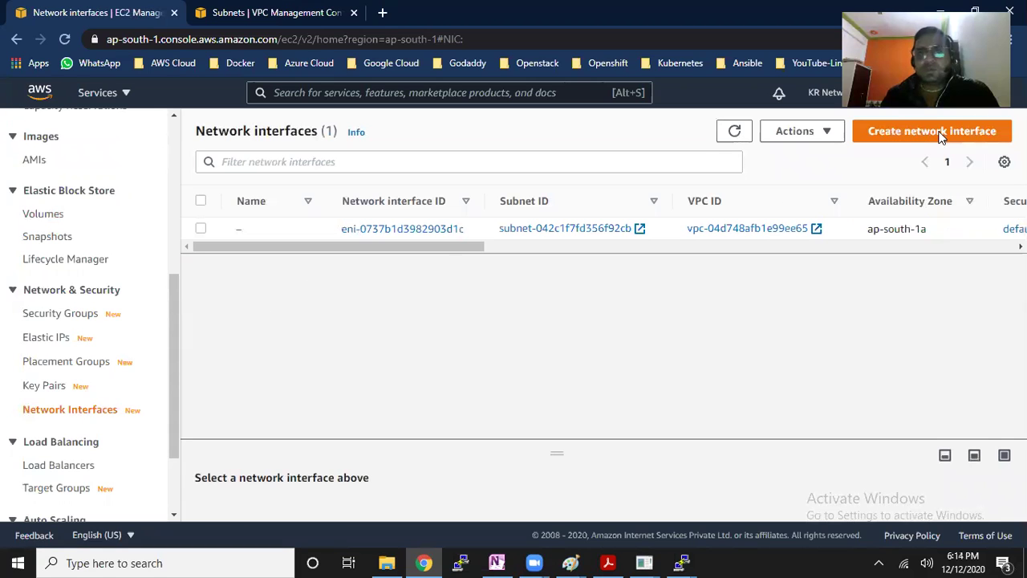
pyautogui.moveTo(417, 247); pyautogui.dragTo(471, 240)
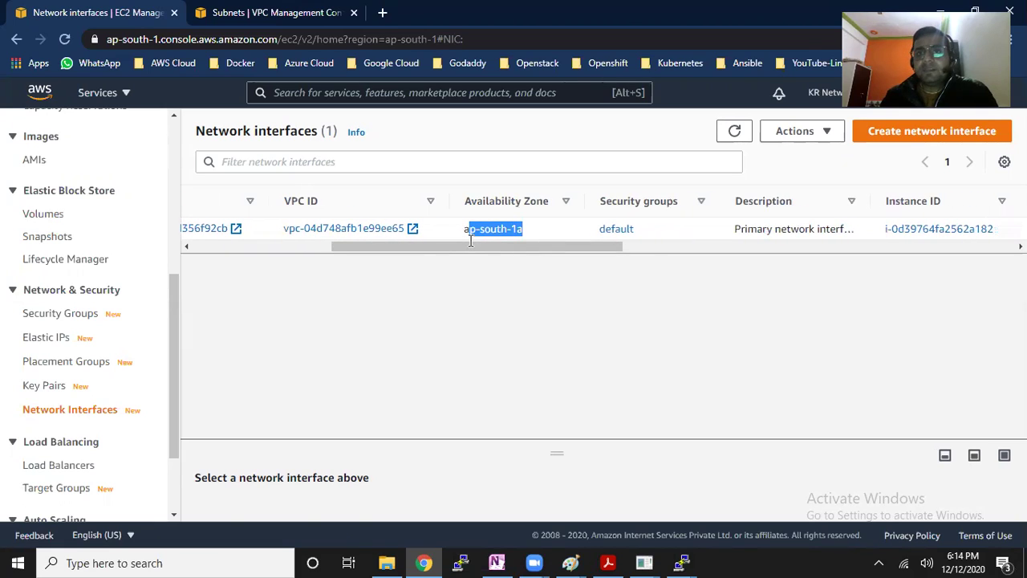
pyautogui.moveTo(541, 230)
pyautogui.mouseDown()
pyautogui.moveTo(508, 233)
pyautogui.moveTo(547, 252)
pyautogui.moveTo(642, 246)
pyautogui.moveTo(615, 231)
pyautogui.moveTo(551, 231)
pyautogui.moveTo(561, 249)
pyautogui.moveTo(590, 233)
pyautogui.moveTo(565, 232)
pyautogui.moveTo(614, 248)
pyautogui.moveTo(634, 232)
pyautogui.moveTo(553, 232)
pyautogui.mouseUp()
pyautogui.moveTo(608, 248); pyautogui.dragTo(200, 271)
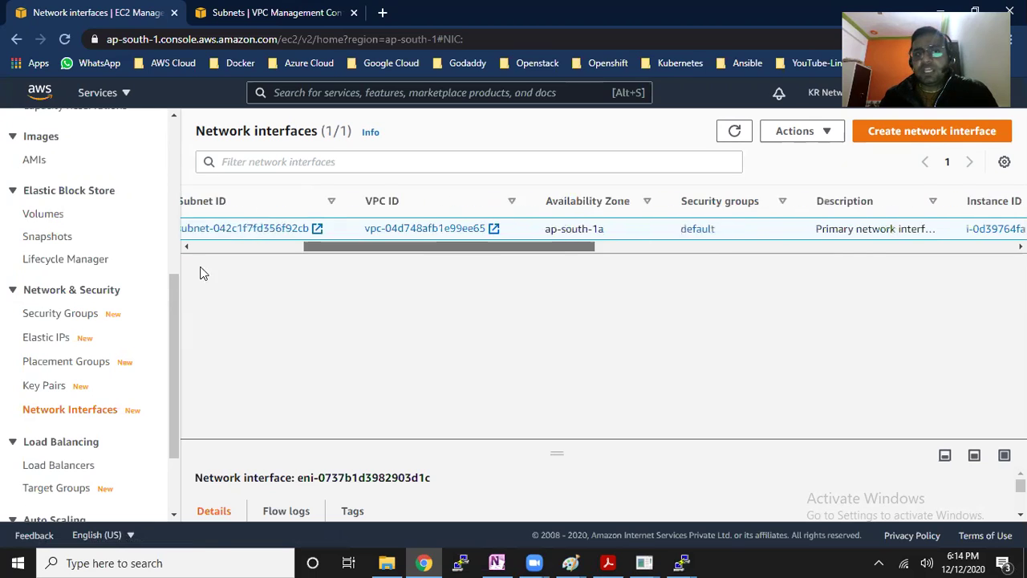
# Switch to the ENIC-Server PuTTY session and become root with sudo -i
pyautogui.moveTo(678, 562)
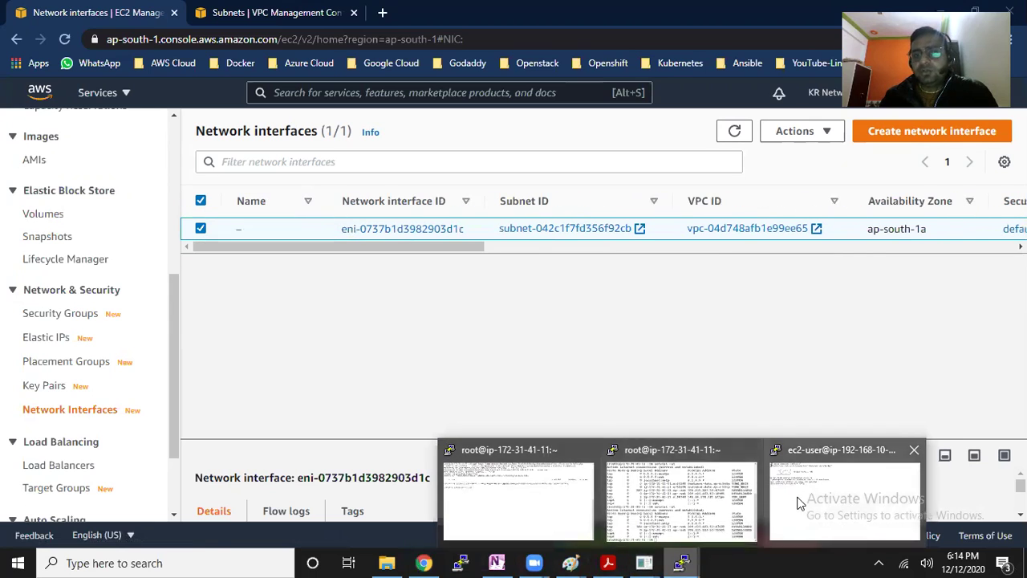
pyautogui.click(803, 514)
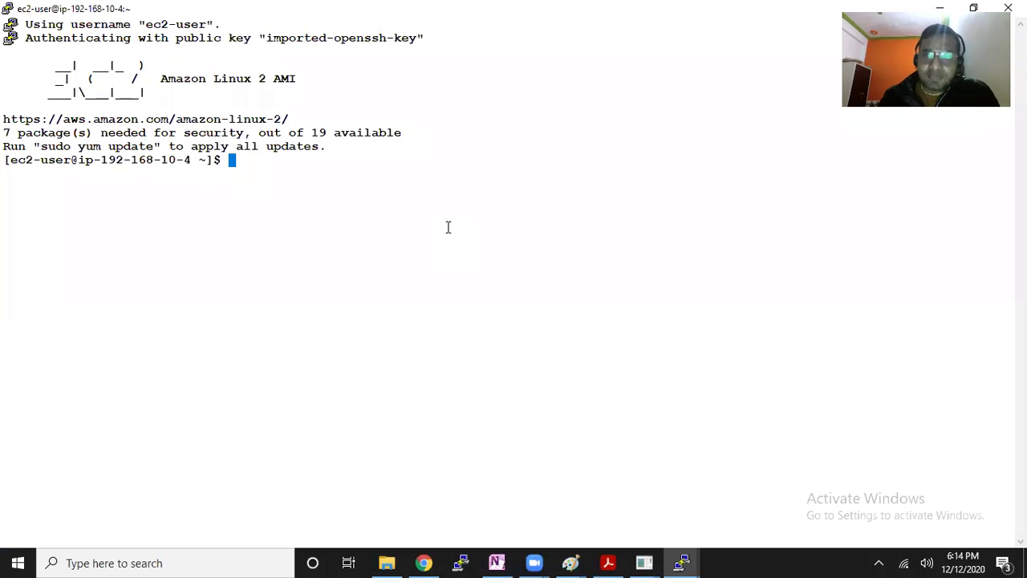
pyautogui.write('su')
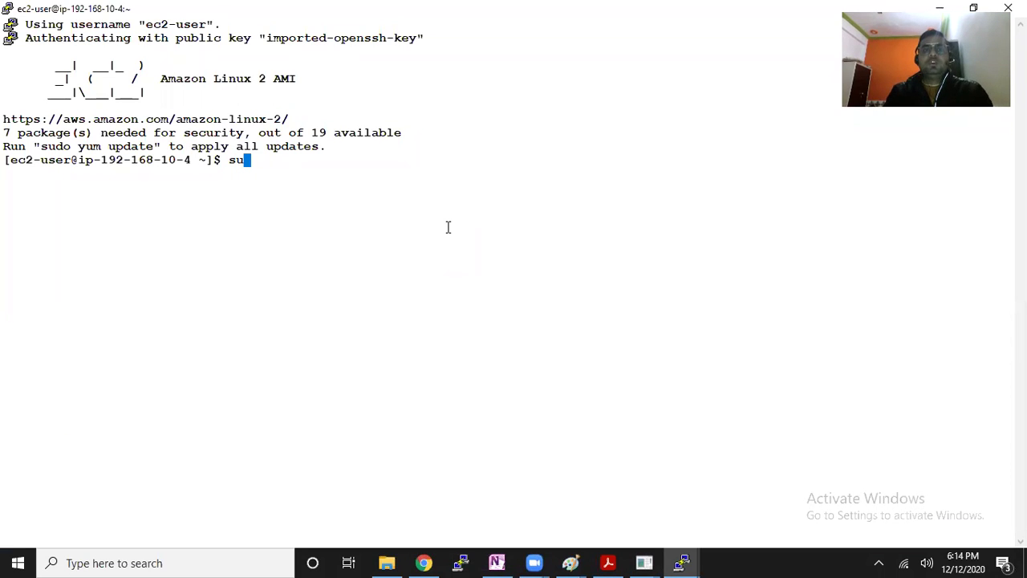
pyautogui.write('do -i')
pyautogui.press('Return')
pyautogui.press('Return')
pyautogui.press('Return')
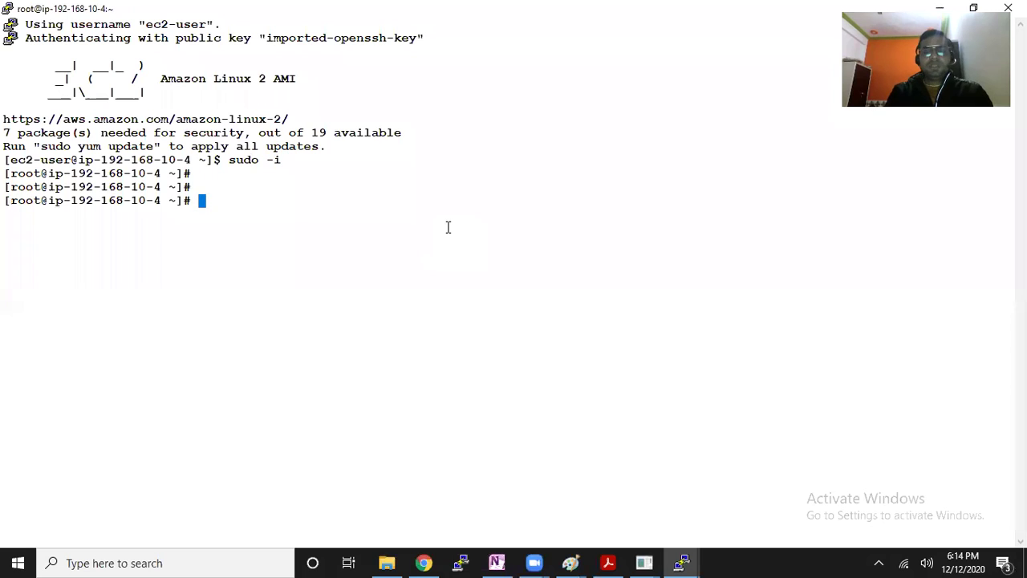
# Clear the terminal and list the server's network interfaces with ifconfig
pyautogui.hotkey('ctrl', 'l')
pyautogui.write('ifconfig')
pyautogui.press('Return')
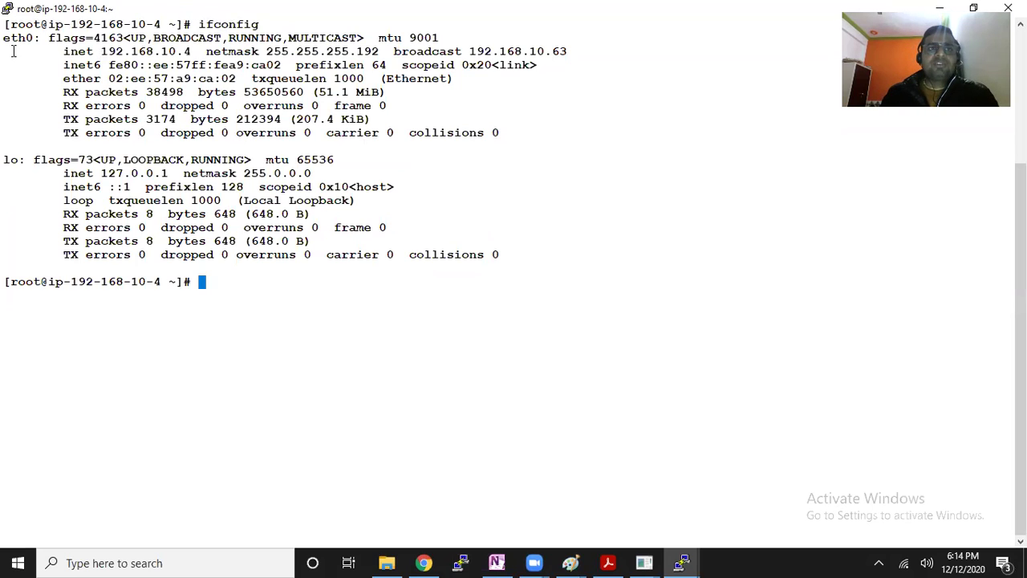
# Examine the eth0 interface name and its inet address in the ifconfig output
pyautogui.moveTo(4, 38); pyautogui.dragTo(29, 39)
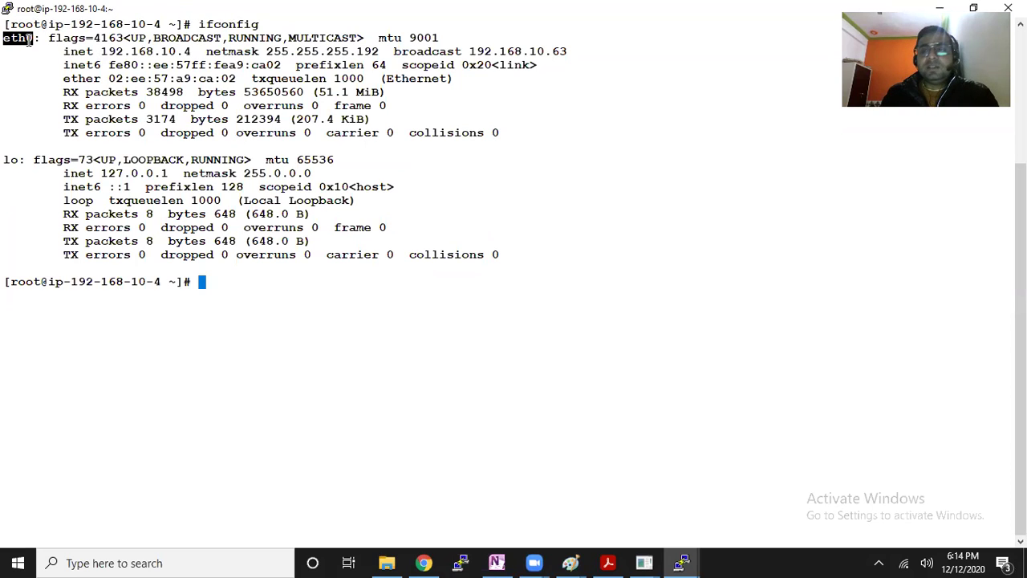
pyautogui.click(103, 53)
pyautogui.moveTo(103, 53); pyautogui.dragTo(196, 54)
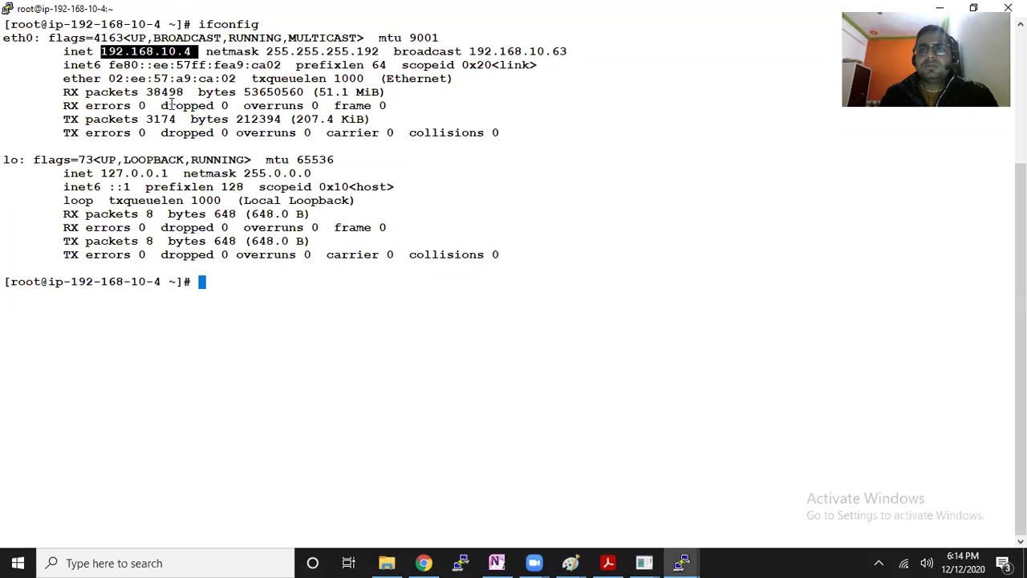
# List the server's interfaces with ip a and examine the eth0 entry and its inet address
pyautogui.write('ip a')
pyautogui.press('Return')
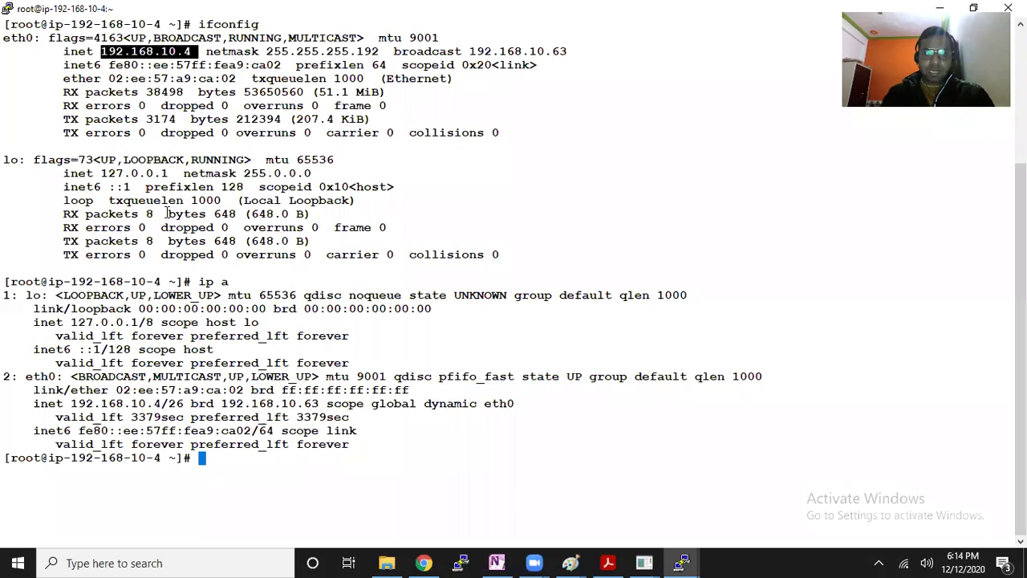
pyautogui.moveTo(26, 376); pyautogui.dragTo(54, 377)
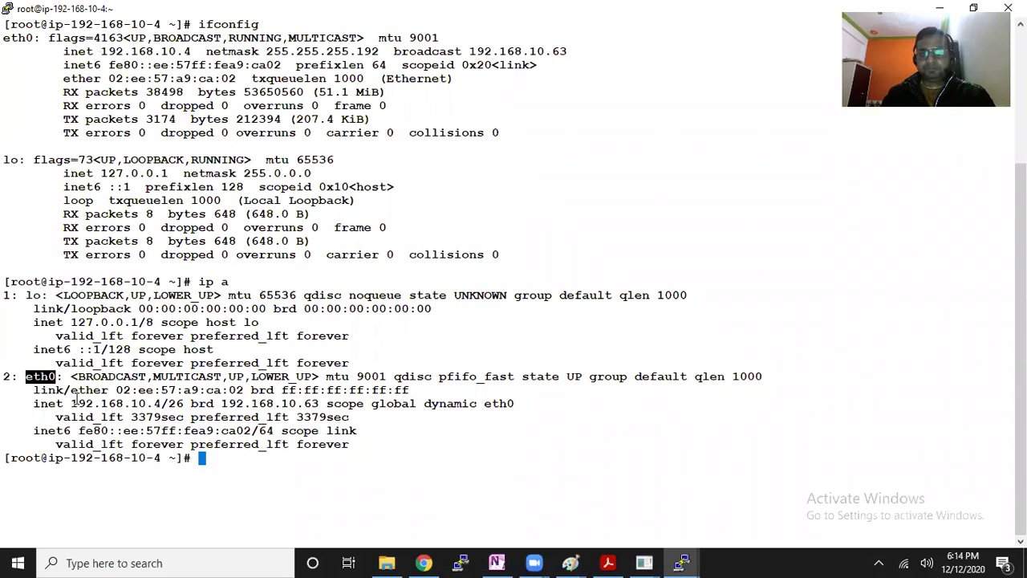
pyautogui.click(150, 402)
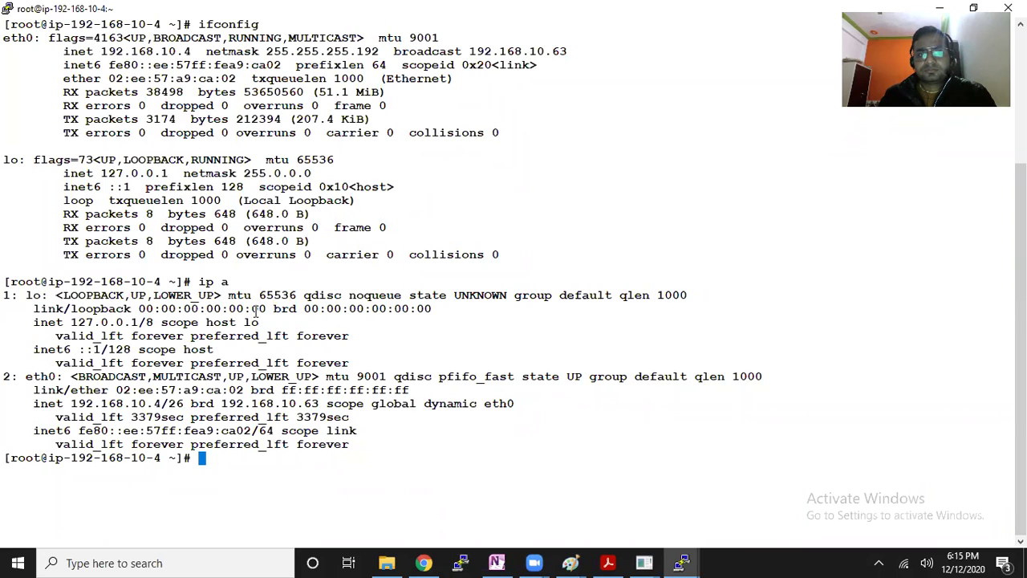
pyautogui.moveTo(73, 402); pyautogui.dragTo(161, 403)
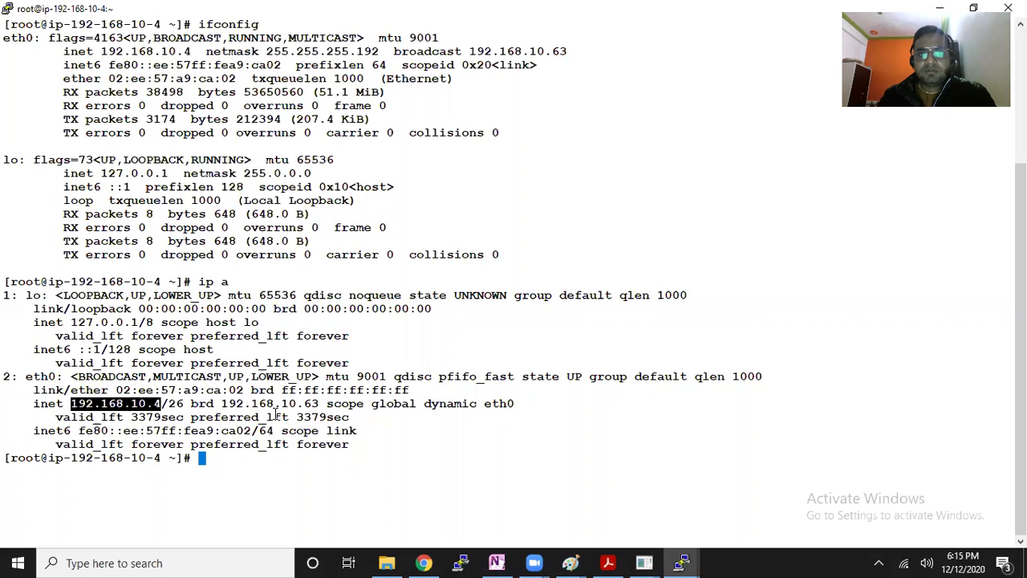
# Clear the terminal output and leave a few empty prompt lines
pyautogui.hotkey('ctrl', 'l')
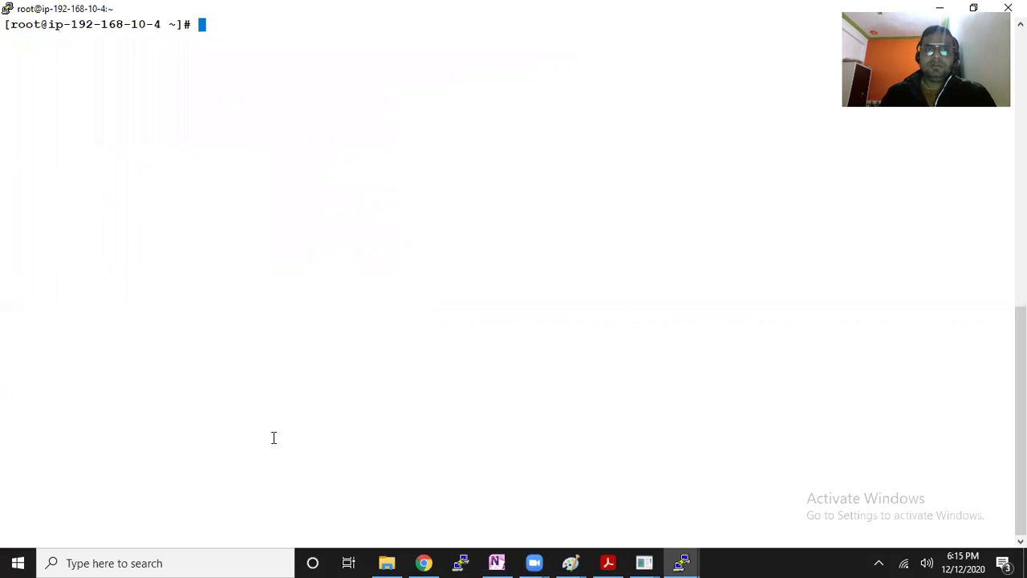
pyautogui.press('Return')
pyautogui.press('Return')
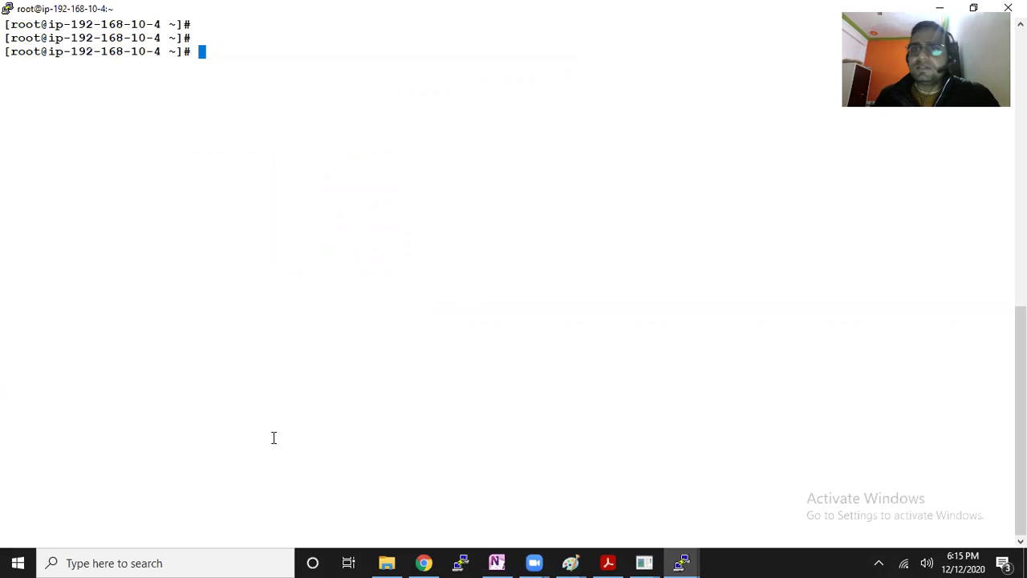
# Switch to Chrome, open the EC2 instances list and view the details of ENIC-Server
pyautogui.click(424, 562)
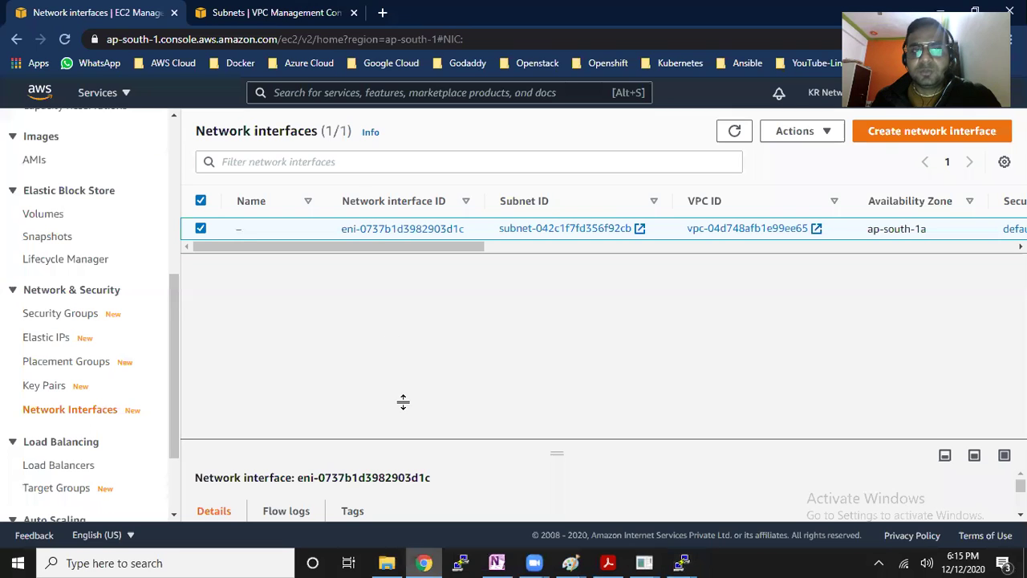
pyautogui.scroll(4, 119, 293)
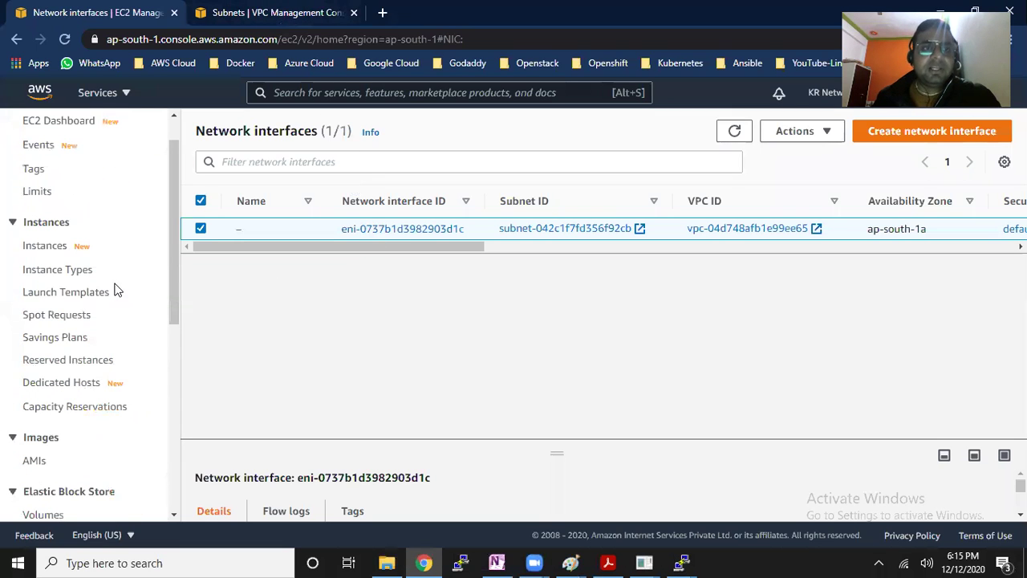
pyautogui.click(51, 245)
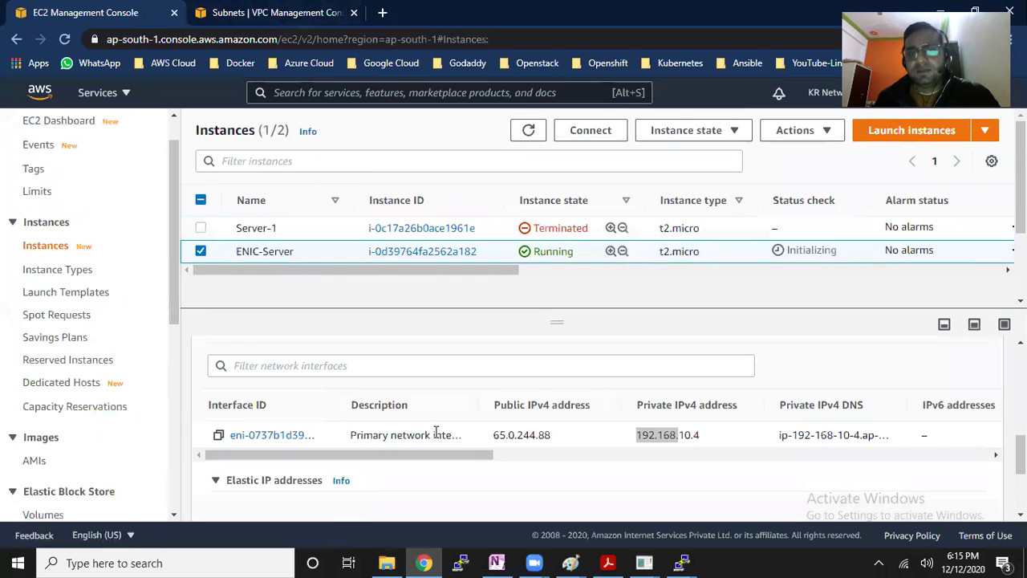
pyautogui.scroll(5, 390, 426)
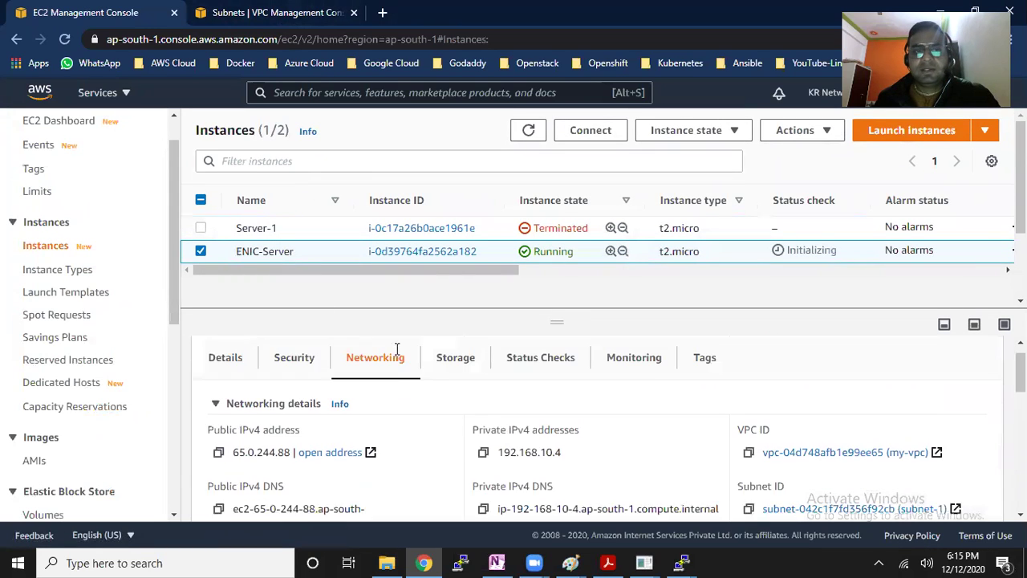
pyautogui.click(234, 391)
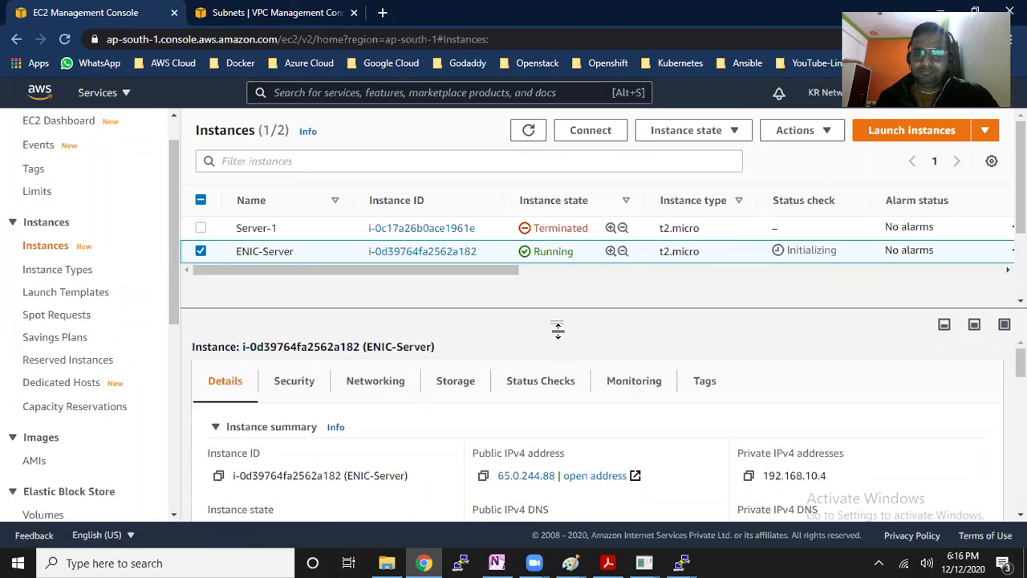
pyautogui.moveTo(557, 324); pyautogui.dragTo(557, 313)
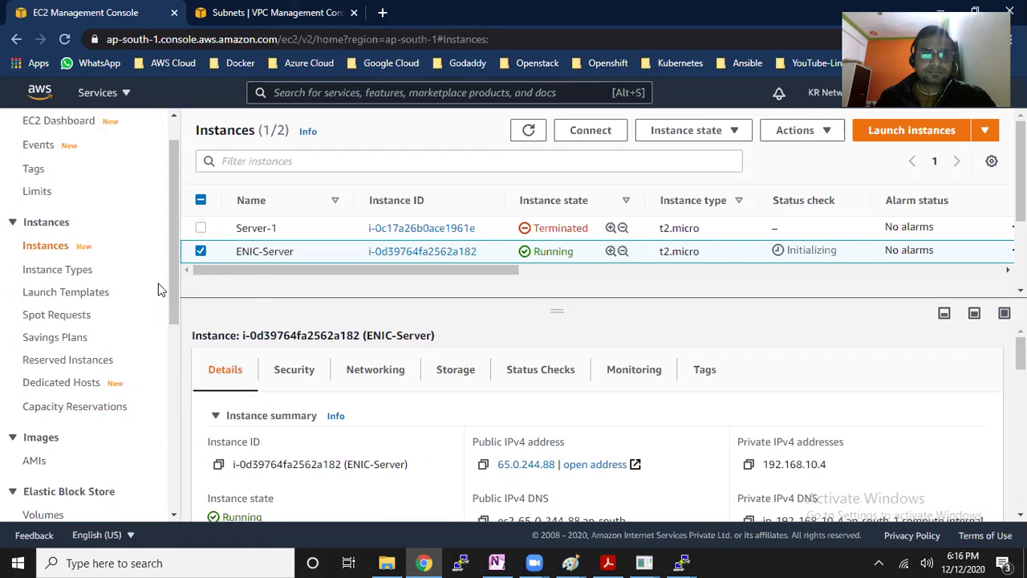
# Start creating a new EC2 network interface with the description "This is for my ENIC-Server"
pyautogui.moveTo(169, 284); pyautogui.dragTo(170, 419)
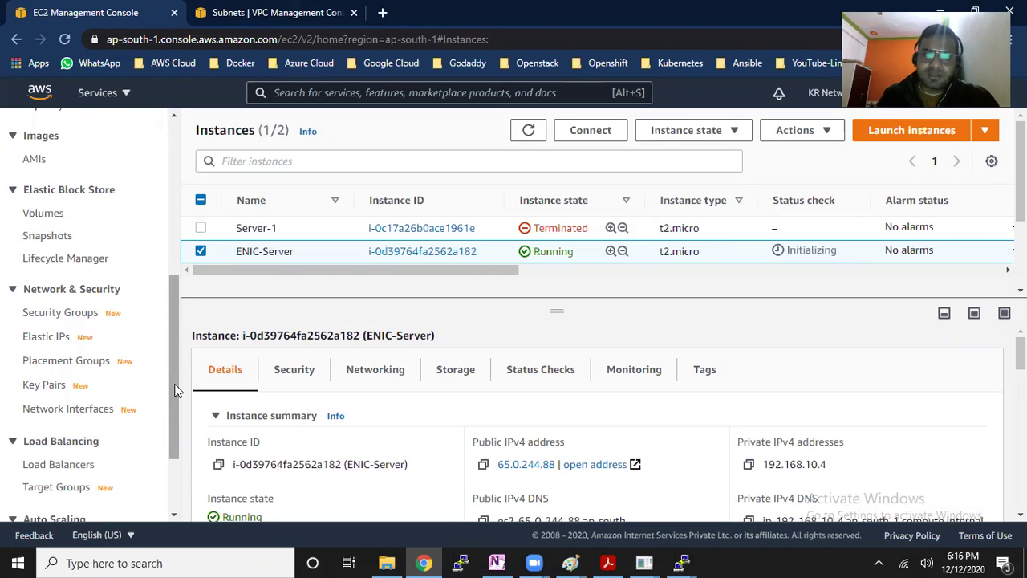
pyautogui.click(81, 414)
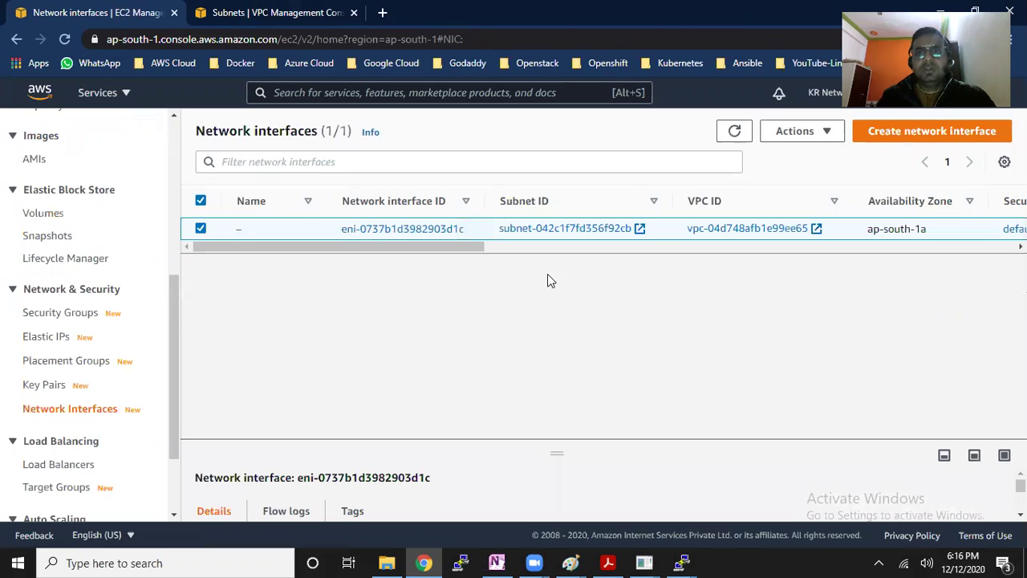
pyautogui.click(921, 128)
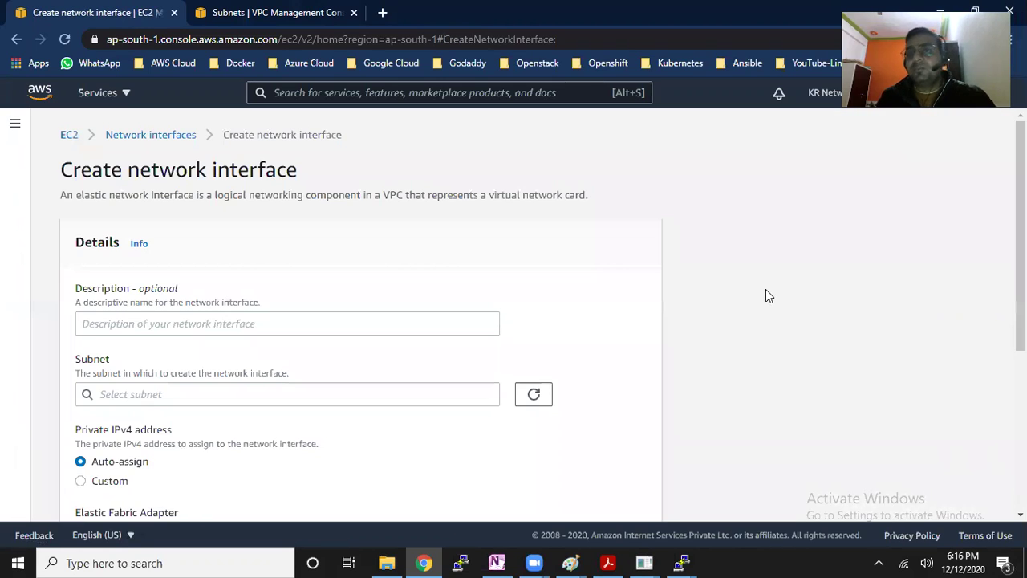
pyautogui.click(423, 325)
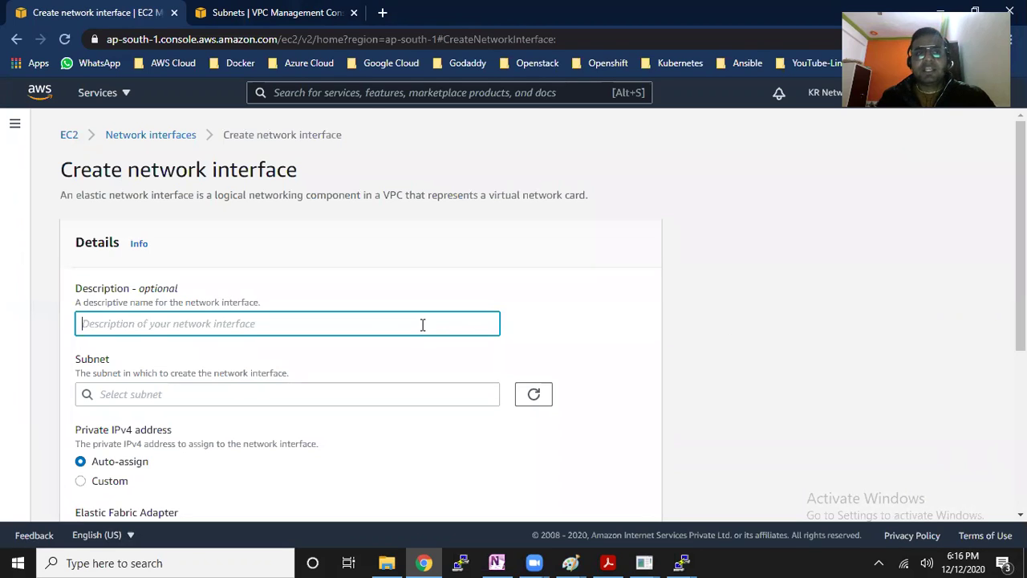
pyautogui.write('This is for my ENIC-Server')
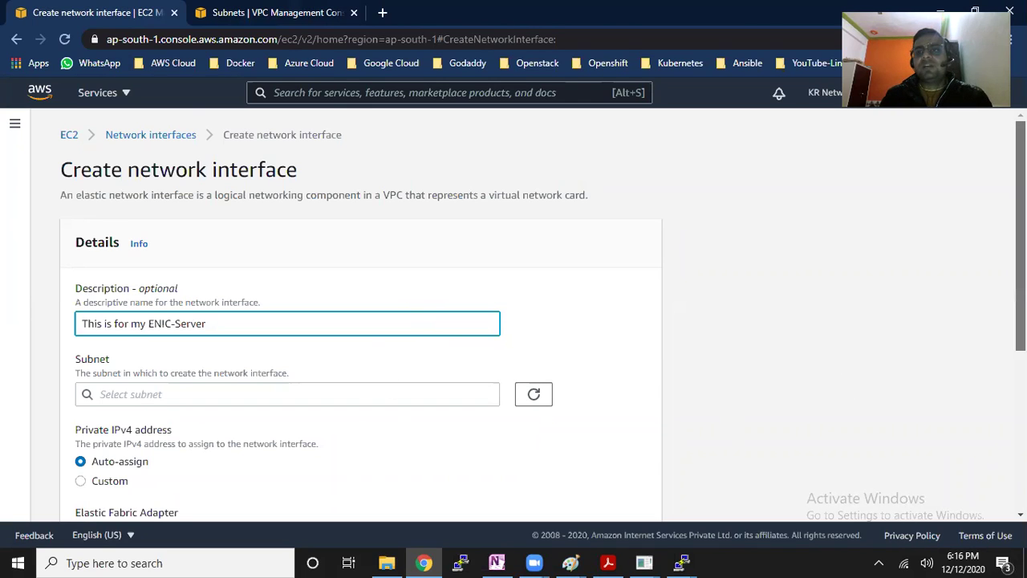
pyautogui.scroll(-1, 1021, 241)
pyautogui.scroll(-1, 1021, 240)
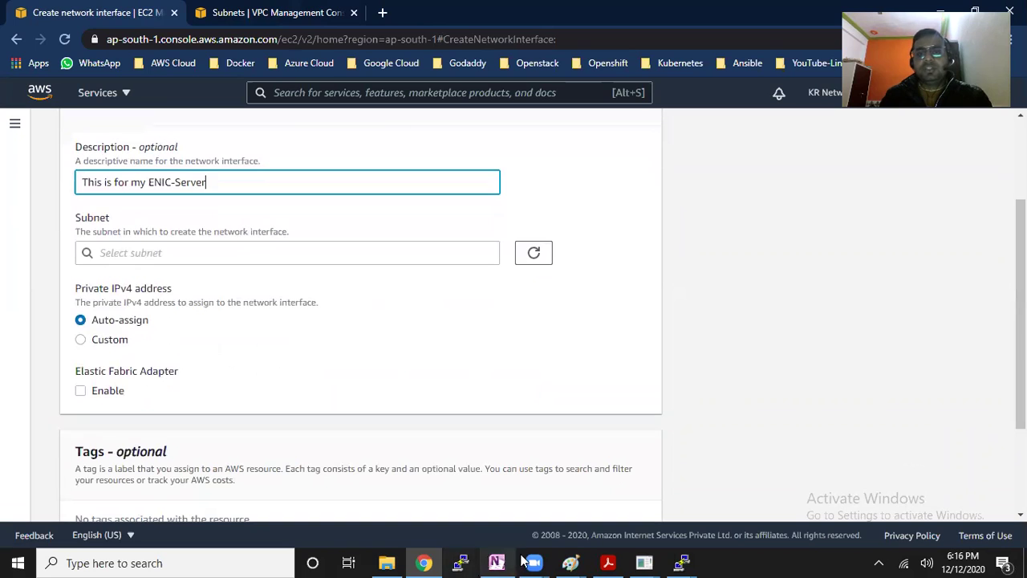
# Switch to Paint and draw three rectangles side by side next to the resource list, the third about 260 × 240 px
pyautogui.moveTo(570, 562)
pyautogui.click(630, 484)
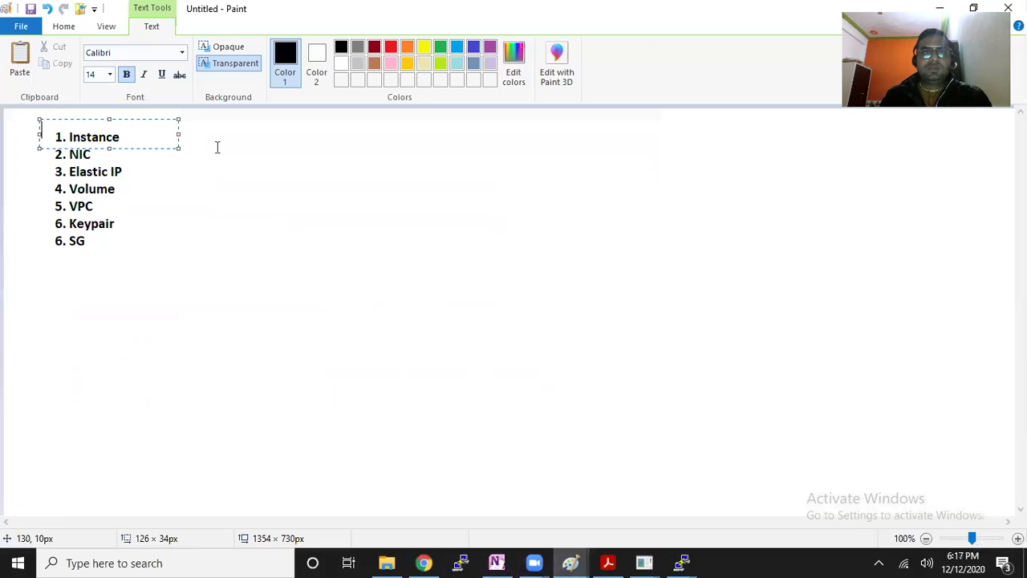
pyautogui.click(330, 47)
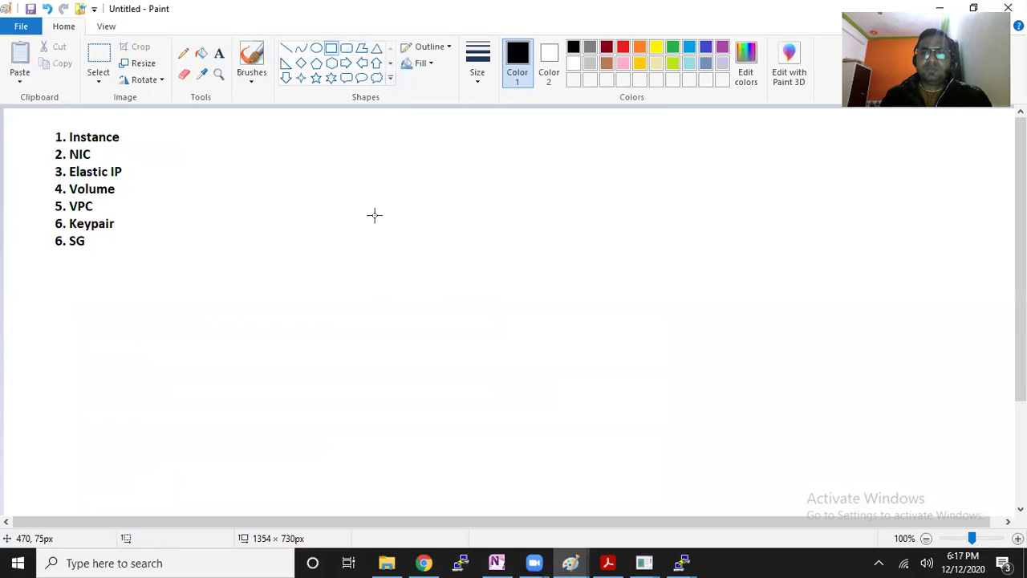
pyautogui.moveTo(270, 143); pyautogui.dragTo(486, 333)
pyautogui.click(502, 373)
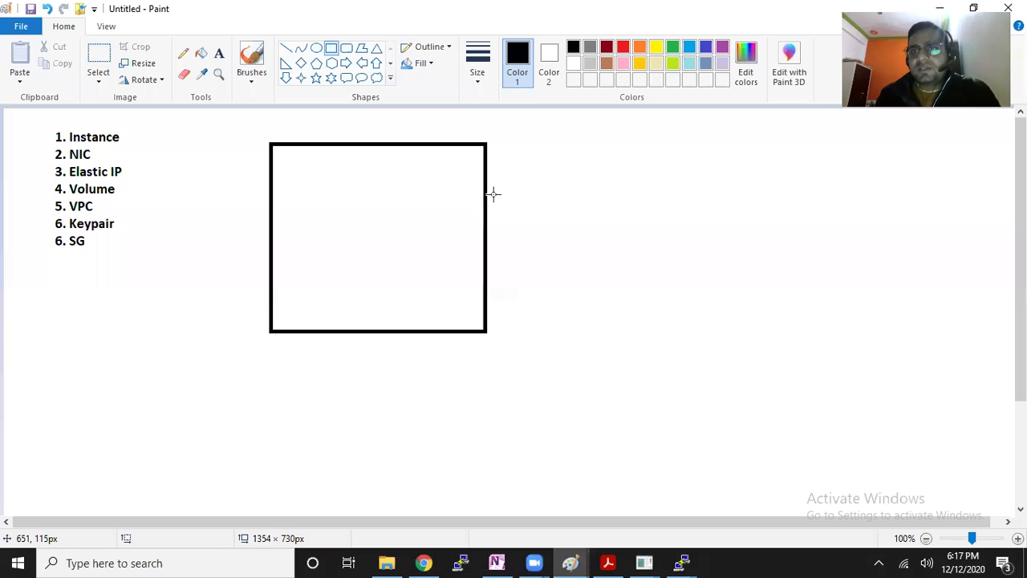
pyautogui.moveTo(519, 143); pyautogui.dragTo(730, 326)
pyautogui.click(752, 149)
pyautogui.moveTo(752, 144)
pyautogui.mouseDown()
pyautogui.moveTo(859, 257)
pyautogui.moveTo(948, 324)
pyautogui.mouseUp()
# Add the text labels subnet1, subnet2 and subnet3 below the three rectangles, in order
pyautogui.click(219, 53)
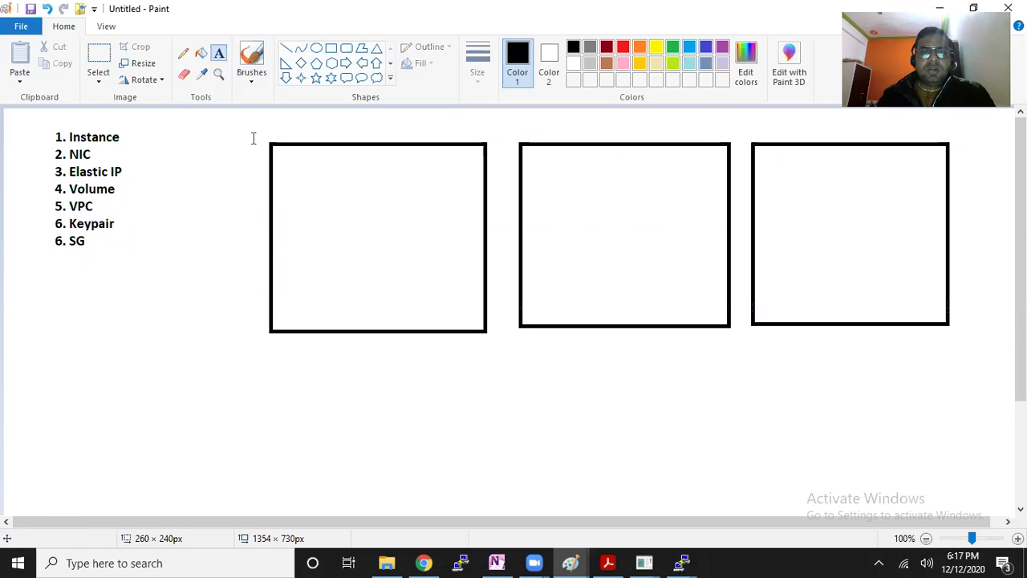
pyautogui.moveTo(306, 342); pyautogui.dragTo(500, 383)
pyautogui.write('s')
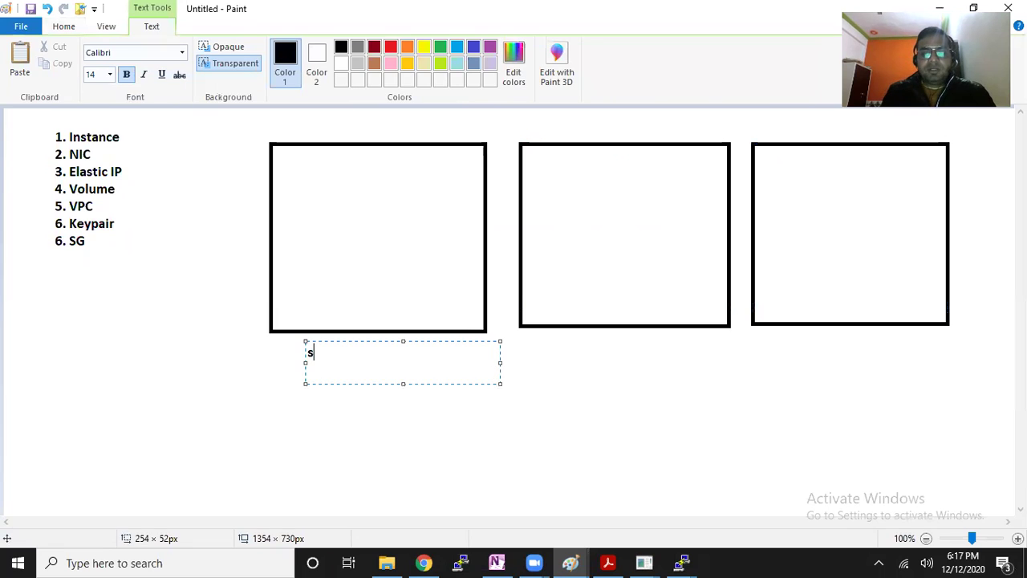
pyautogui.write('ubnet1')
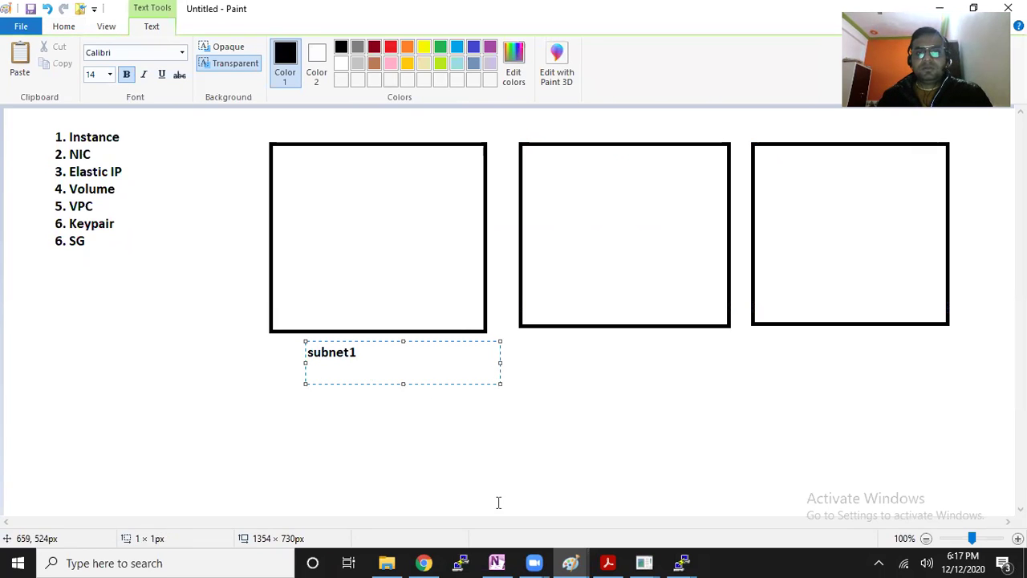
pyautogui.click(553, 342)
pyautogui.moveTo(554, 333); pyautogui.dragTo(746, 391)
pyautogui.write('su')
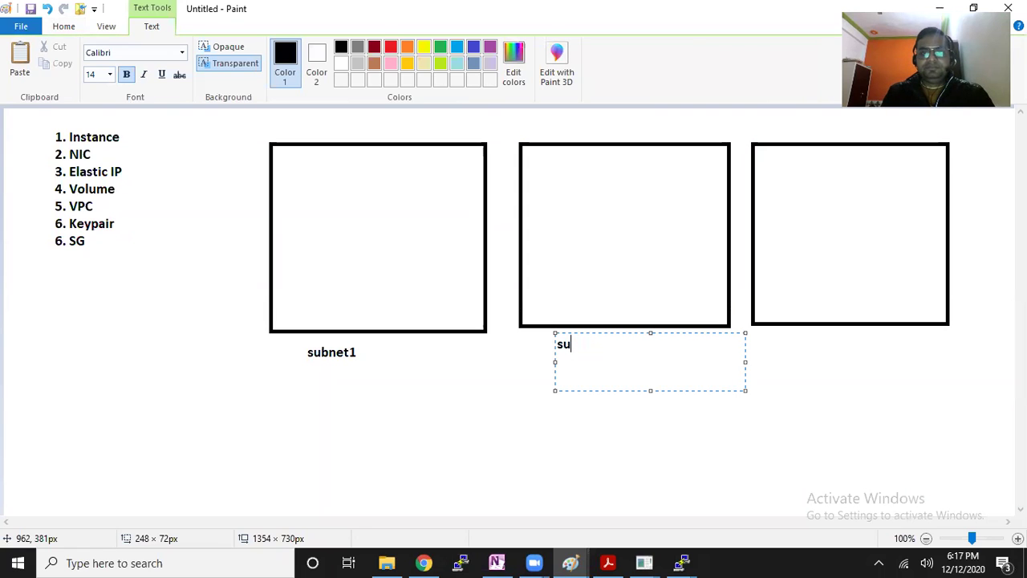
pyautogui.write('netnet2')
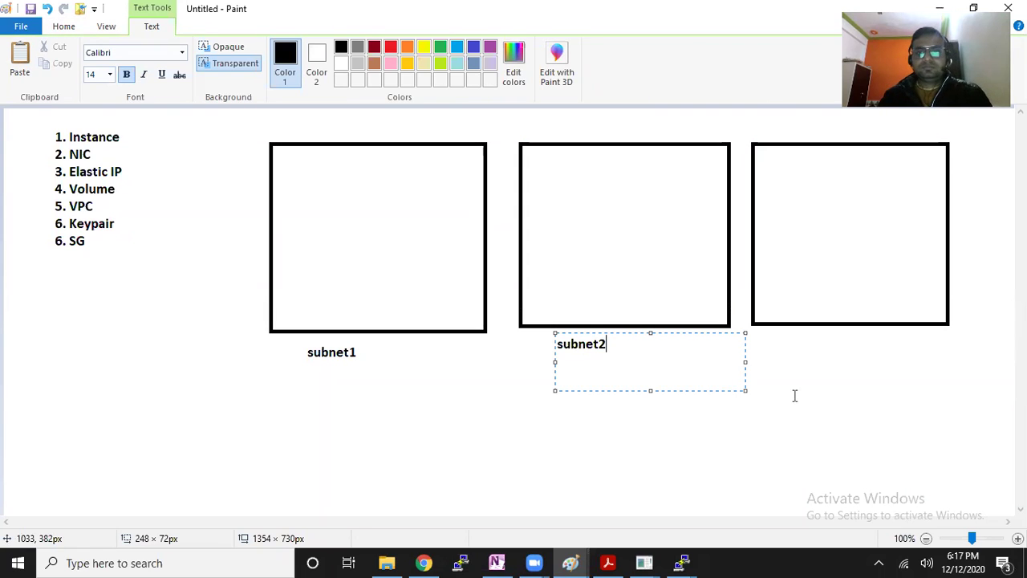
pyautogui.moveTo(801, 330); pyautogui.dragTo(995, 379)
pyautogui.write('subnet3')
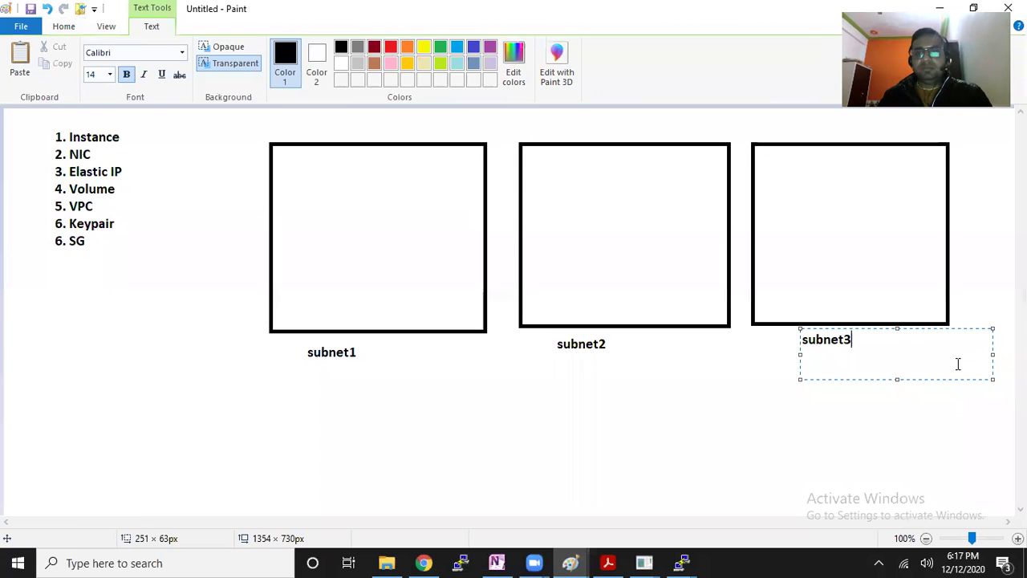
# Add the availability zone label ap-south-1a above the subnet1 rectangle
pyautogui.click(573, 293)
pyautogui.moveTo(324, 117); pyautogui.dragTo(500, 143)
pyautogui.write('ap-south-1a')
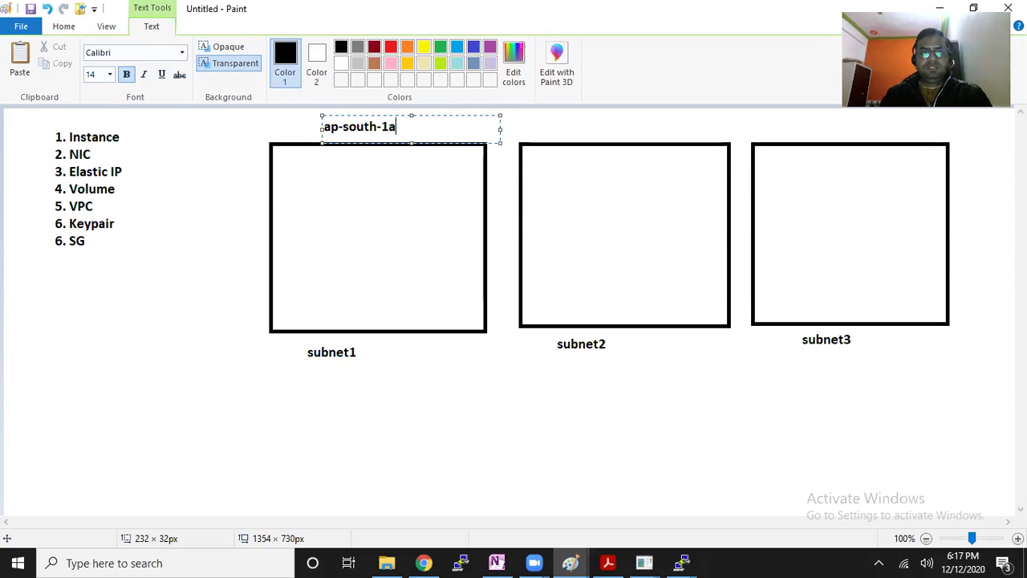
pyautogui.press('Print')
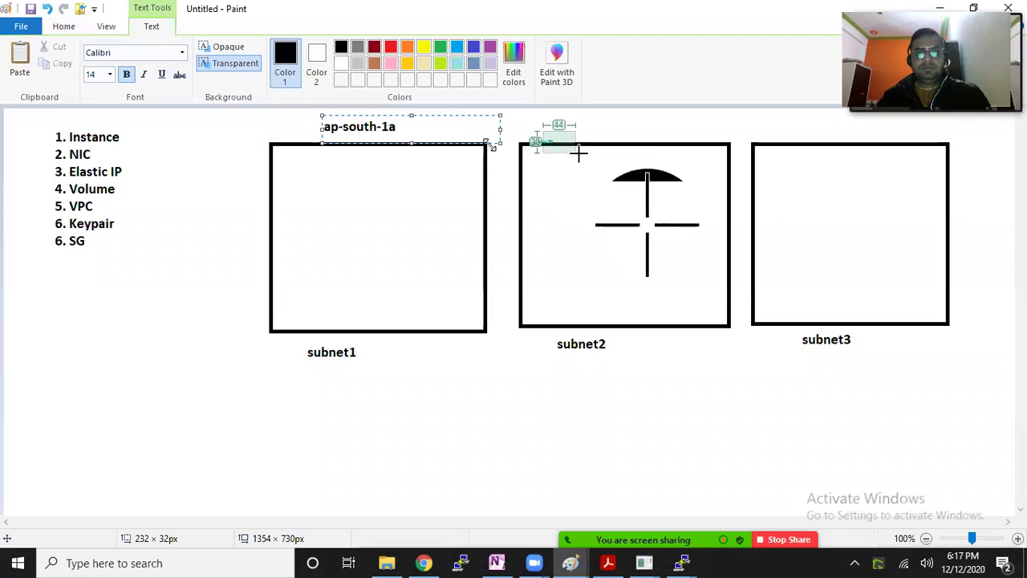
pyautogui.click(577, 154)
# Copy the ap-south-1a label above the subnet2 and subnet3 rectangles and change the copies to ap-south-1b and ap-south-1c
pyautogui.moveTo(452, 126); pyautogui.dragTo(326, 127)
pyautogui.moveTo(398, 127); pyautogui.dragTo(322, 128)
pyautogui.hotkey('ctrl', 'c')
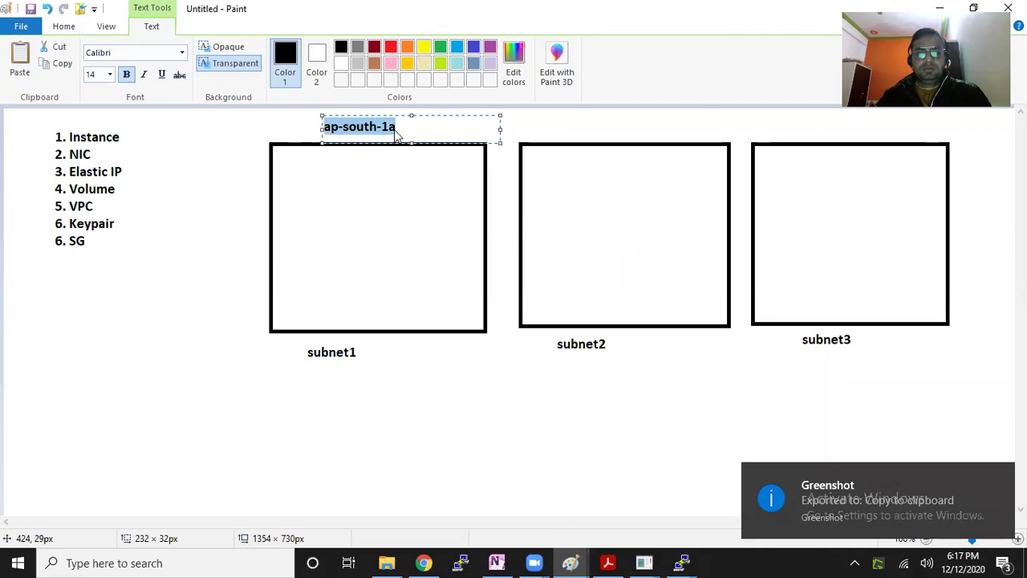
pyautogui.moveTo(543, 117); pyautogui.dragTo(687, 138)
pyautogui.hotkey('ctrl', 'v')
pyautogui.press('BackSpace')
pyautogui.write('b')
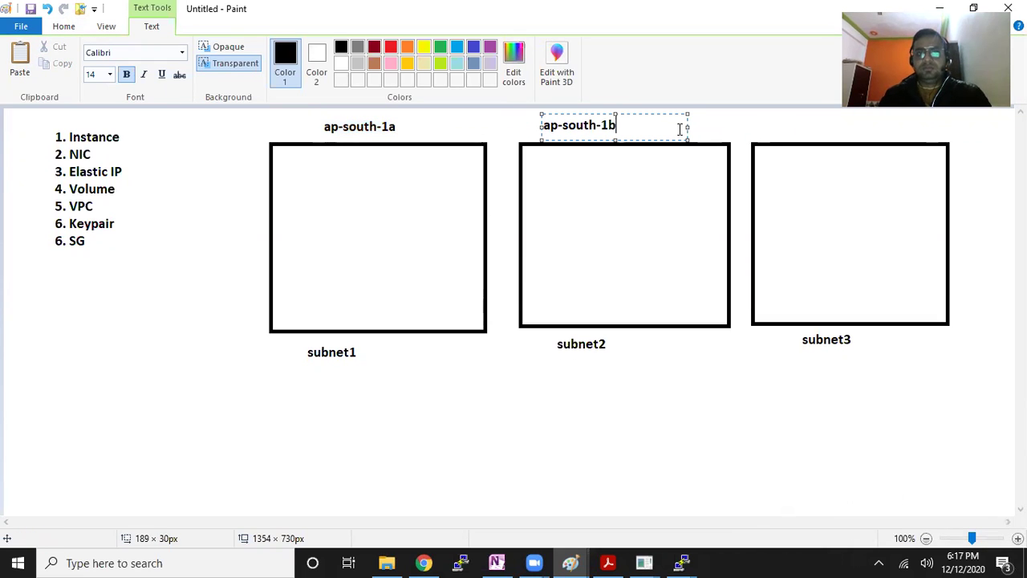
pyautogui.moveTo(779, 116); pyautogui.dragTo(923, 137)
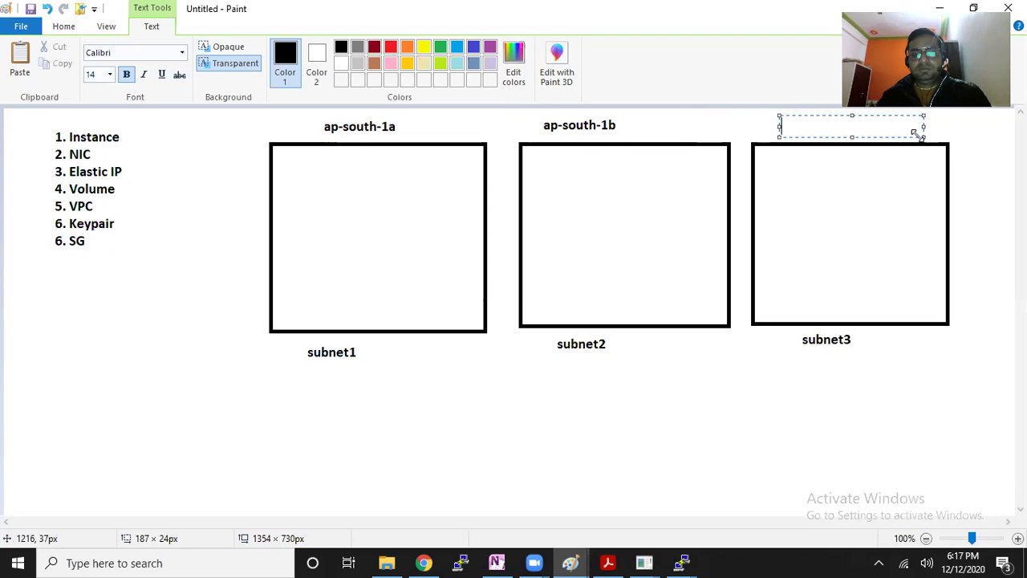
pyautogui.hotkey('ctrl', 'v')
pyautogui.press('BackSpace')
pyautogui.write('c')
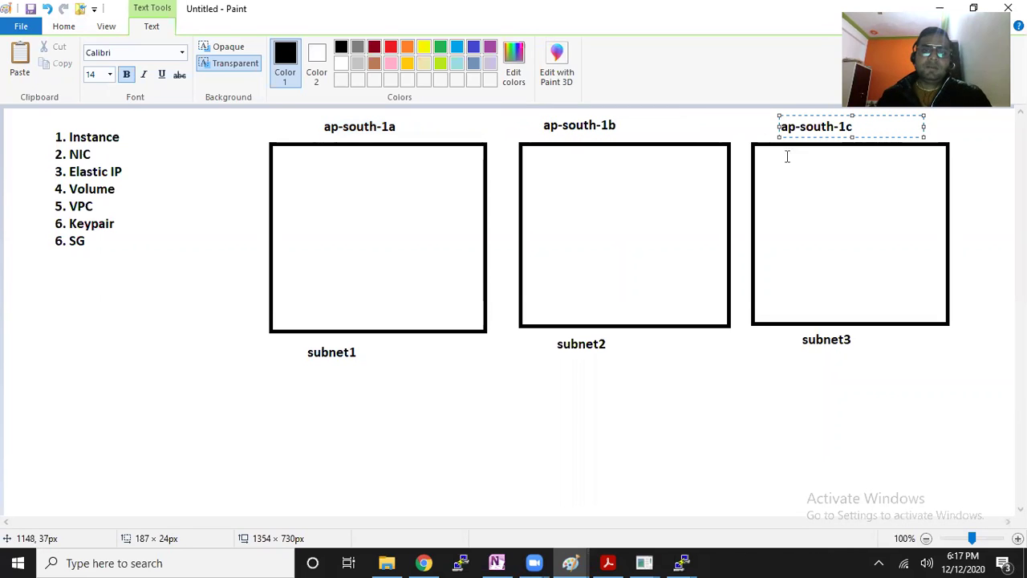
# Draw a rectangle of about 49 × 43 px inside the subnet1 box and add two small diamonds, one beside it and one below
pyautogui.click(429, 440)
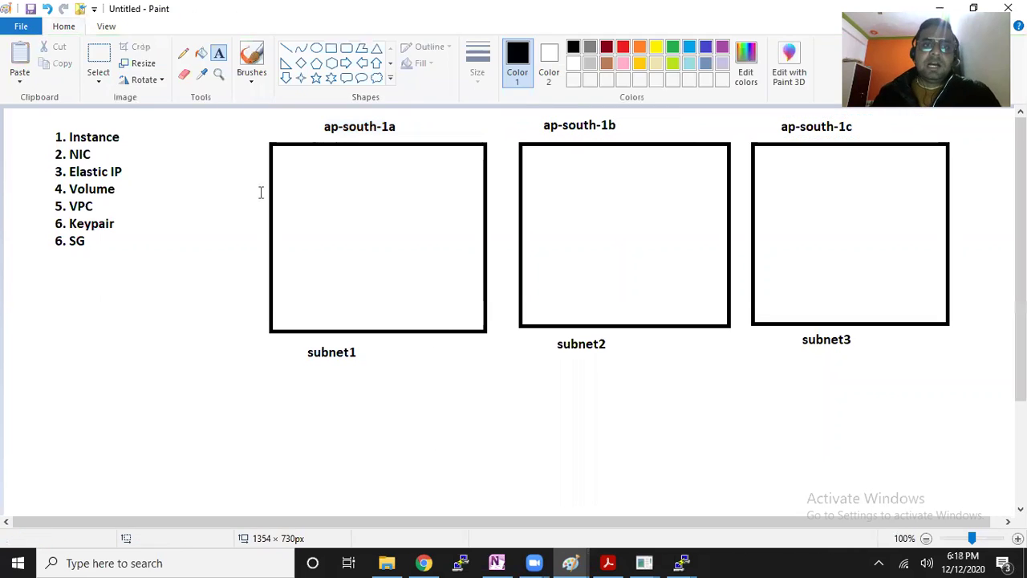
pyautogui.click(331, 50)
pyautogui.moveTo(346, 213); pyautogui.dragTo(383, 247)
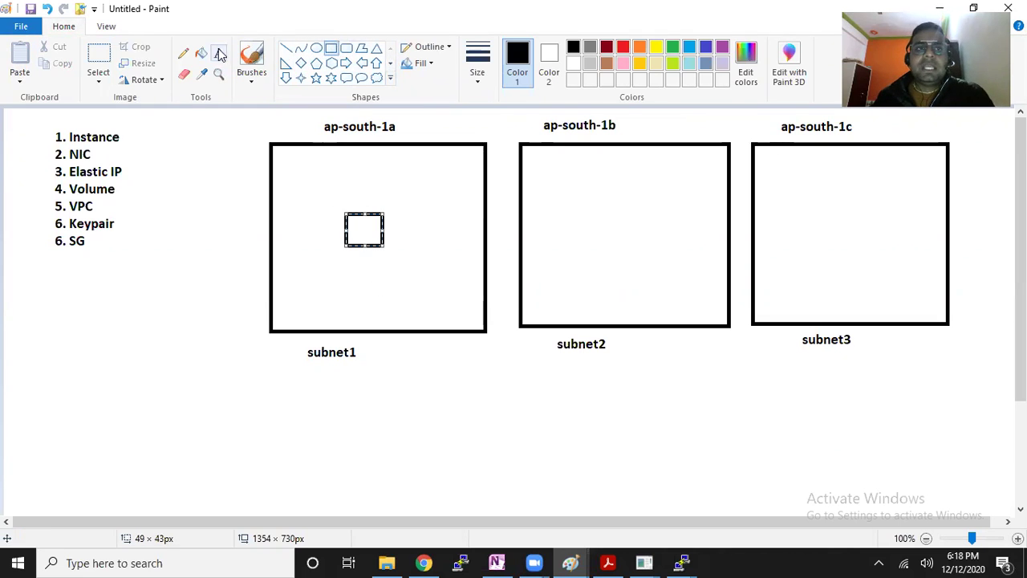
pyautogui.click(301, 62)
pyautogui.moveTo(331, 222); pyautogui.dragTo(346, 237)
pyautogui.click(384, 267)
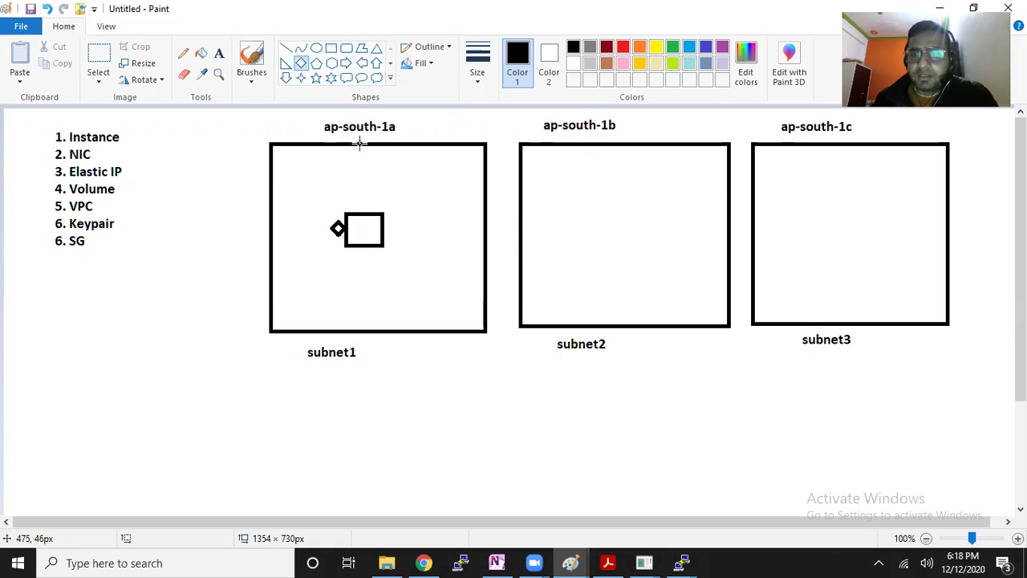
pyautogui.moveTo(359, 243); pyautogui.dragTo(369, 268)
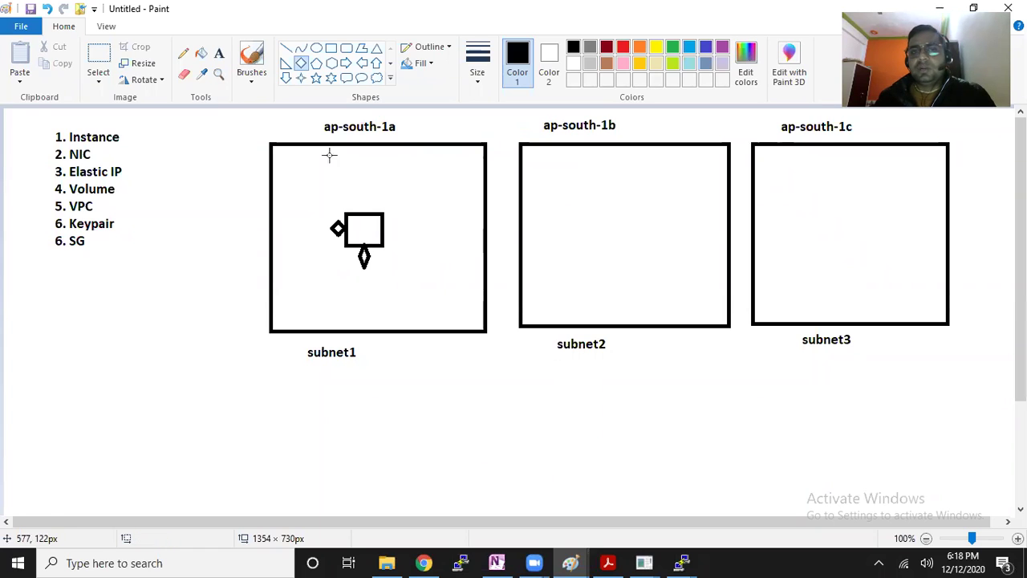
# Label the small rectangle's side diamond 192.168.10.0/26 and its lower diamond 192.168.10.64/26
pyautogui.click(220, 54)
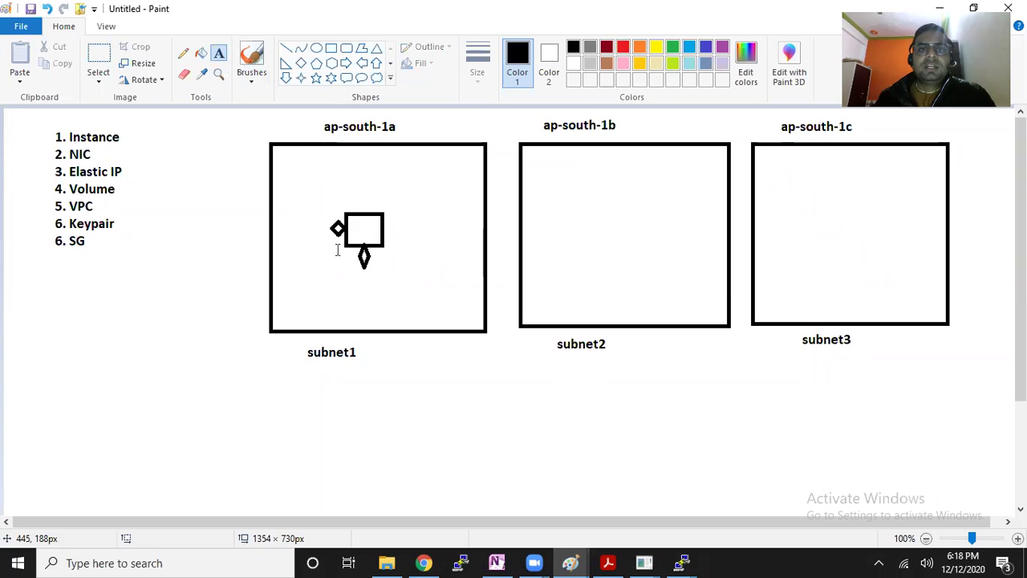
pyautogui.moveTo(287, 196); pyautogui.dragTo(334, 212)
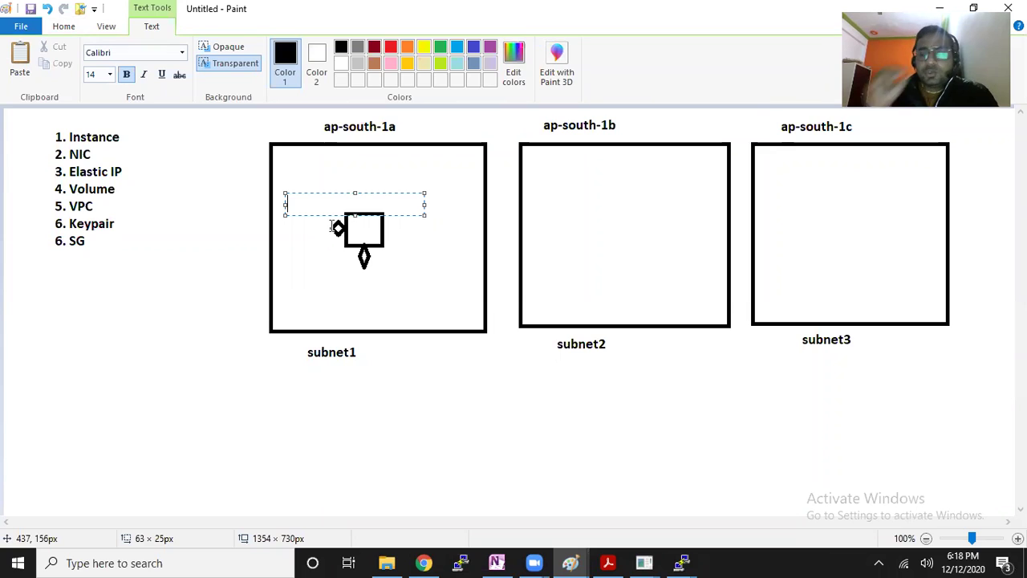
pyautogui.write('192.168.10.0/26')
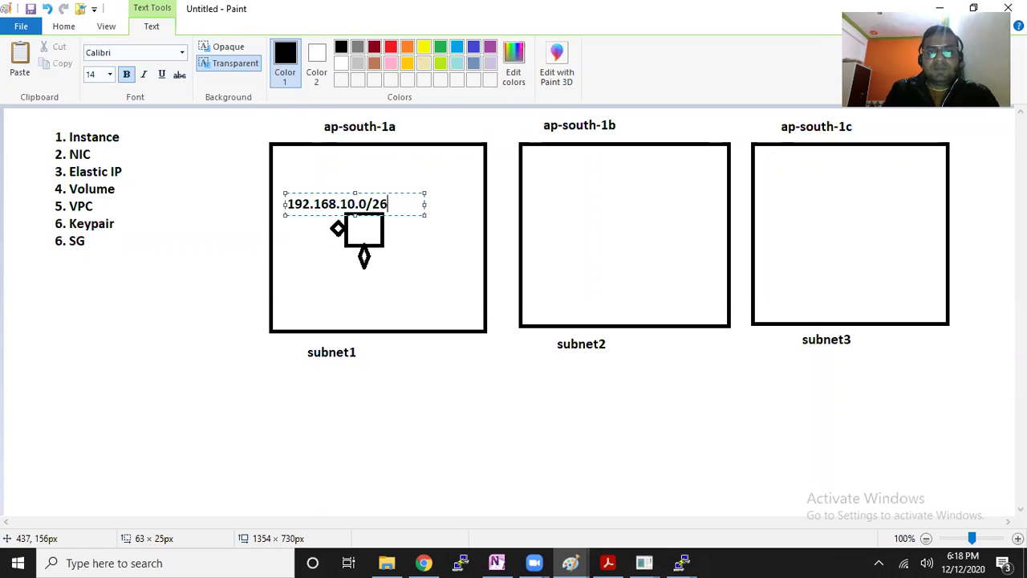
pyautogui.moveTo(353, 271); pyautogui.dragTo(520, 320)
pyautogui.write('192.168.10.64/2')
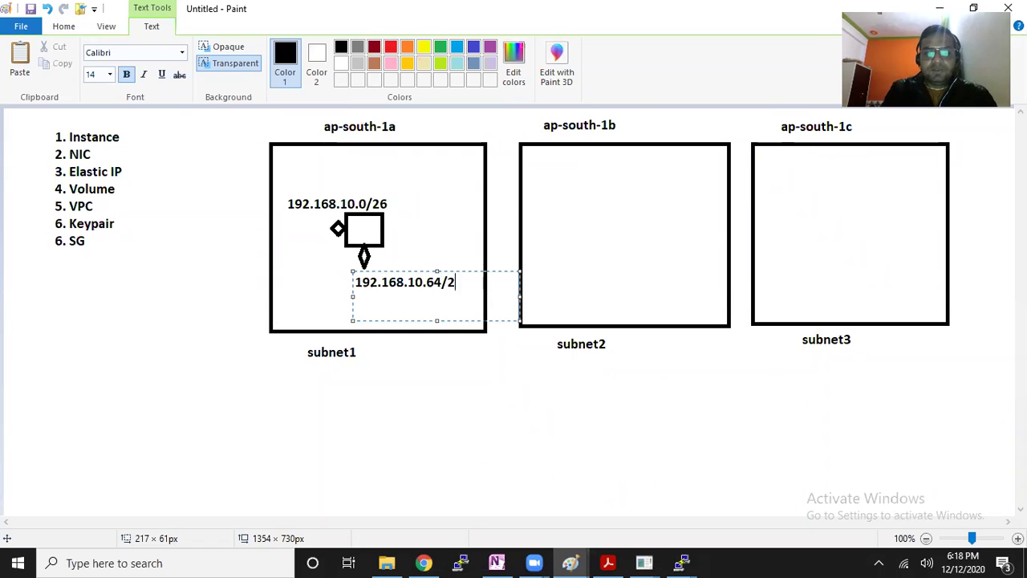
pyautogui.write('6')
pyautogui.click(459, 324)
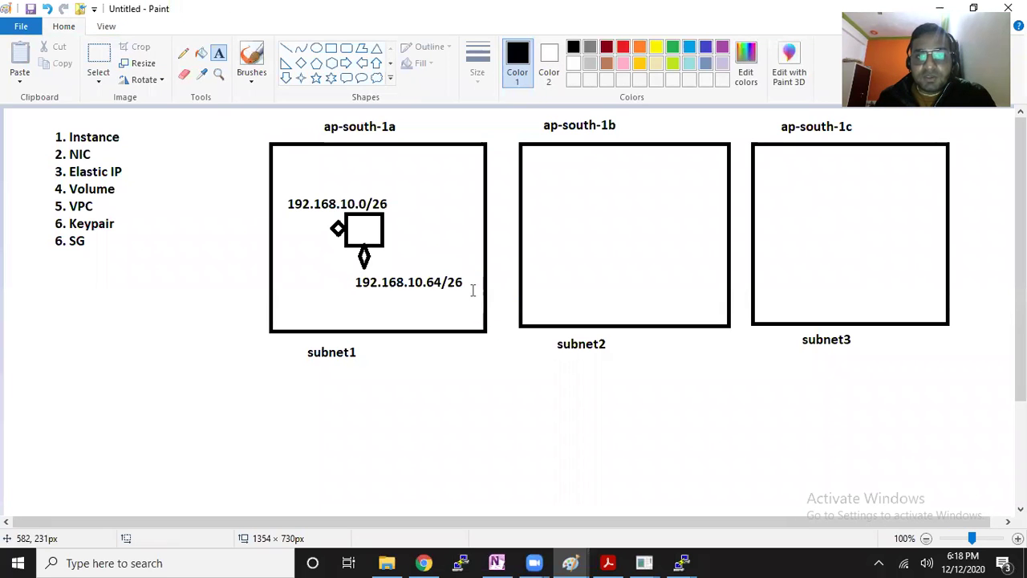
# Add the text label 192.168.10.64/26 near the lower edge inside the subnet2 rectangle
pyautogui.moveTo(542, 280); pyautogui.dragTo(709, 305)
pyautogui.write('192.168.10.')
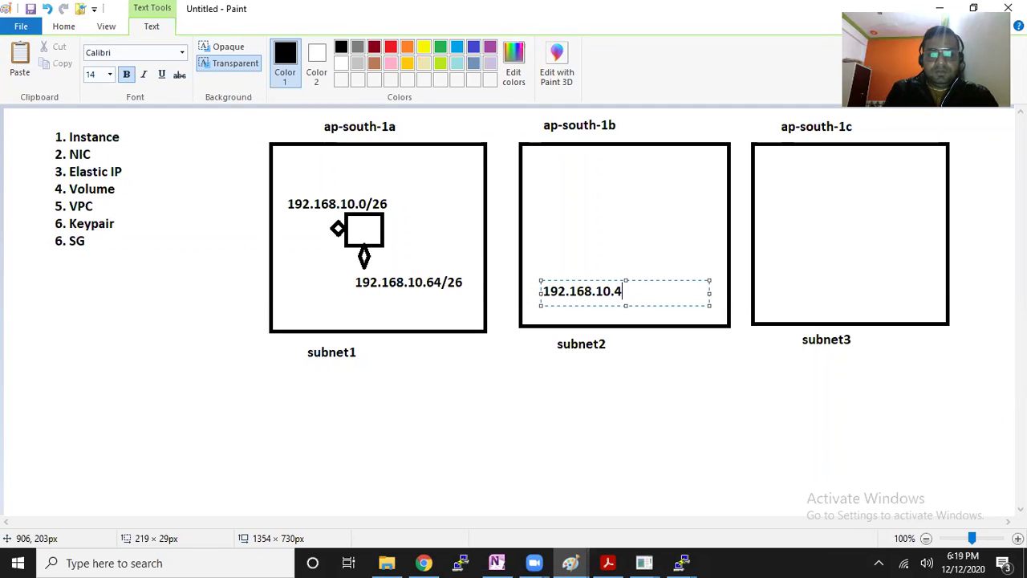
pyautogui.write('64/26')
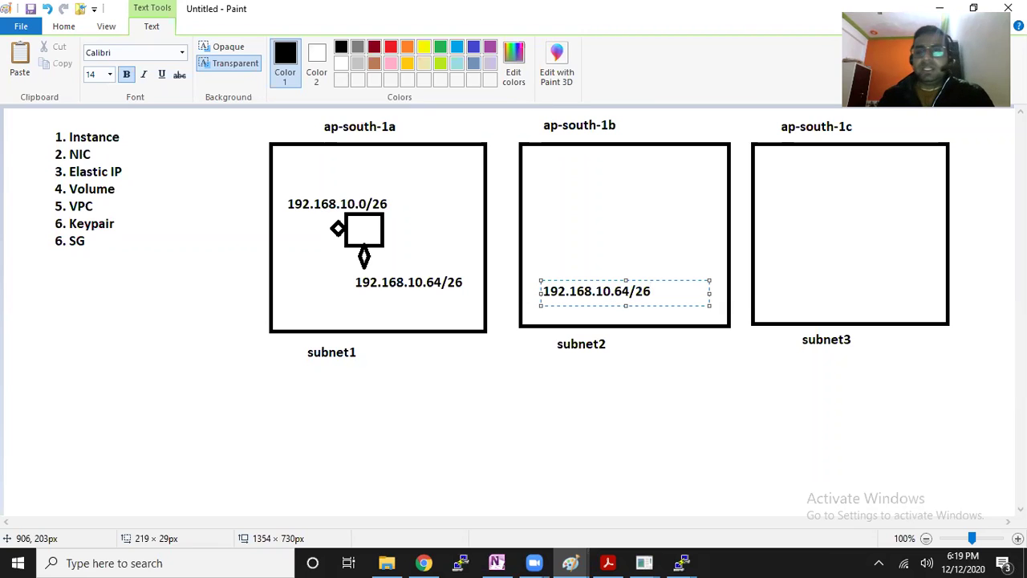
pyautogui.click(669, 431)
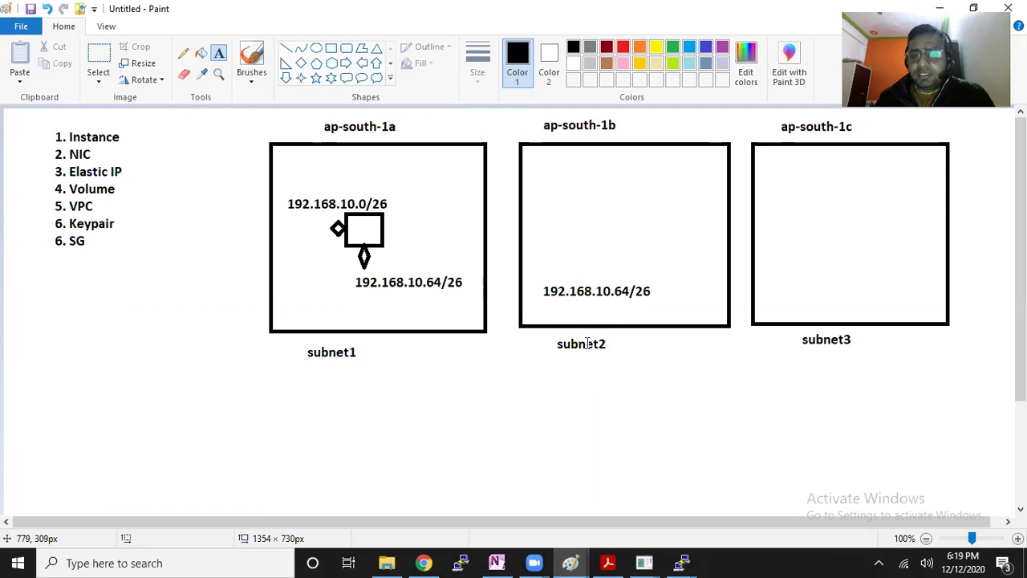
pyautogui.moveTo(552, 328); pyautogui.dragTo(621, 362)
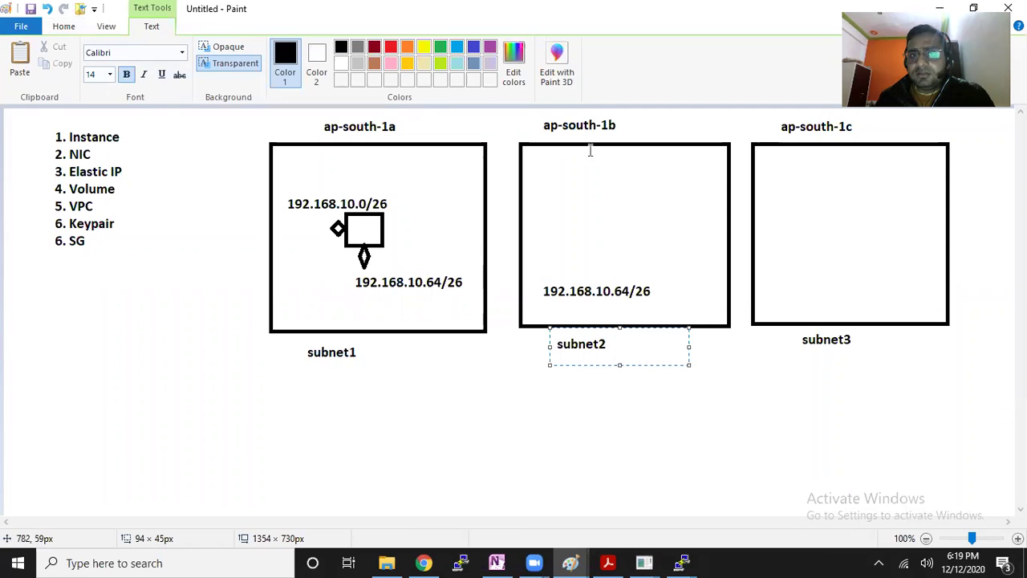
pyautogui.click(290, 331)
pyautogui.moveTo(293, 334); pyautogui.dragTo(366, 385)
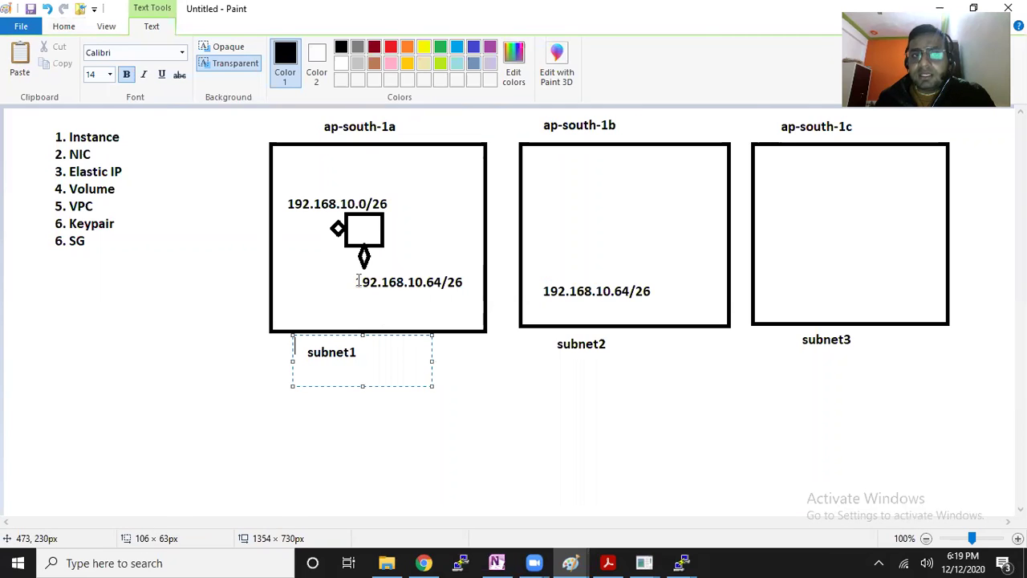
pyautogui.moveTo(286, 197); pyautogui.dragTo(422, 215)
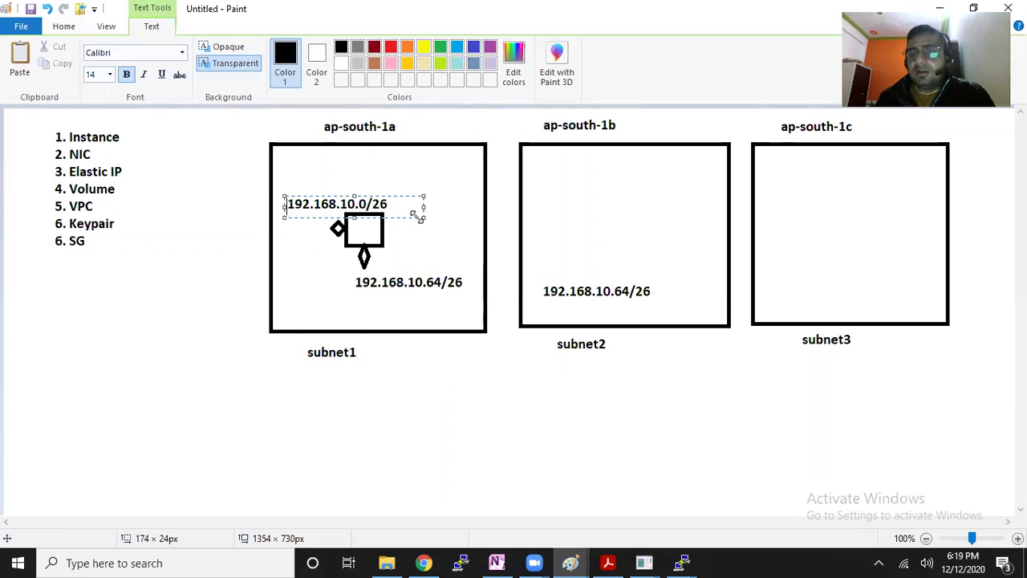
pyautogui.click(386, 410)
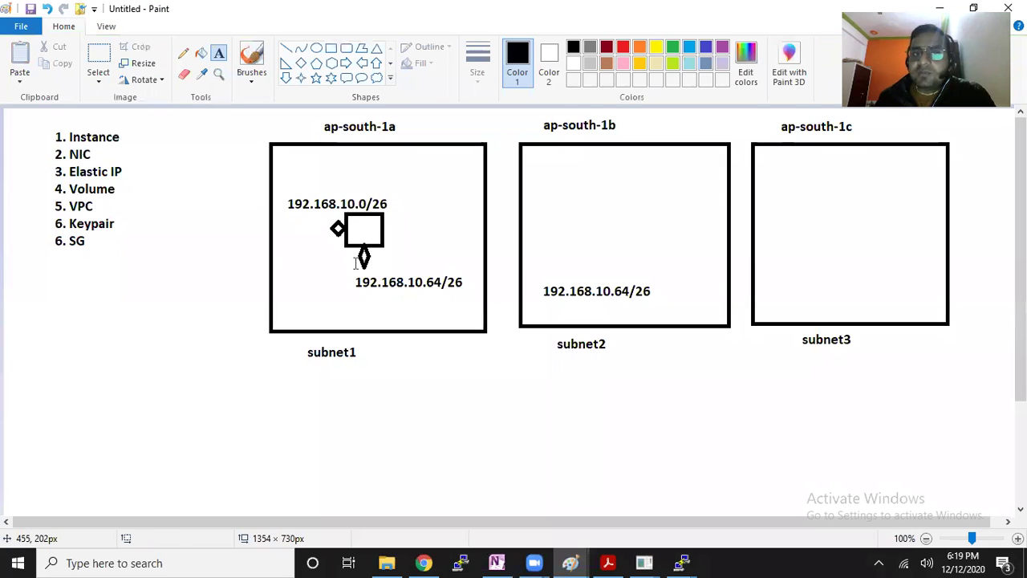
pyautogui.moveTo(351, 246); pyautogui.dragTo(399, 268)
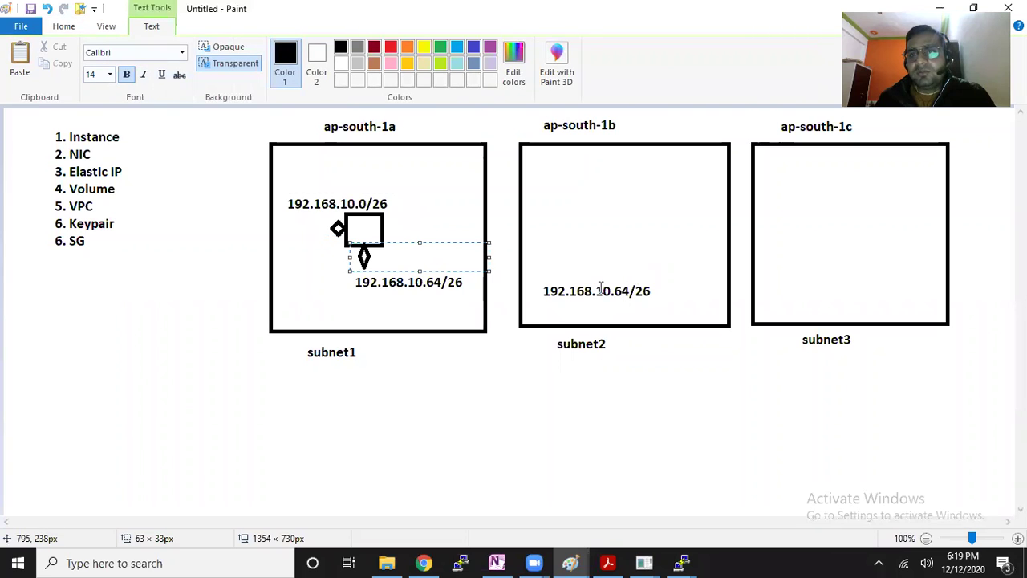
pyautogui.click(600, 360)
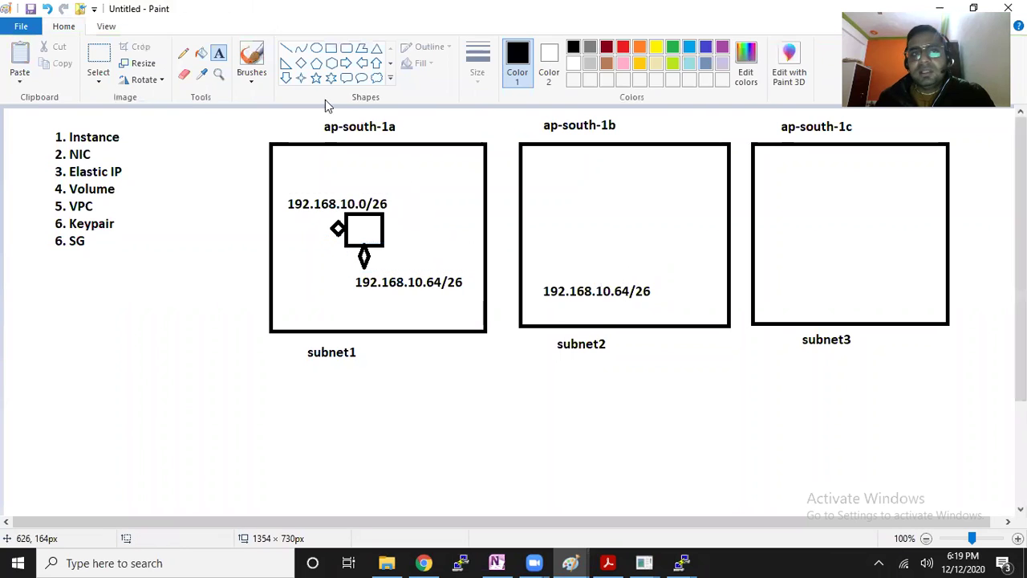
# Sketch a pencil arrow from subnet2 to the 192.168.10.64/26 label in subnet1 and a check mark beside ap-south-1a
pyautogui.click(183, 53)
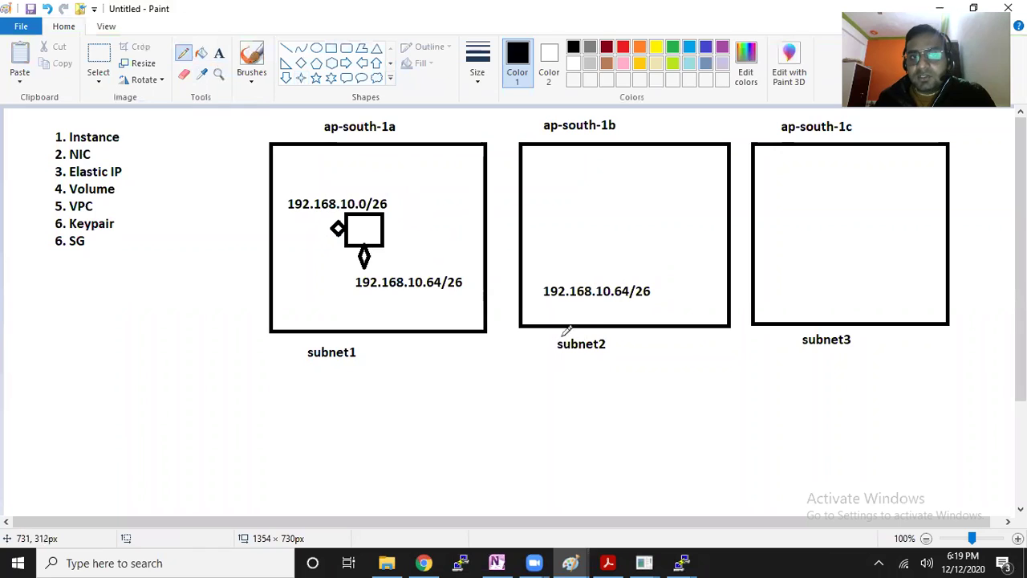
pyautogui.moveTo(584, 359)
pyautogui.mouseDown()
pyautogui.moveTo(493, 362)
pyautogui.moveTo(435, 345)
pyautogui.moveTo(426, 321)
pyautogui.moveTo(451, 320)
pyautogui.mouseUp()
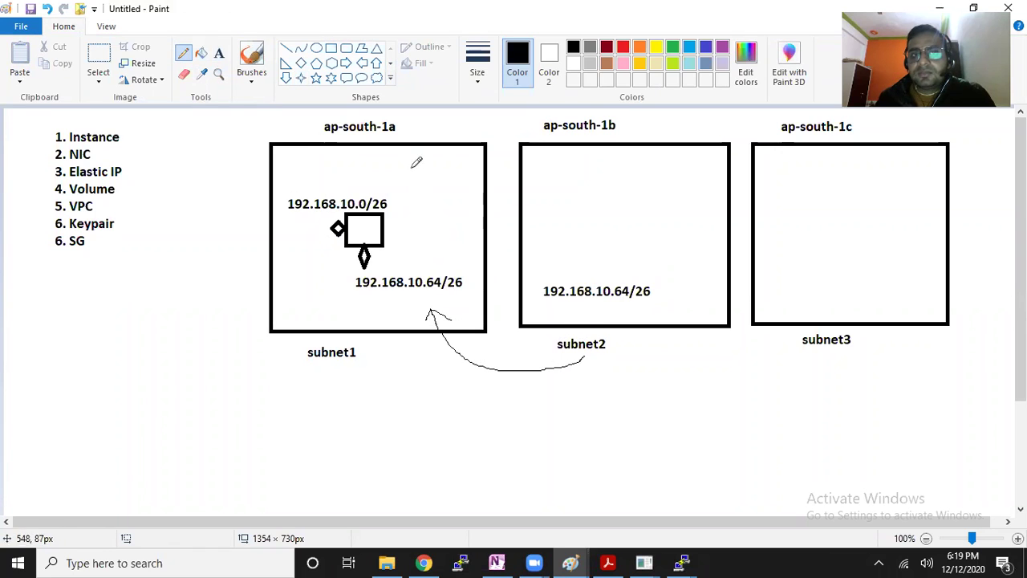
pyautogui.moveTo(403, 128); pyautogui.dragTo(426, 118)
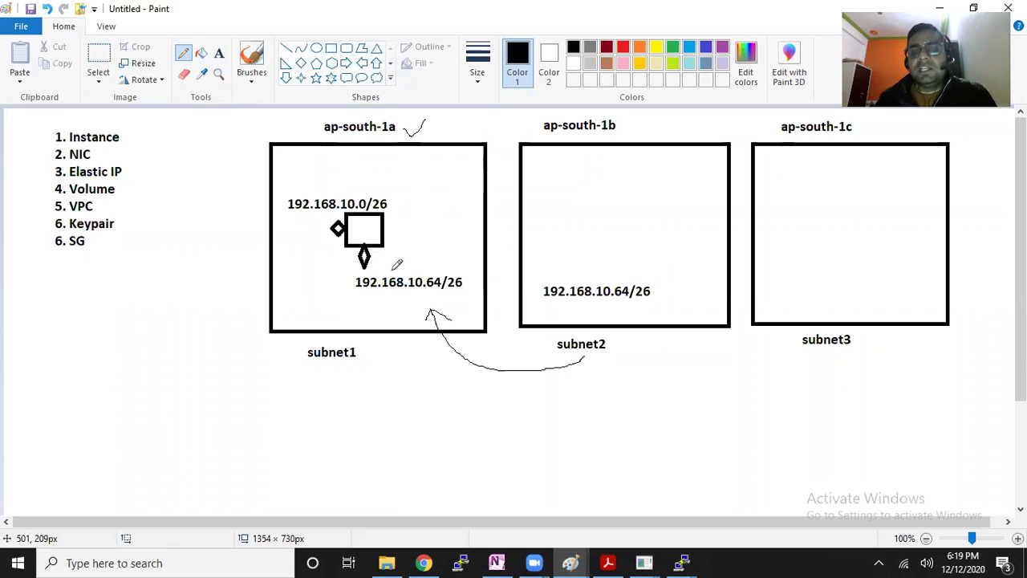
# Switch to the AWS console in Chrome and choose subnet-1 in ap-south-1a as the new network interface's subnet
pyautogui.hotkey('alt', 'Tab')
pyautogui.click(292, 251)
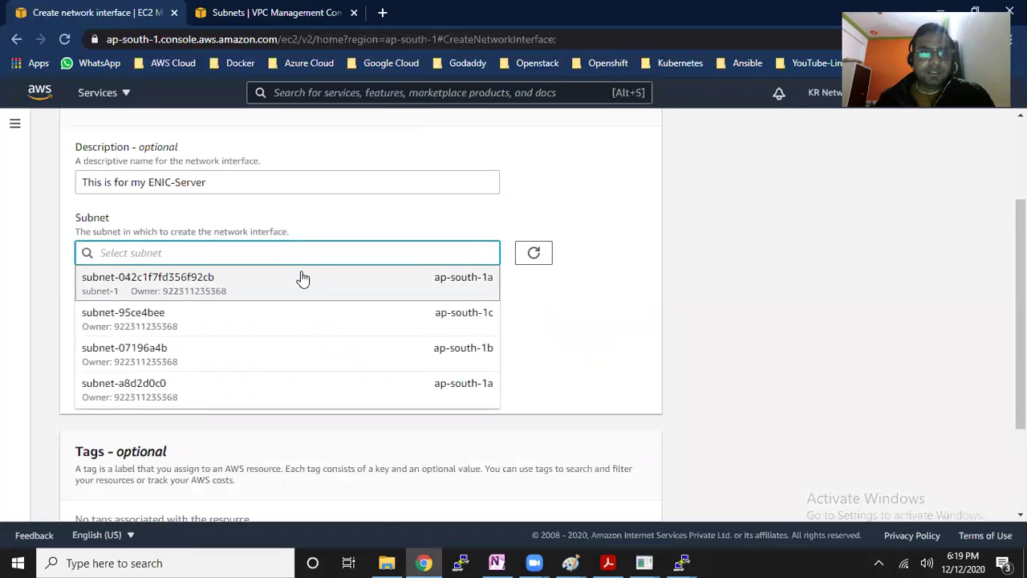
pyautogui.click(301, 278)
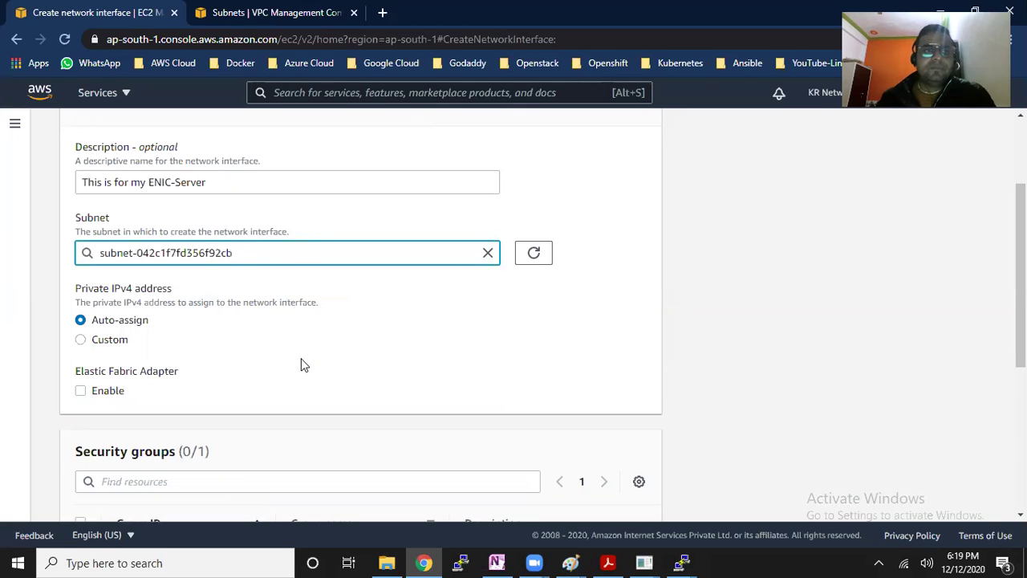
# Assign the network interface the custom private IPv4 address 192.168.10.5
pyautogui.scroll(-2, 302, 365)
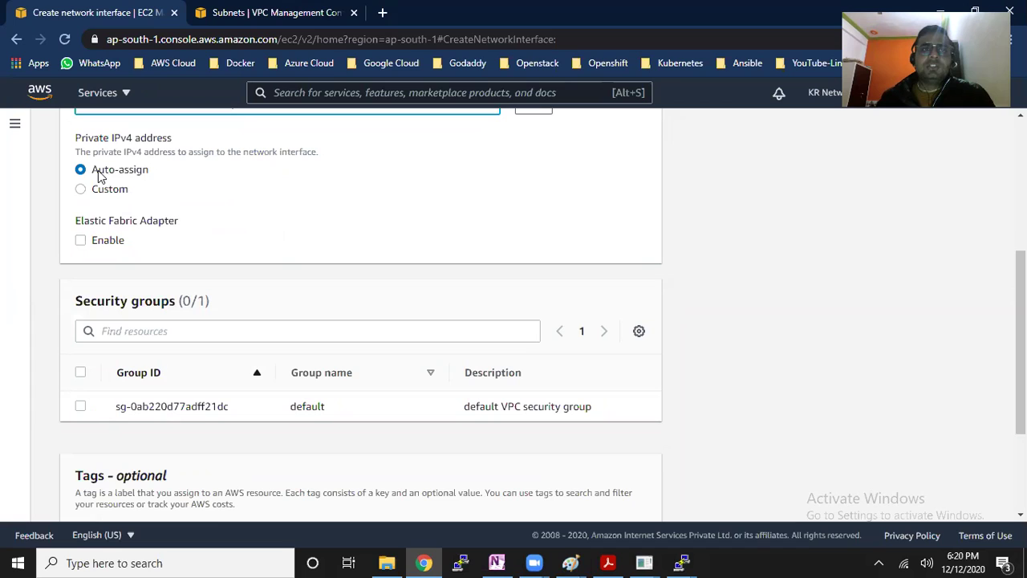
pyautogui.moveTo(97, 171); pyautogui.dragTo(146, 175)
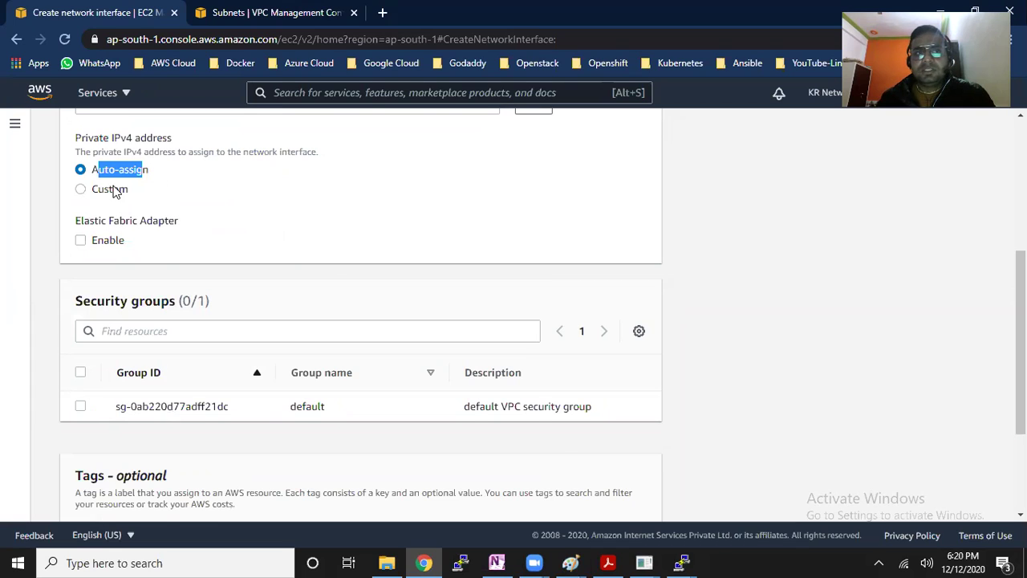
pyautogui.click(115, 192)
pyautogui.click(135, 230)
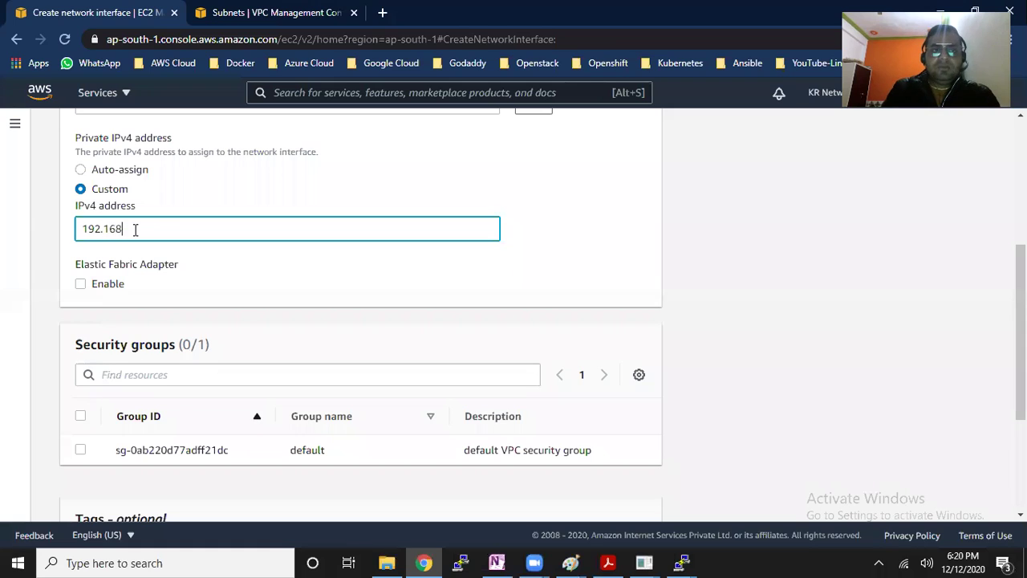
pyautogui.write('192.168.10.5')
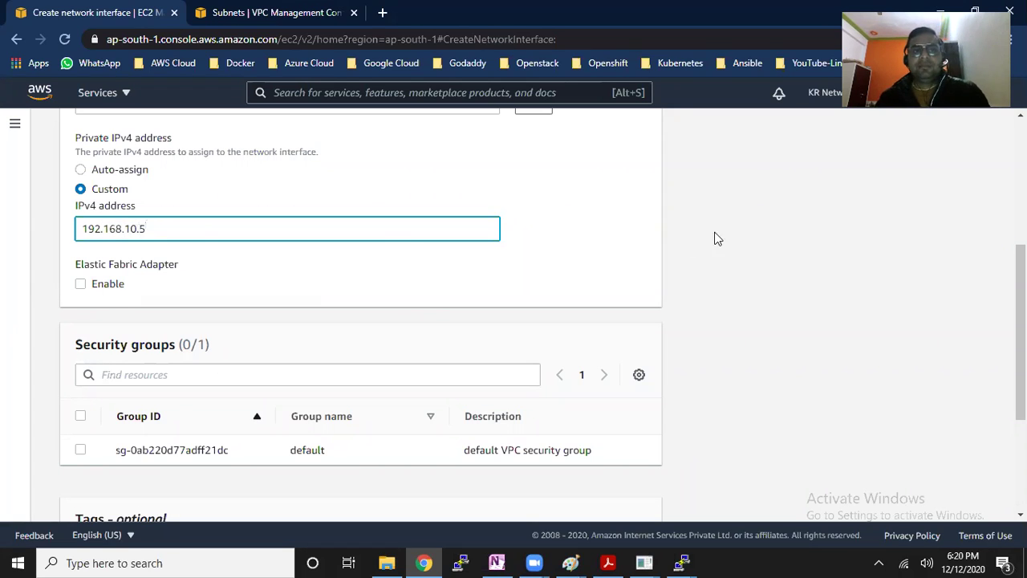
pyautogui.click(716, 238)
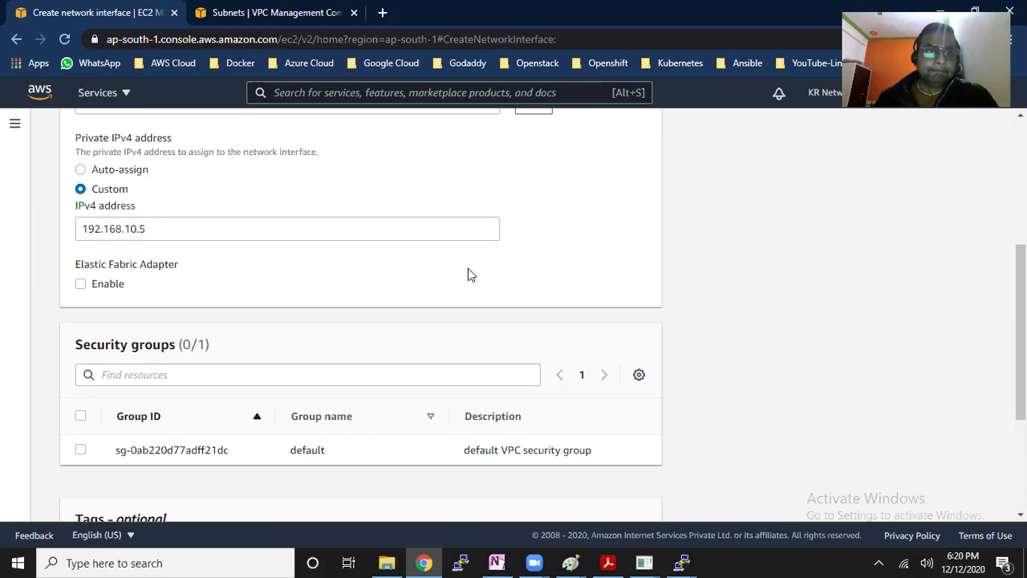
pyautogui.moveTo(109, 268); pyautogui.dragTo(174, 268)
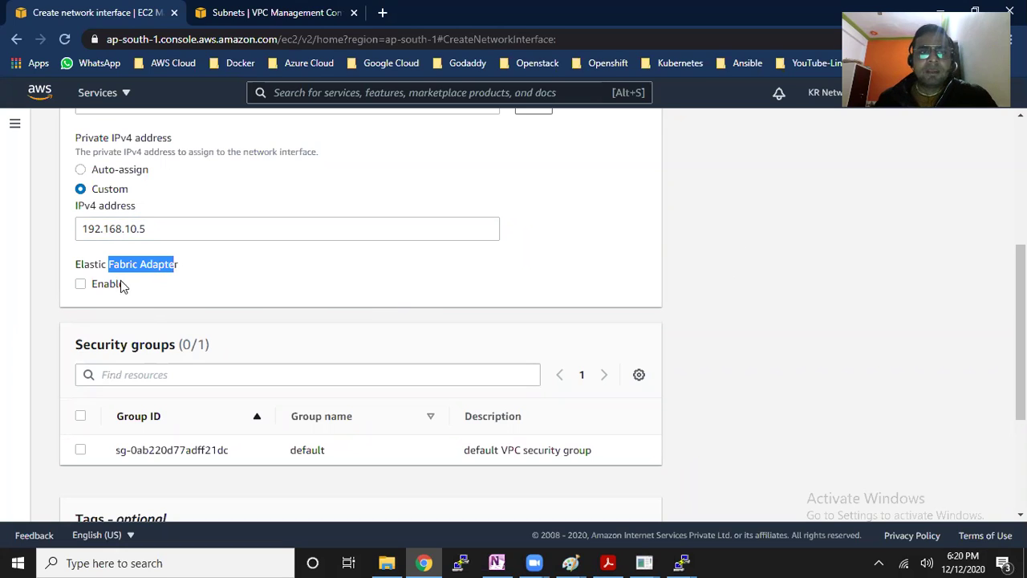
pyautogui.click(82, 286)
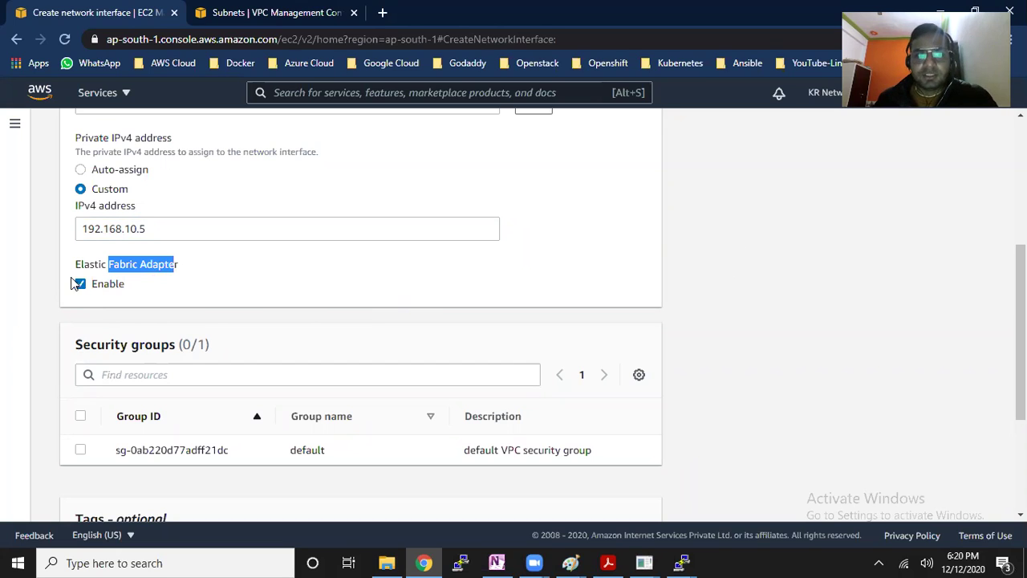
pyautogui.click(80, 286)
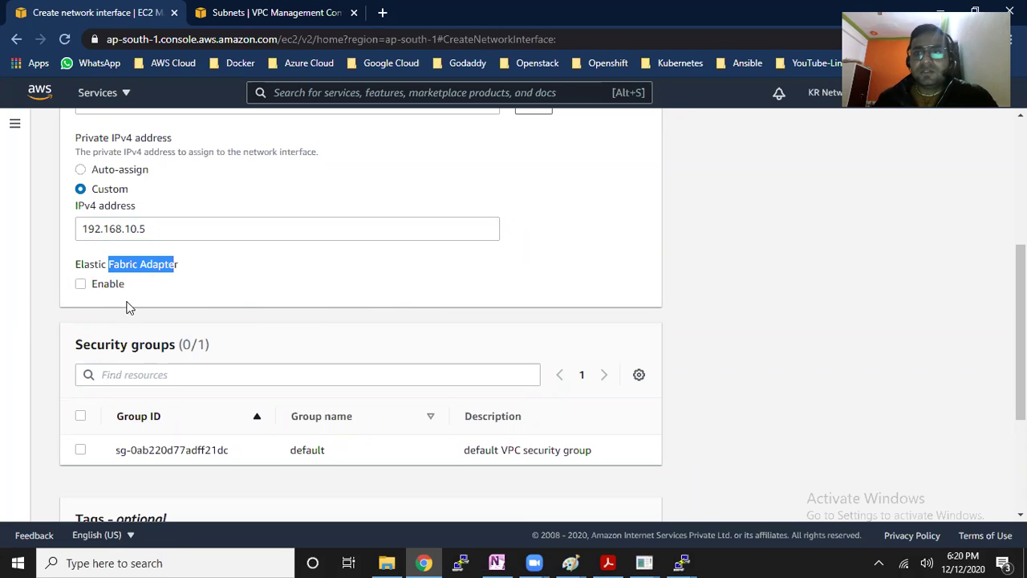
# Highlight the Security groups heading in the network interface form and switch to the subnet diagram in Paint
pyautogui.scroll(-1, 250, 320)
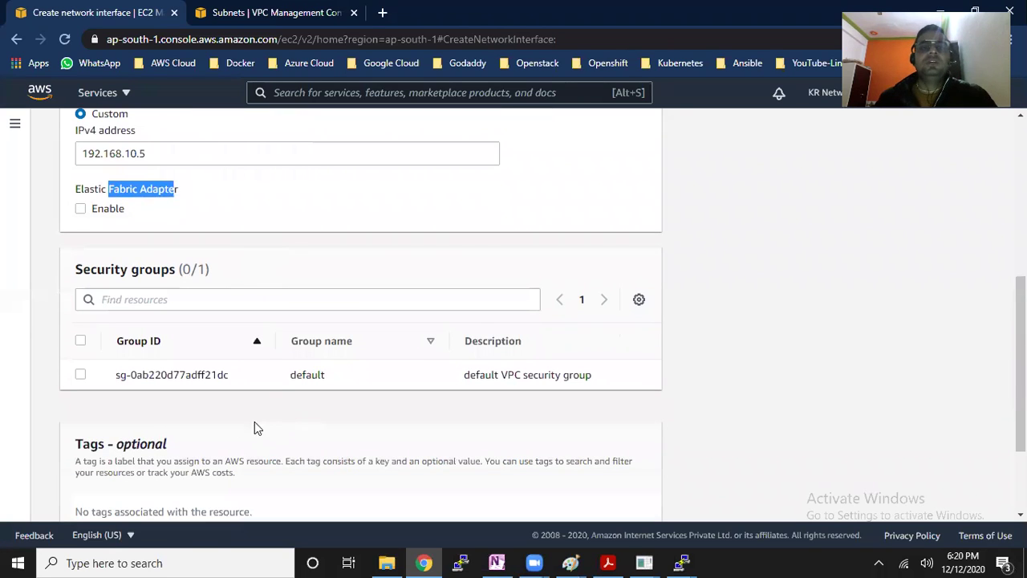
pyautogui.moveTo(105, 270); pyautogui.dragTo(212, 272)
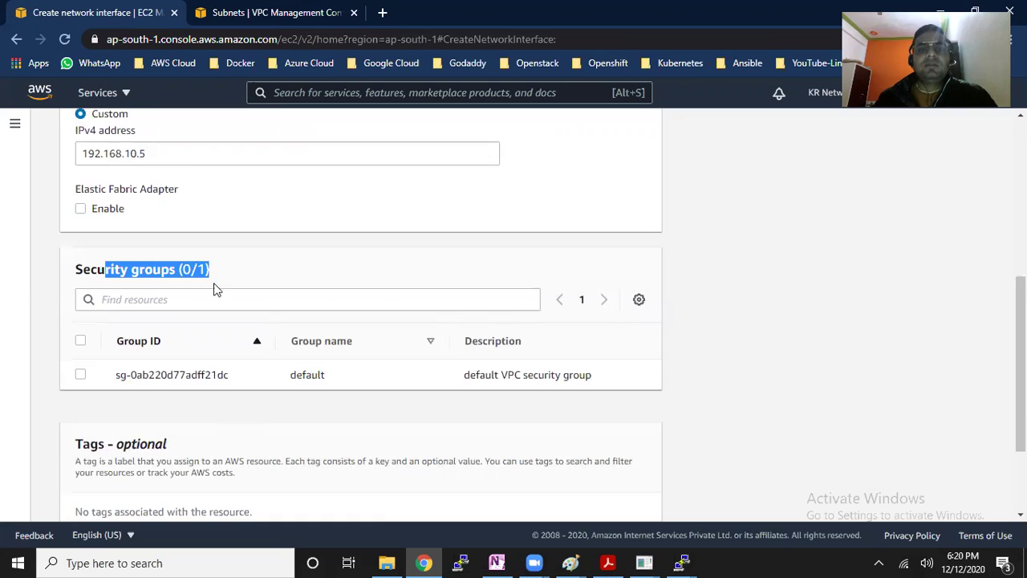
pyautogui.click(571, 563)
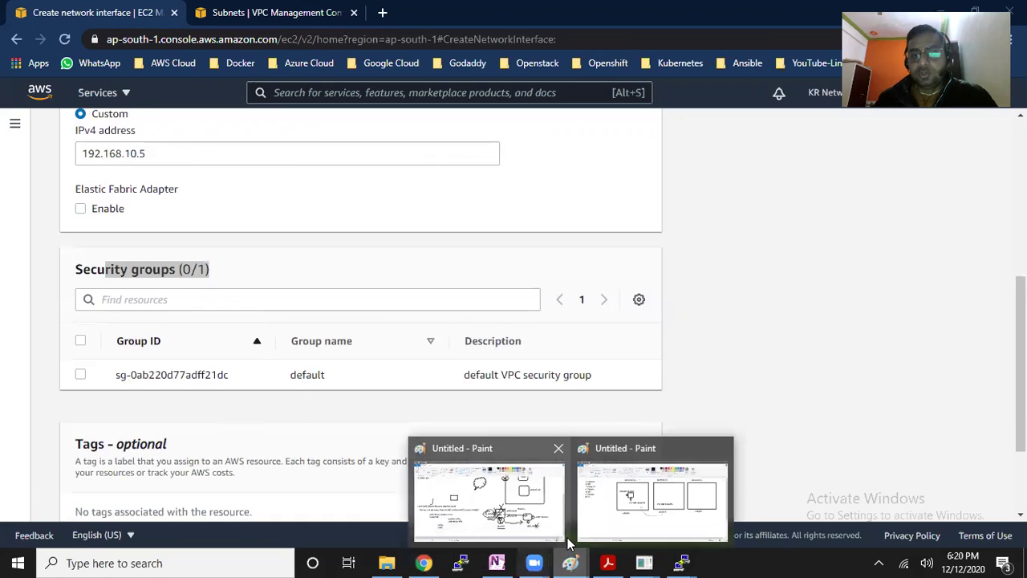
pyautogui.click(604, 504)
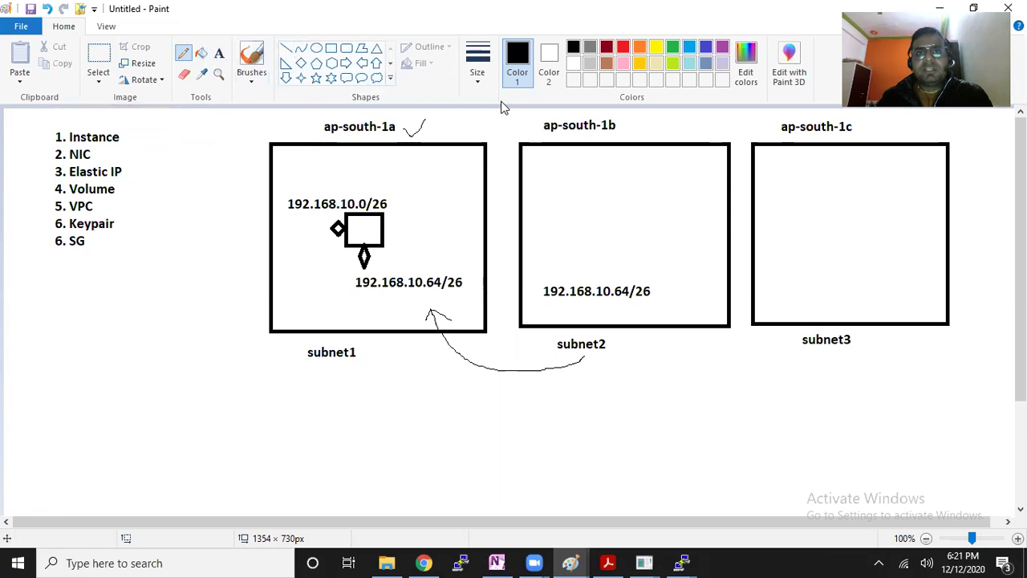
# Choose a thicker line size and add the text label "SG" beside the server's interface nearest 192.168.10.0/26 in subnet1
pyautogui.click(477, 84)
pyautogui.click(443, 192)
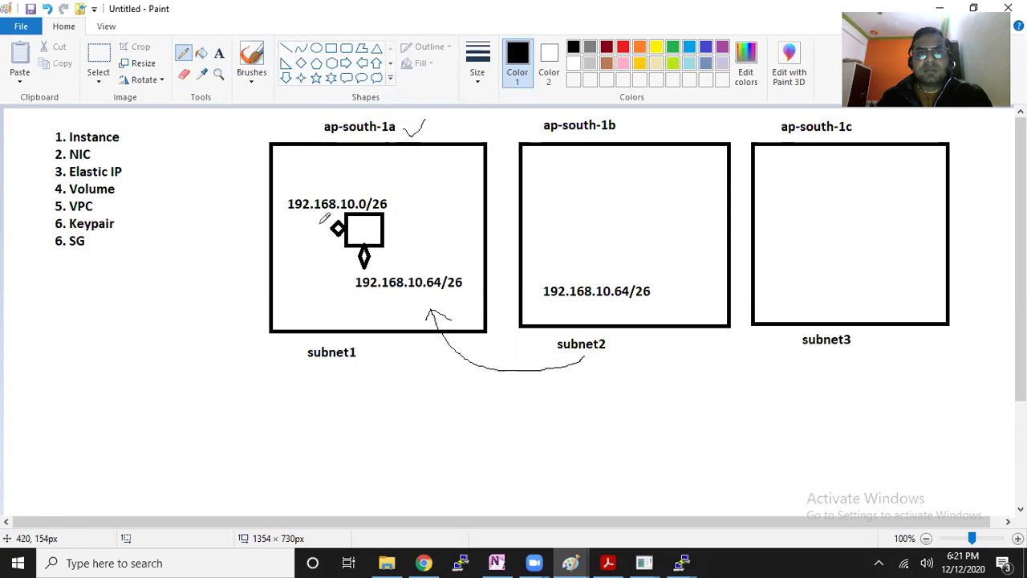
pyautogui.click(219, 53)
pyautogui.click(309, 225)
pyautogui.write('SG')
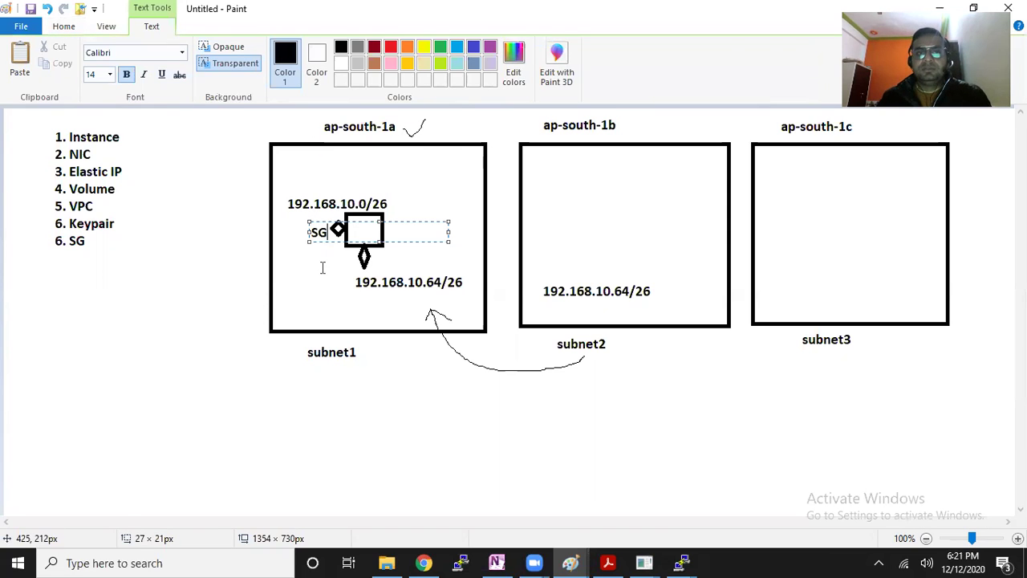
pyautogui.click(321, 267)
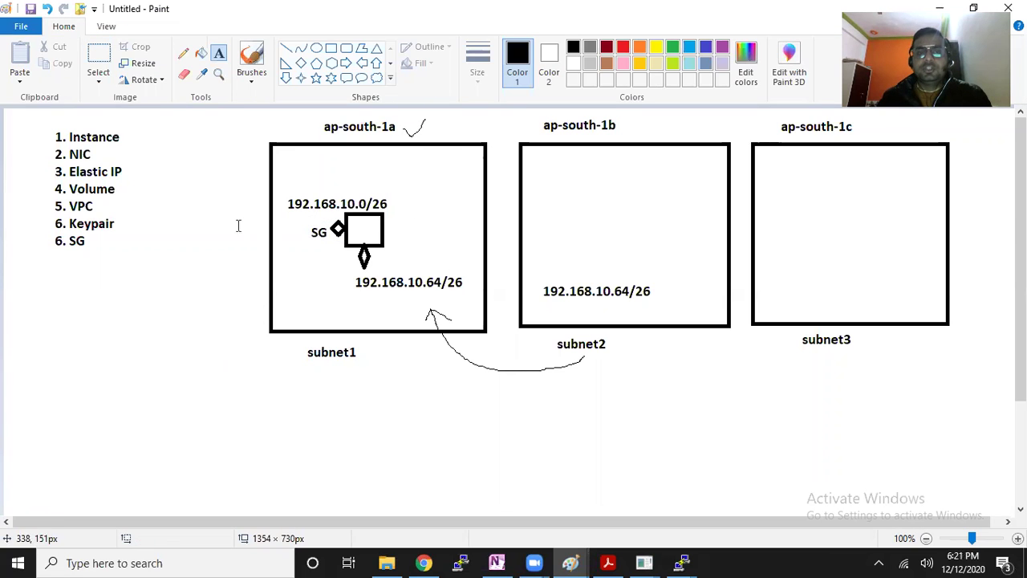
# Draw a cloud callout outside subnet1, below the resource list, and connect it with pencil lines to both interface diamonds on the server
pyautogui.click(377, 78)
pyautogui.moveTo(99, 300); pyautogui.dragTo(163, 398)
pyautogui.click(183, 53)
pyautogui.moveTo(150, 306)
pyautogui.mouseDown()
pyautogui.moveTo(351, 224)
pyautogui.moveTo(341, 229)
pyautogui.mouseUp()
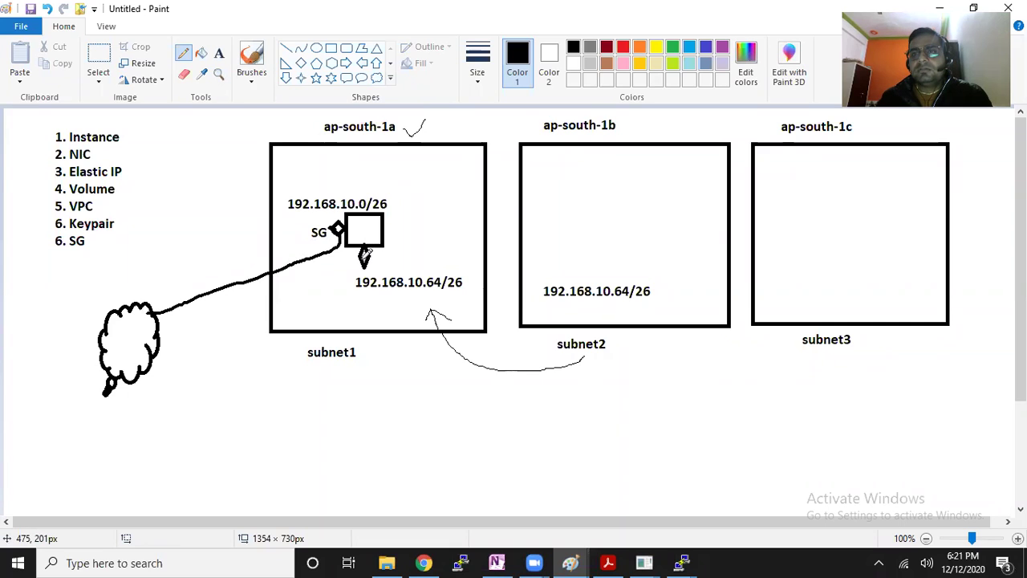
pyautogui.moveTo(159, 329); pyautogui.dragTo(362, 256)
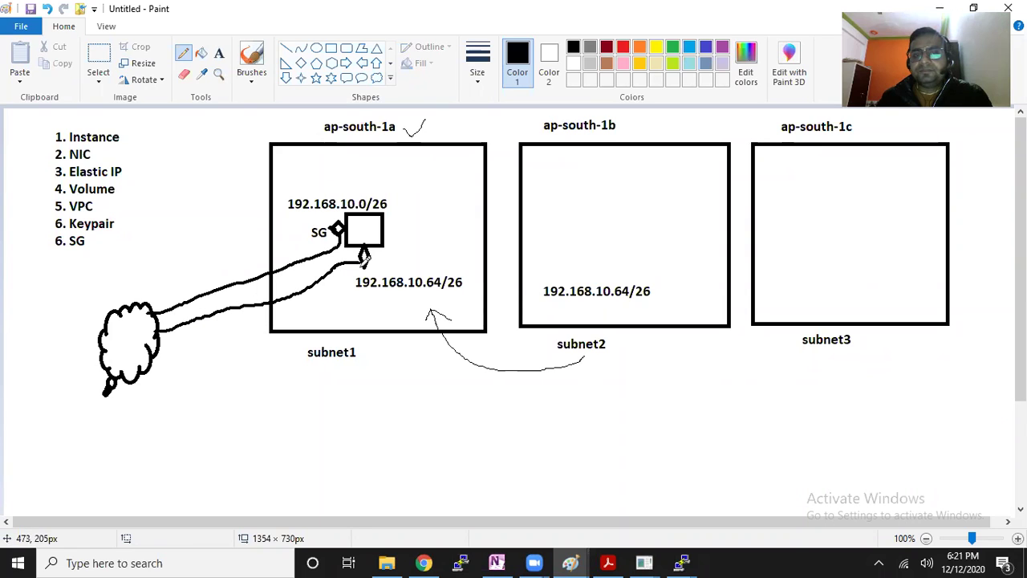
# Add the text label "SG" beside the server's second interface diamond, just above 192.168.10.64/26 in subnet1
pyautogui.click(218, 53)
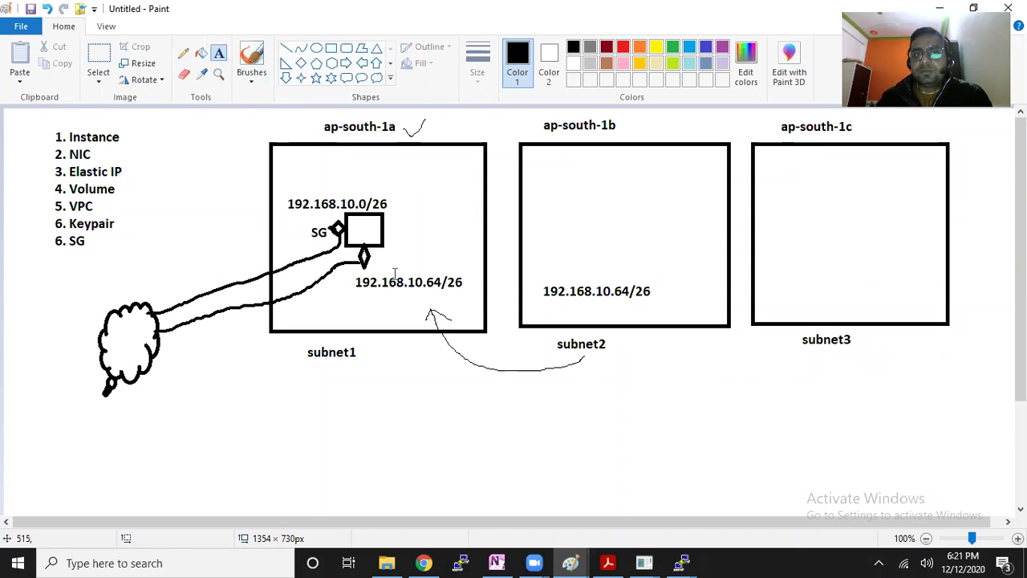
pyautogui.moveTo(371, 252); pyautogui.dragTo(511, 279)
pyautogui.write('SG')
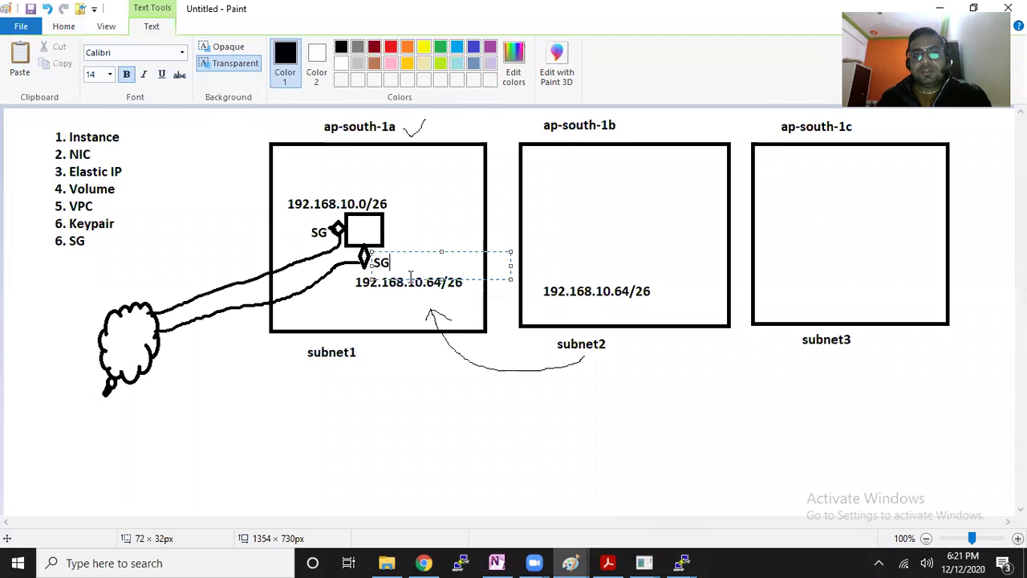
pyautogui.click(386, 395)
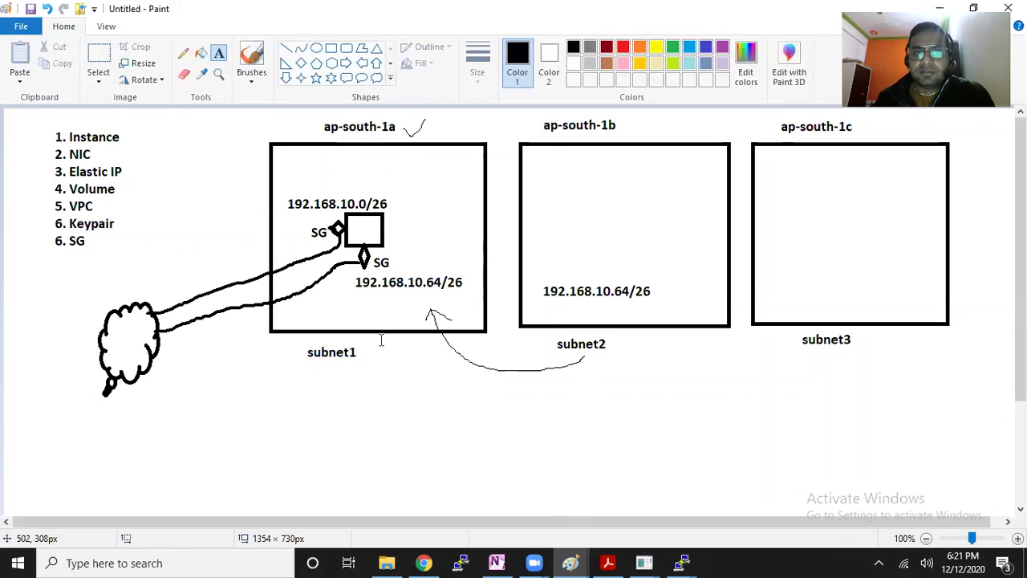
# Switch to the AWS console in Chrome, assign the default security group, create the network interface and dismiss the notification
pyautogui.click(422, 562)
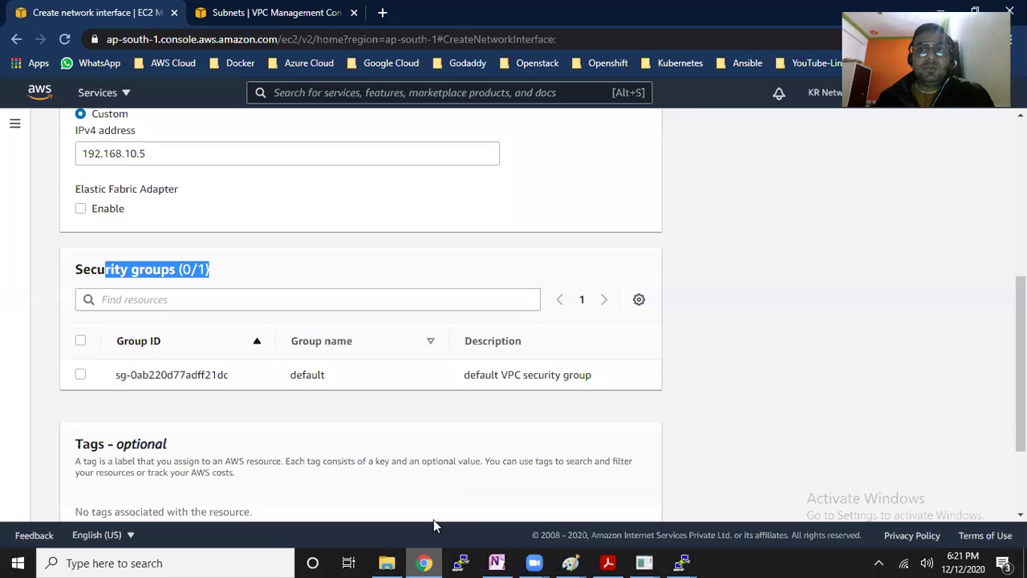
pyautogui.scroll(-2, 736, 367)
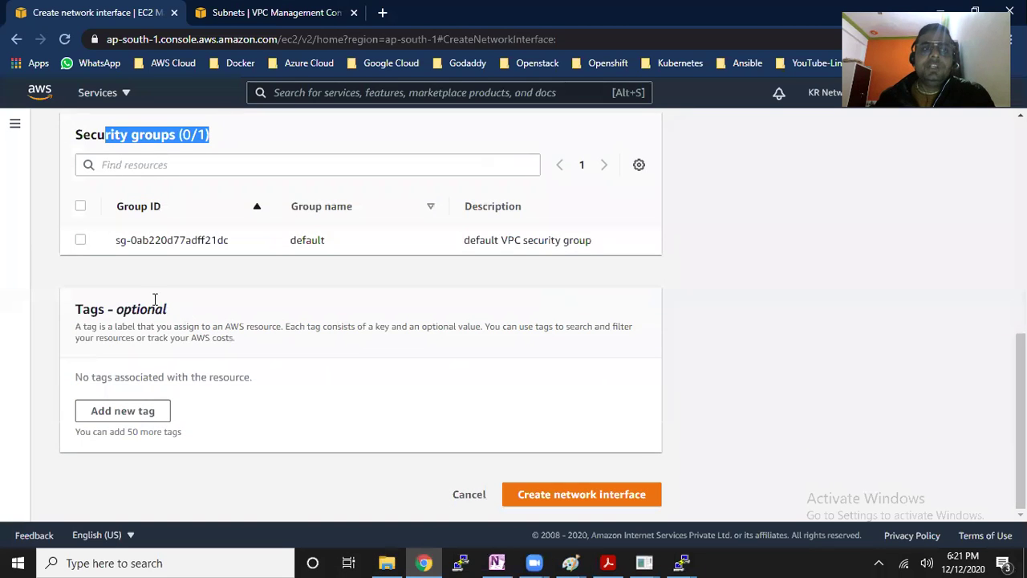
pyautogui.click(80, 241)
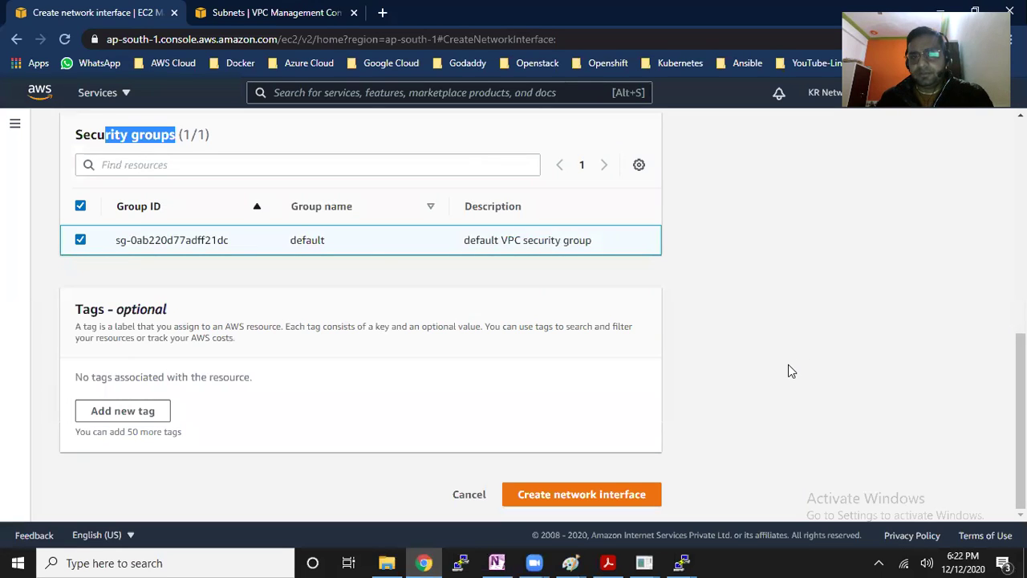
pyautogui.click(613, 488)
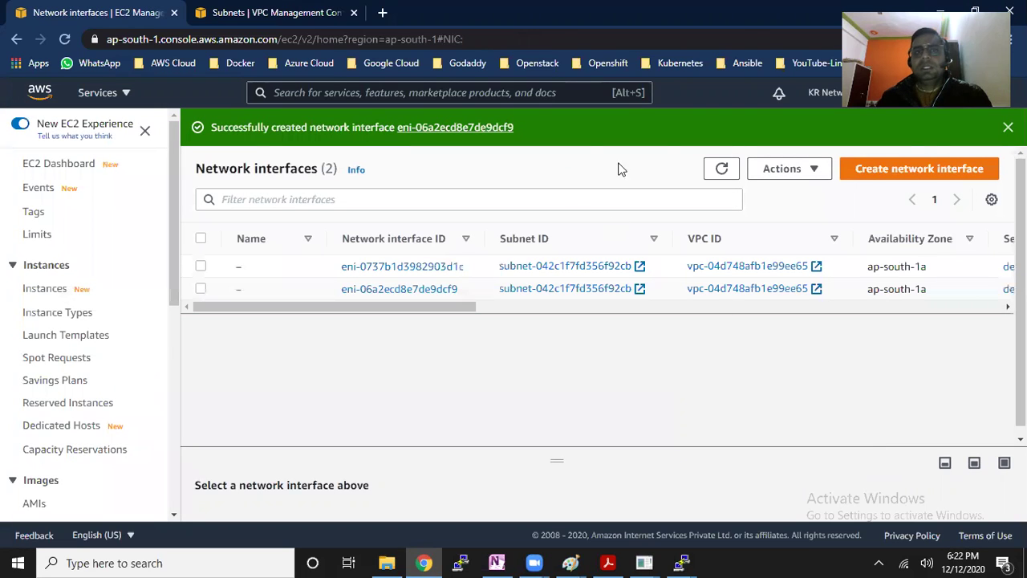
pyautogui.click(1008, 126)
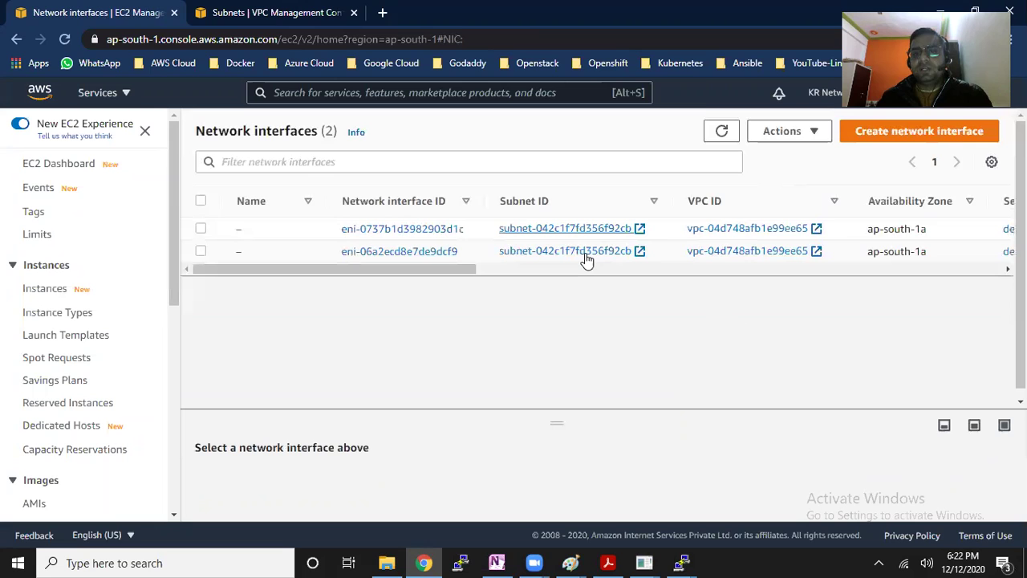
# Review the new network interface's status and attach the interface to the ENIC-Server instance
pyautogui.moveTo(441, 273); pyautogui.dragTo(752, 251)
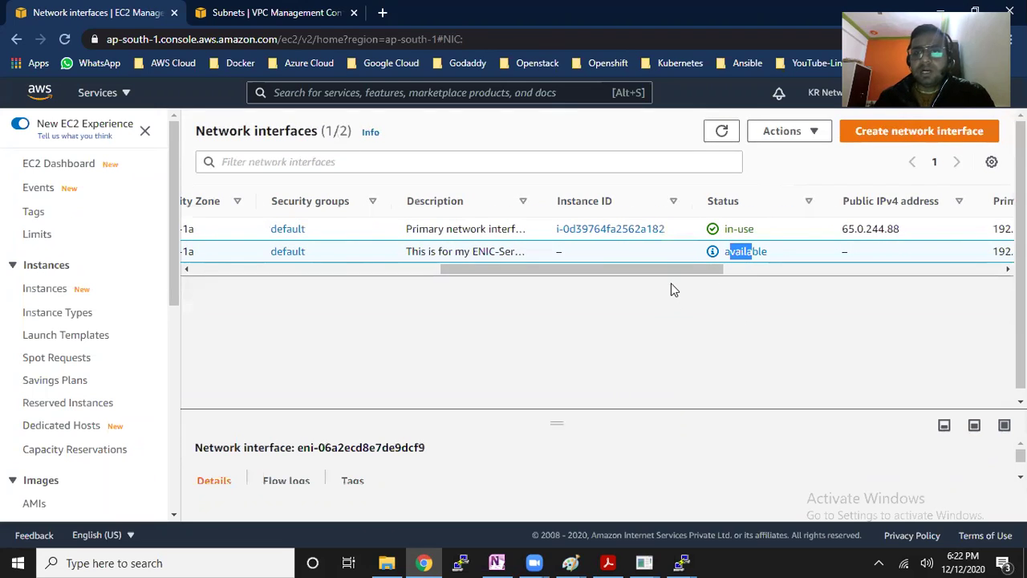
pyautogui.moveTo(671, 271); pyautogui.dragTo(368, 277)
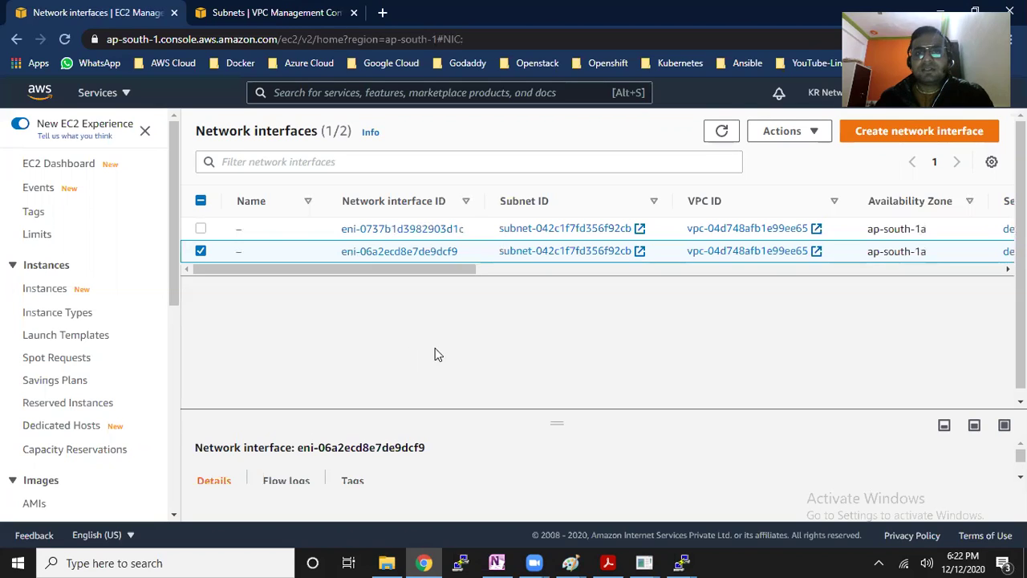
pyautogui.click(803, 137)
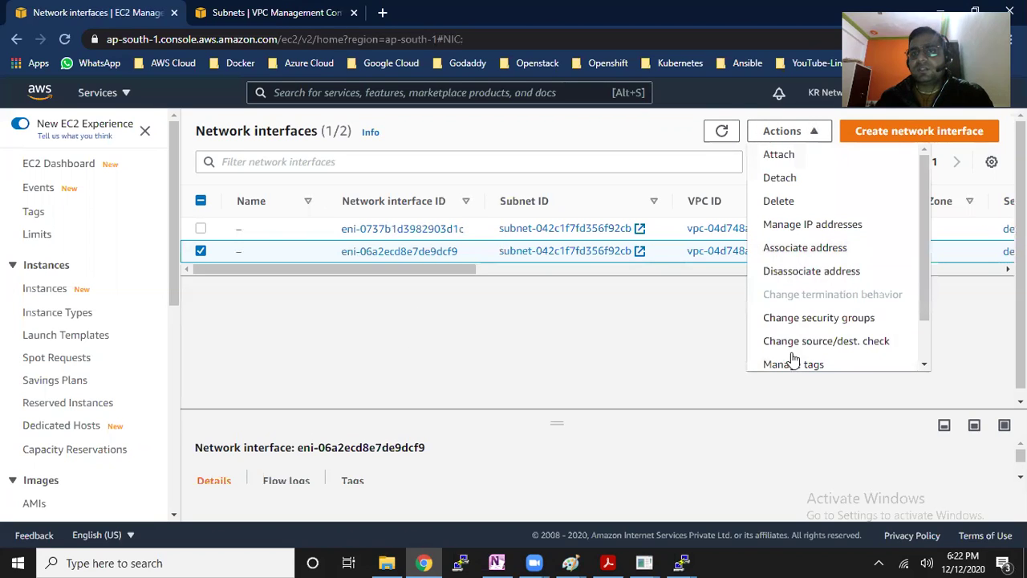
pyautogui.click(799, 164)
pyautogui.click(505, 353)
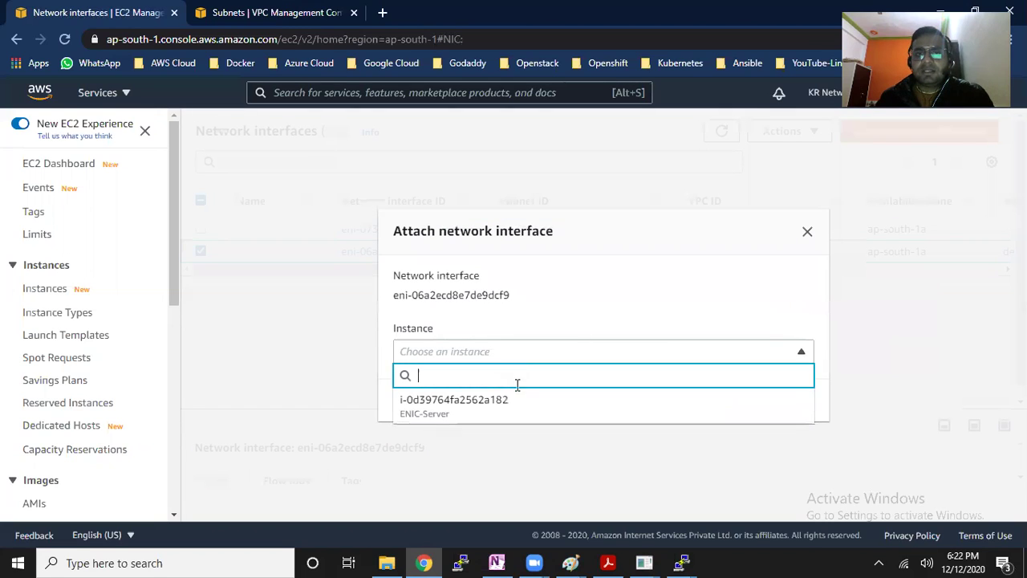
pyautogui.click(507, 406)
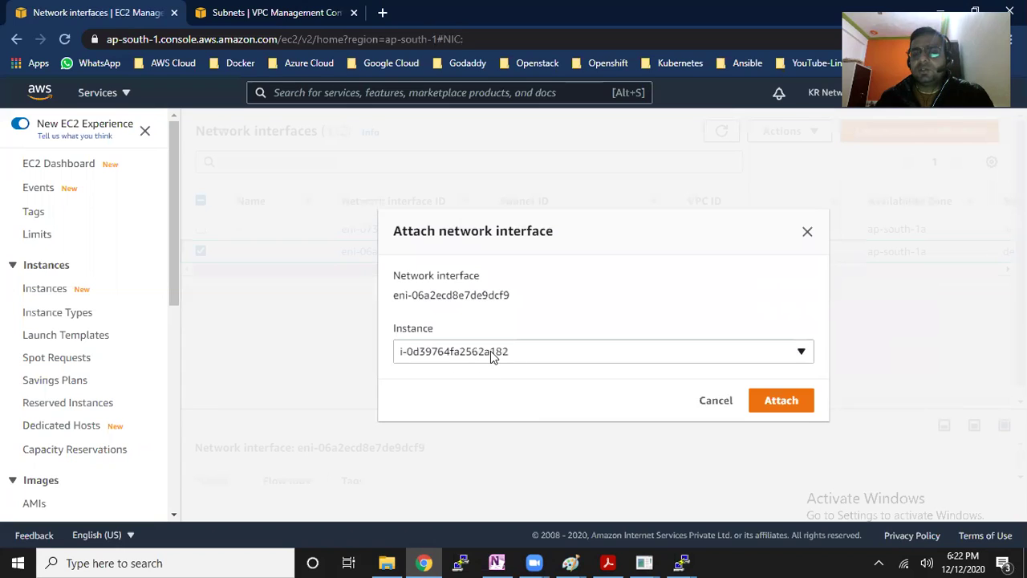
pyautogui.click(800, 403)
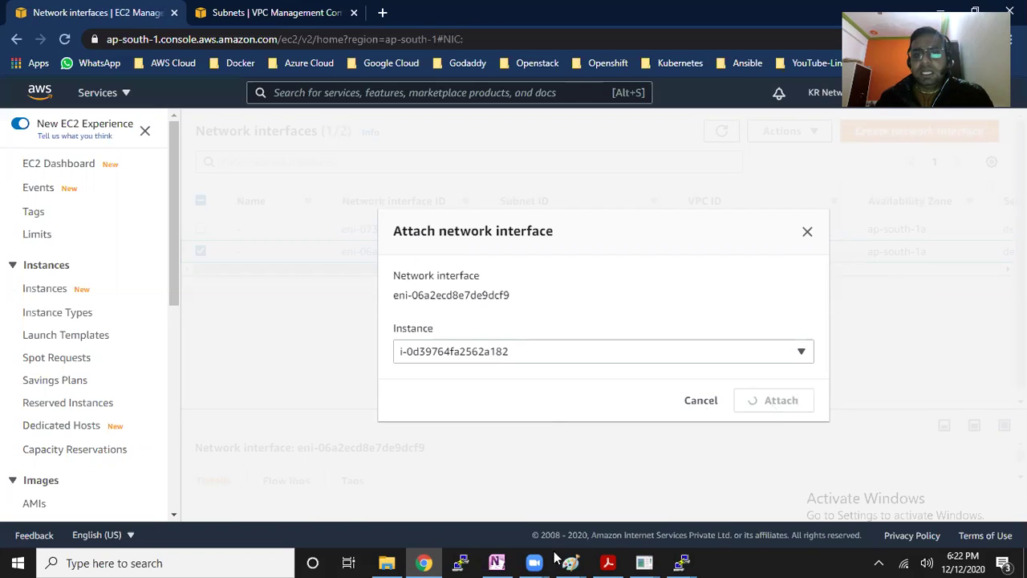
# Switch to the subnet diagram in Paint and add the text label "eth1" inside the subnet1 box, above the server
pyautogui.moveTo(570, 562)
pyautogui.click(650, 494)
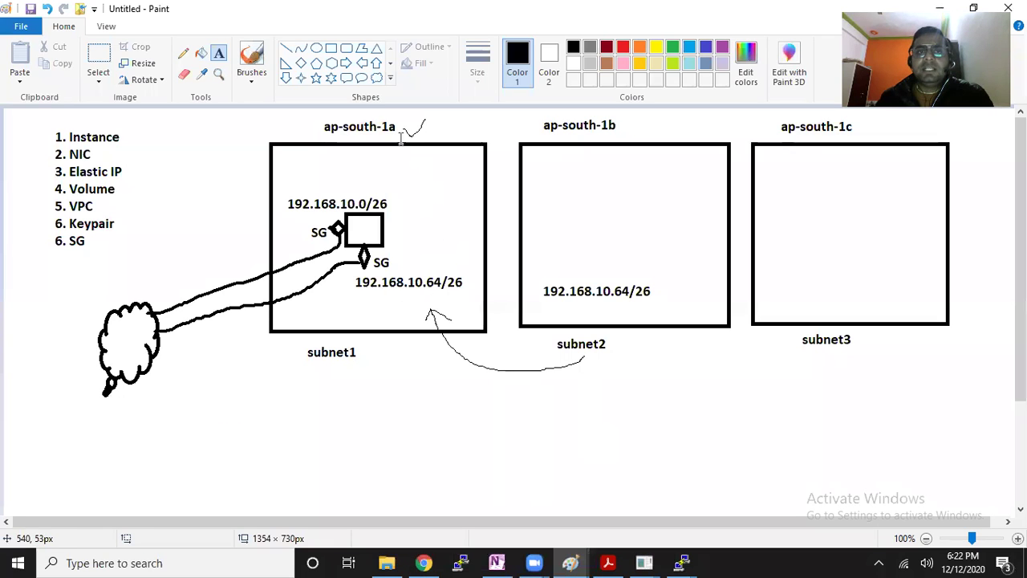
pyautogui.moveTo(400, 151); pyautogui.dragTo(539, 200)
pyautogui.write('eth1')
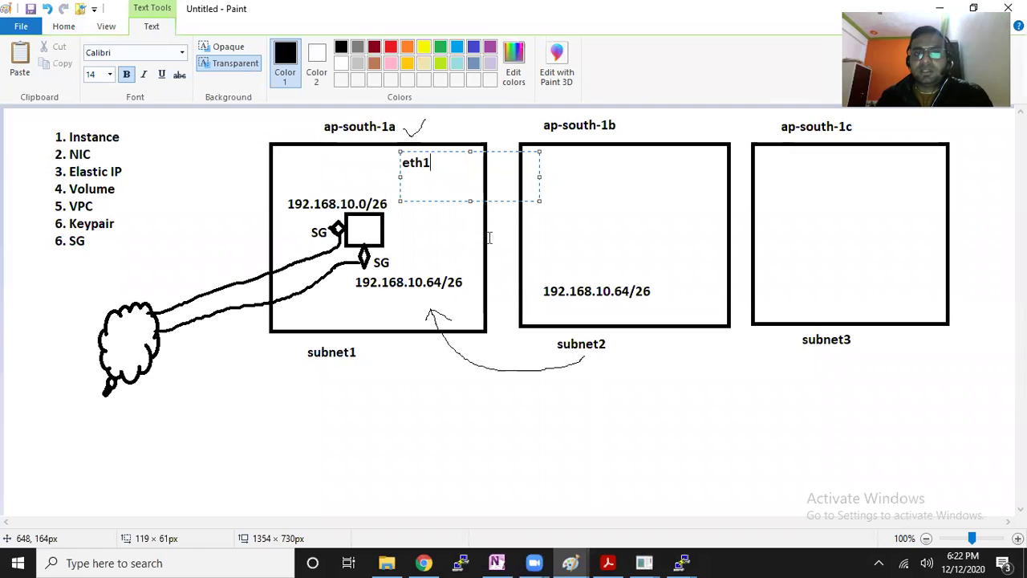
pyautogui.click(480, 171)
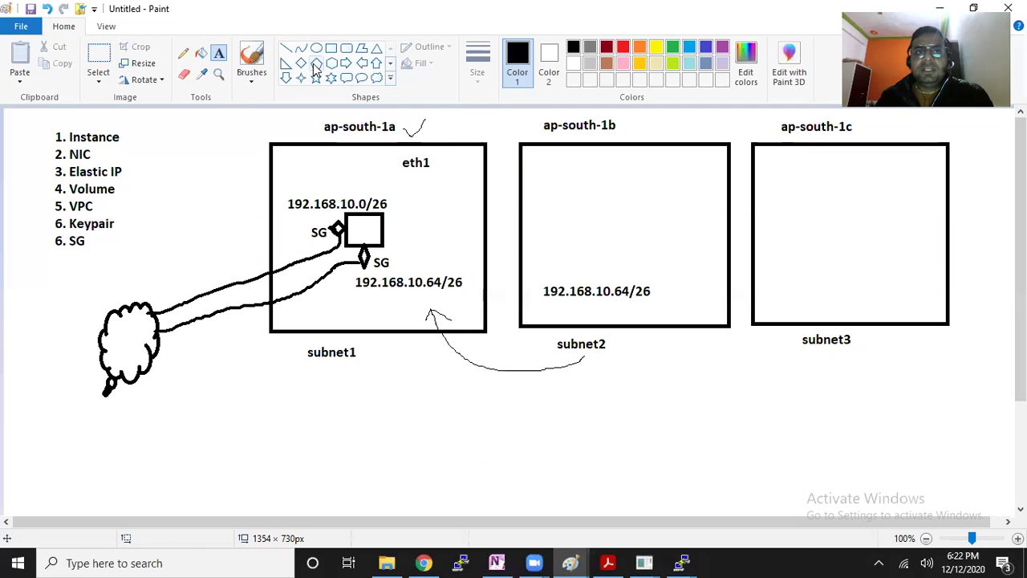
# Draw a rounded rectangle inside the subnet2 box and a cross of two straight lines beside it
pyautogui.click(346, 47)
pyautogui.moveTo(619, 173); pyautogui.dragTo(678, 217)
pyautogui.click(695, 403)
pyautogui.click(285, 48)
pyautogui.moveTo(580, 152); pyautogui.dragTo(531, 224)
pyautogui.moveTo(536, 167); pyautogui.dragTo(616, 246)
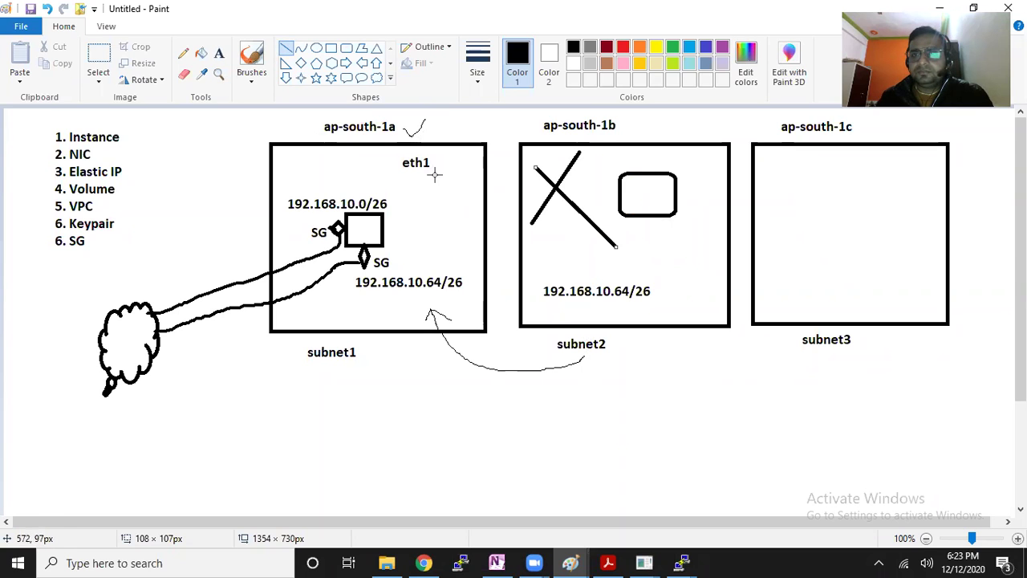
# Switch to the AWS console in Chrome and check the attached network interface's status and instance ID
pyautogui.click(424, 562)
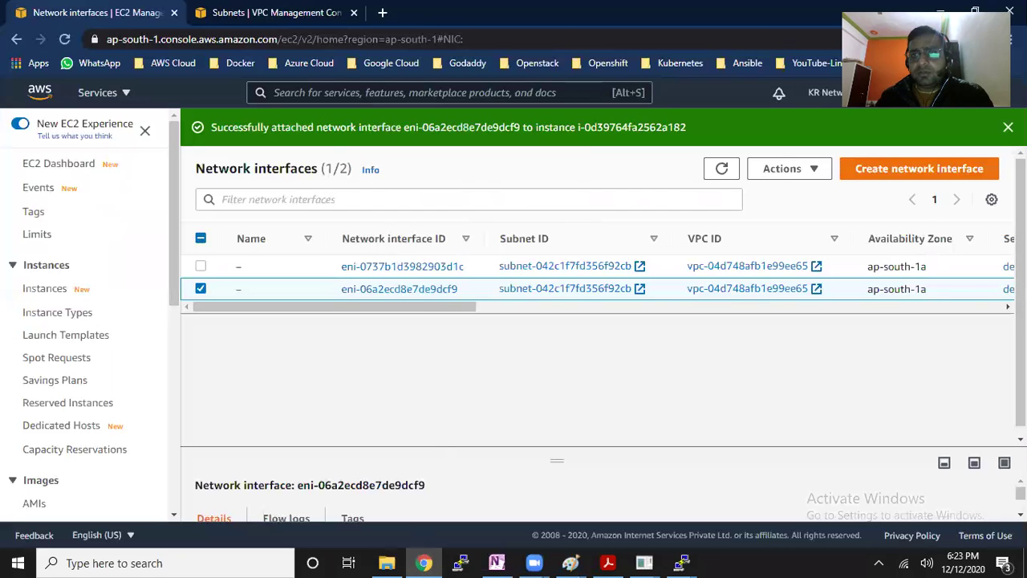
pyautogui.moveTo(465, 270); pyautogui.dragTo(642, 272)
pyautogui.moveTo(929, 252); pyautogui.dragTo(970, 260)
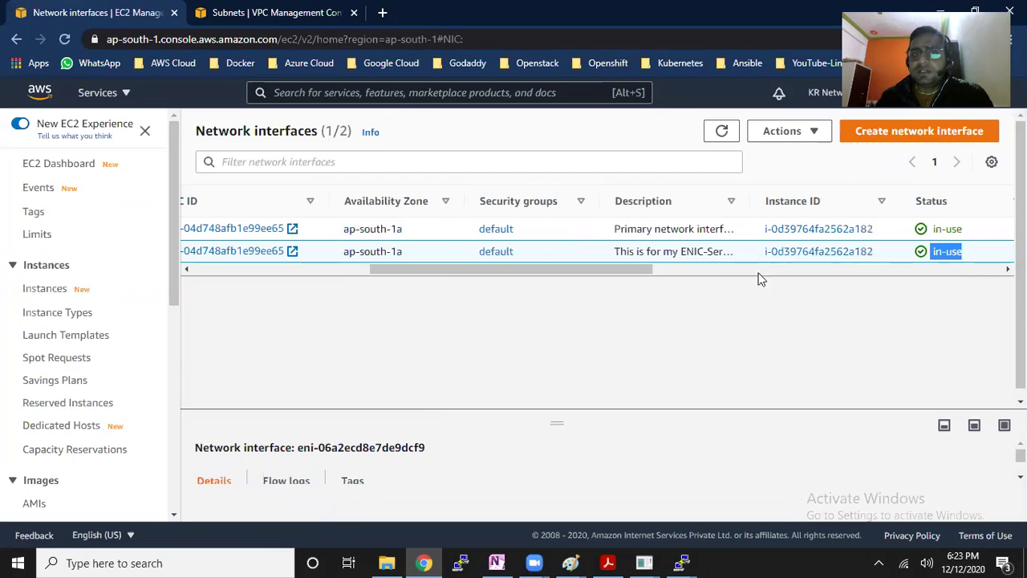
pyautogui.moveTo(640, 273); pyautogui.dragTo(660, 273)
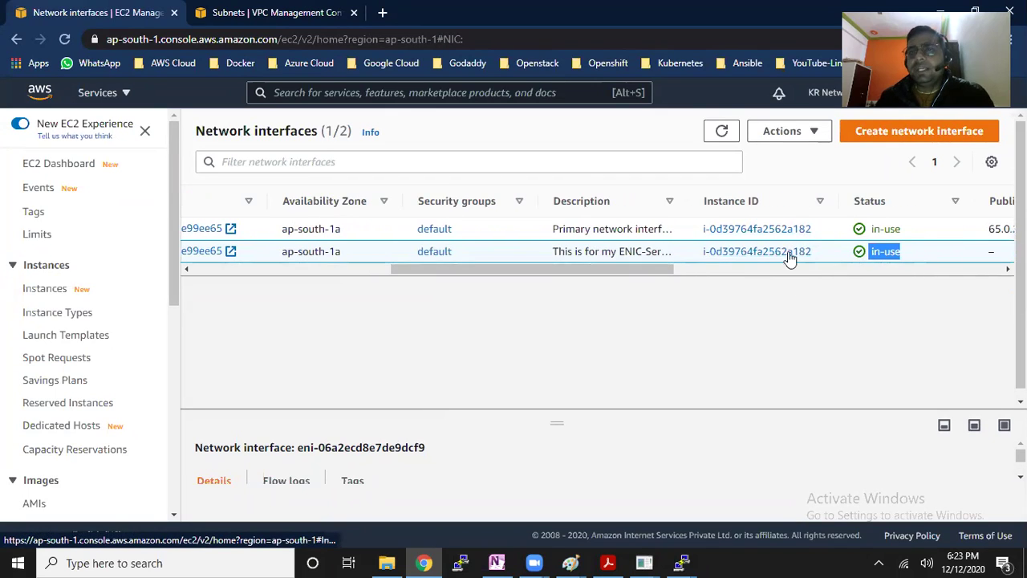
# Open the networking details of the ENIC-Server instance and look through them down to the Elastic IP addresses
pyautogui.click(64, 296)
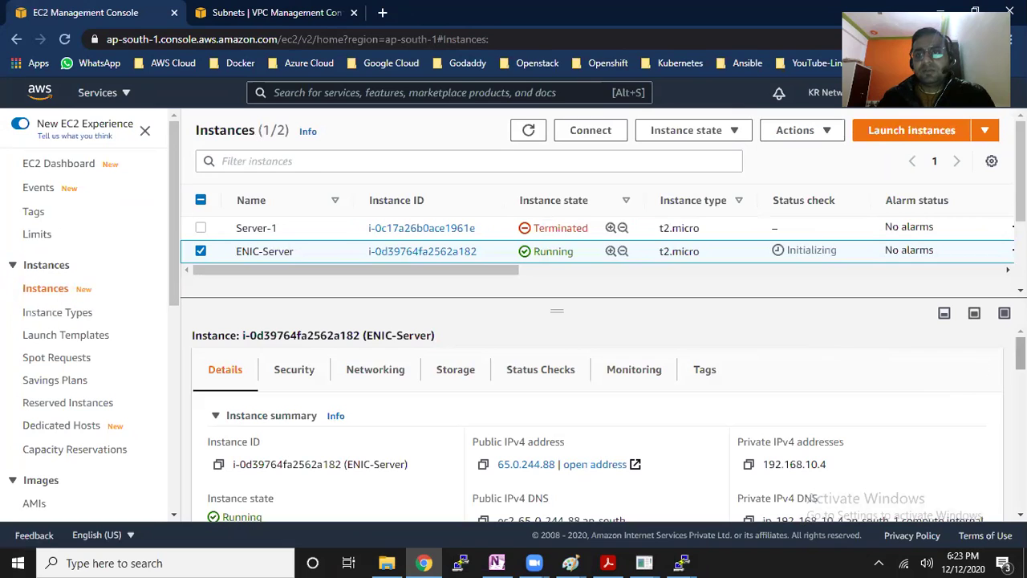
pyautogui.click(385, 371)
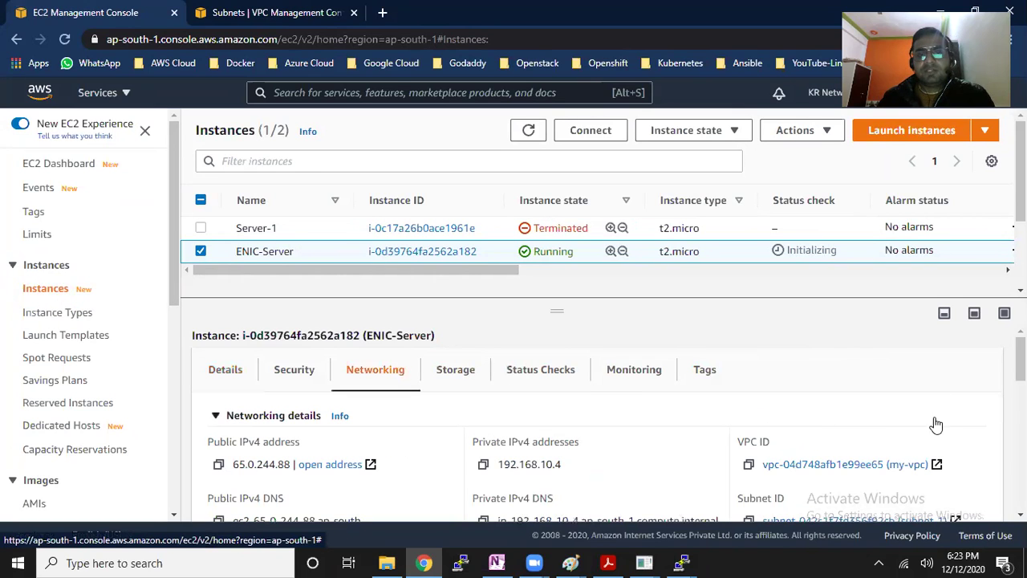
pyautogui.moveTo(1021, 359); pyautogui.dragTo(1021, 487)
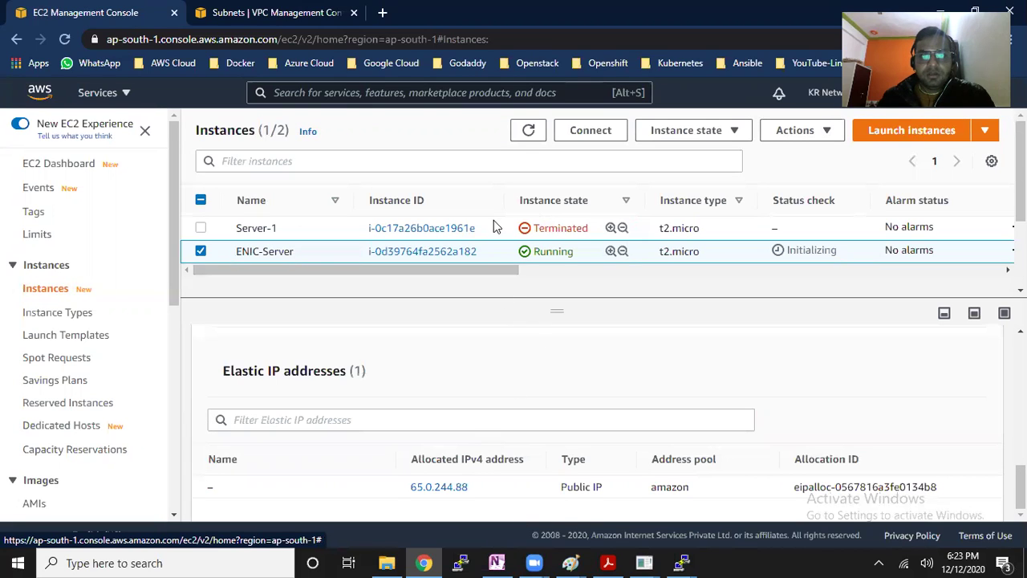
# Refresh the instance list, reselect ENIC-Server, and examine the public and private IPv4 addresses of its two network interfaces
pyautogui.click(528, 133)
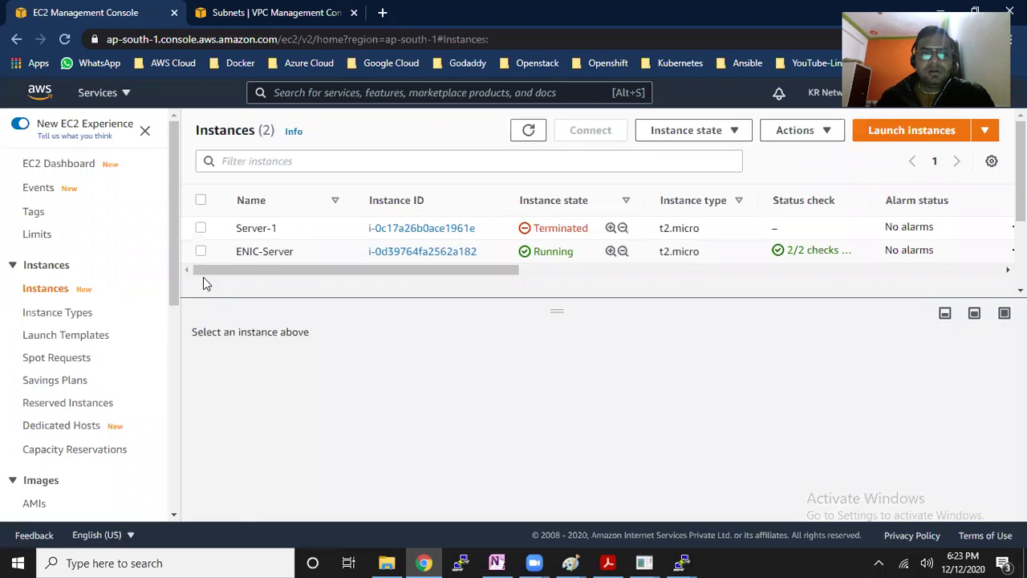
pyautogui.click(238, 250)
pyautogui.scroll(-5, 594, 417)
pyautogui.scroll(3, 594, 417)
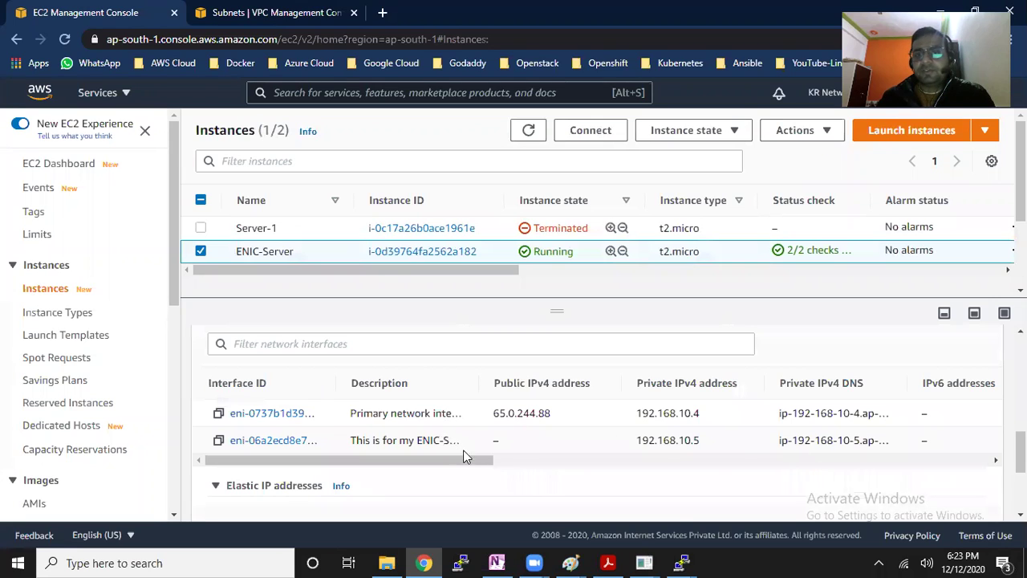
pyautogui.moveTo(493, 413); pyautogui.dragTo(704, 418)
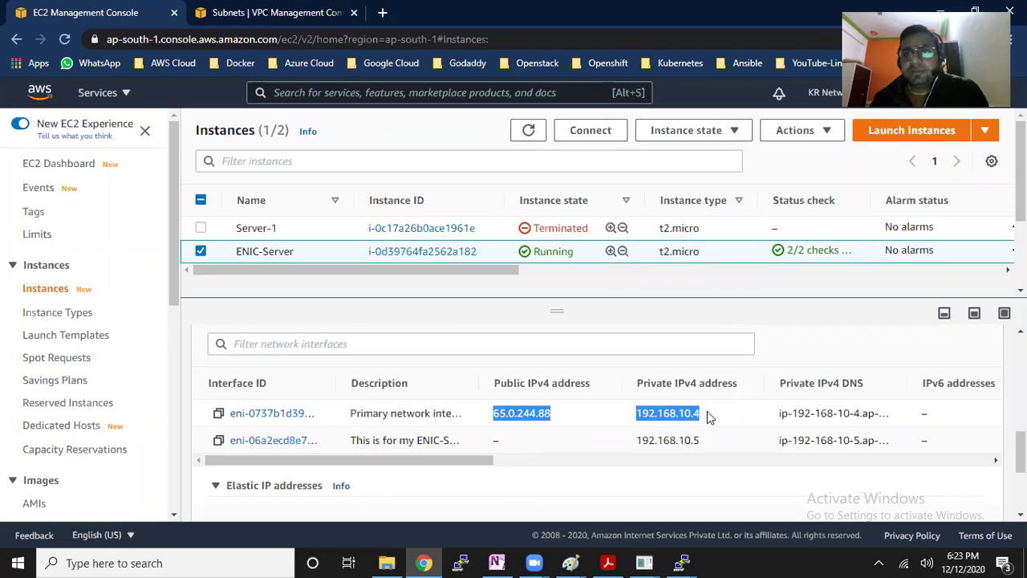
pyautogui.moveTo(641, 441); pyautogui.dragTo(699, 443)
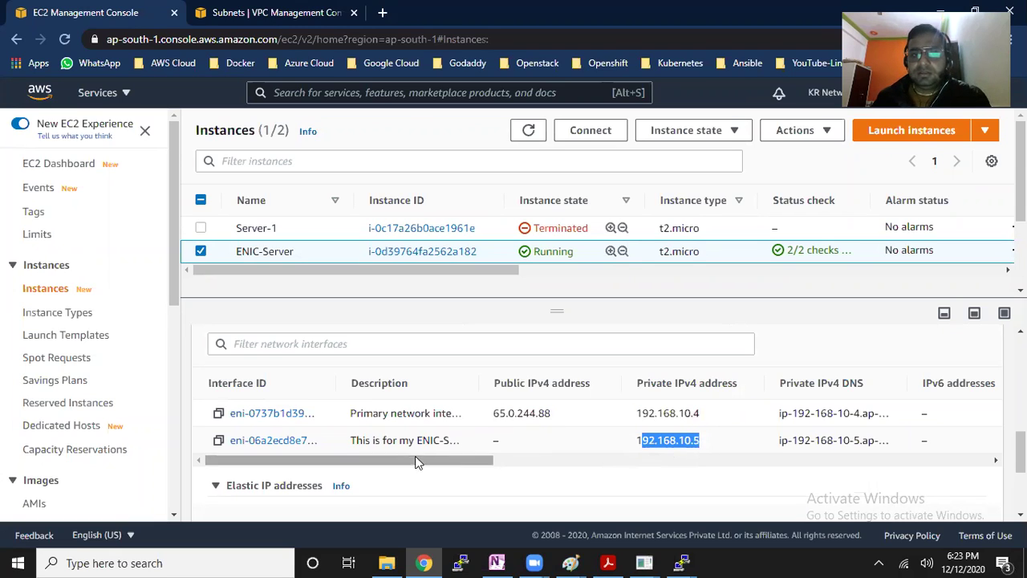
pyautogui.moveTo(358, 446); pyautogui.dragTo(469, 448)
pyautogui.moveTo(632, 441); pyautogui.dragTo(703, 453)
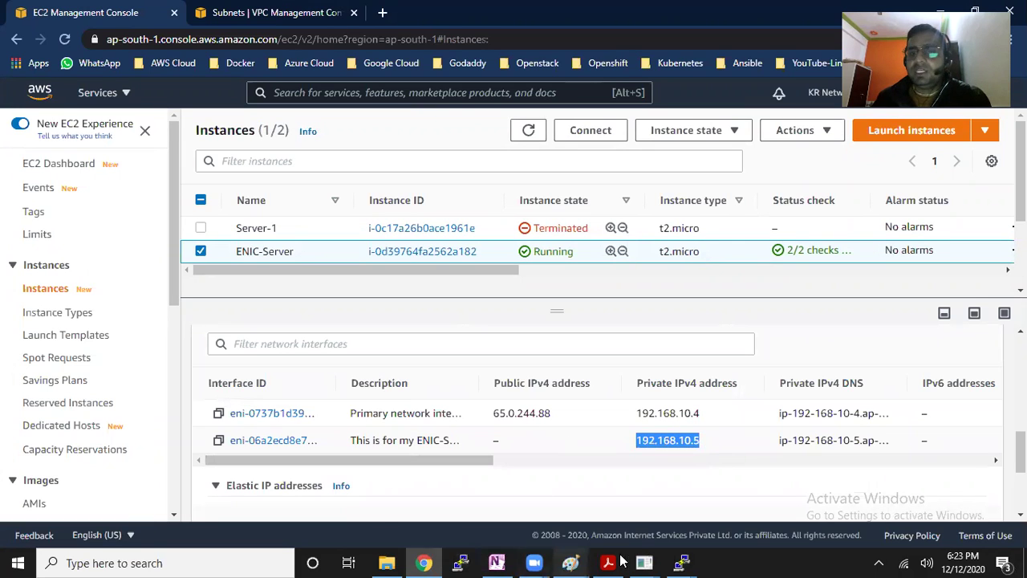
# Switch to the PuTTY root session and run ifconfig to examine the eth1 interface and its address
pyautogui.moveTo(680, 562)
pyautogui.click(788, 482)
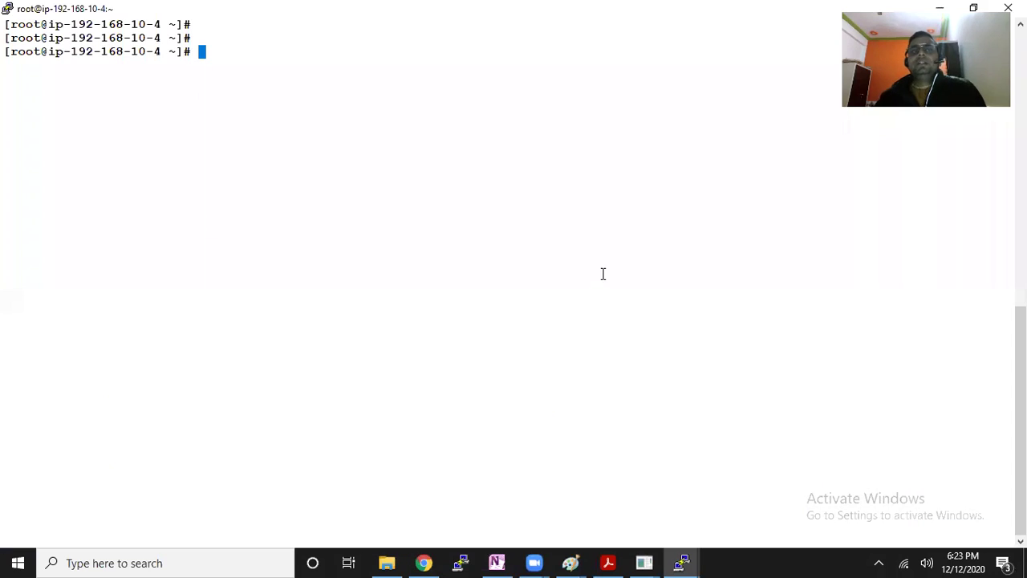
pyautogui.write('ifconfig')
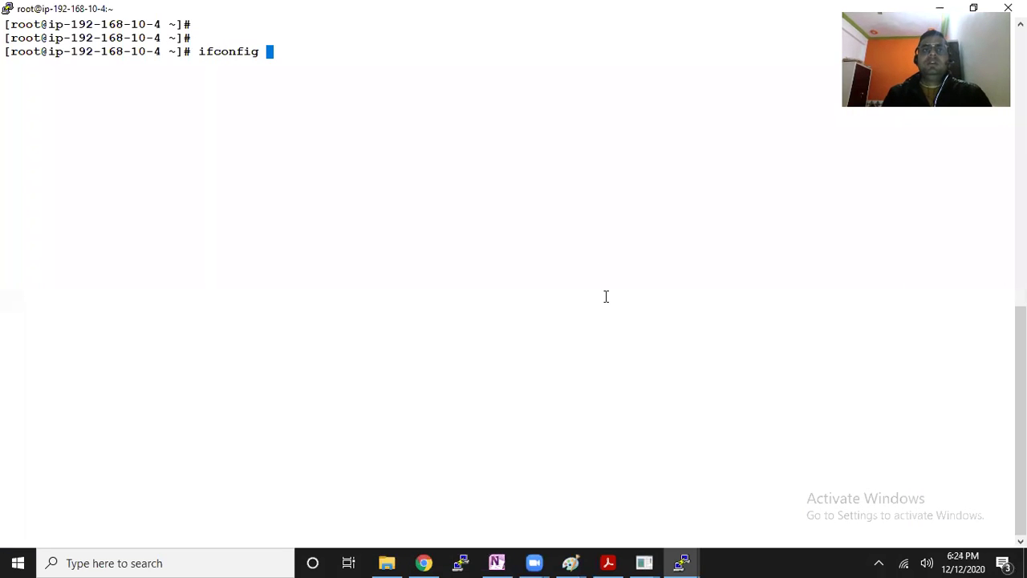
pyautogui.press('Return')
pyautogui.moveTo(7, 181); pyautogui.dragTo(217, 200)
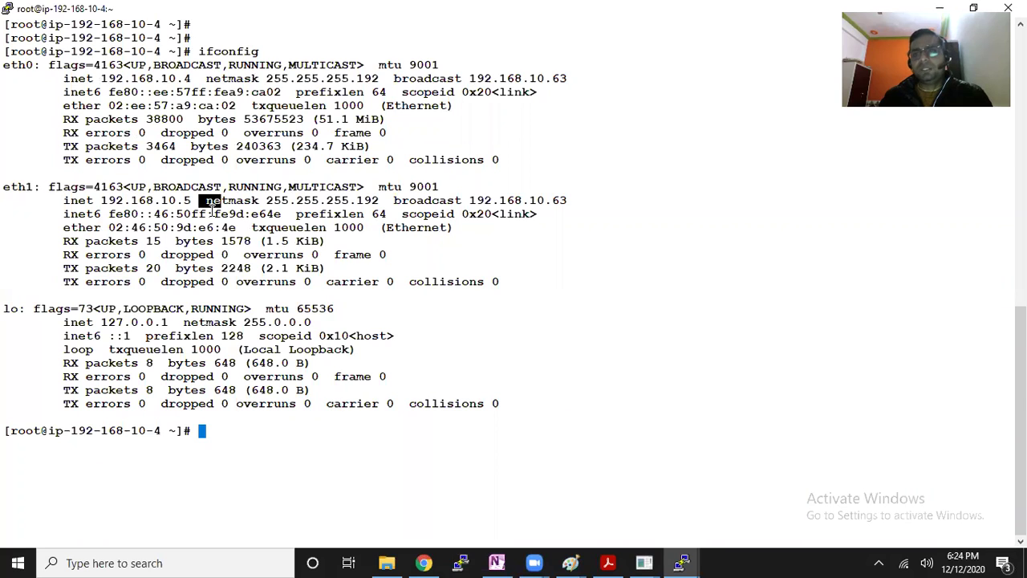
pyautogui.click(293, 280)
# Clear the terminal and install the Apache web server with yum install httpd -y
pyautogui.hotkey('ctrl', 'l')
pyautogui.write('y')
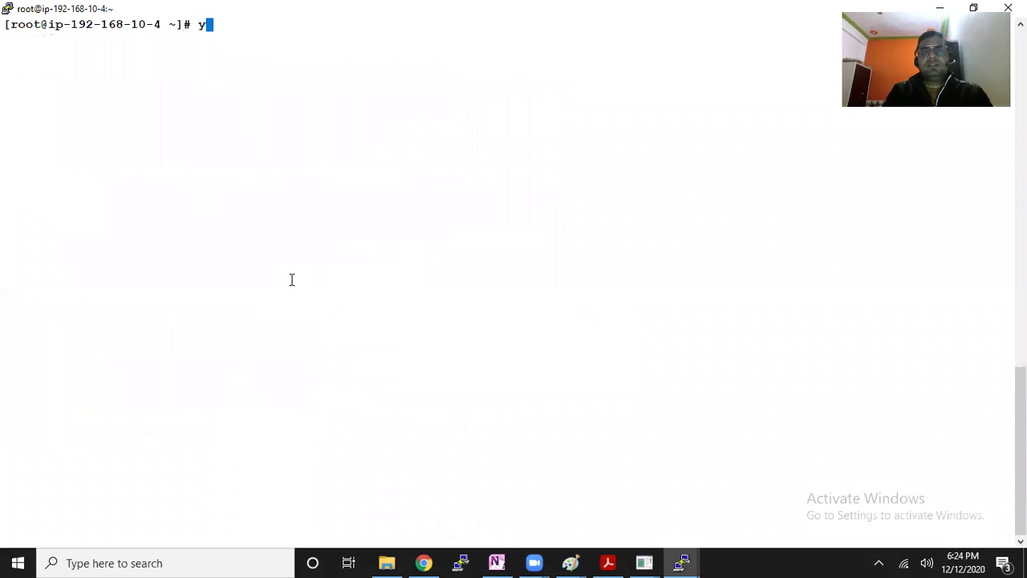
pyautogui.write('um install')
pyautogui.press('BackSpace')
pyautogui.press('BackSpace')
pyautogui.press('BackSpace')
pyautogui.press('BackSpace')
pyautogui.press('BackSpace')
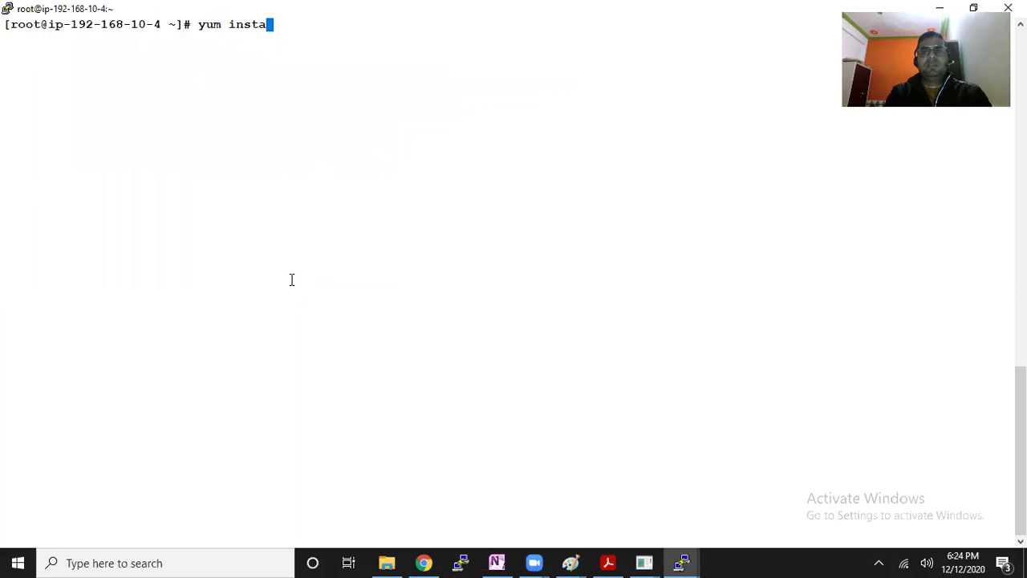
pyautogui.press('BackSpace')
pyautogui.write('nstall')
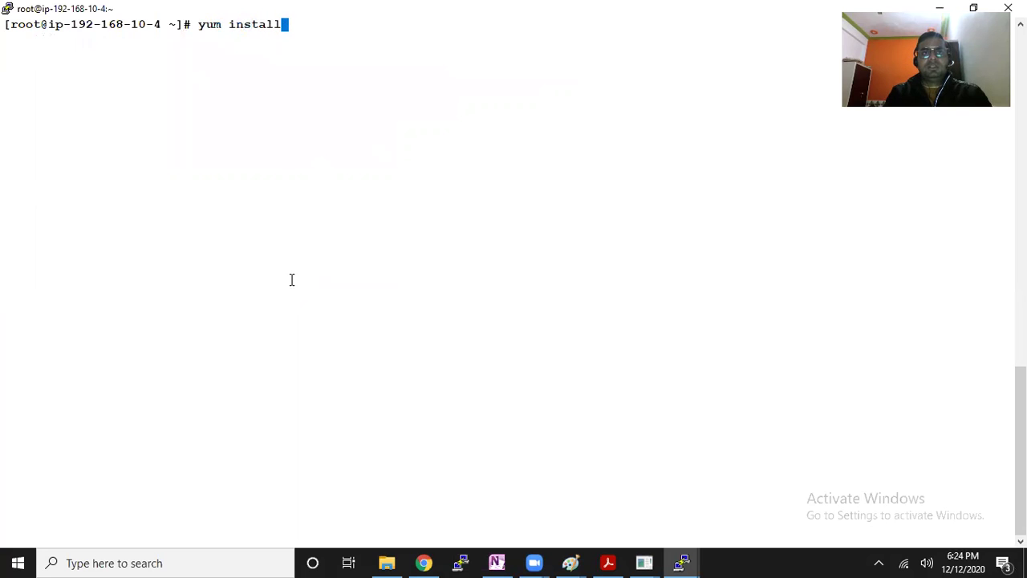
pyautogui.write(' httpd -t')
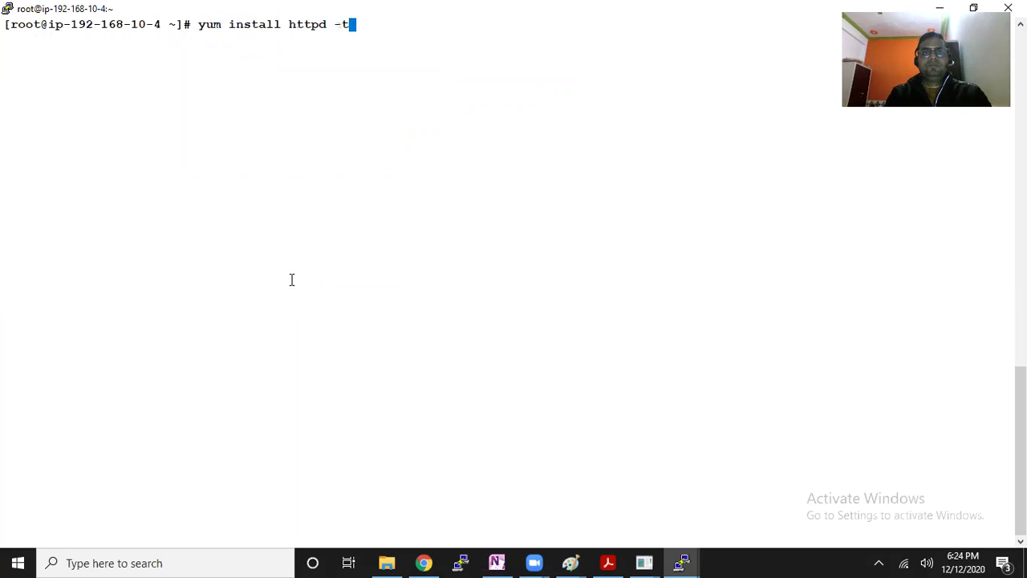
pyautogui.press('BackSpace')
pyautogui.write('y')
pyautogui.press('Return')
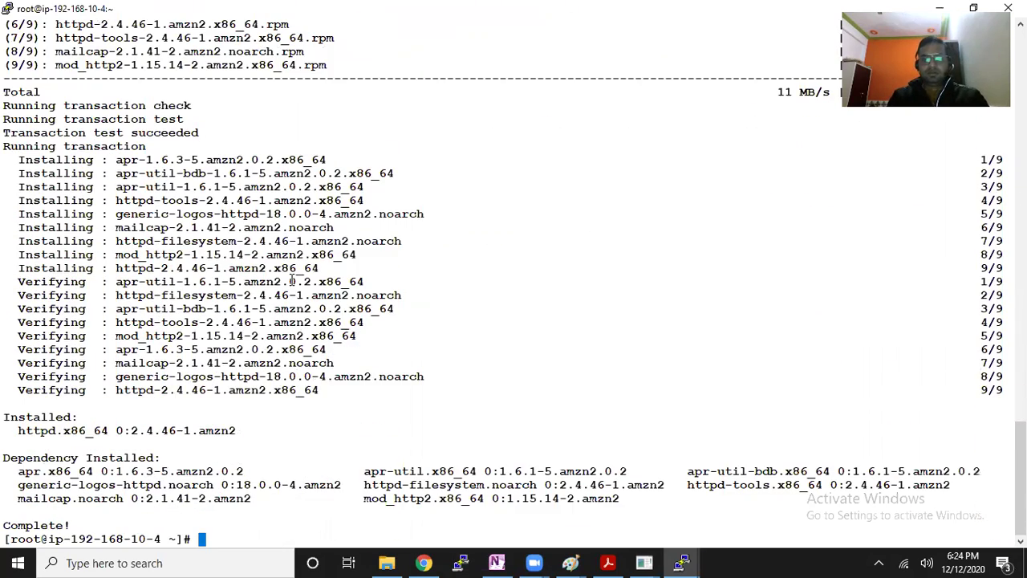
# Clear the terminal and start the web server with systemctl start httpd
pyautogui.hotkey('ctrl', 'l')
pyautogui.write('system')
pyautogui.press('BackSpace')
pyautogui.press('BackSpace')
pyautogui.press('BackSpace')
pyautogui.press('BackSpace')
pyautogui.press('BackSpace')
pyautogui.write('ystemctl ')
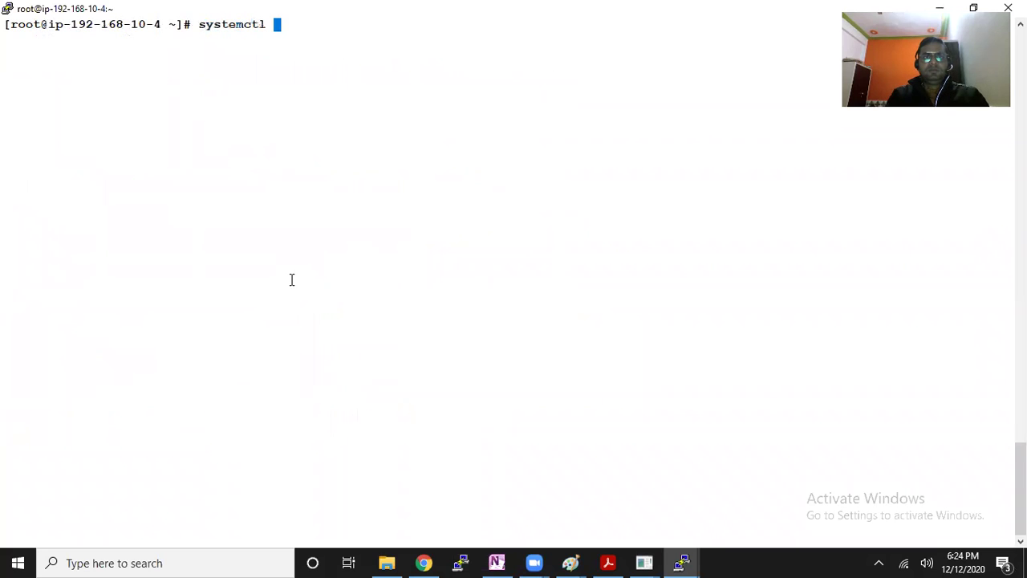
pyautogui.write('start httpd')
pyautogui.press('Return')
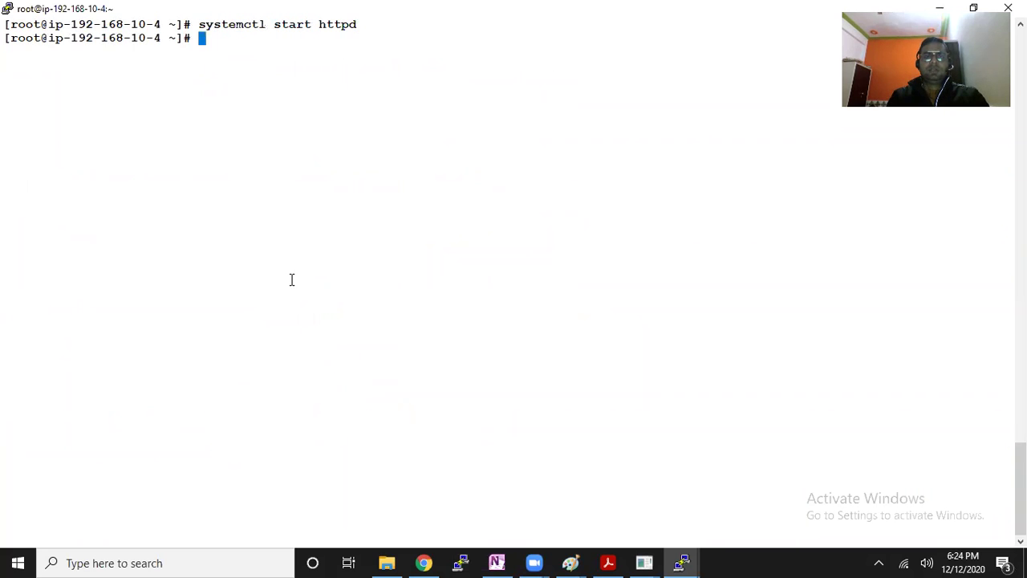
# Enable the web server at boot with systemctl enable httpd
pyautogui.press('Up')
pyautogui.press('Left')
pyautogui.press('Left')
pyautogui.press('Left')
pyautogui.press('Left')
pyautogui.press('Left')
pyautogui.press('BackSpace')
pyautogui.press('BackSpace')
pyautogui.press('BackSpace')
pyautogui.press('BackSpace')
pyautogui.press('BackSpace')
pyautogui.press('BackSpace')
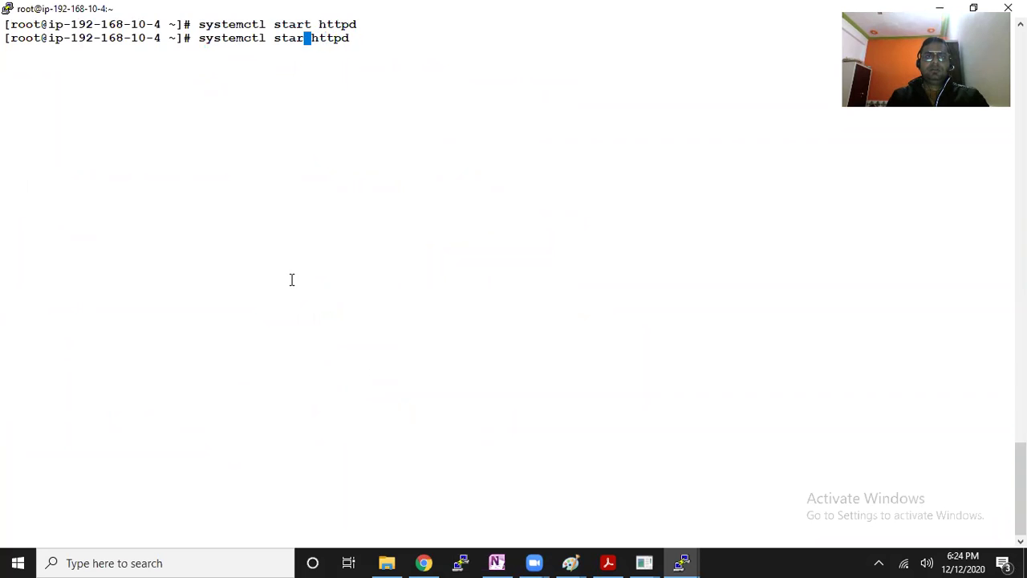
pyautogui.write('enable')
pyautogui.press('Return')
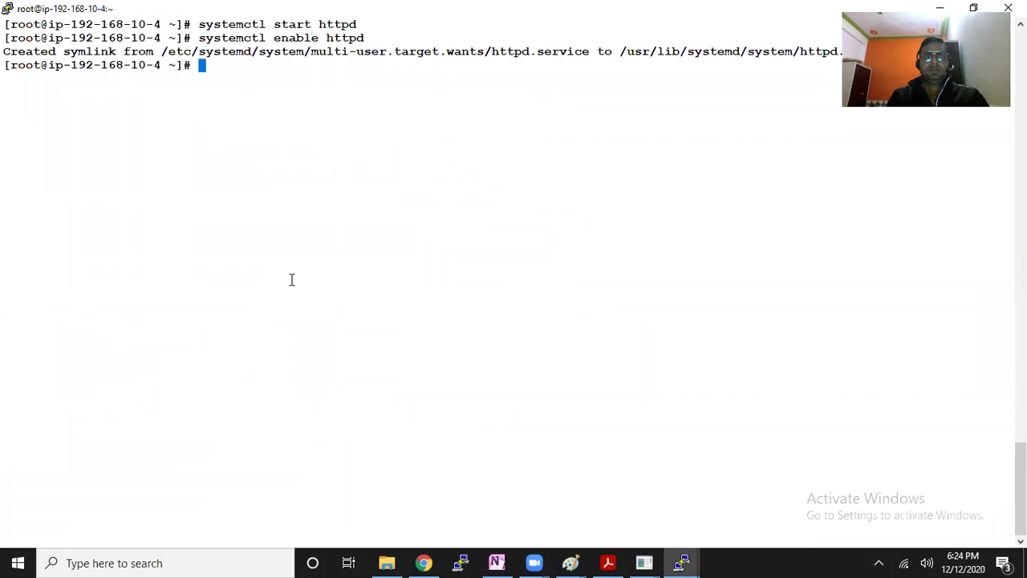
# Write the text "This is for testing of ENIC" to /var/www/html/index.html with an echo redirect
pyautogui.press('Return')
pyautogui.write('echo "This "')
pyautogui.press('Left')
pyautogui.write('This is for testing')
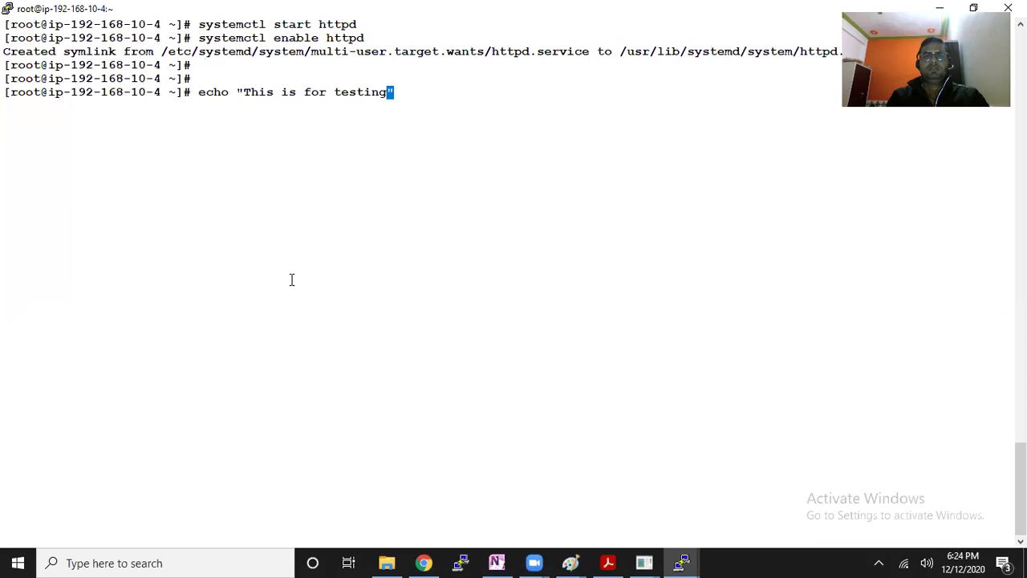
pyautogui.write(' of ENIC')
pyautogui.press('Right')
pyautogui.write('> ')
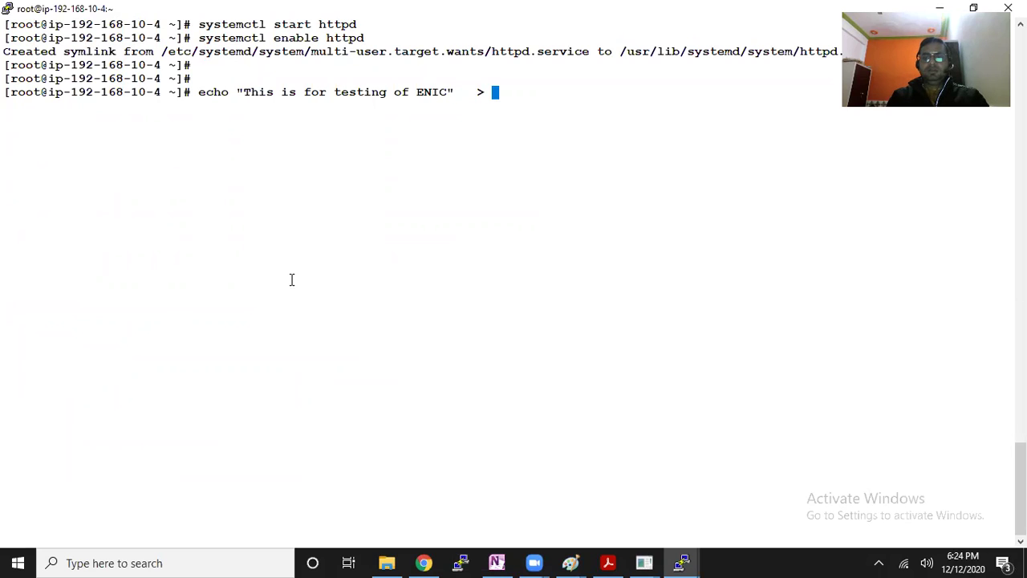
pyautogui.write('/var/www/')
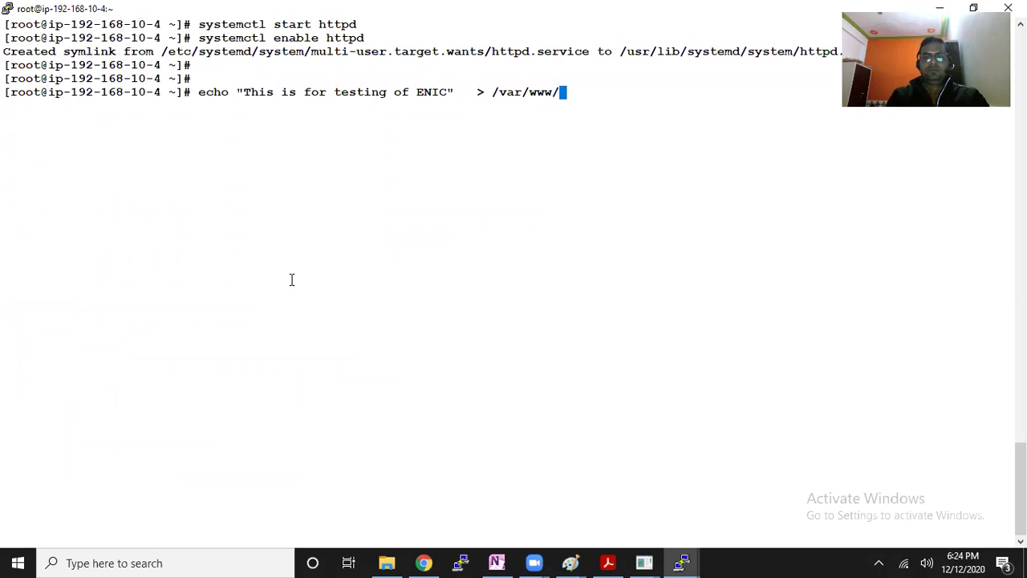
pyautogui.write('html/index.html')
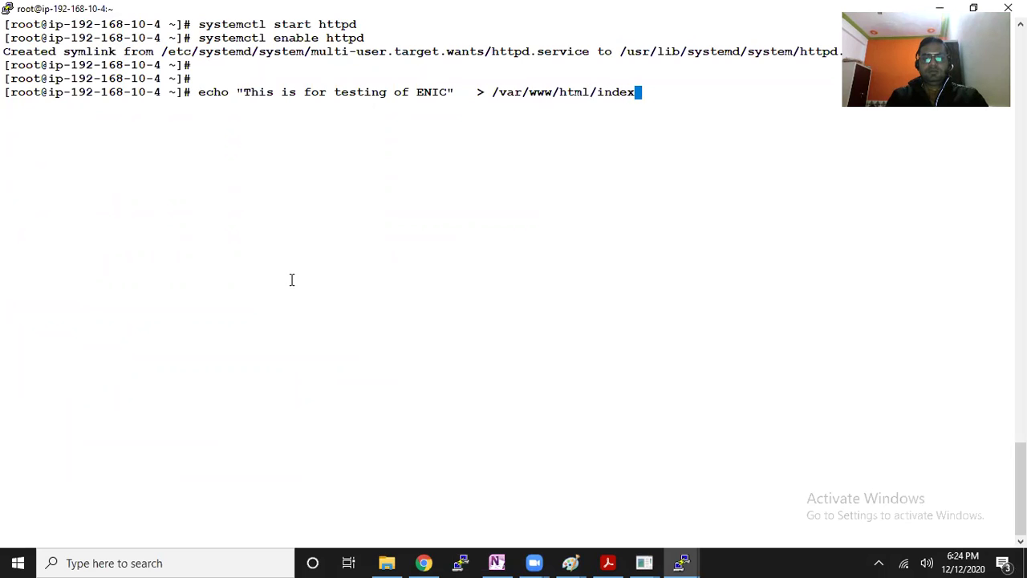
pyautogui.press('Return')
pyautogui.press('Return')
# Request the test page with curl from 192.168.10.4 and from 192.168.10.5
pyautogui.write('cur')
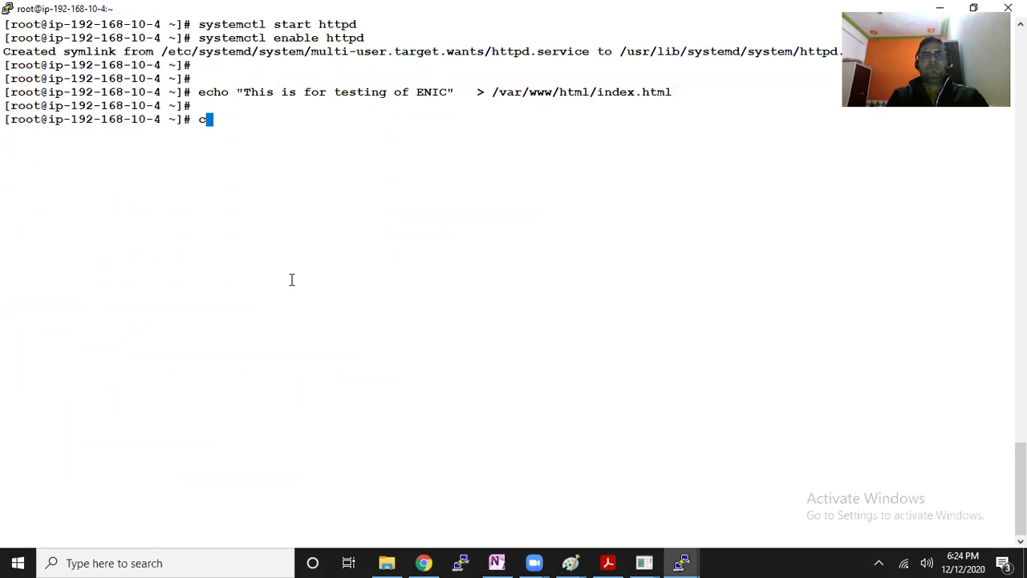
pyautogui.write('l 192.168.10.4')
pyautogui.press('Return')
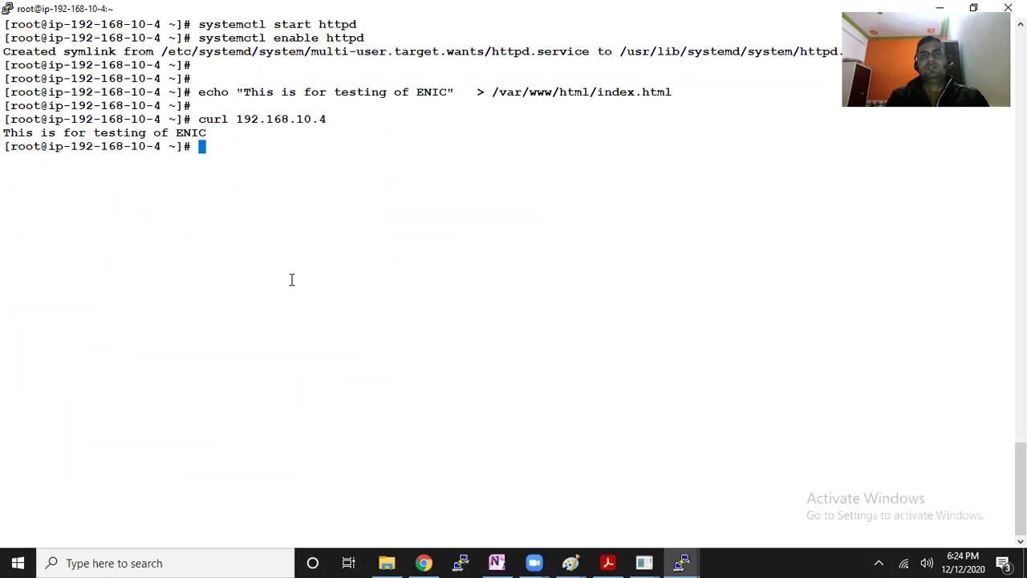
pyautogui.press('Up')
pyautogui.press('BackSpace')
pyautogui.write('5')
pyautogui.press('Return')
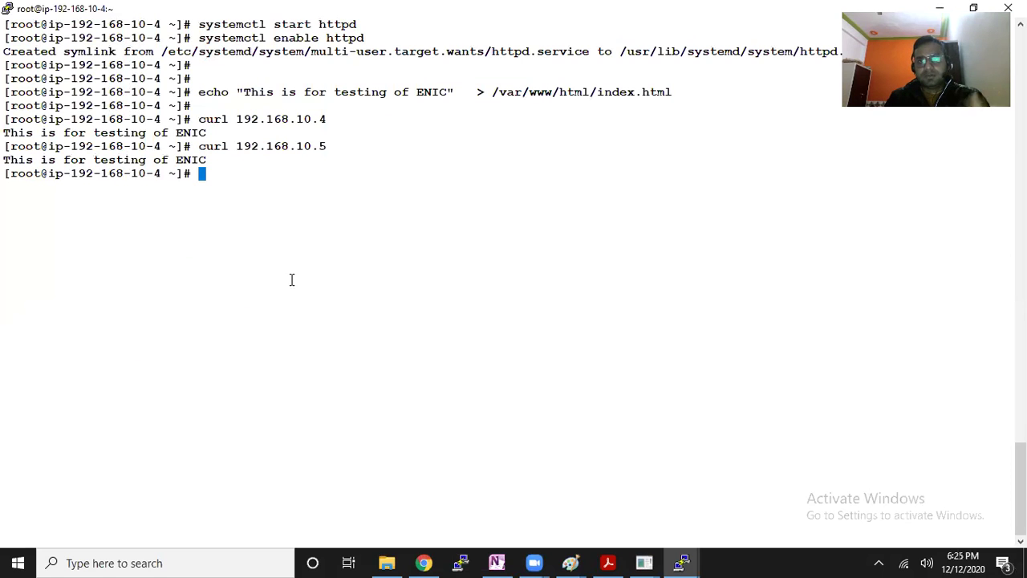
pyautogui.press('Return')
pyautogui.press('Return')
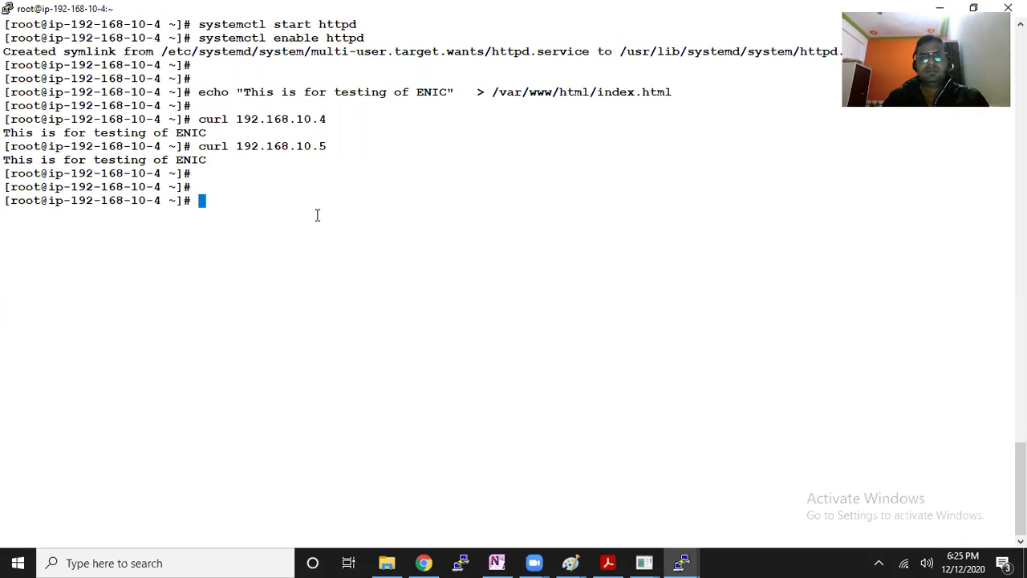
# Run ip a and examine the MAC address and IP address of the eth1 interface
pyautogui.moveTo(569, 561)
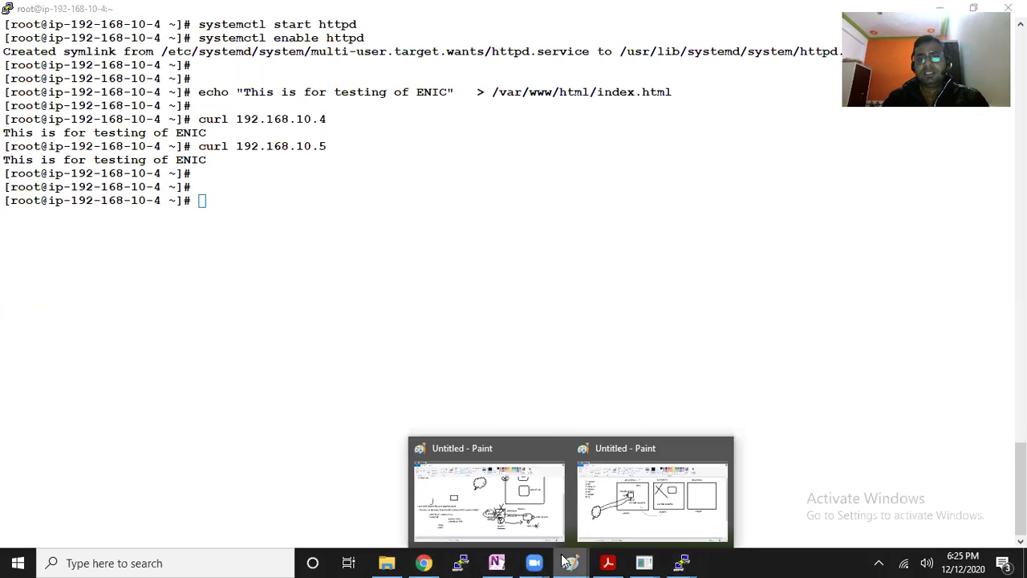
pyautogui.click(506, 269)
pyautogui.write('ip a')
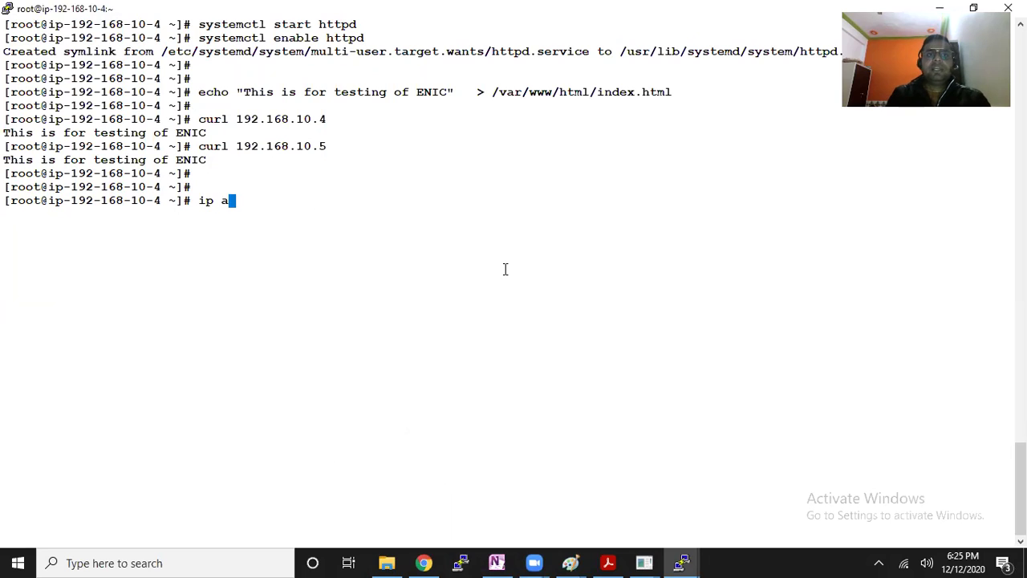
pyautogui.press('Return')
pyautogui.moveTo(117, 390); pyautogui.dragTo(243, 390)
pyautogui.moveTo(100, 403); pyautogui.dragTo(149, 402)
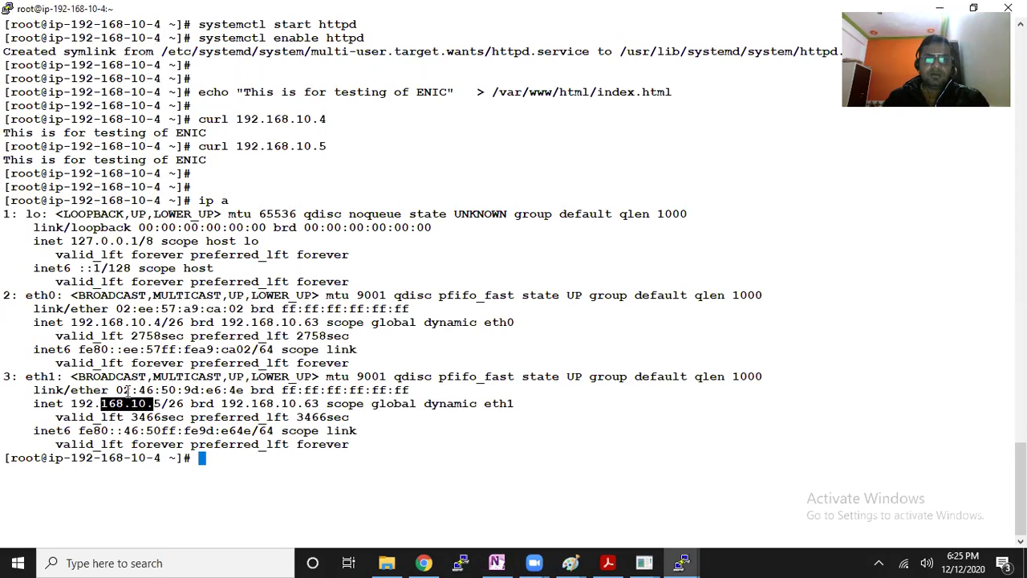
pyautogui.moveTo(124, 390); pyautogui.dragTo(196, 390)
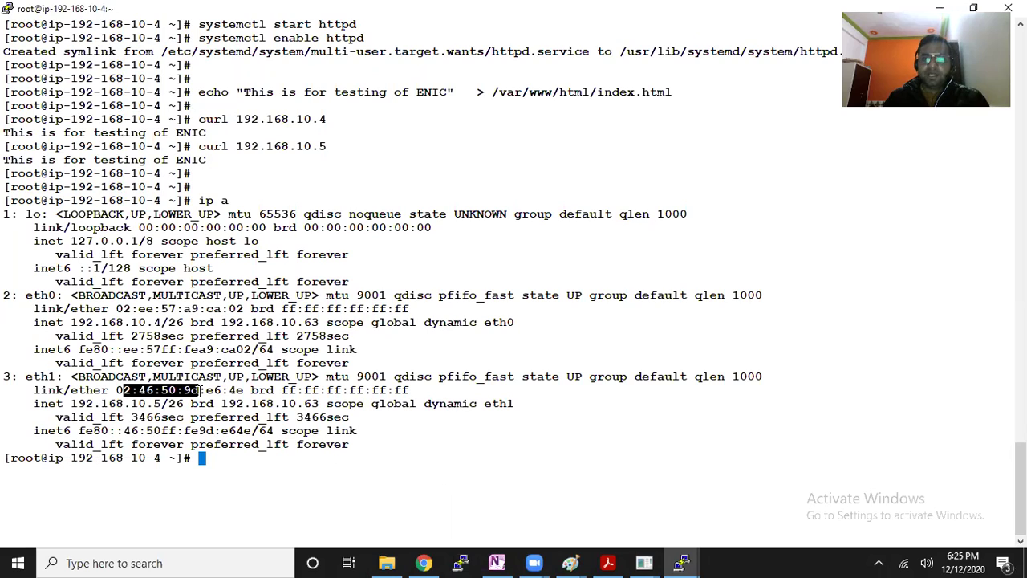
pyautogui.click(190, 390)
pyautogui.moveTo(169, 390); pyautogui.dragTo(204, 391)
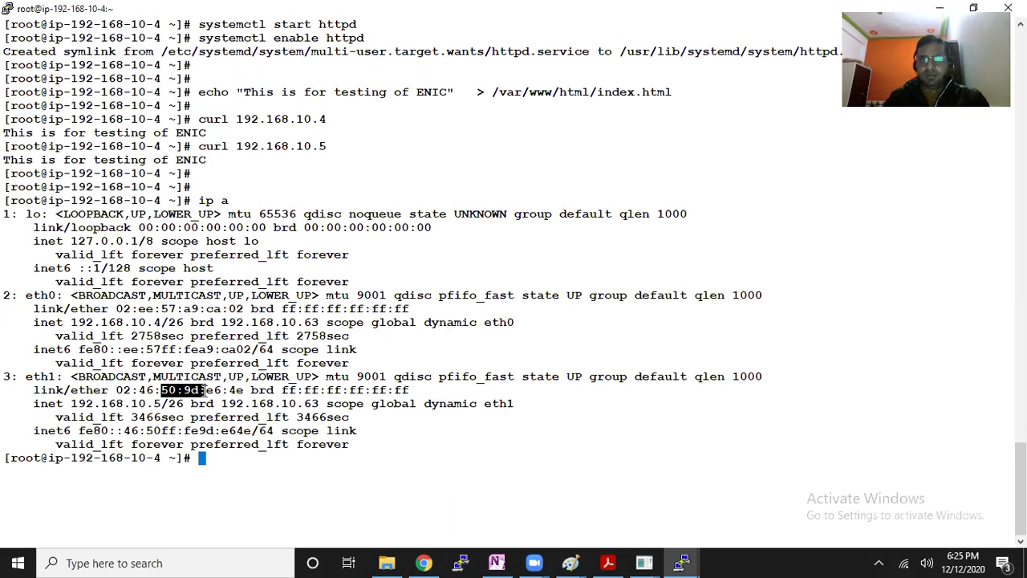
pyautogui.moveTo(26, 376); pyautogui.dragTo(47, 376)
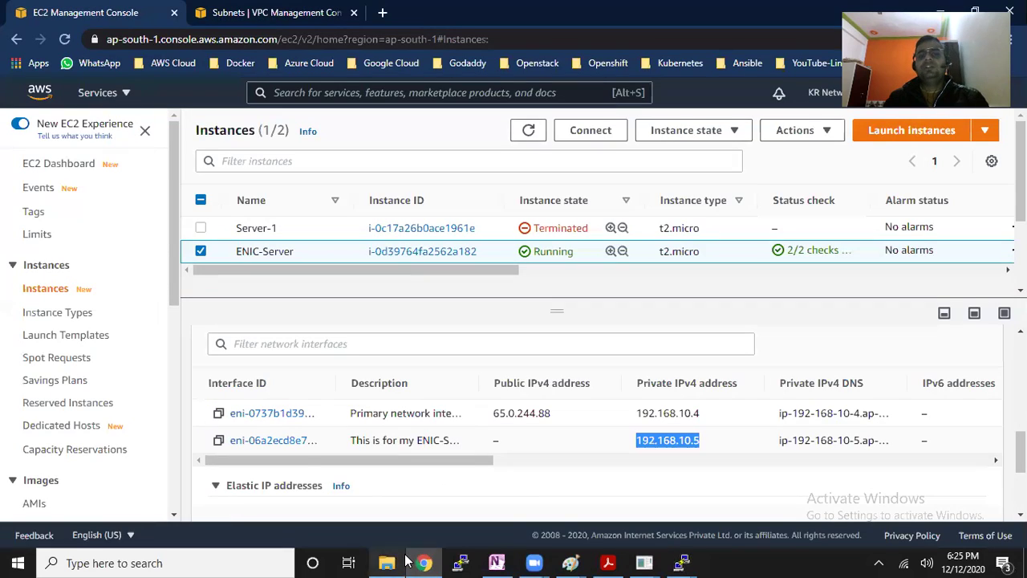
# Switch to the EC2 console in Chrome and start a new instance with the Amazon Linux 2 AMI (64-bit x86) and type t2.micro
pyautogui.click(424, 563)
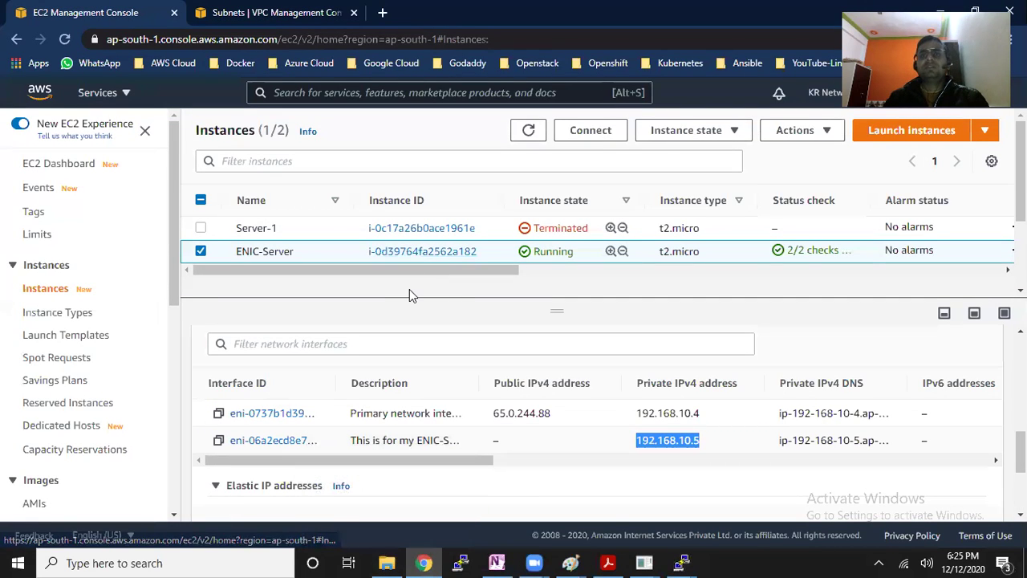
pyautogui.click(914, 133)
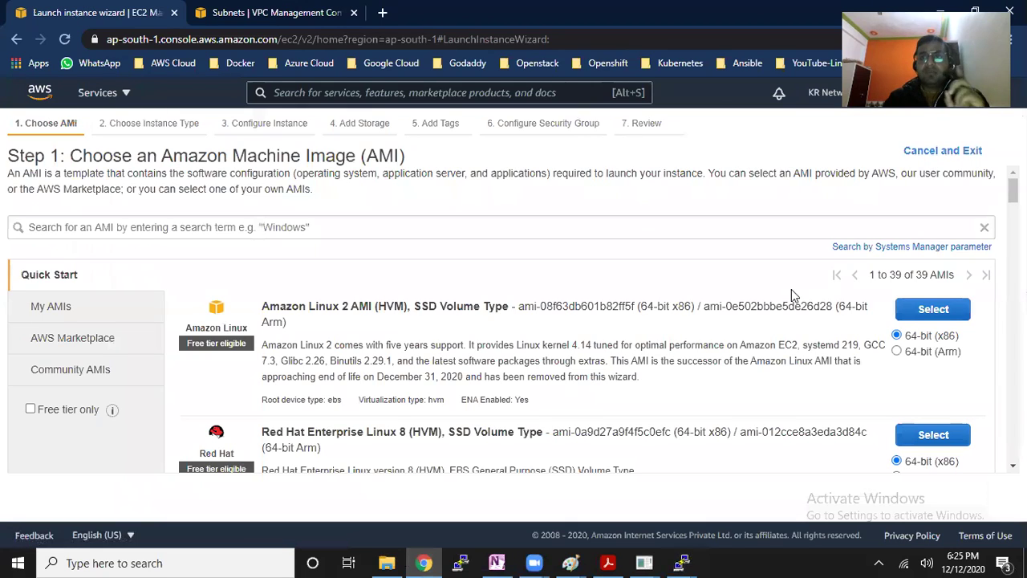
pyautogui.click(936, 314)
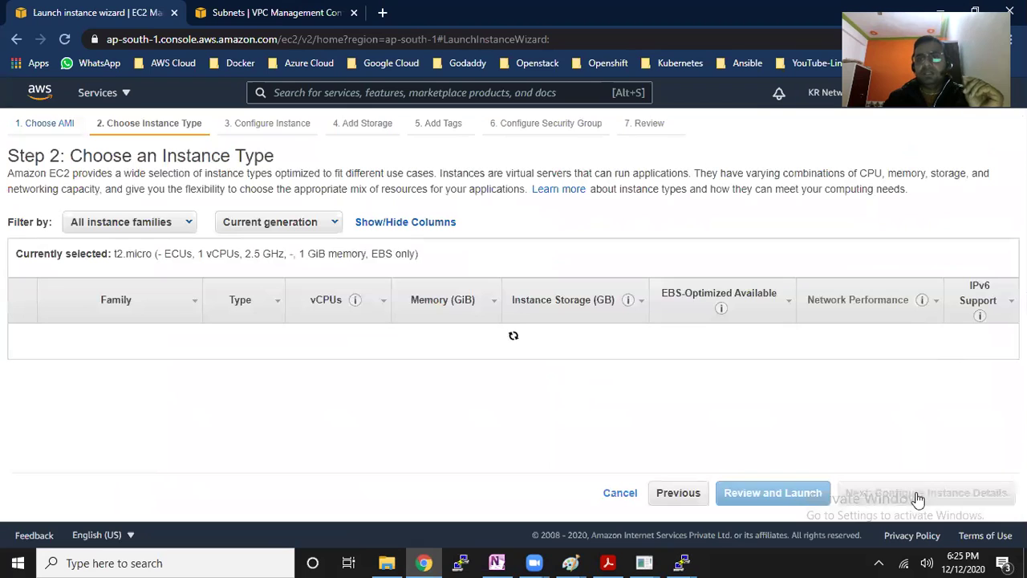
pyautogui.click(956, 502)
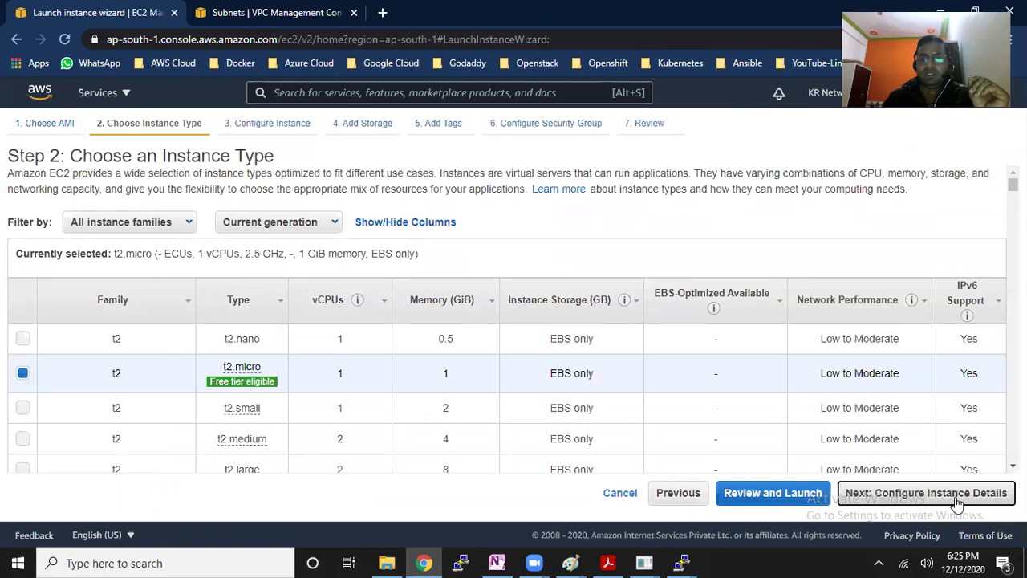
# Set the instance's network to my-vpc and enable auto-assignment of a public IP
pyautogui.click(466, 290)
pyautogui.click(452, 337)
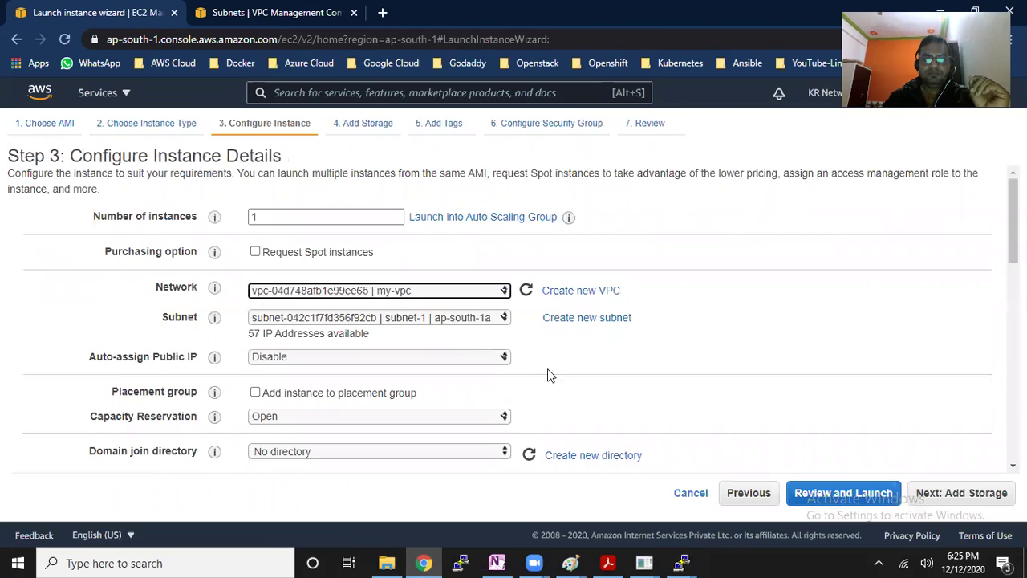
pyautogui.click(493, 357)
pyautogui.click(409, 398)
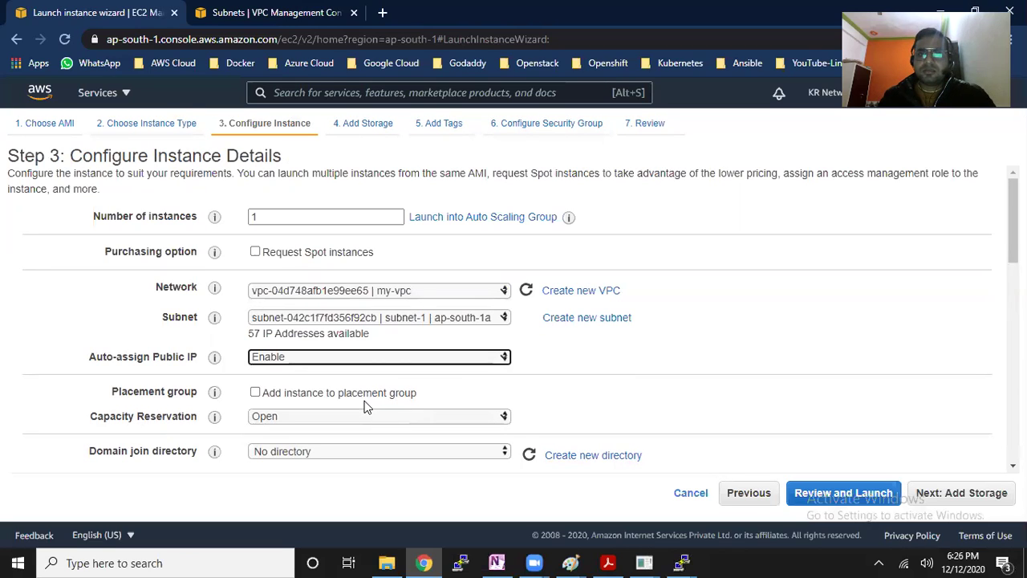
pyautogui.moveTo(89, 356); pyautogui.dragTo(158, 355)
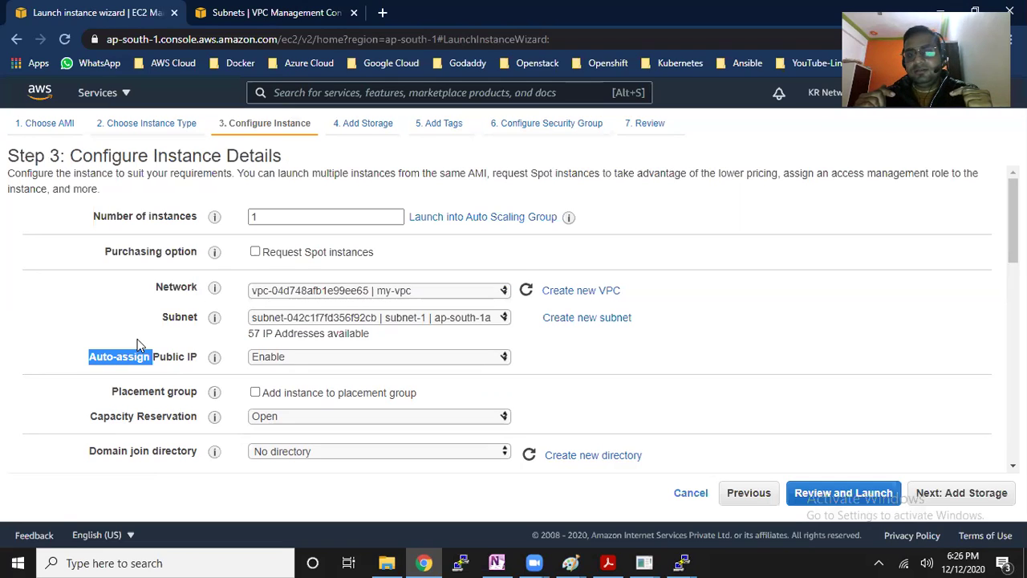
pyautogui.click(150, 356)
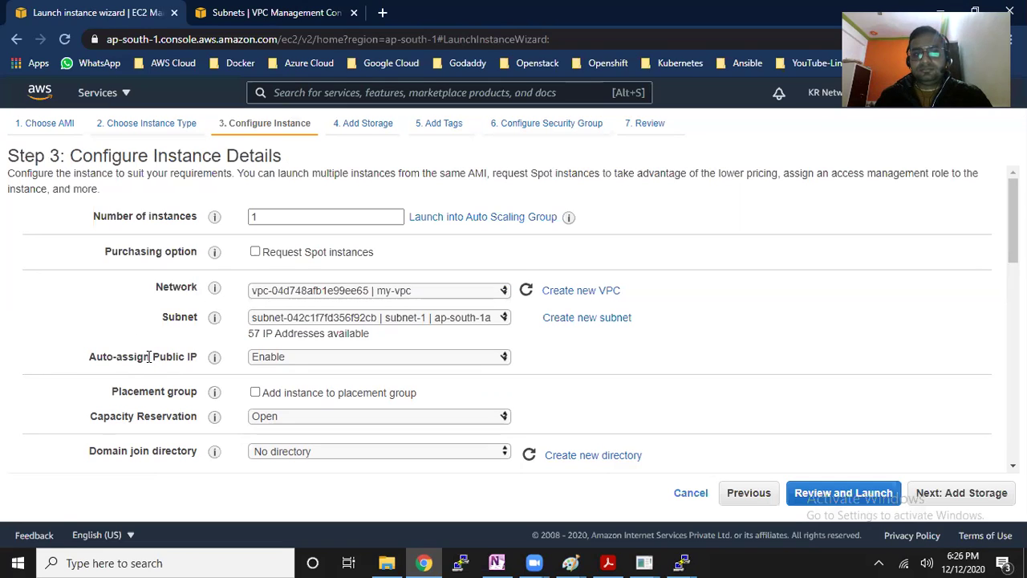
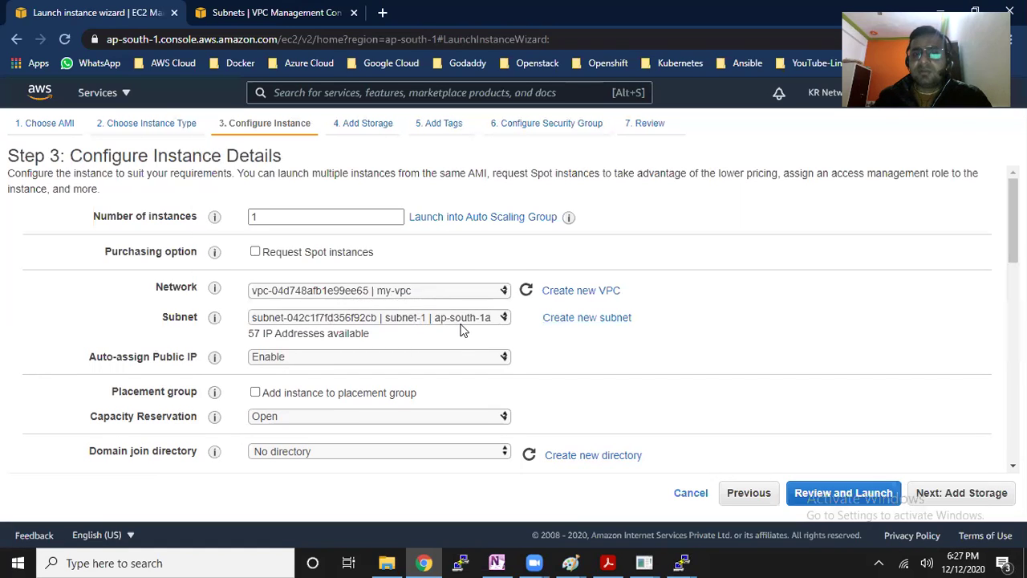
# Keep the default storage and add a tag with the key Name and the value Server-2
pyautogui.click(961, 502)
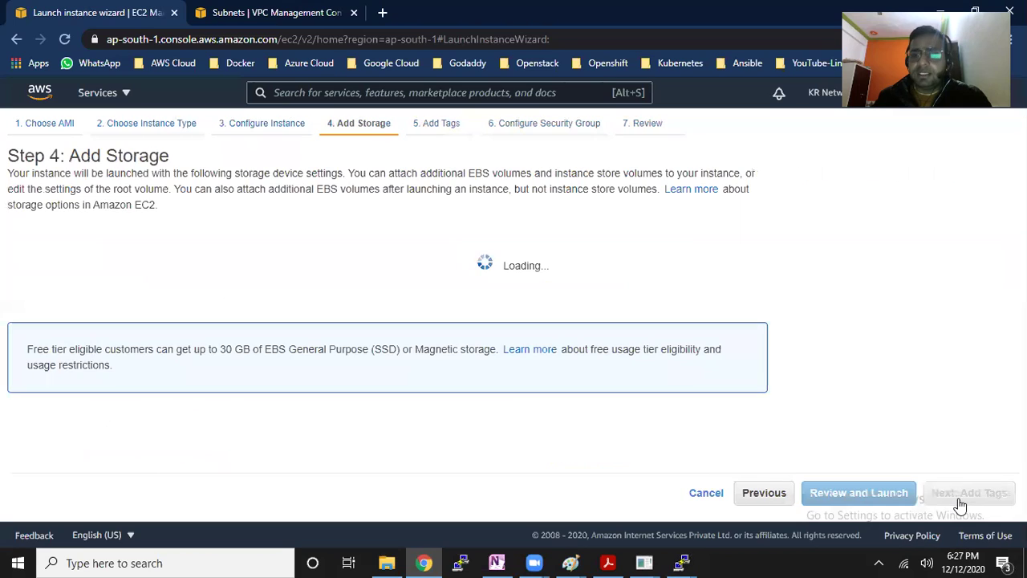
pyautogui.click(967, 494)
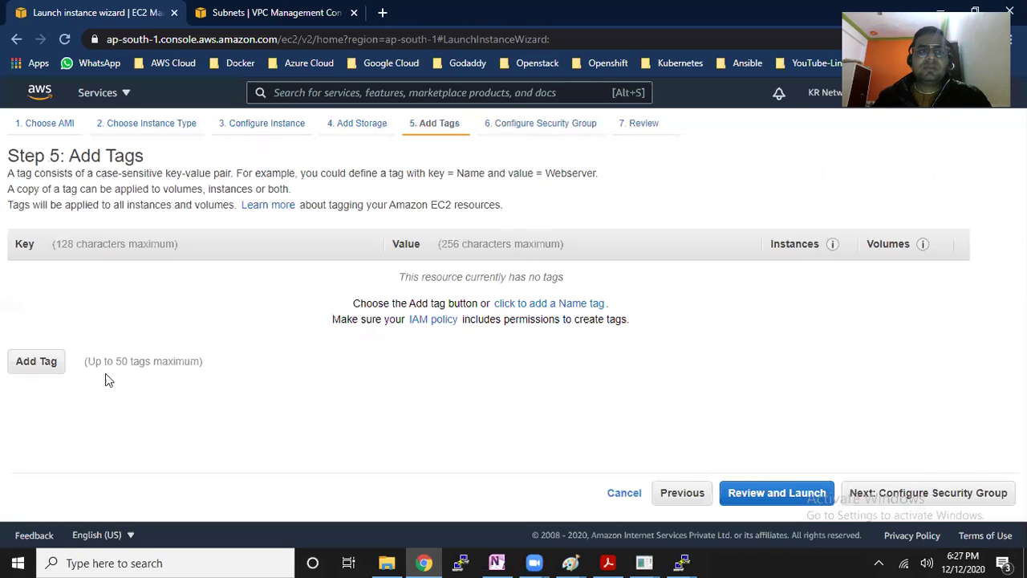
pyautogui.click(42, 361)
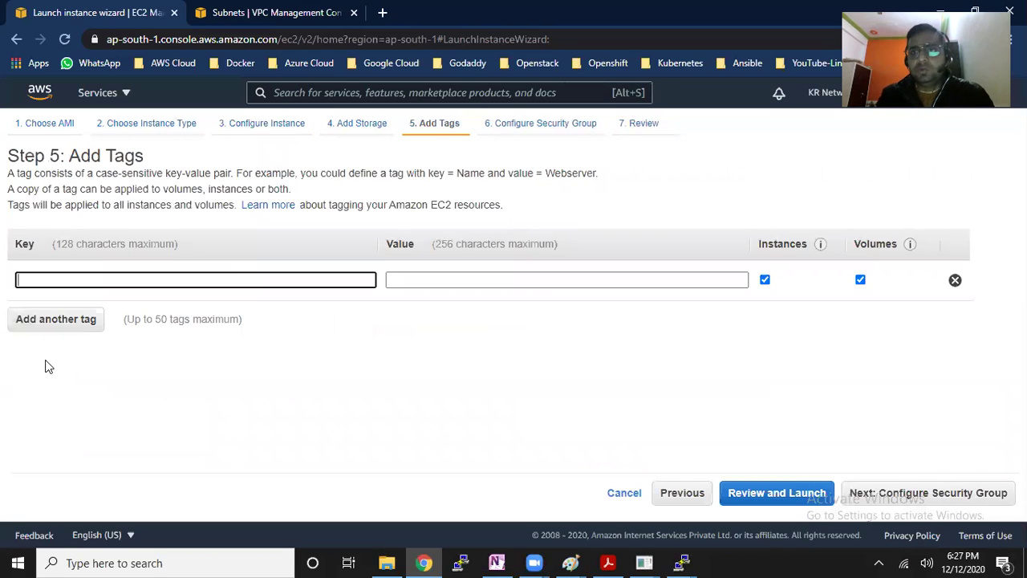
pyautogui.write('Name')
pyautogui.press('Tab')
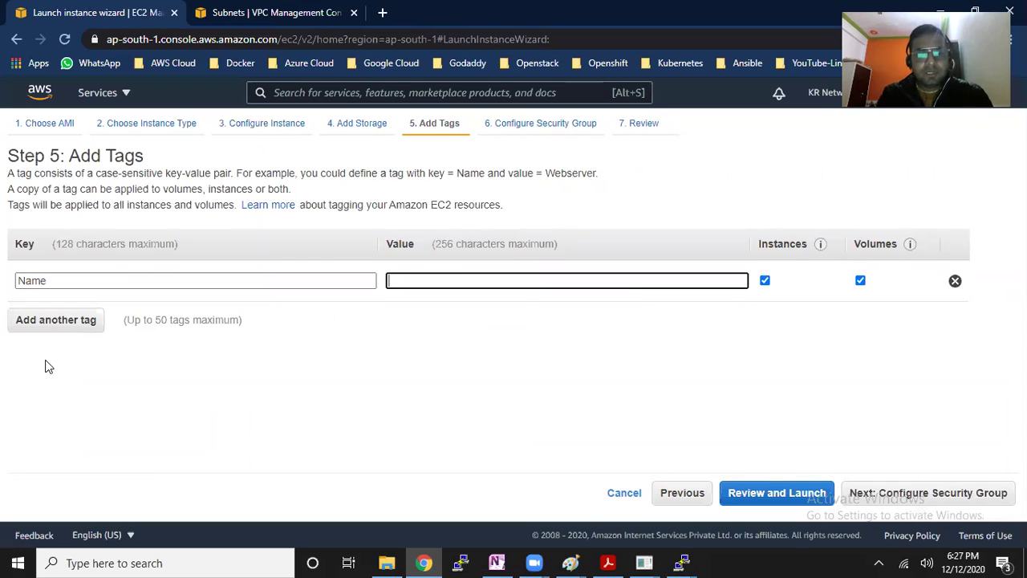
pyautogui.write('Server-2')
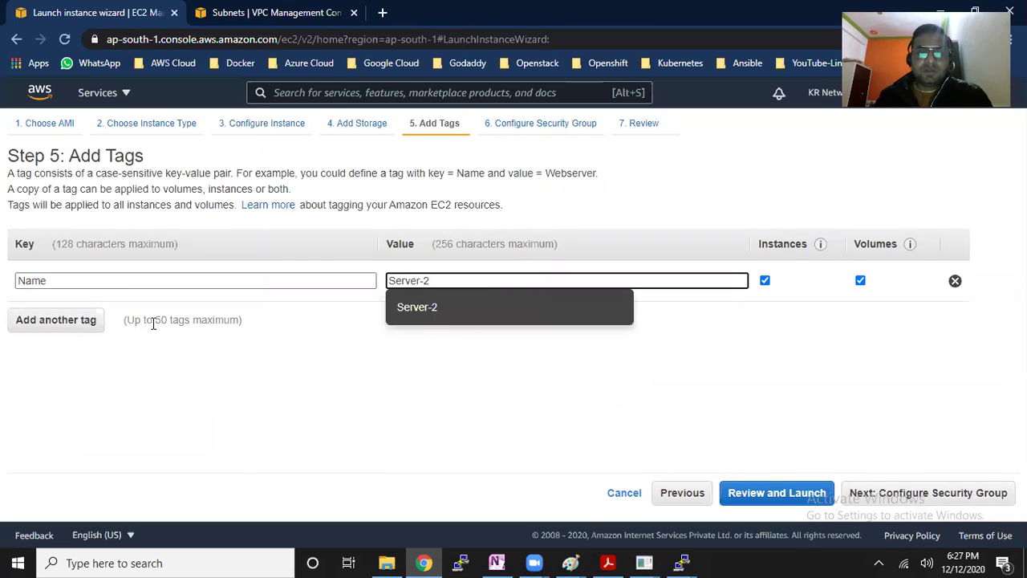
pyautogui.click(477, 385)
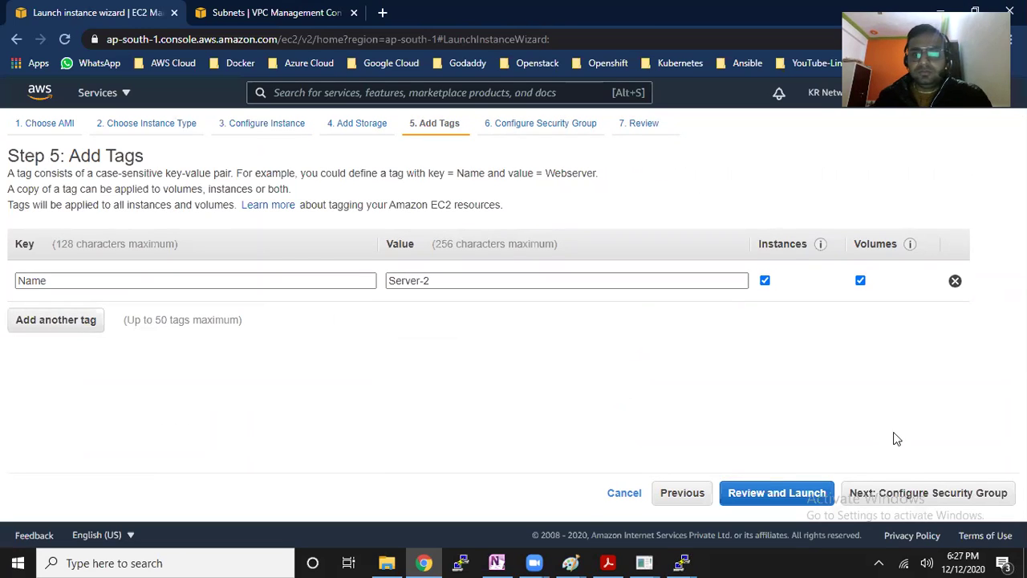
# Assign the existing default VPC security group to the new instance
pyautogui.click(928, 492)
pyautogui.click(281, 249)
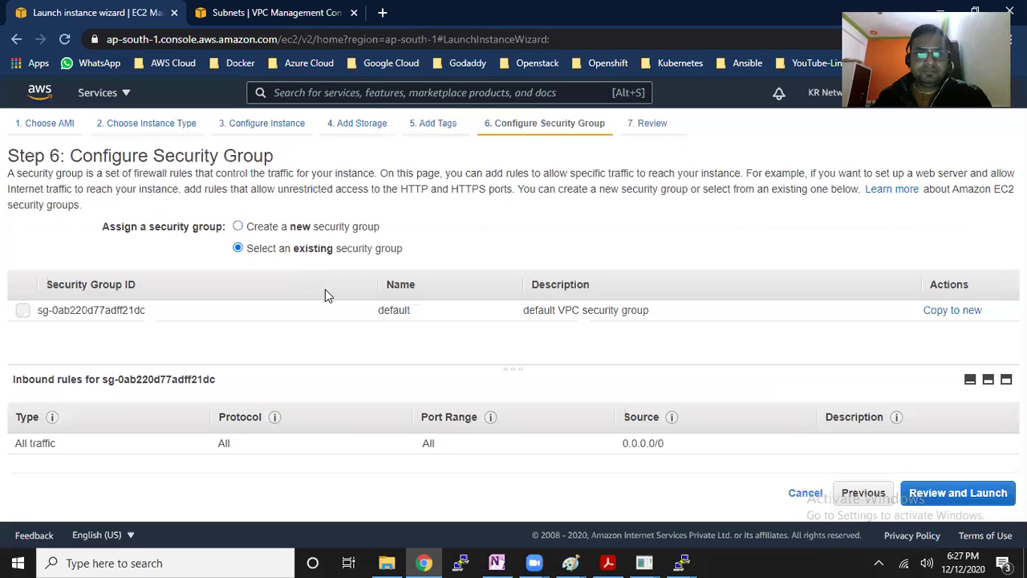
pyautogui.click(325, 305)
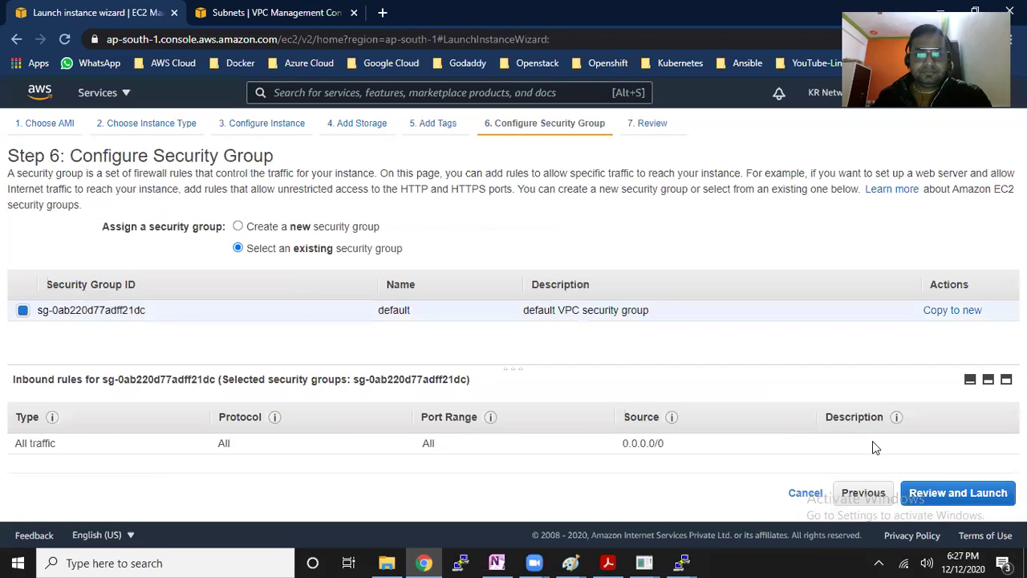
# Launch the instance with the existing key pair mumbai-key, acknowledging access to the private key file
pyautogui.click(957, 493)
pyautogui.click(986, 493)
pyautogui.click(363, 367)
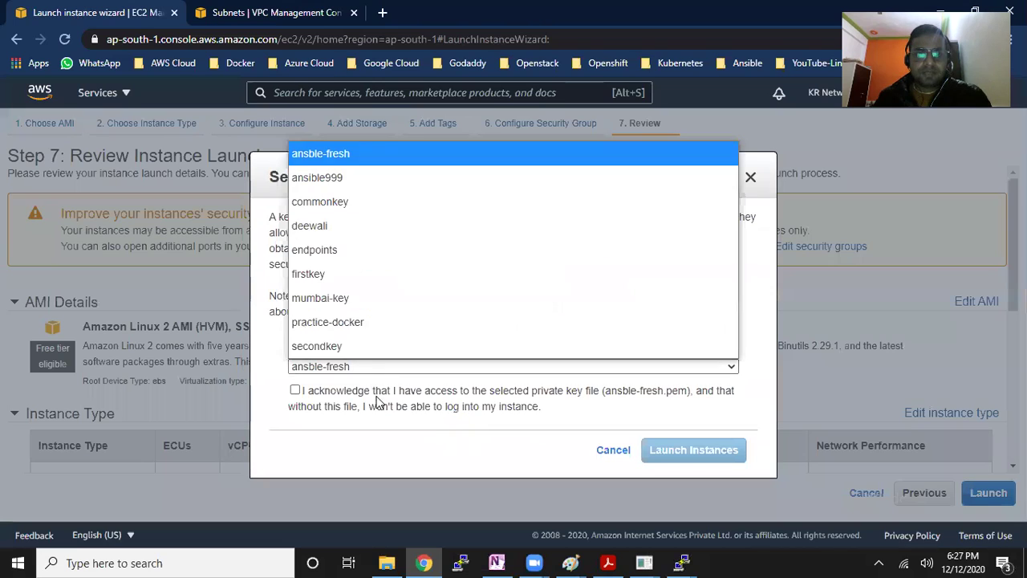
pyautogui.click(367, 300)
pyautogui.click(295, 390)
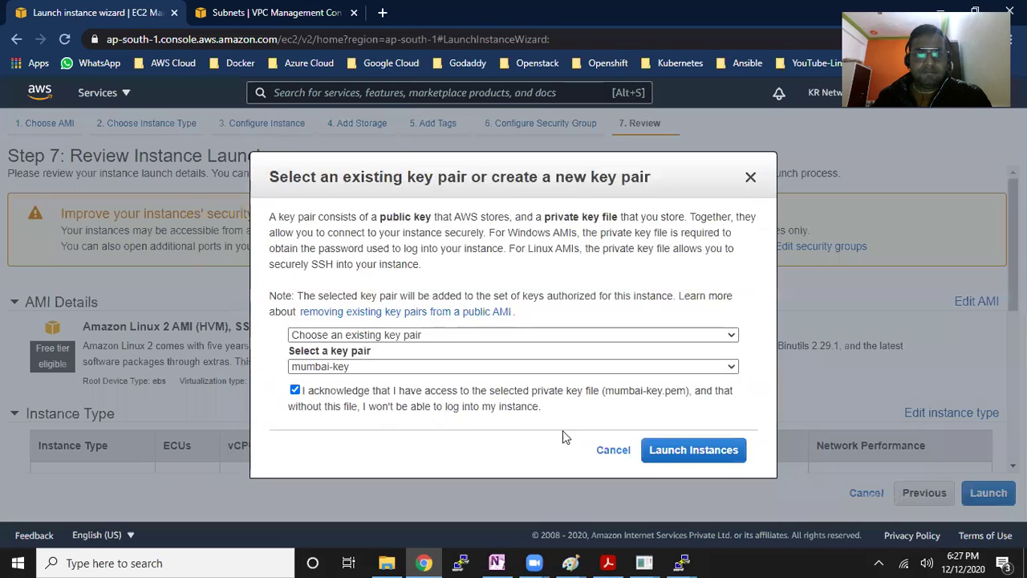
pyautogui.click(699, 450)
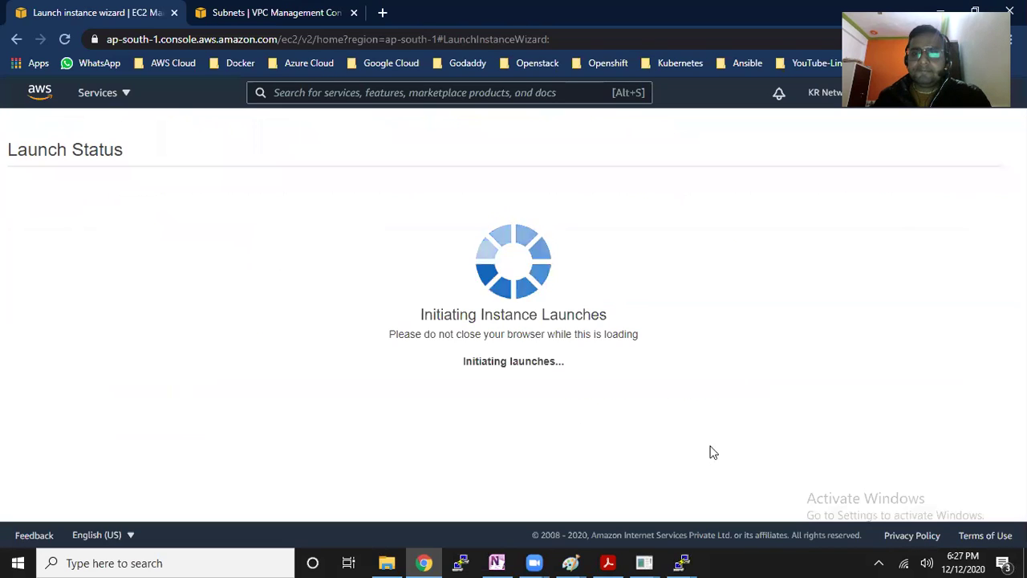
# Return to the instances list, select Server-2 and copy its public IPv4 address
pyautogui.scroll(-3, 771, 441)
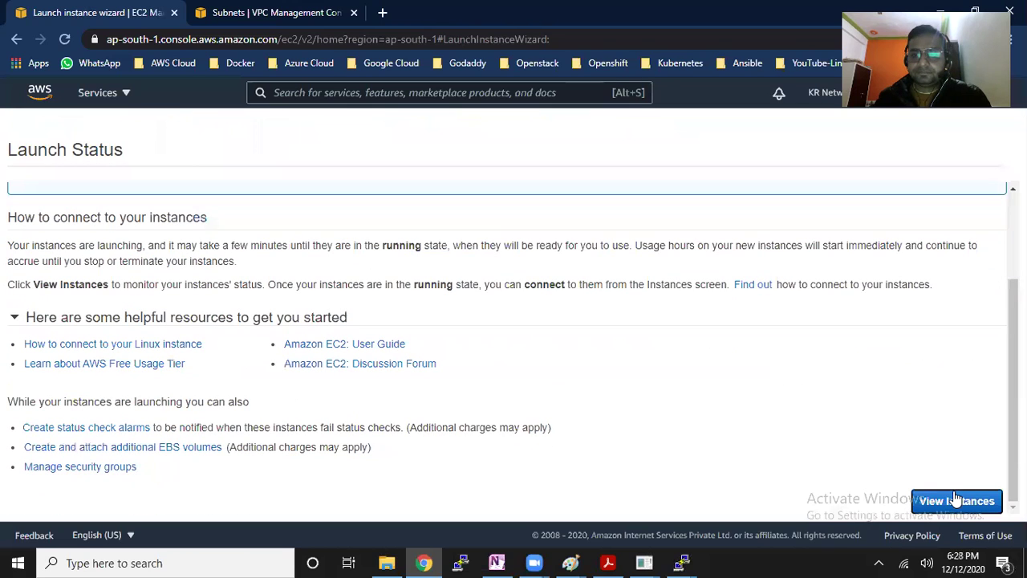
pyautogui.click(954, 499)
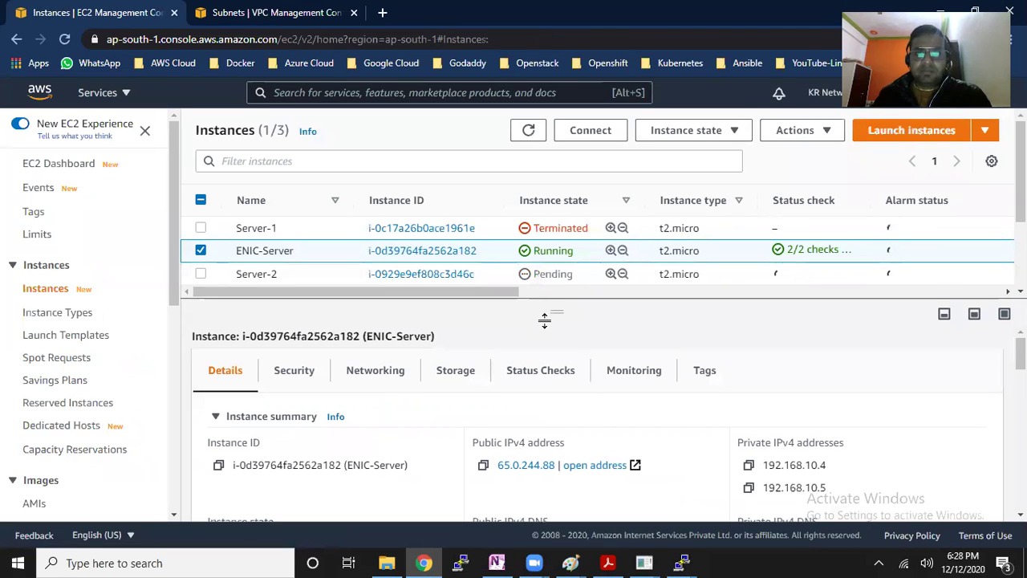
pyautogui.moveTo(544, 320); pyautogui.dragTo(544, 341)
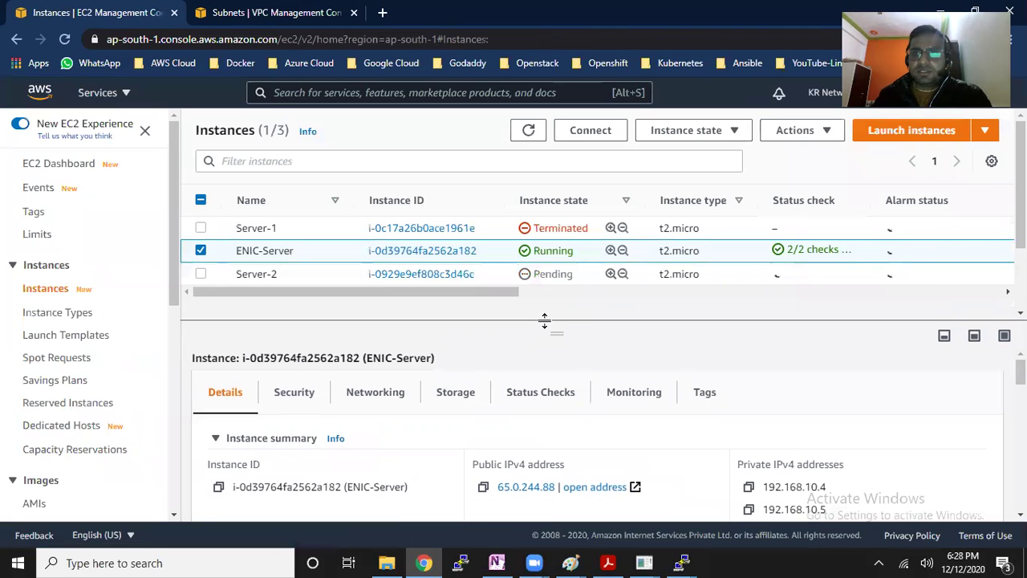
pyautogui.click(573, 276)
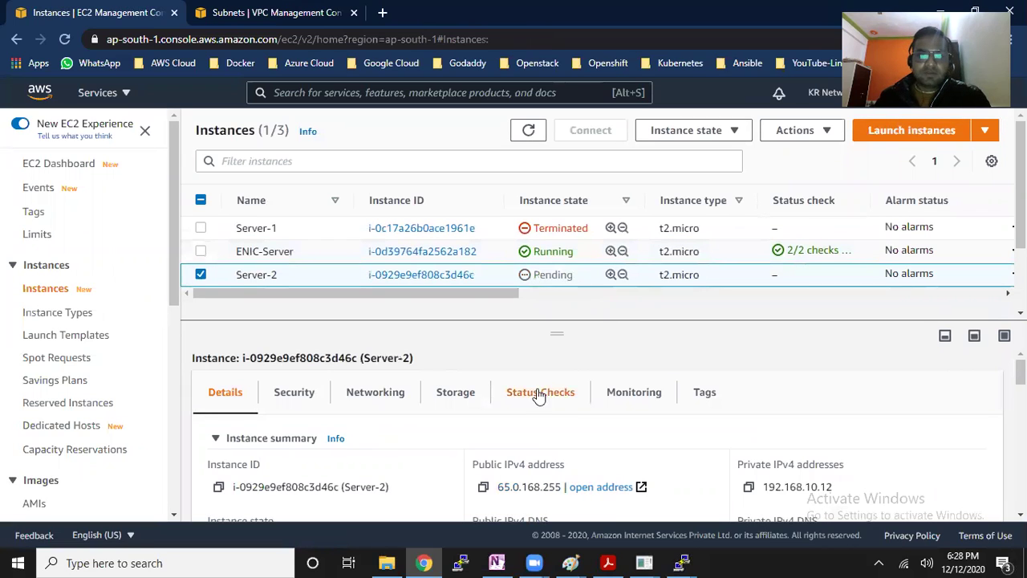
pyautogui.click(483, 487)
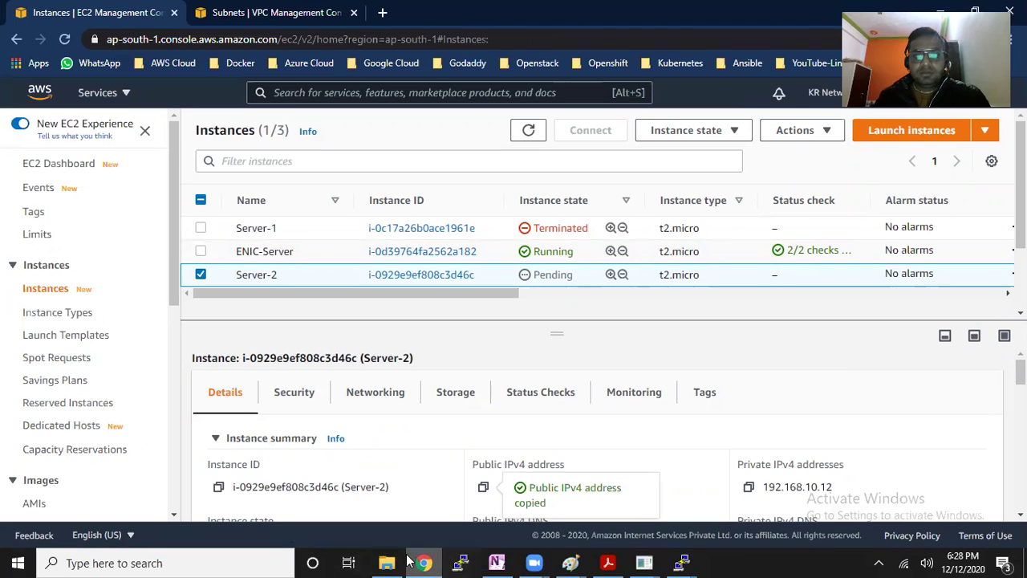
pyautogui.click(463, 563)
pyautogui.click(512, 312)
pyautogui.click(638, 304)
pyautogui.click(560, 211)
pyautogui.hotkey('ctrl', 'v')
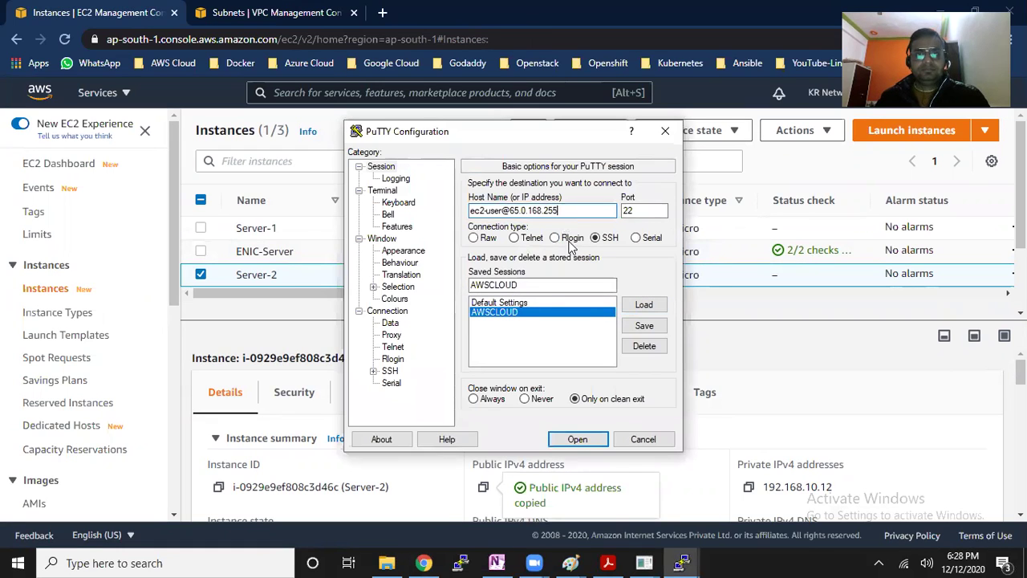
pyautogui.click(577, 439)
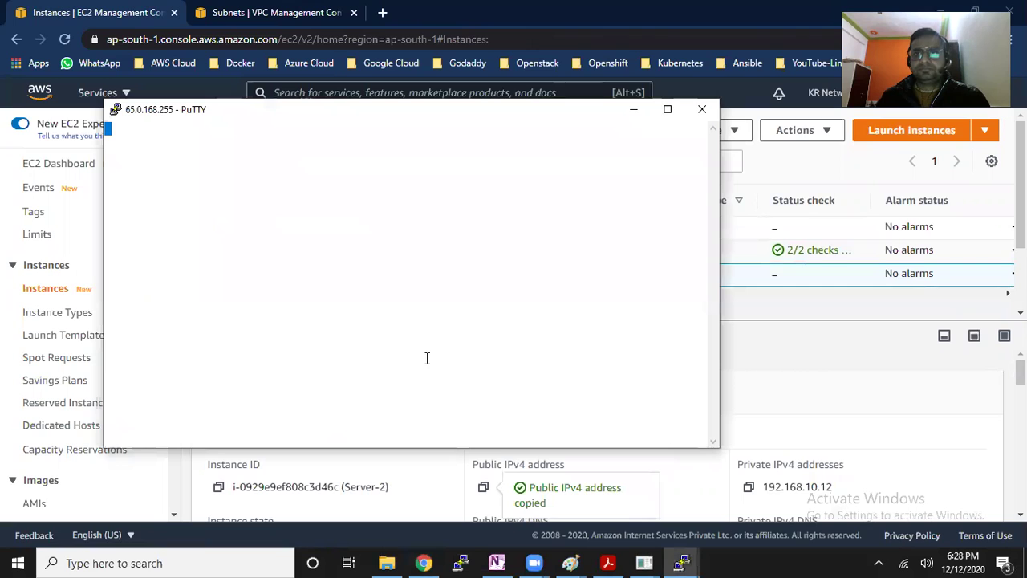
pyautogui.click(571, 337)
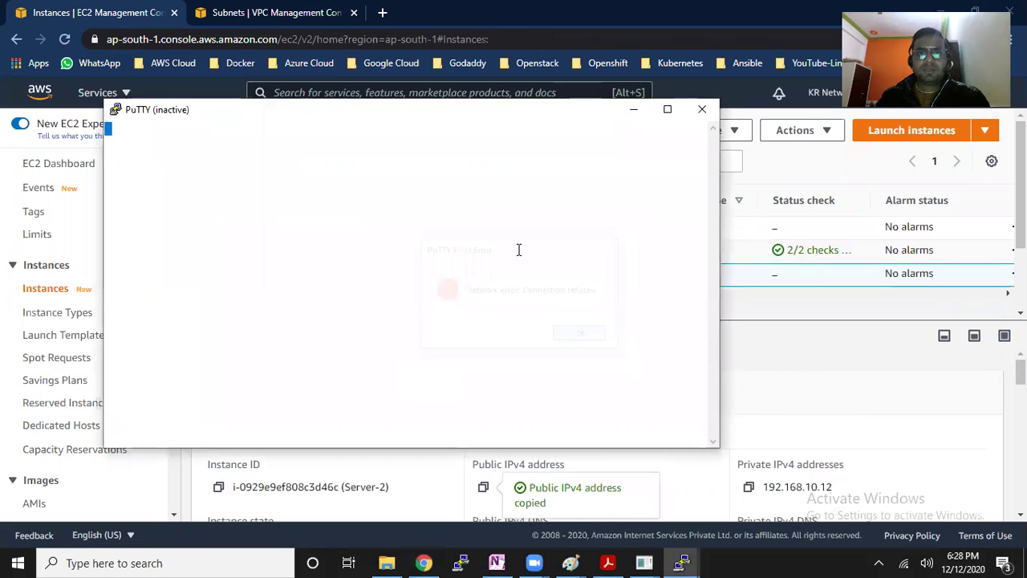
# Restart the PuTTY session to Server-2 and accept the server's host key
pyautogui.rightClick(477, 107)
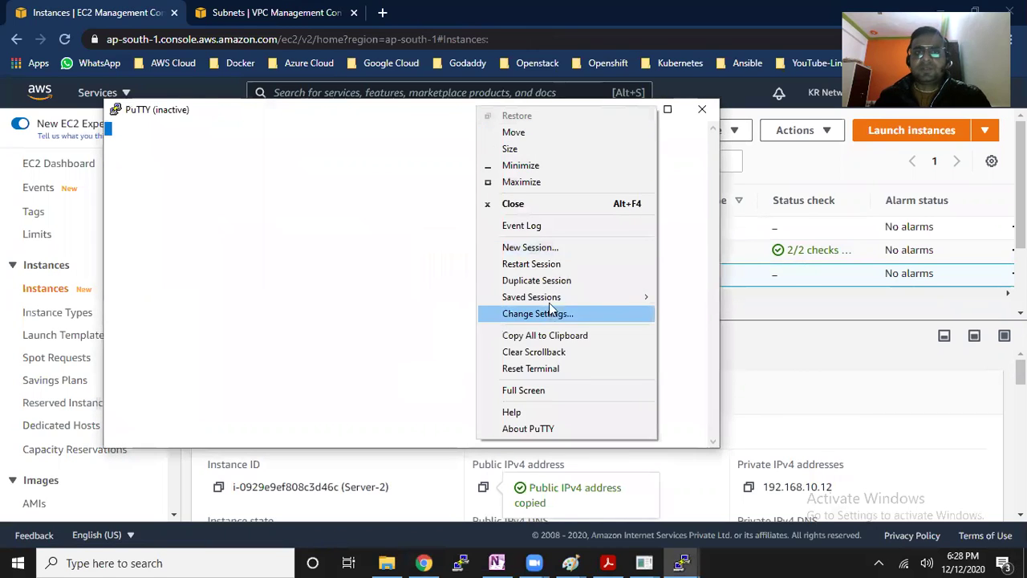
pyautogui.click(550, 267)
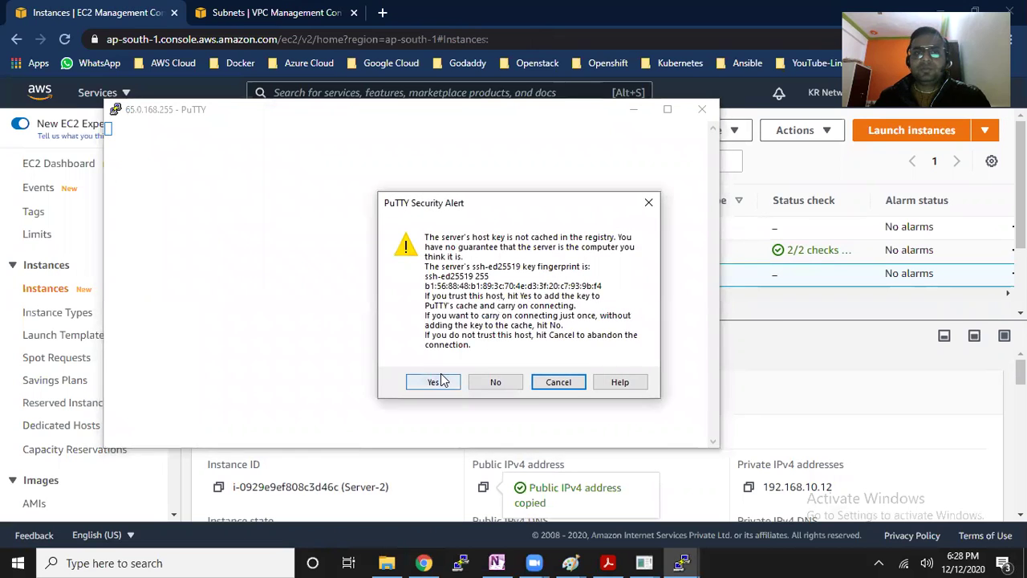
pyautogui.click(437, 381)
# Switch to the root user with sudo -i and list the network interfaces with ip a
pyautogui.write('su')
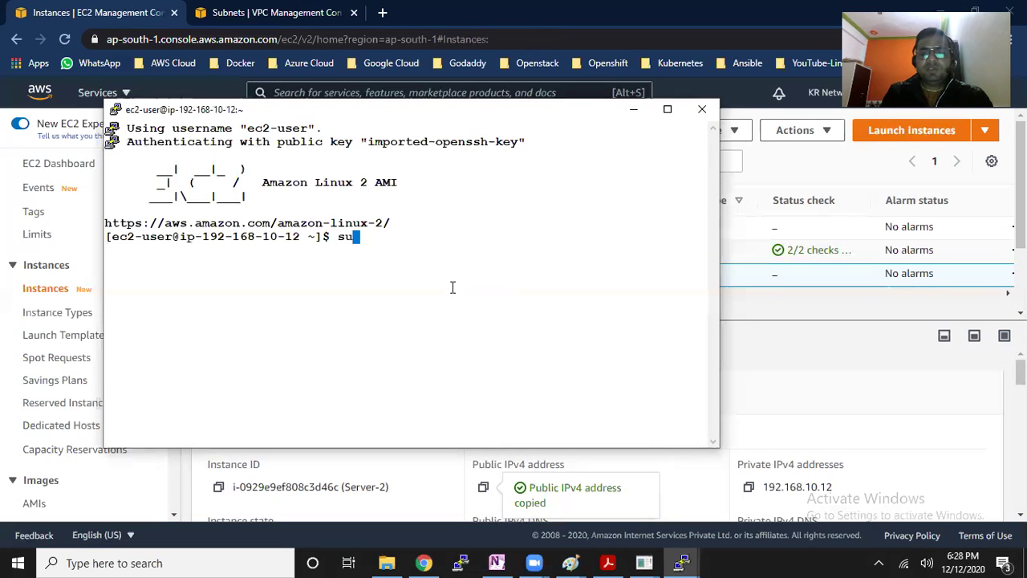
pyautogui.write('do -i')
pyautogui.press('Return')
pyautogui.press('Return')
pyautogui.write('ip a')
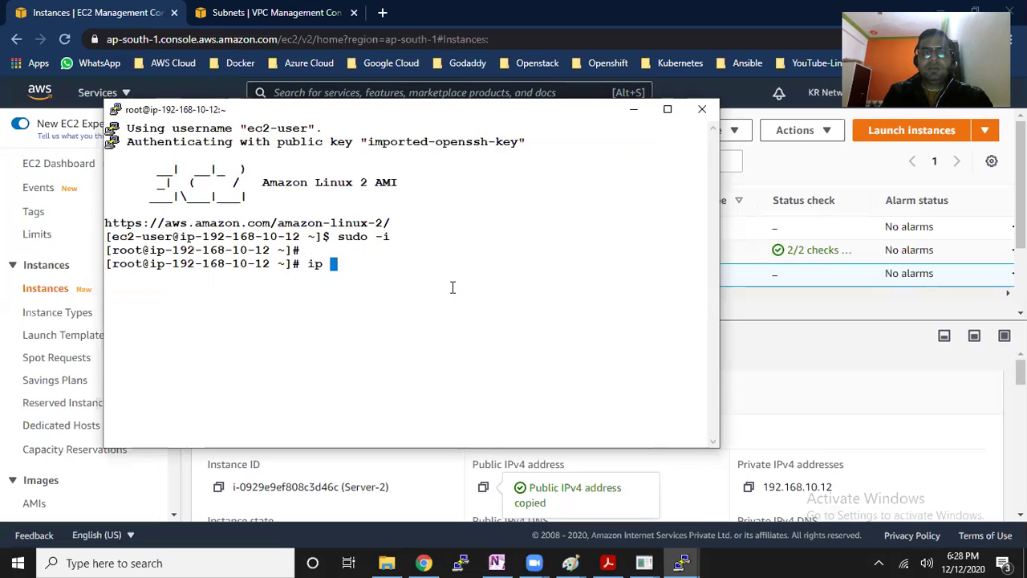
pyautogui.press('Return')
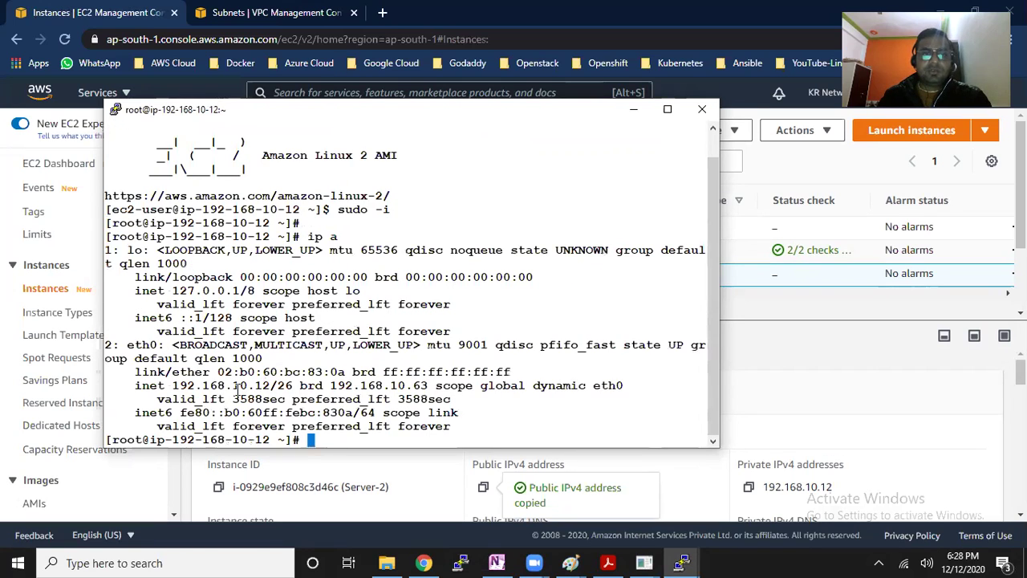
# Maximize the Server-2 terminal and examine the eth0 interface and its private IP address in the ip a output
pyautogui.moveTo(233, 385); pyautogui.dragTo(268, 388)
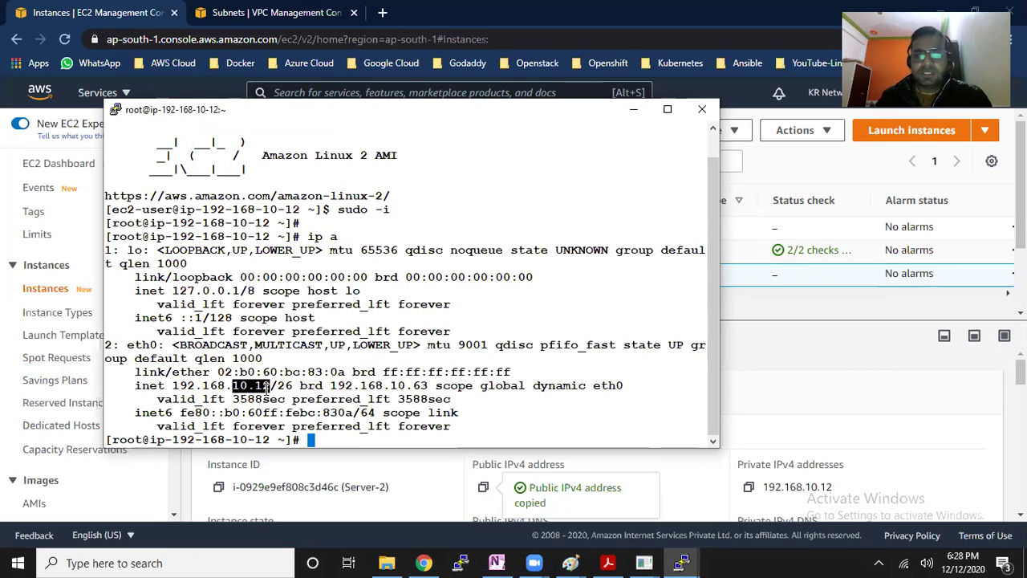
pyautogui.click(667, 109)
pyautogui.moveTo(26, 270); pyautogui.dragTo(49, 270)
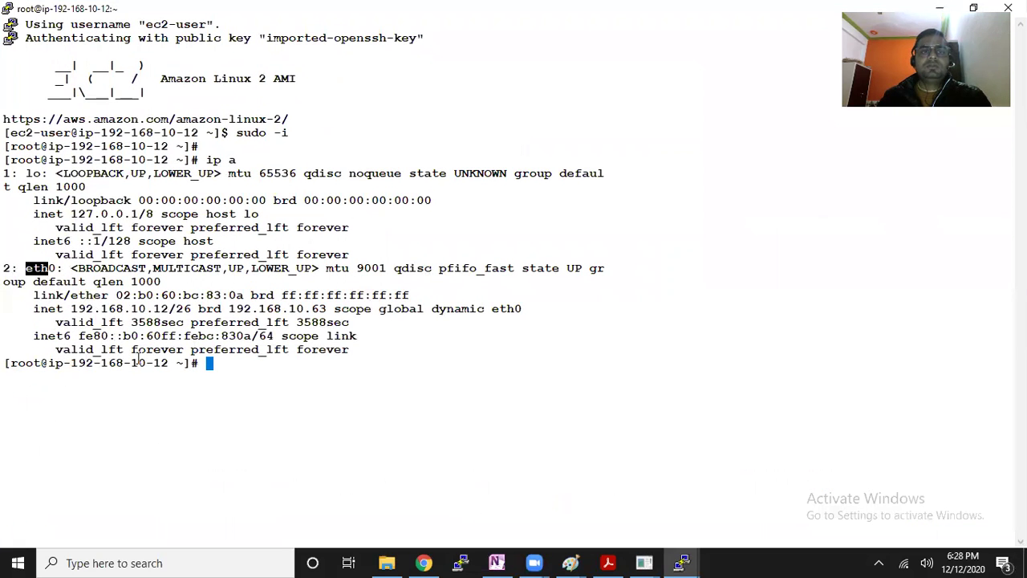
# Set the machine's hostname to server2, start a new bash shell and clear the terminal
pyautogui.write('hostname')
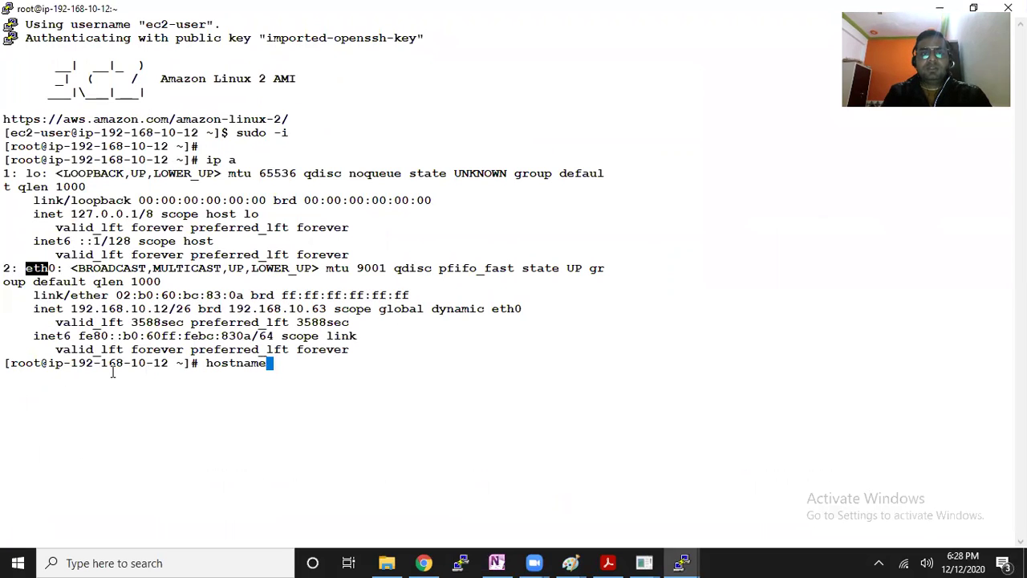
pyautogui.write(' server2')
pyautogui.press('Return')
pyautogui.write('bash')
pyautogui.press('Return')
pyautogui.press('Return')
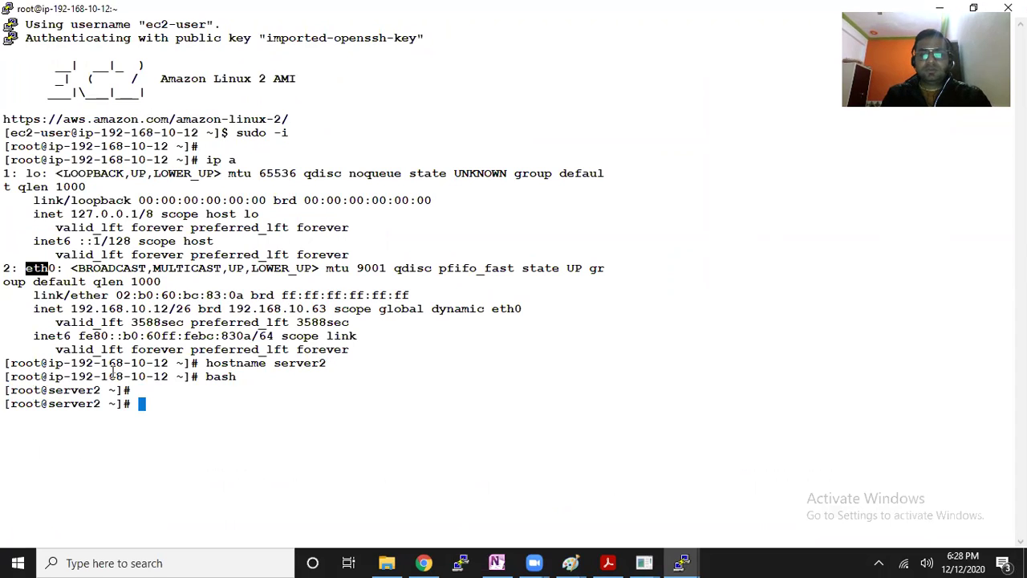
pyautogui.hotkey('ctrl', 'l')
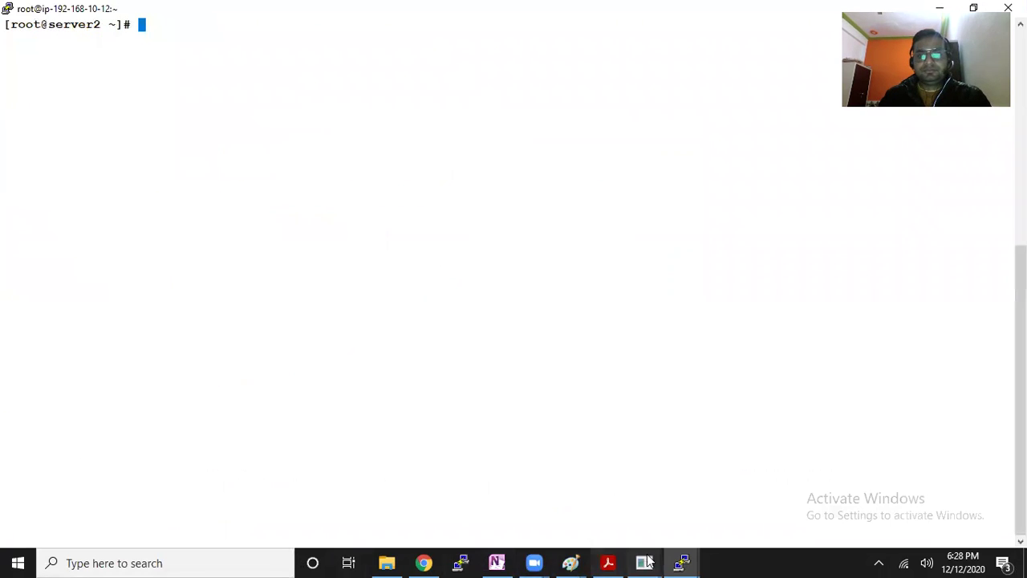
# Switch to the ENIC-Server terminal, clear it, list the interfaces with ifconfig and highlight the eth1 block
pyautogui.click(682, 561)
pyautogui.click(762, 497)
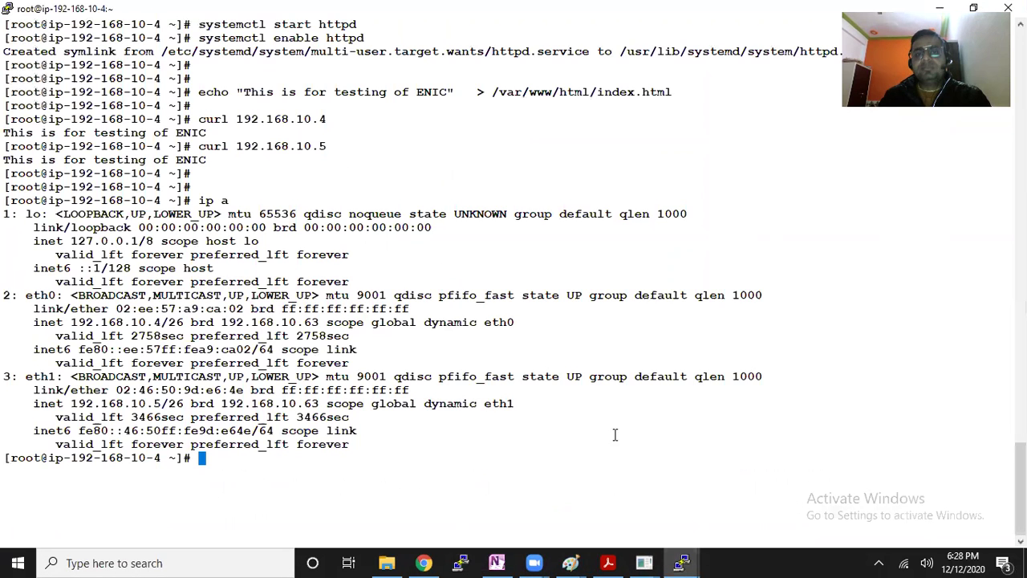
pyautogui.hotkey('ctrl', 'l')
pyautogui.write('ifconfig')
pyautogui.press('Return')
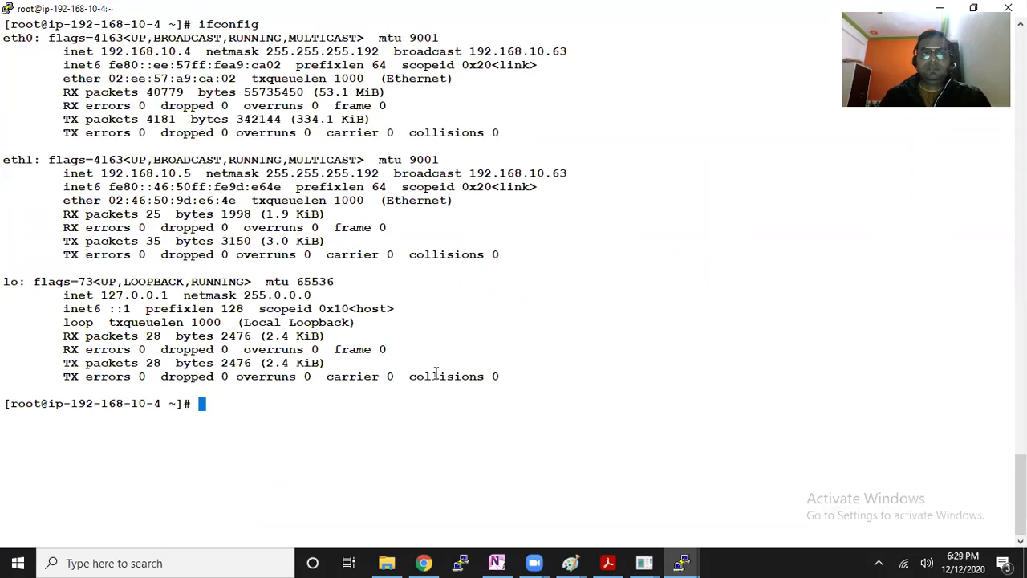
pyautogui.moveTo(4, 159); pyautogui.dragTo(37, 161)
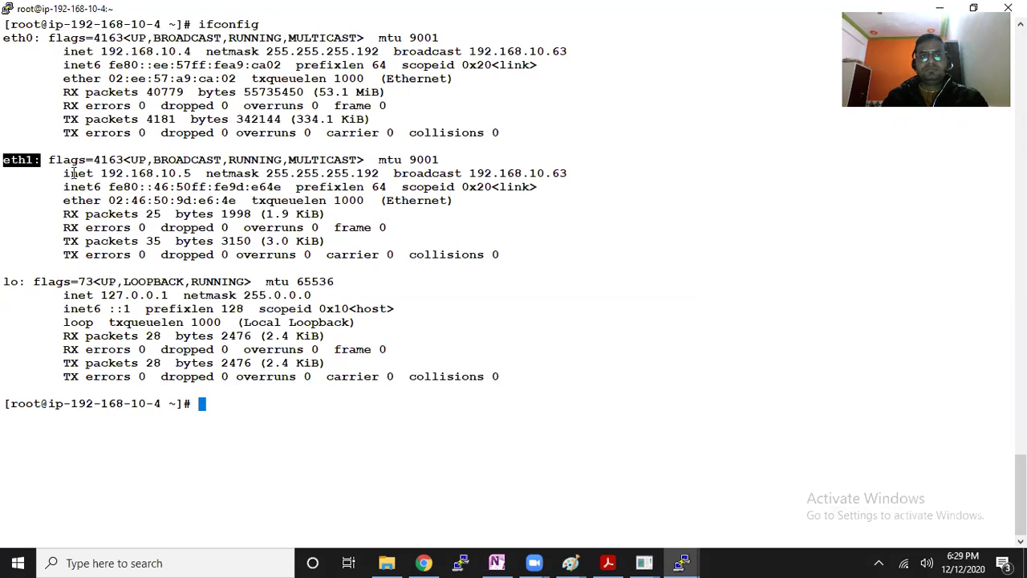
pyautogui.click(15, 152)
pyautogui.moveTo(15, 152); pyautogui.dragTo(500, 254)
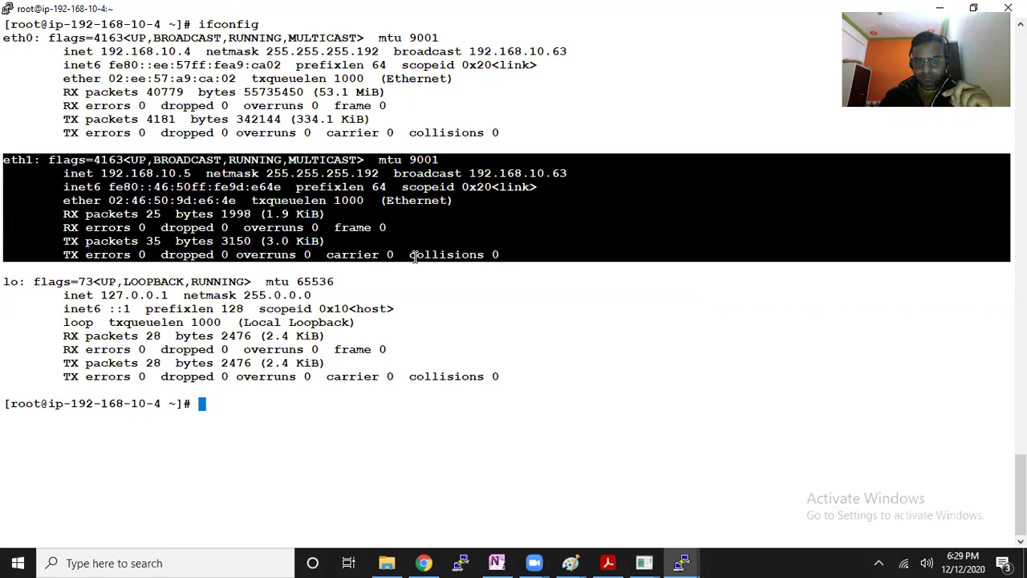
# Try to set the ENIC-Server machine's hostname to enicserver and start a new bash shell
pyautogui.write('hso')
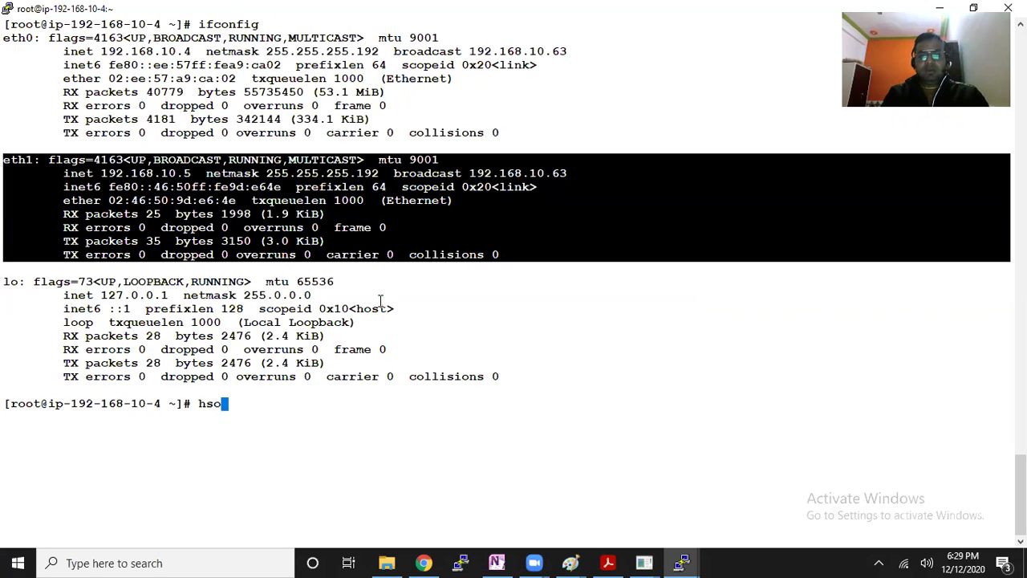
pyautogui.write('tname enicserv')
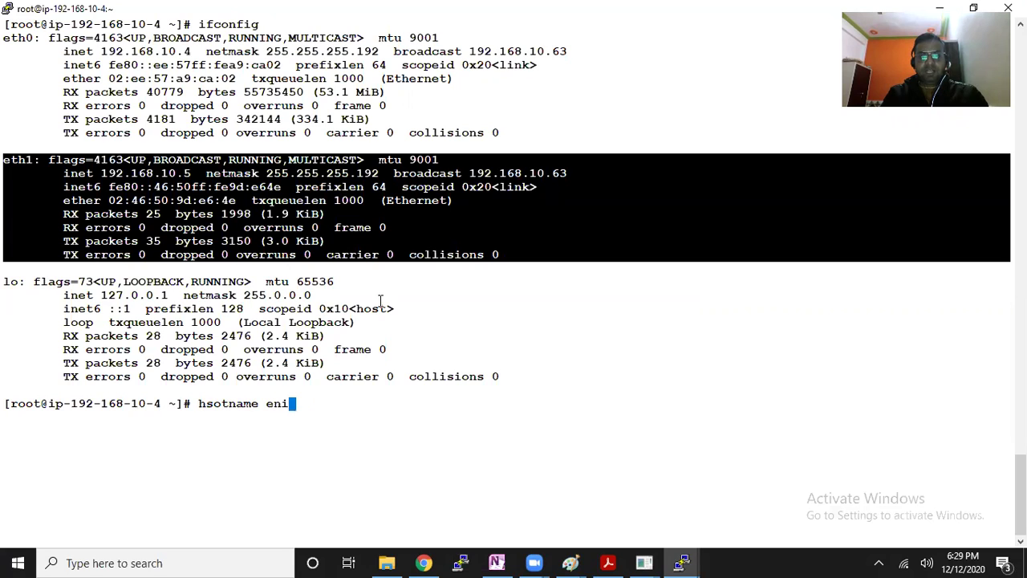
pyautogui.write('bash')
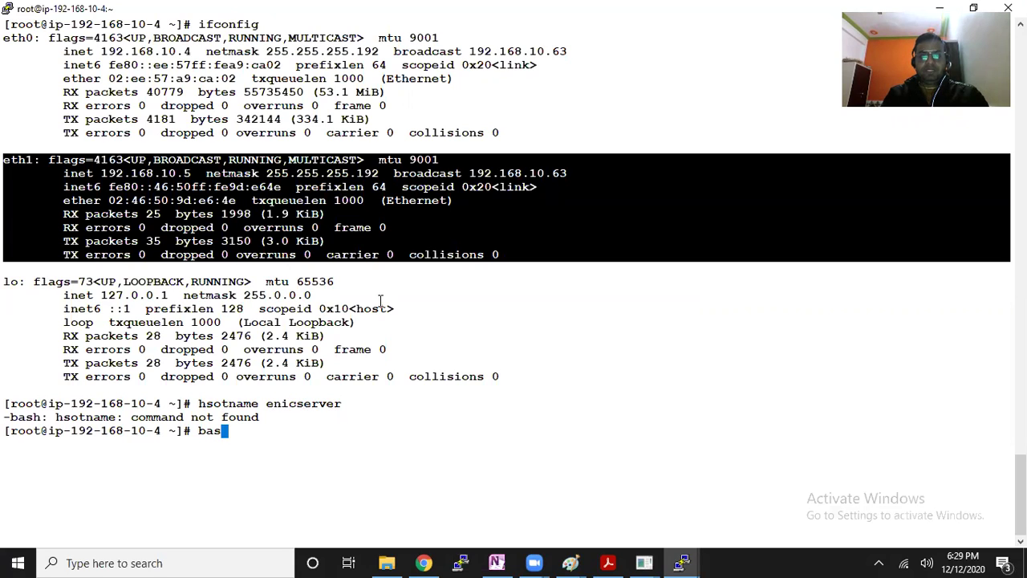
pyautogui.press('Return')
# Run hostname enicserver and start a new bash shell to apply the name to the prompt
pyautogui.write('host')
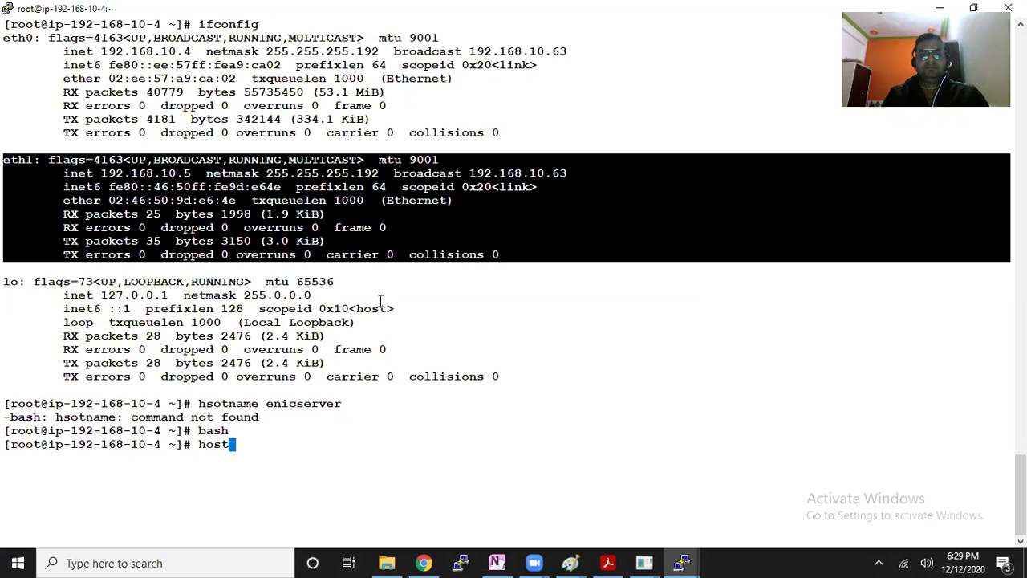
pyautogui.write('name enicserver')
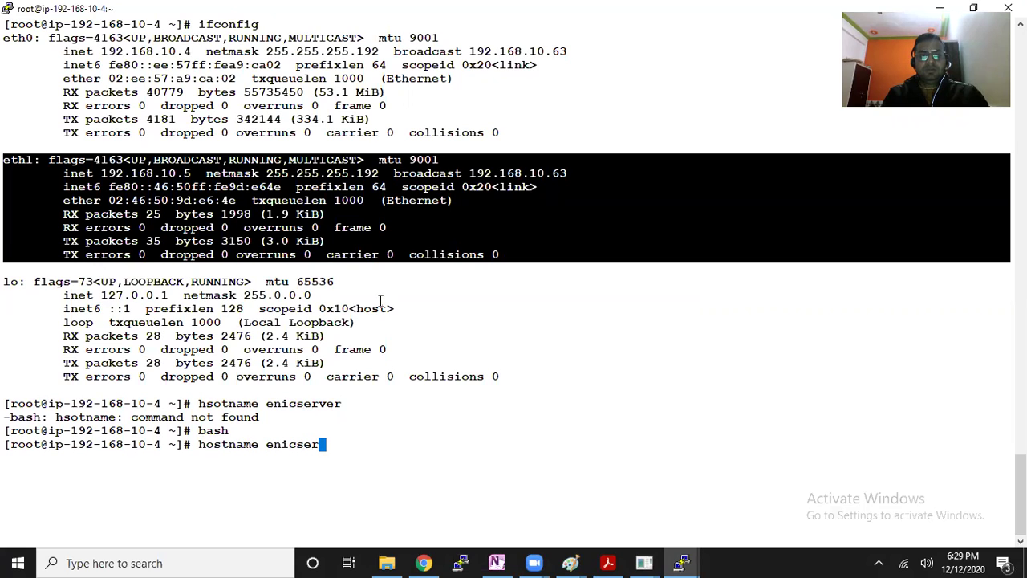
pyautogui.press('Return')
pyautogui.write('bash')
pyautogui.press('Return')
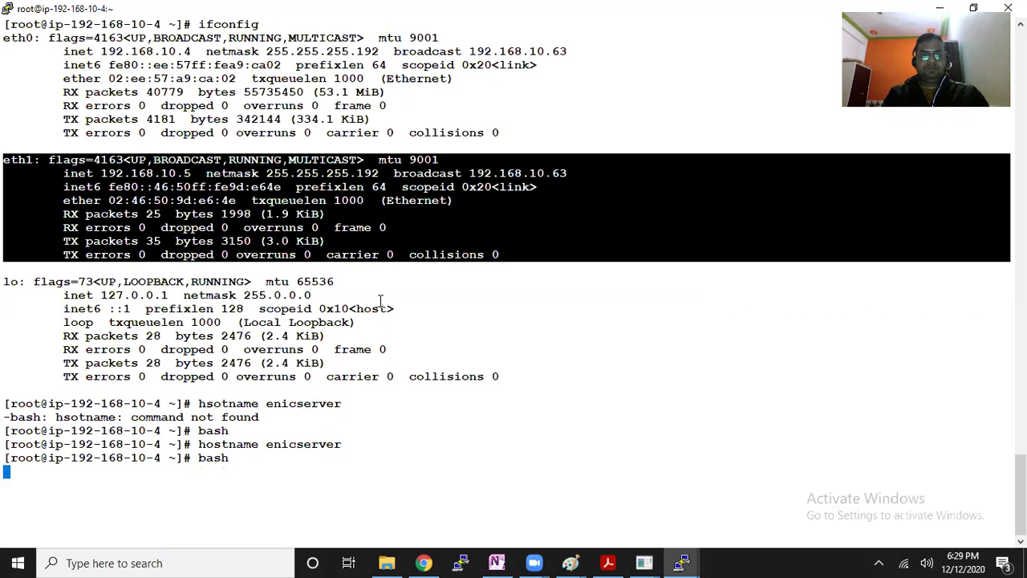
# Clear the terminal, run ifconfig again on enicserver and highlight the eth1 details
pyautogui.hotkey('ctrl', 'l')
pyautogui.write('ifconfig')
pyautogui.press('Return')
pyautogui.moveTo(7, 163); pyautogui.dragTo(432, 249)
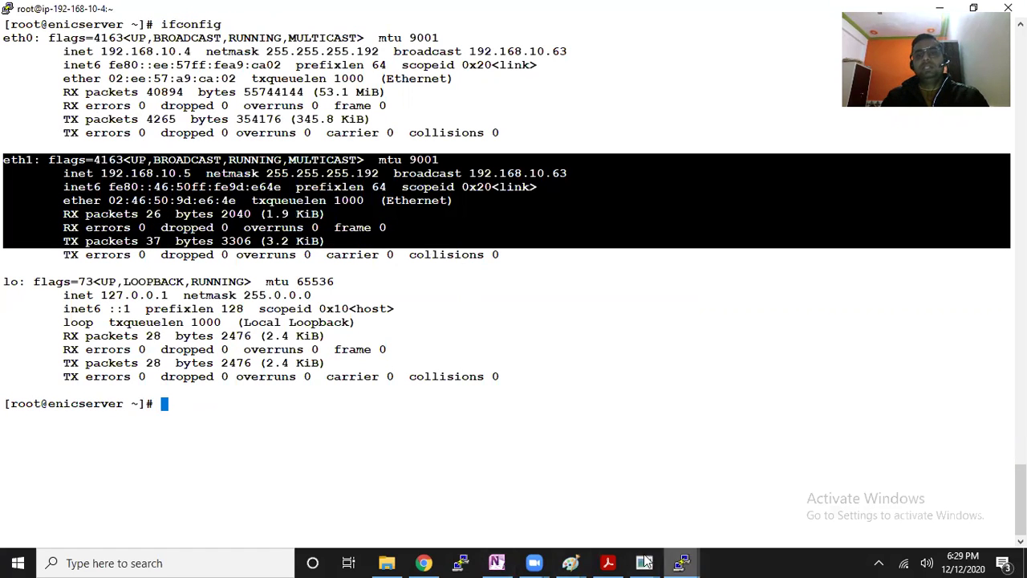
# Bring up the Server-2 terminal, check the hostname in its prompt and minimize it again
pyautogui.click(681, 563)
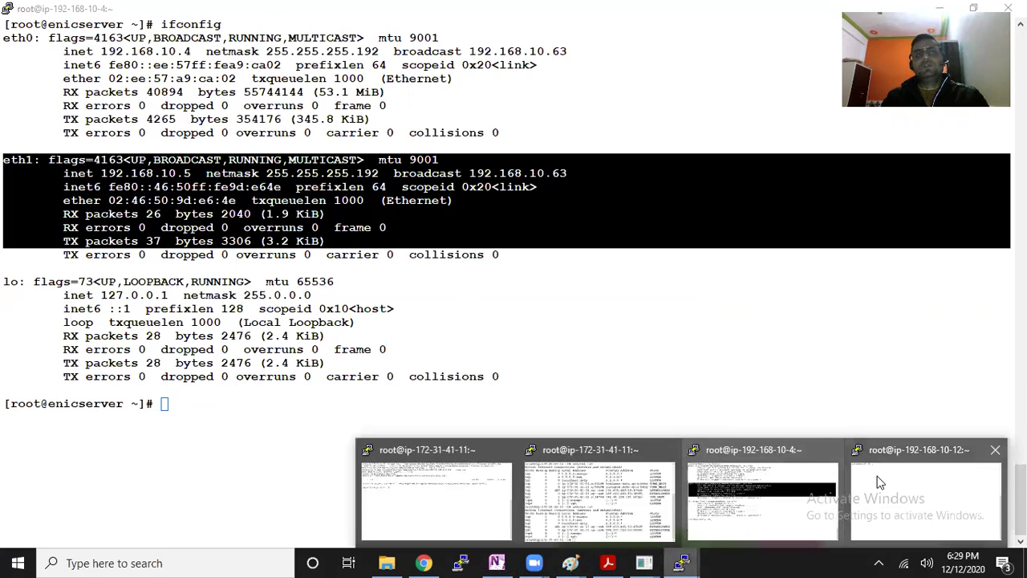
pyautogui.click(879, 482)
pyautogui.moveTo(72, 32); pyautogui.dragTo(94, 32)
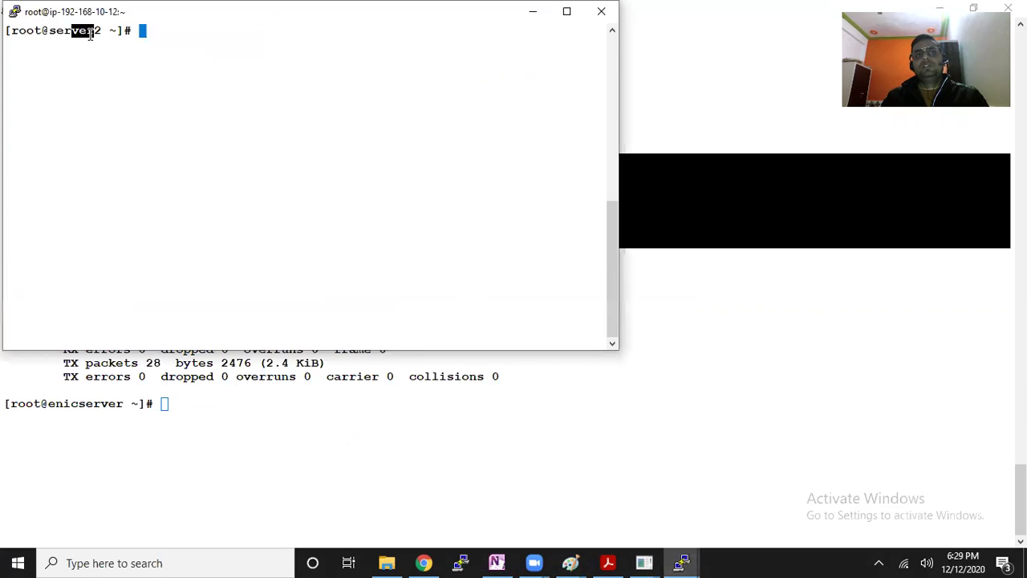
pyautogui.click(432, 115)
pyautogui.click(536, 13)
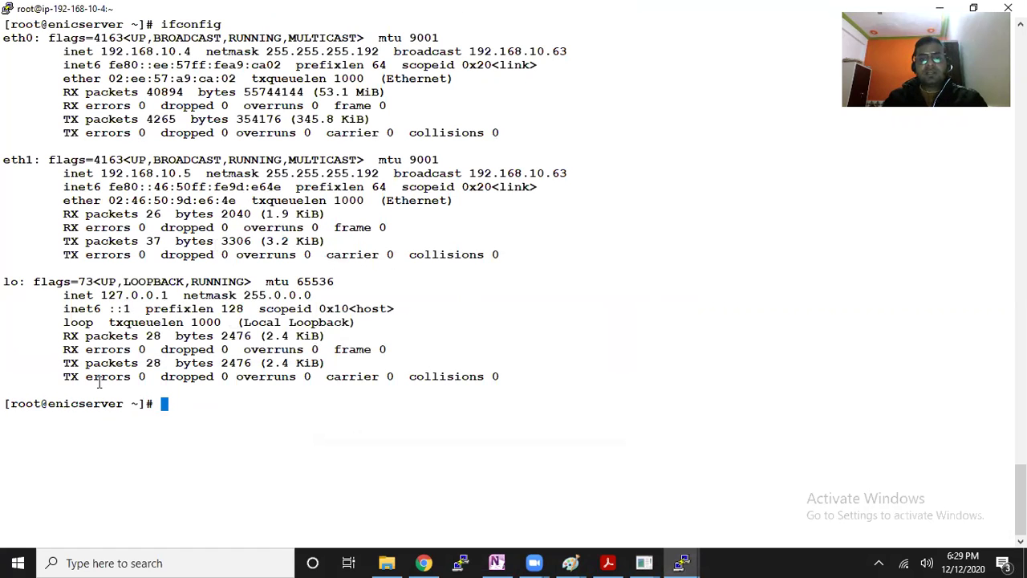
# Switch to the EC2 console in Chrome, open Network Interfaces and reload the list
pyautogui.hotkey('alt', 'Tab')
pyautogui.moveTo(179, 271); pyautogui.dragTo(180, 390)
pyautogui.click(103, 474)
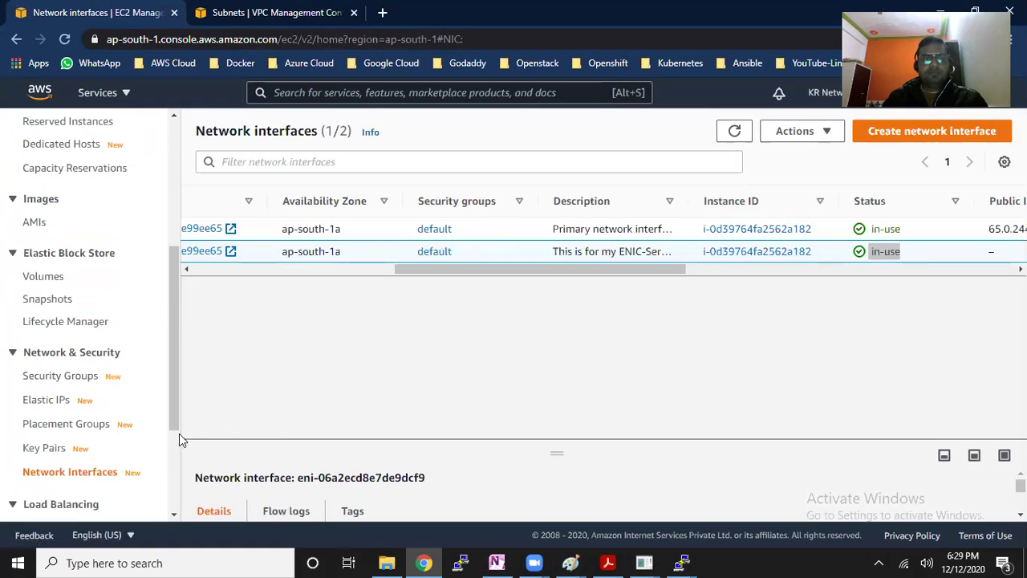
pyautogui.click(103, 474)
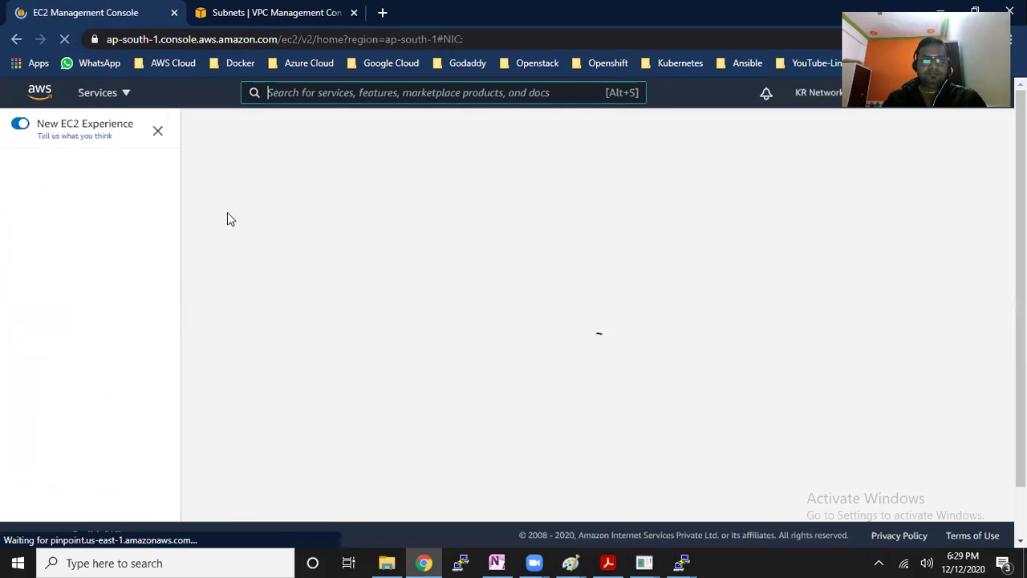
pyautogui.scroll(-3, 119, 357)
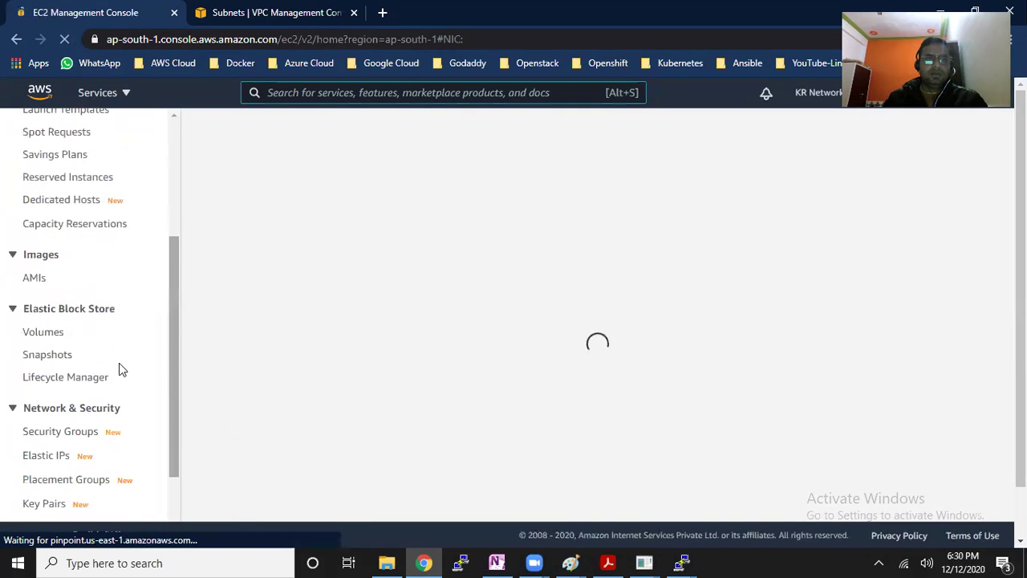
pyautogui.scroll(-2, 77, 462)
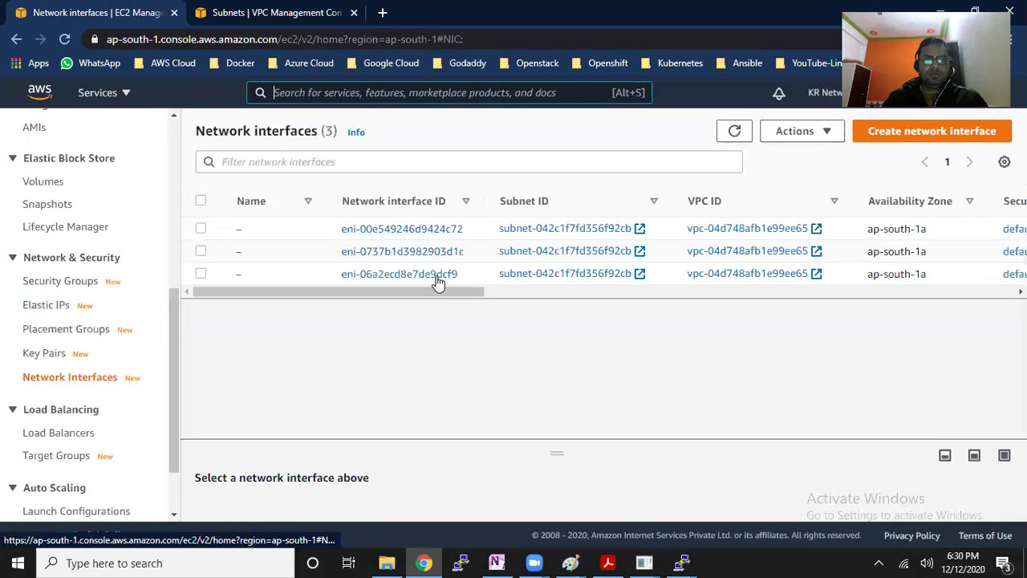
# Select the ENIC-Server secondary interface eni-06a2ecd8e7de9dcf9 and detach it from its instance
pyautogui.moveTo(449, 295); pyautogui.dragTo(658, 298)
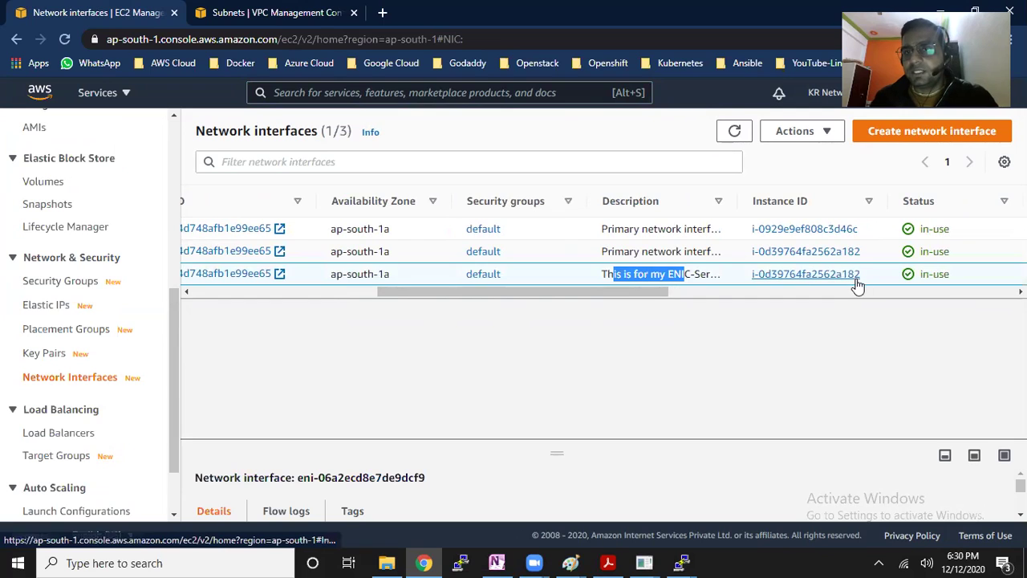
pyautogui.moveTo(504, 298); pyautogui.dragTo(343, 305)
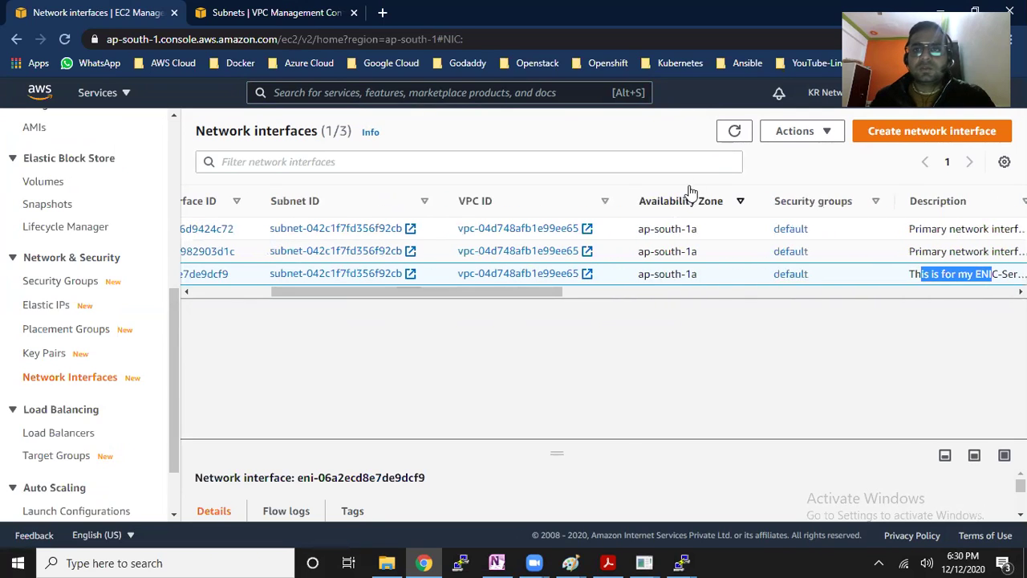
pyautogui.click(796, 130)
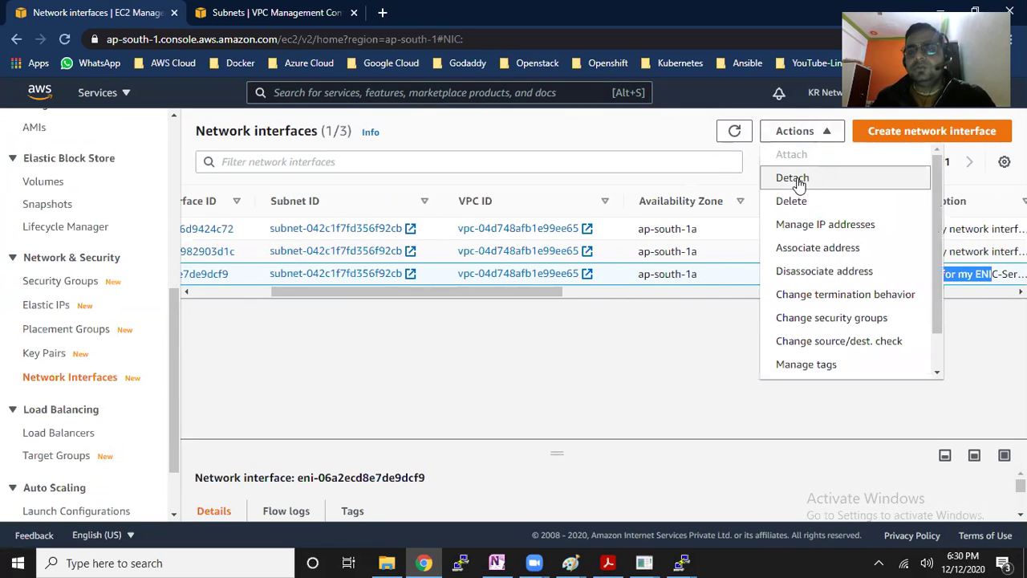
pyautogui.click(798, 180)
pyautogui.click(918, 410)
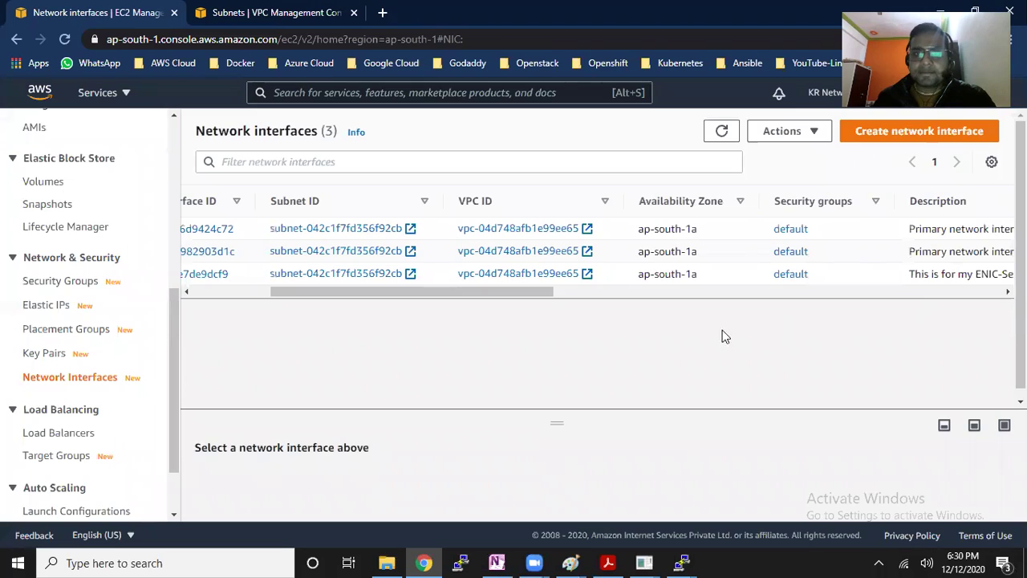
# Refresh the network interfaces list and check the status of the interface with private address 192.168.10.5
pyautogui.click(722, 134)
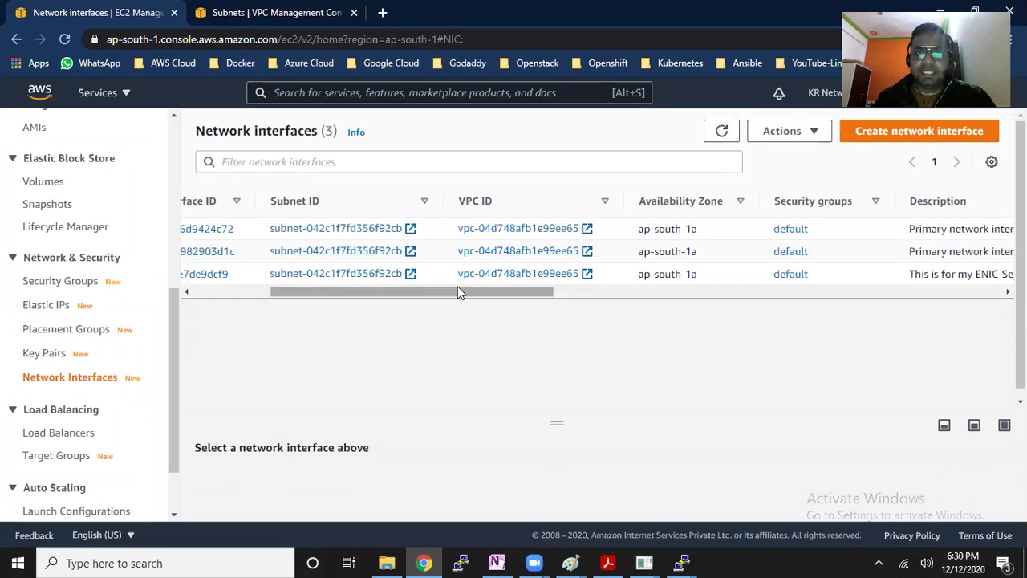
pyautogui.moveTo(462, 298); pyautogui.dragTo(631, 277)
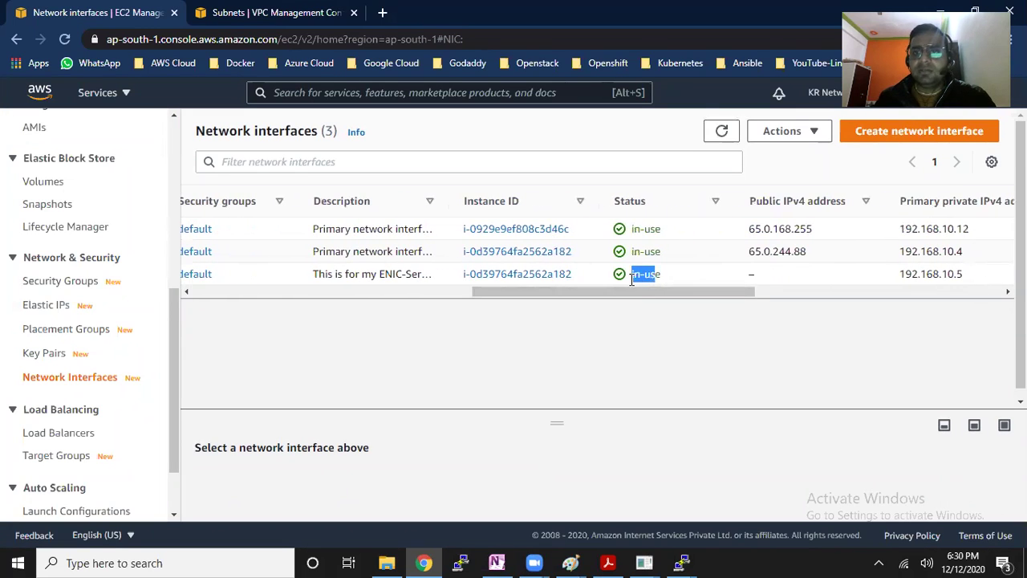
pyautogui.click(721, 134)
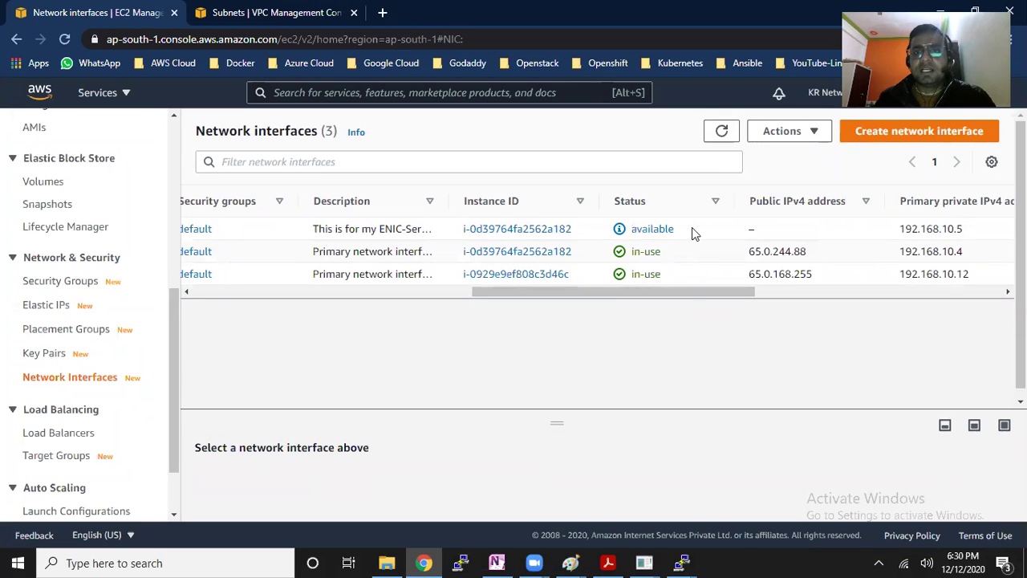
# Try to attach the available interface eni-06a2ecd8e7de9dcf9, refreshing the list between attempts
pyautogui.click(692, 229)
pyautogui.moveTo(688, 291); pyautogui.dragTo(359, 302)
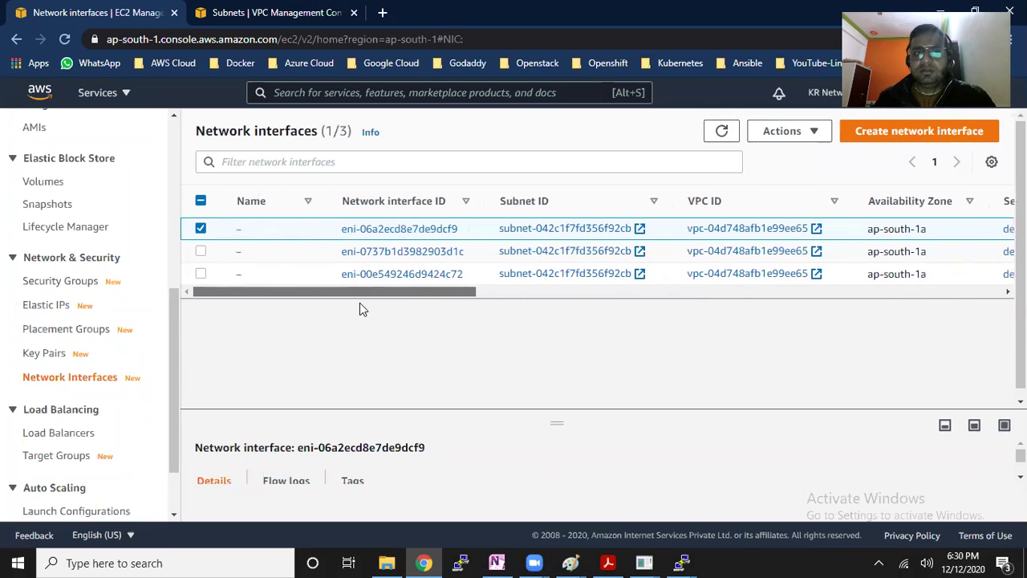
pyautogui.click(807, 133)
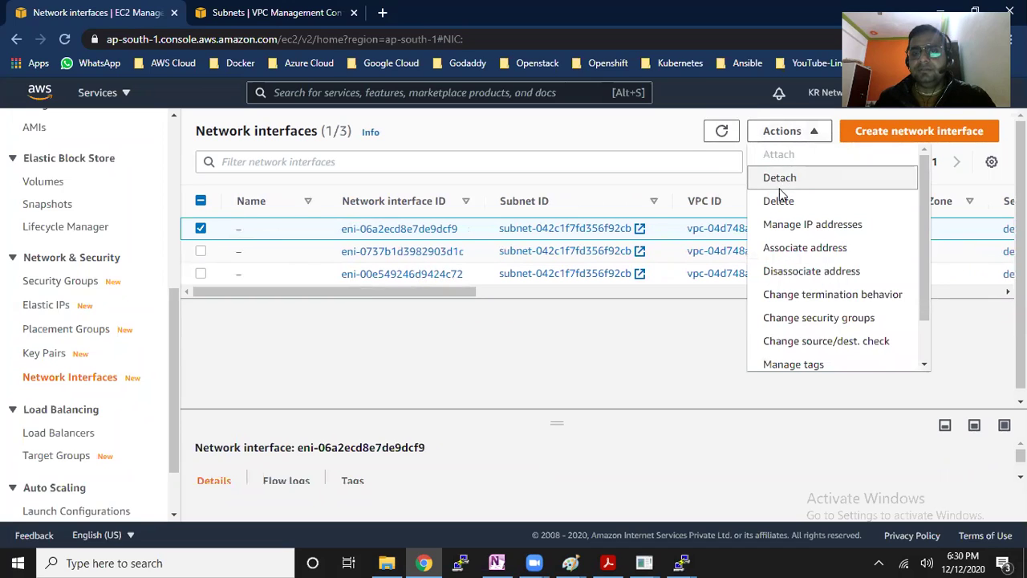
pyautogui.click(700, 229)
pyautogui.click(726, 130)
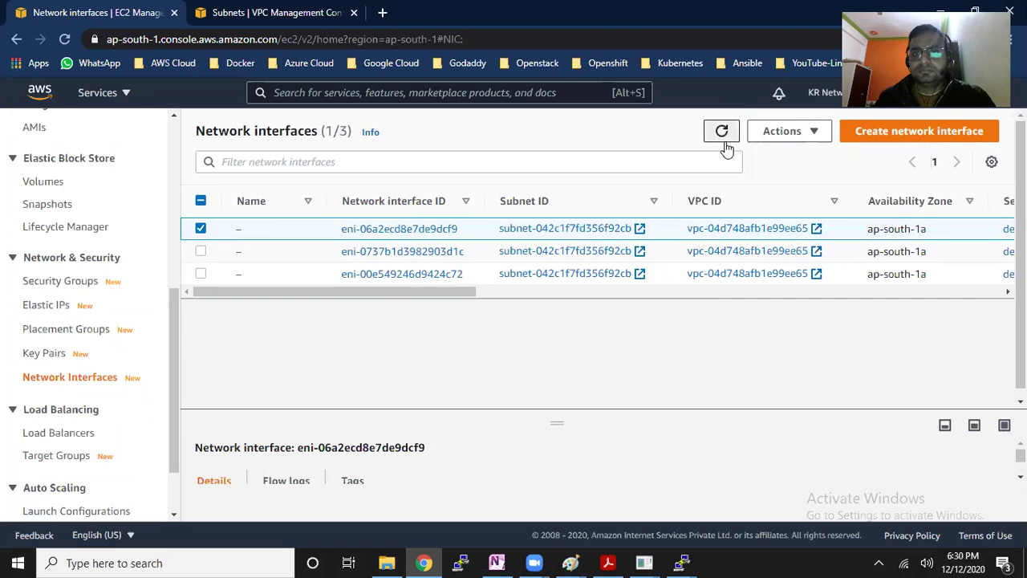
pyautogui.click(309, 229)
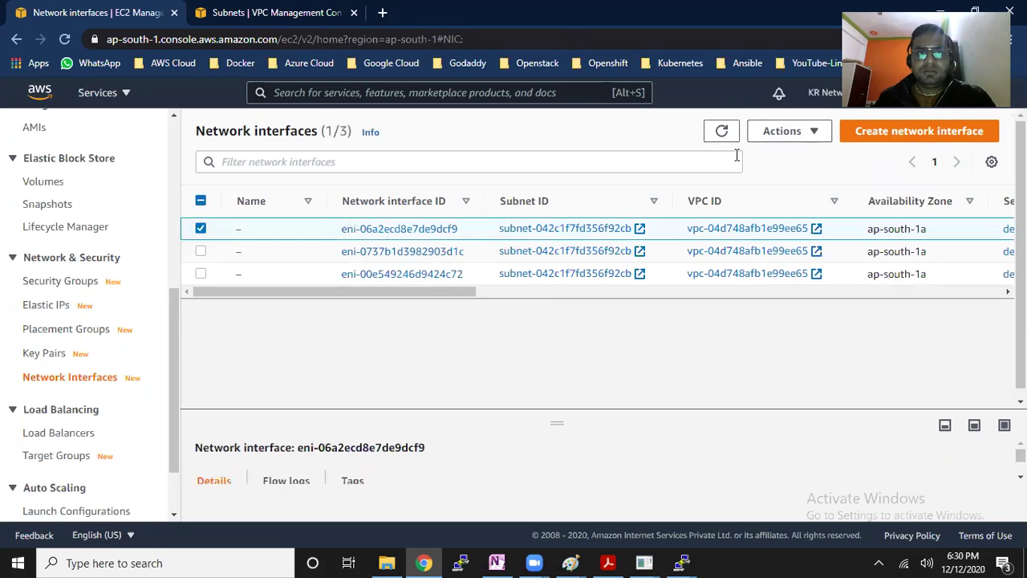
pyautogui.click(804, 133)
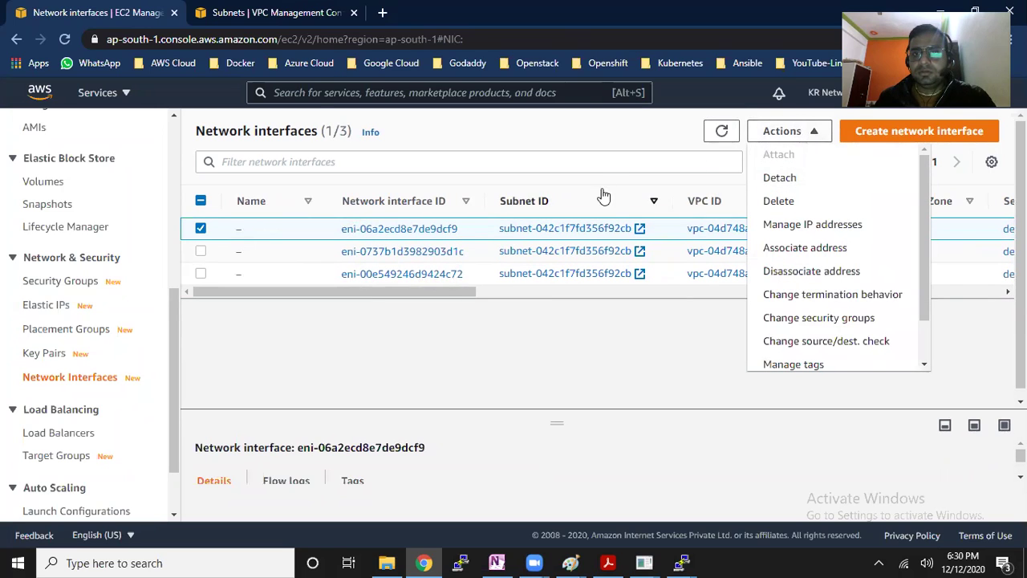
pyautogui.click(609, 143)
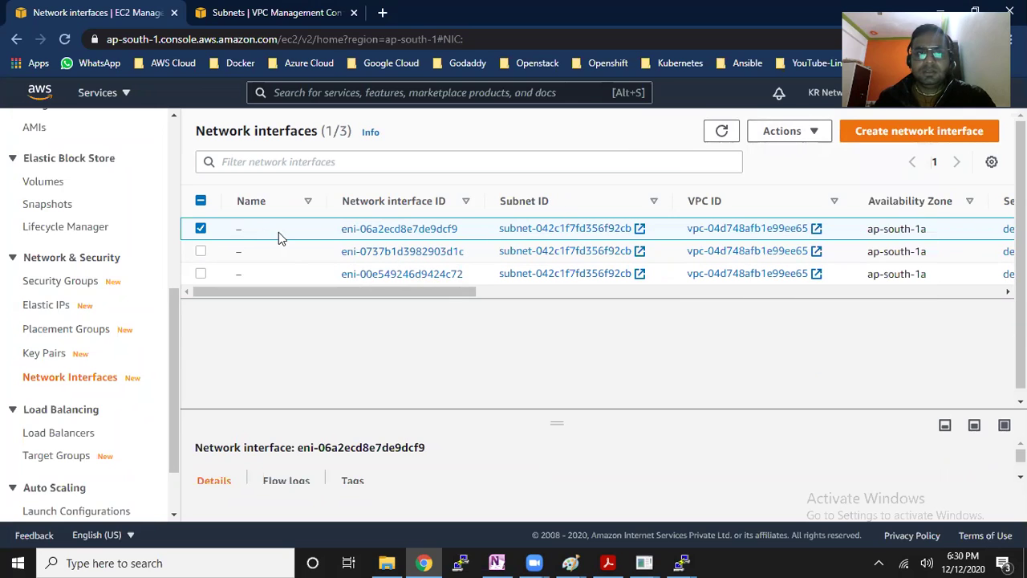
# Clear and reselect the ENIC-Server secondary interface, look through its available actions for Attach, and refresh the list
pyautogui.click(229, 234)
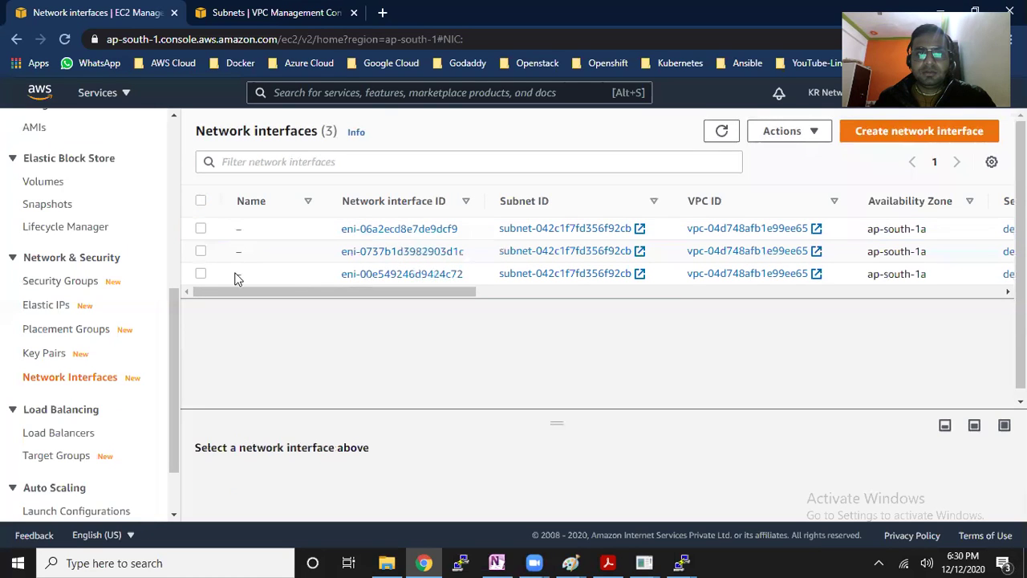
pyautogui.moveTo(246, 291); pyautogui.dragTo(482, 309)
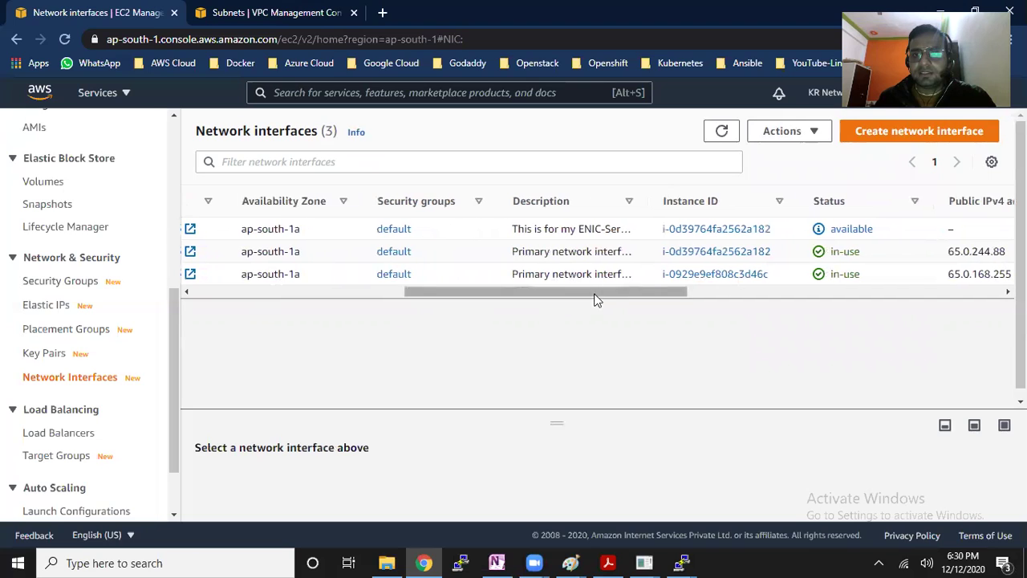
pyautogui.click(851, 228)
pyautogui.click(783, 133)
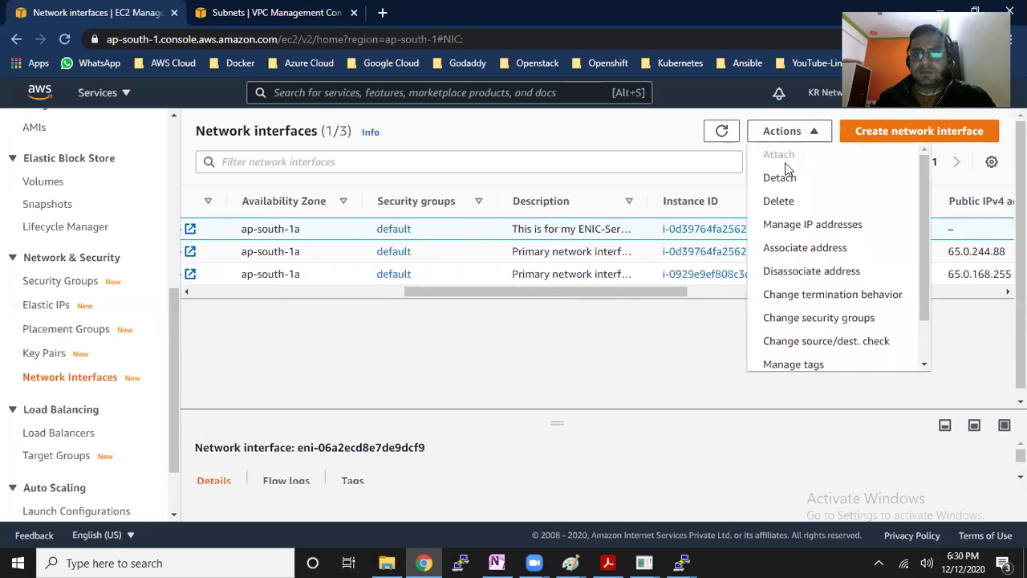
pyautogui.moveTo(921, 262); pyautogui.dragTo(918, 329)
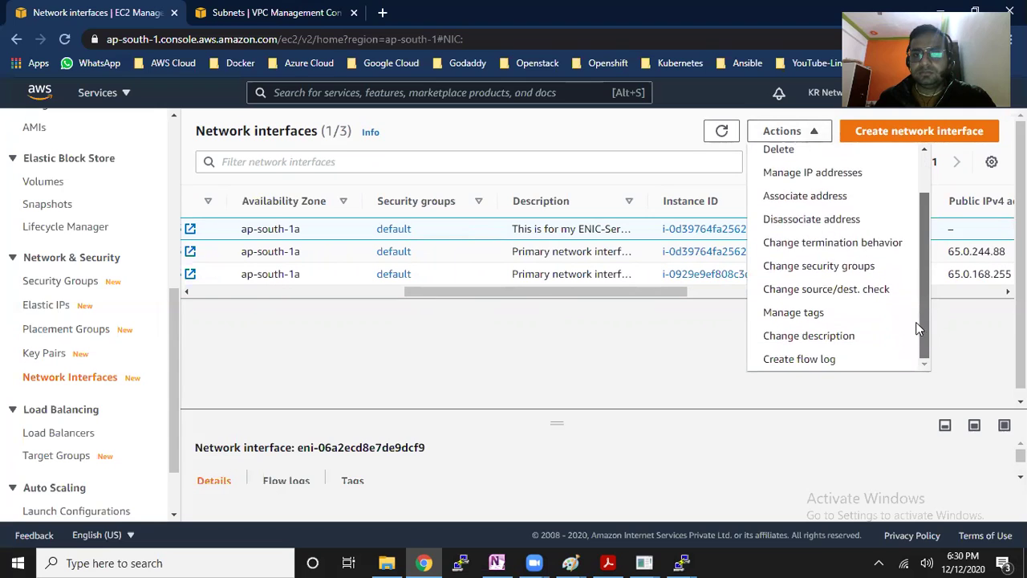
pyautogui.click(754, 396)
pyautogui.click(722, 133)
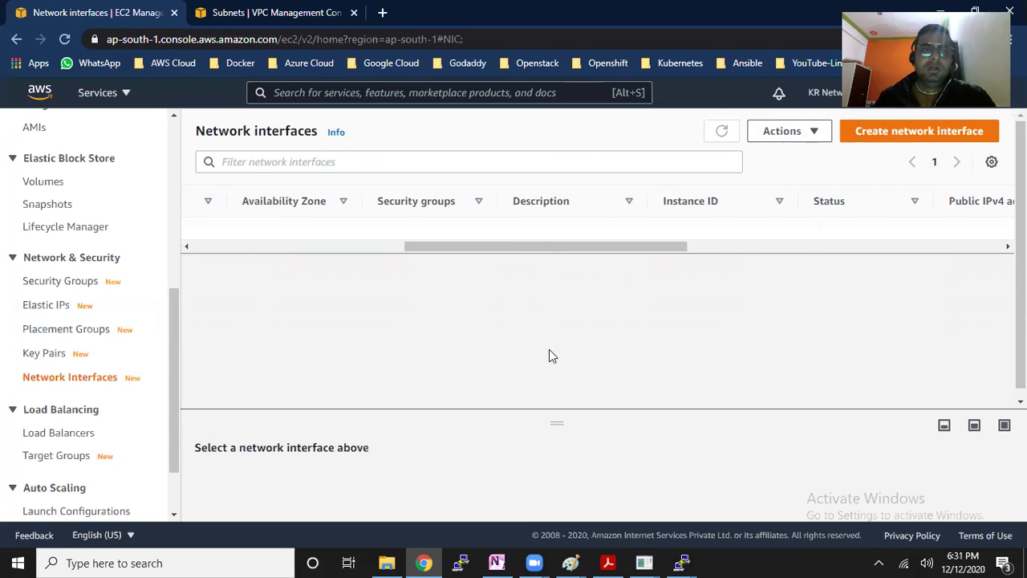
# Recheck the detached interface's status and retry attaching it after another refresh of the list
pyautogui.moveTo(406, 294); pyautogui.dragTo(210, 291)
pyautogui.moveTo(334, 292); pyautogui.dragTo(642, 310)
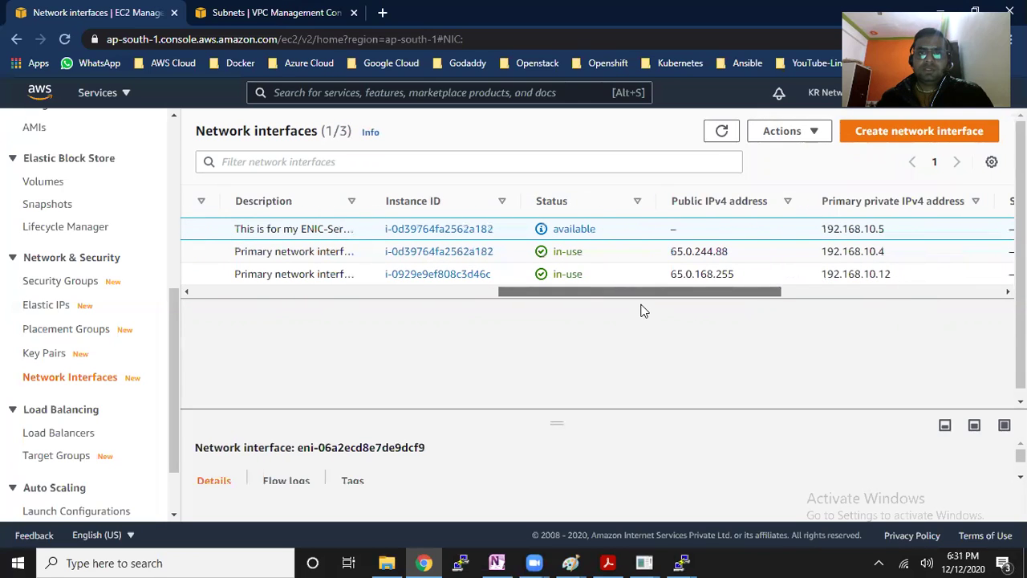
pyautogui.click(812, 134)
pyautogui.click(619, 157)
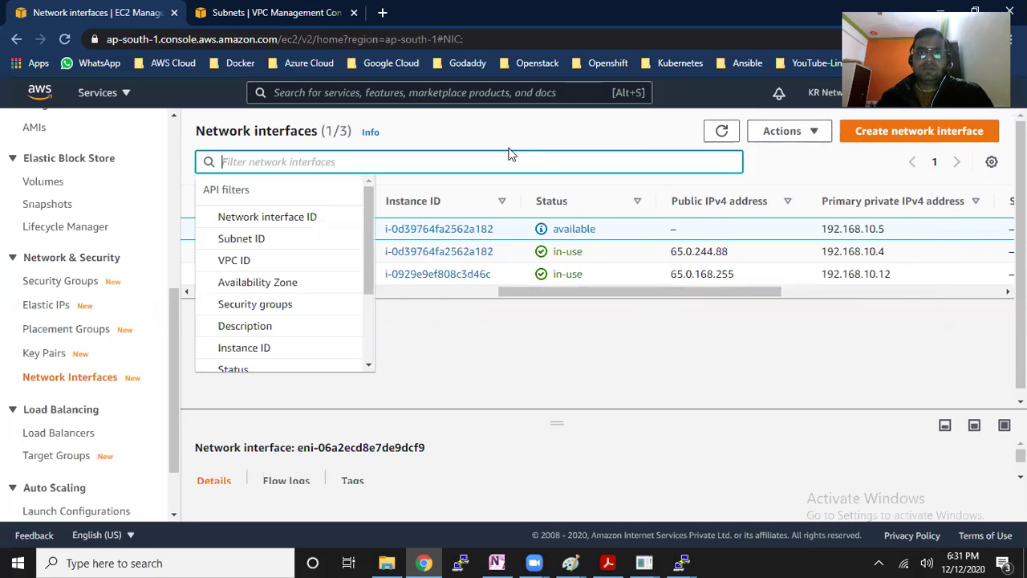
pyautogui.click(721, 132)
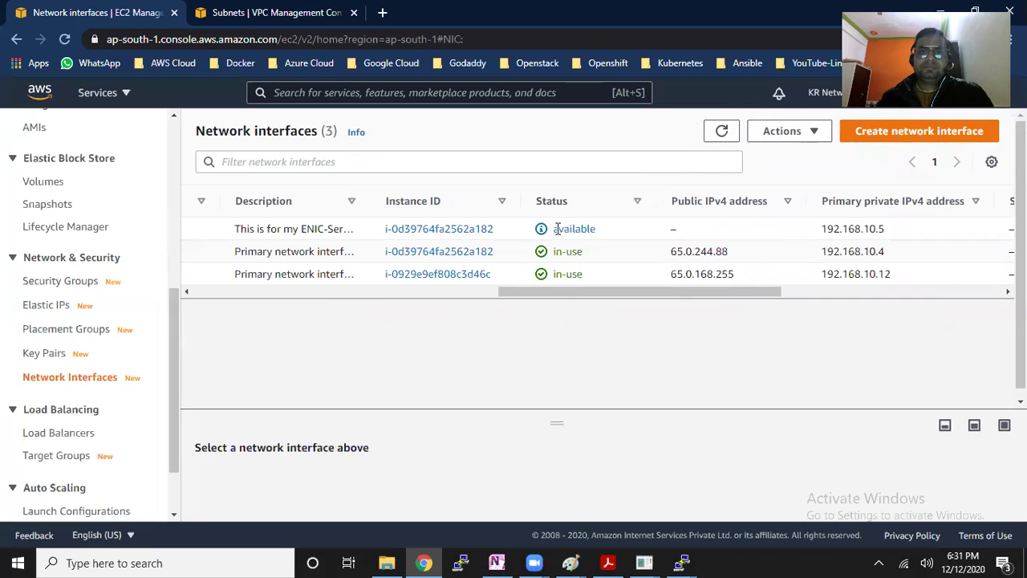
pyautogui.click(604, 230)
pyautogui.click(791, 136)
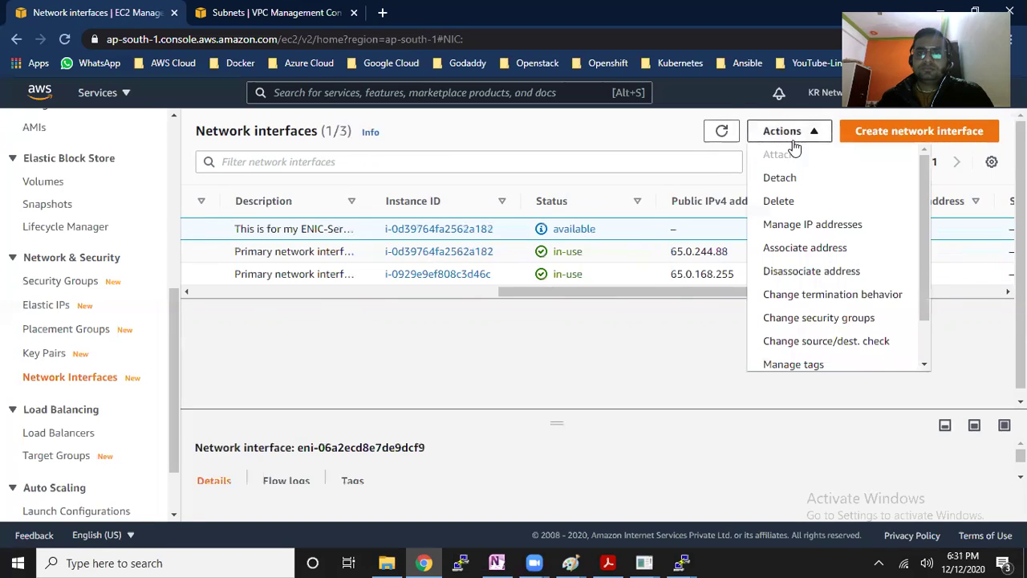
pyautogui.click(600, 140)
pyautogui.moveTo(585, 293); pyautogui.dragTo(256, 281)
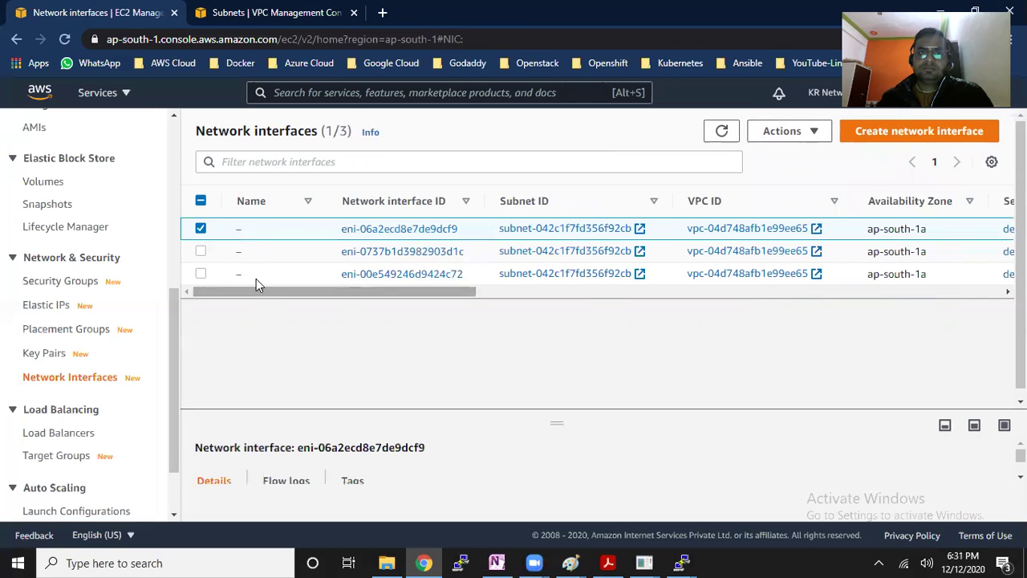
# Reload the console page, attach eni-06a2ecd8e7de9dcf9 to the Server-2 instance i-0929e9ef808c3d46c, and check its instance ID and status
pyautogui.click(67, 39)
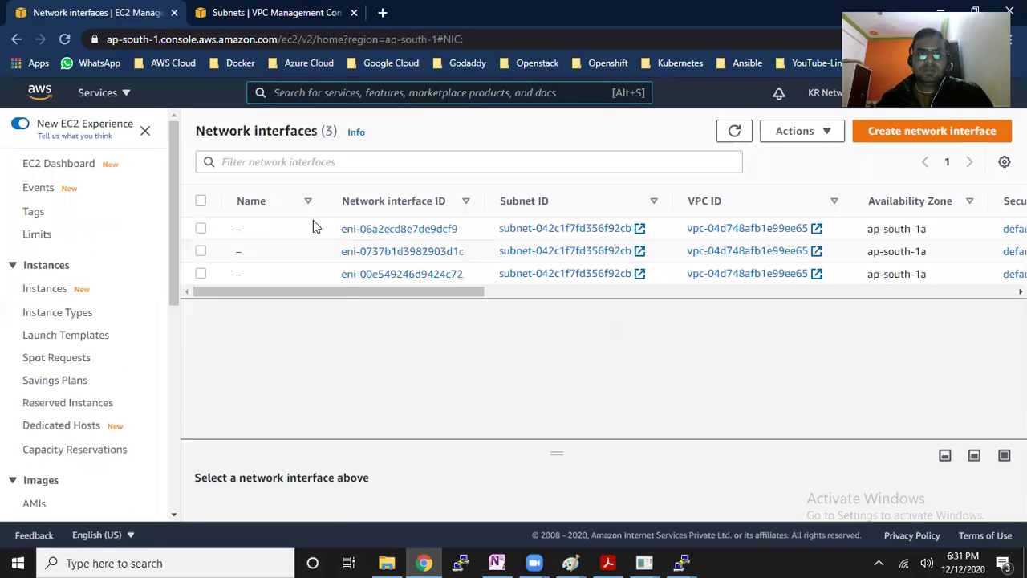
pyautogui.moveTo(363, 293); pyautogui.dragTo(522, 303)
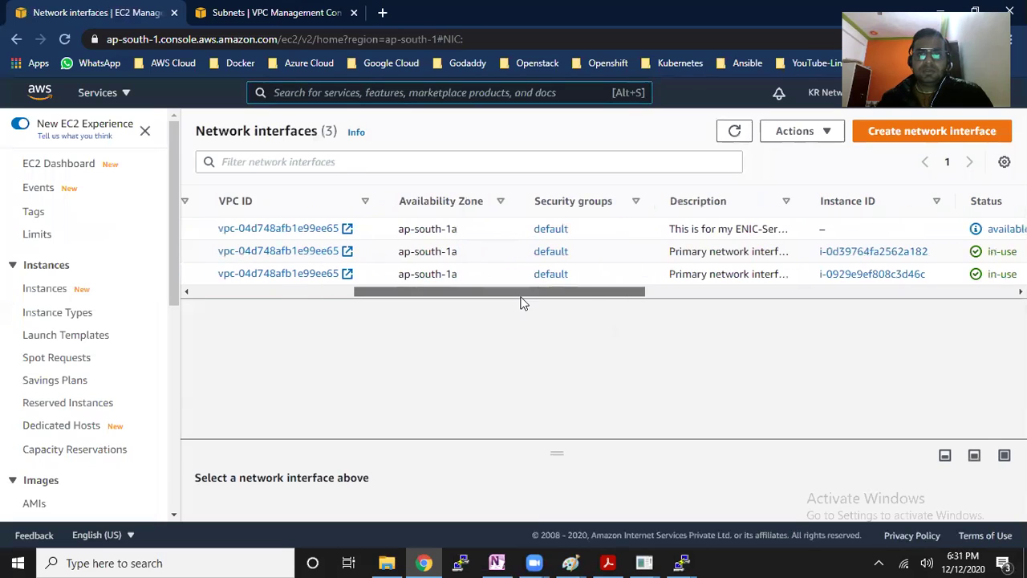
pyautogui.click(837, 228)
pyautogui.click(807, 131)
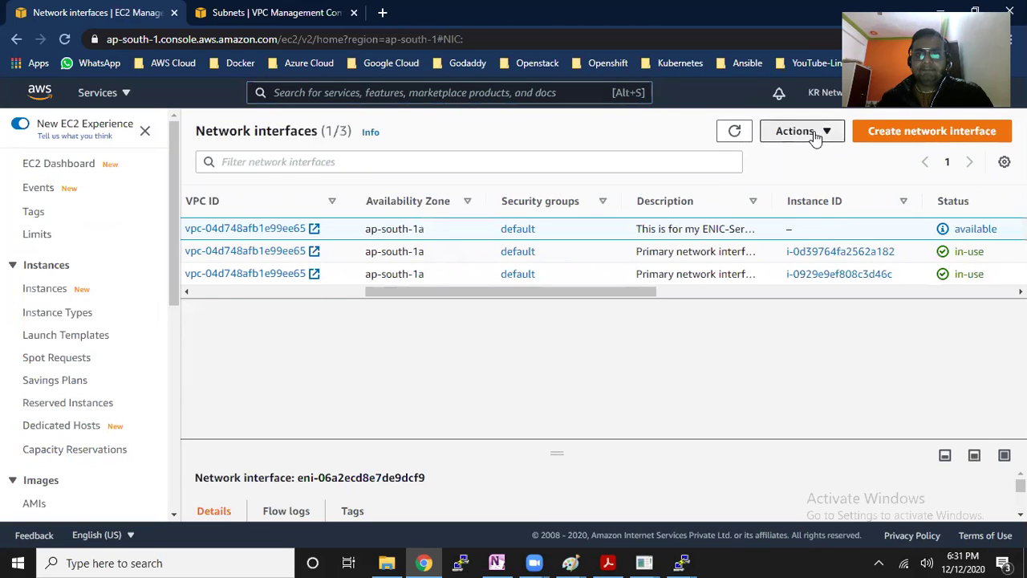
pyautogui.click(795, 153)
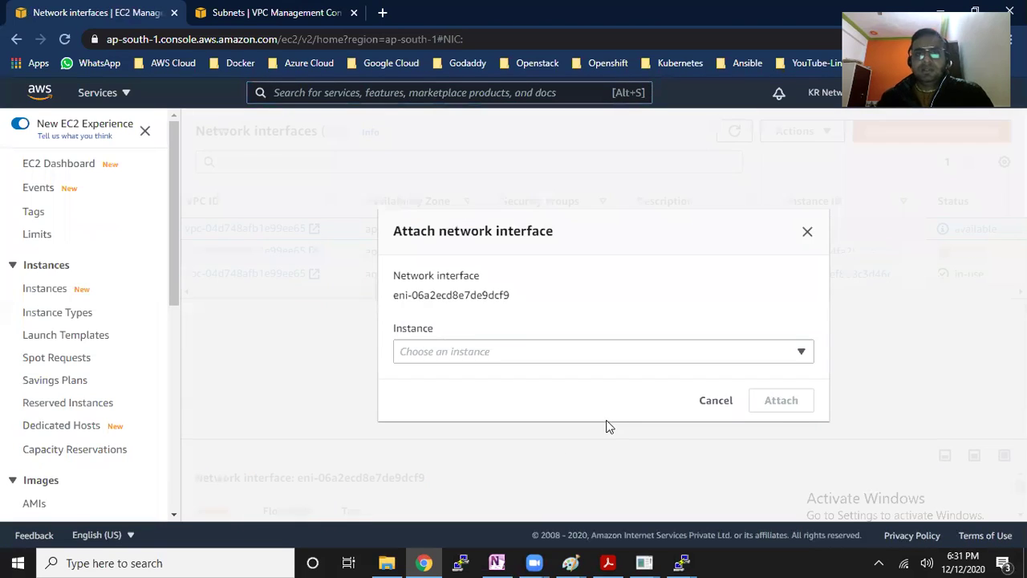
pyautogui.click(565, 362)
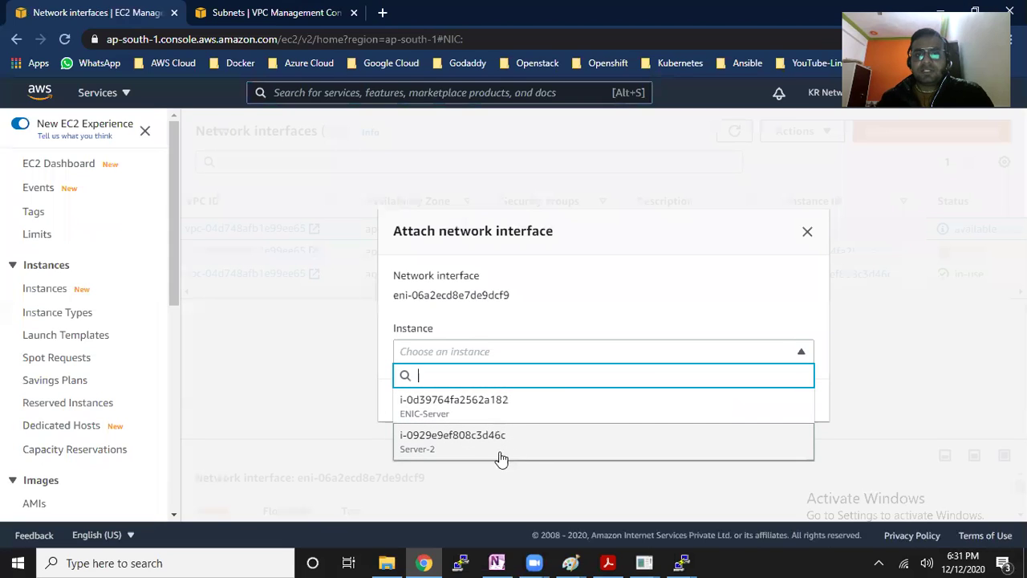
pyautogui.click(466, 453)
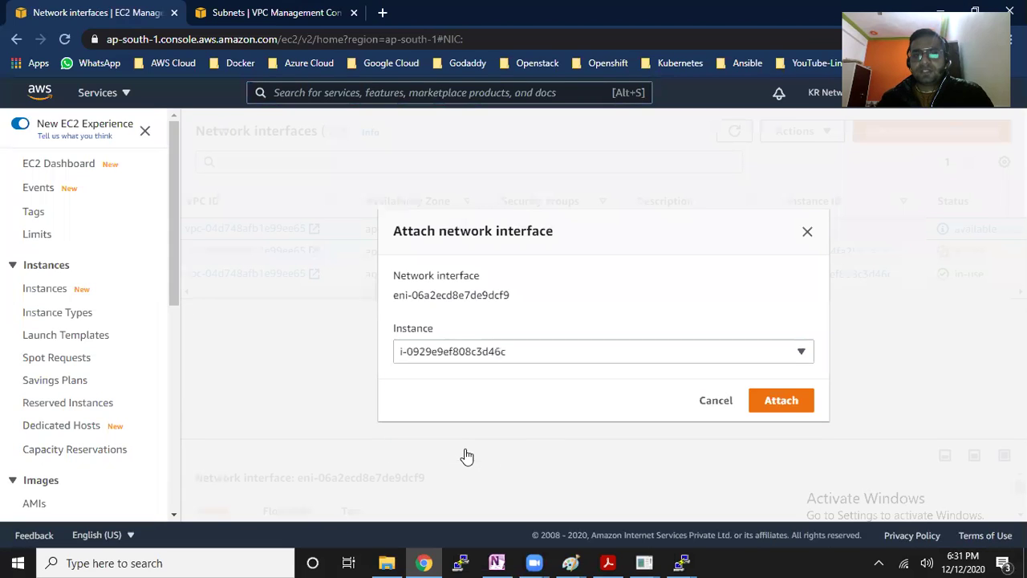
pyautogui.click(778, 401)
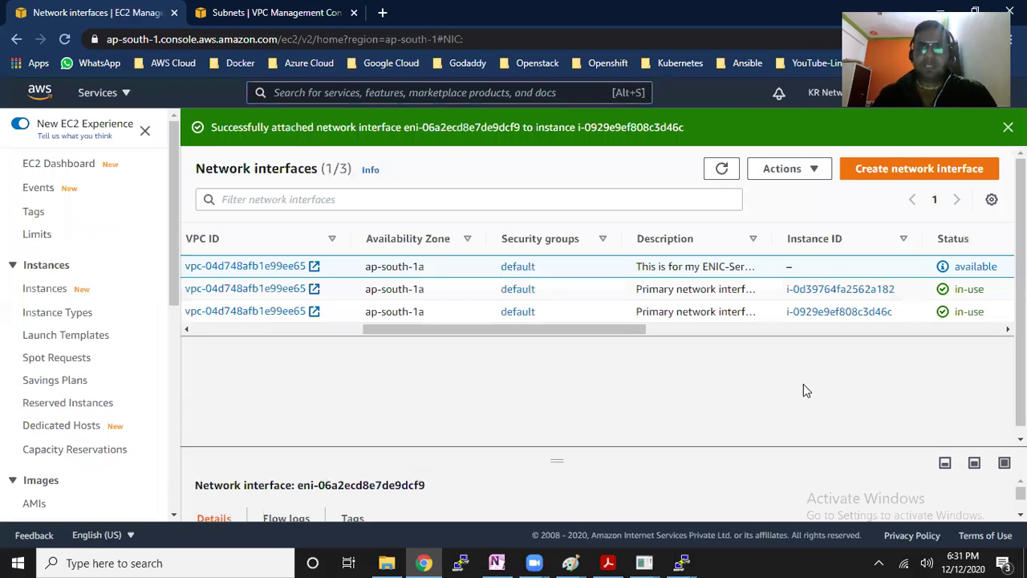
pyautogui.moveTo(404, 330); pyautogui.dragTo(518, 355)
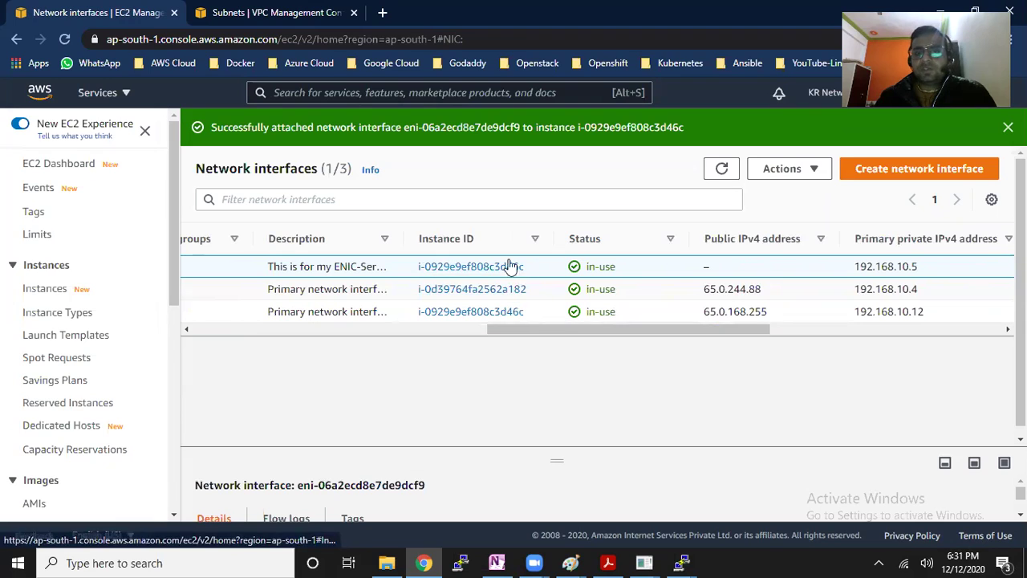
# Open the Instances list and examine the network interfaces in ENIC-Server's networking details
pyautogui.click(47, 290)
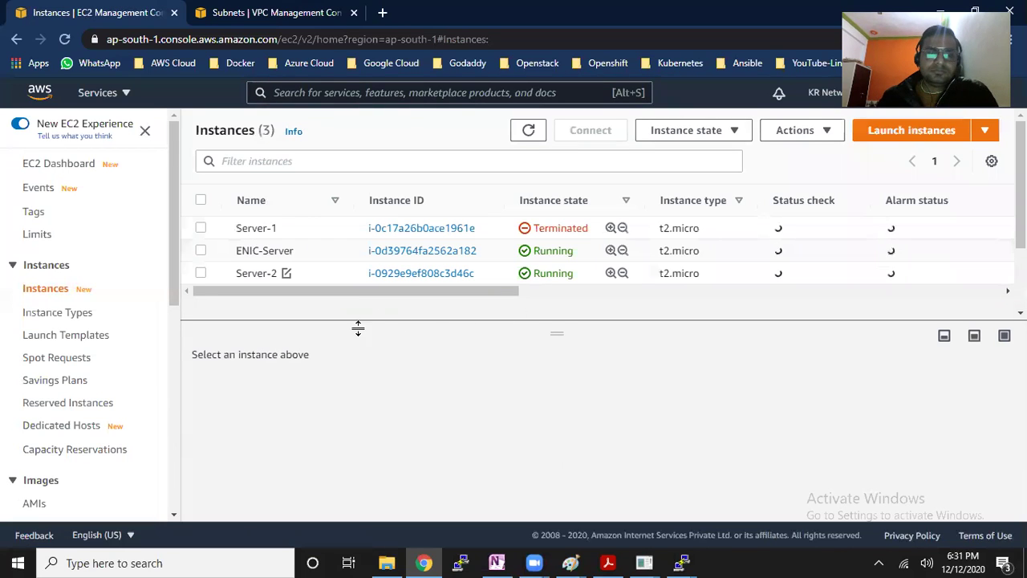
pyautogui.click(334, 258)
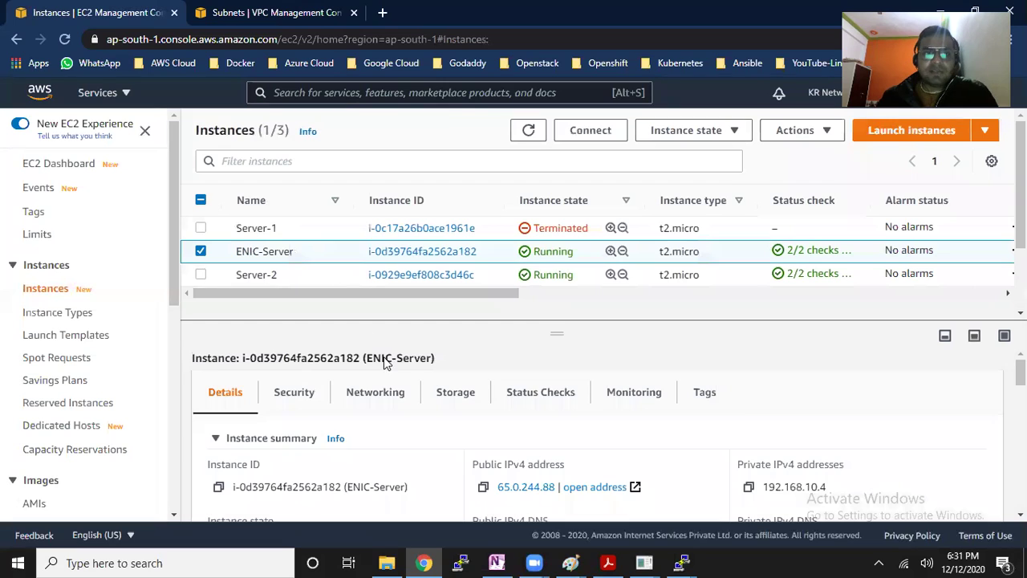
pyautogui.click(357, 392)
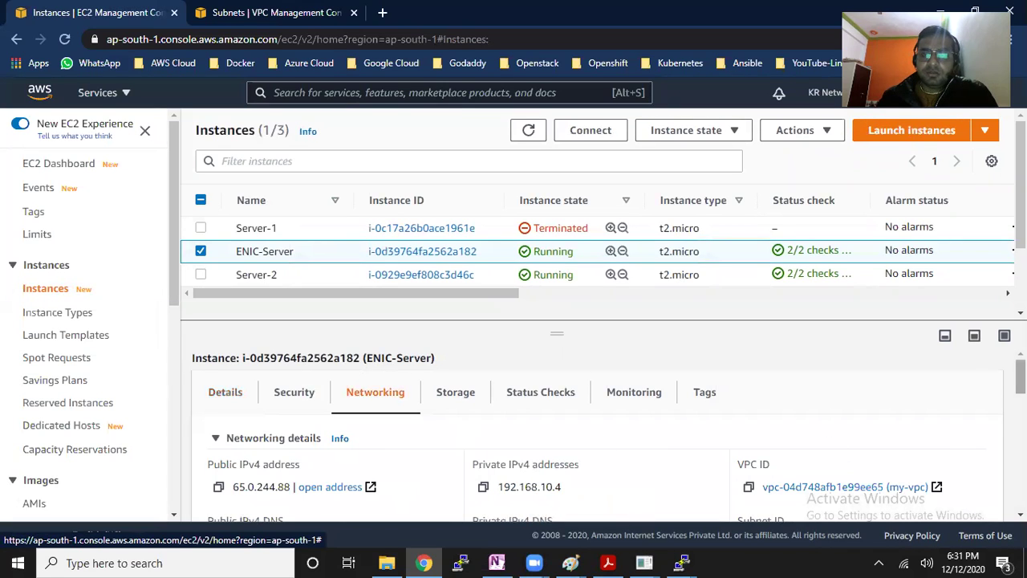
pyautogui.moveTo(1020, 377); pyautogui.dragTo(1020, 464)
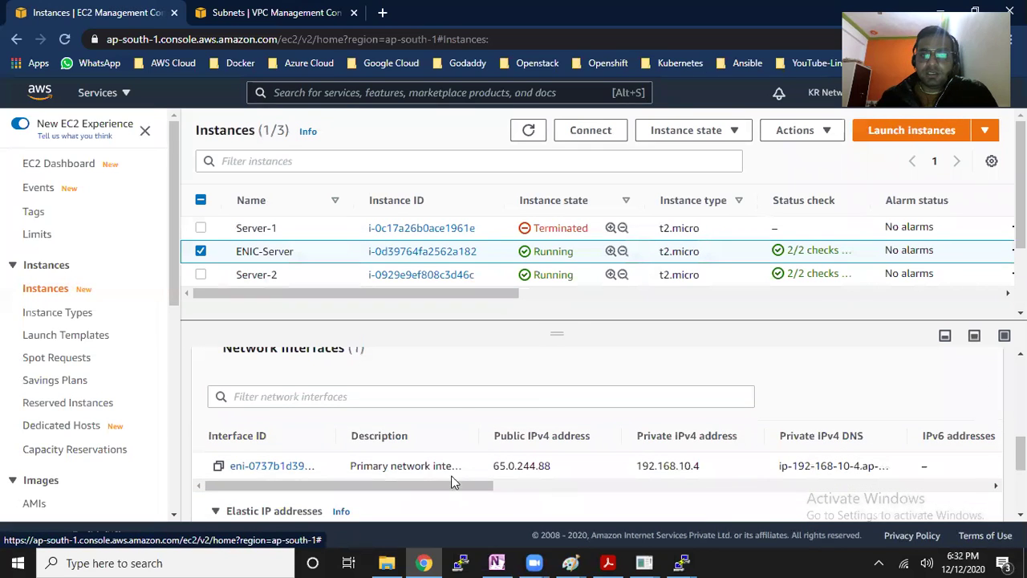
pyautogui.moveTo(350, 463); pyautogui.dragTo(711, 475)
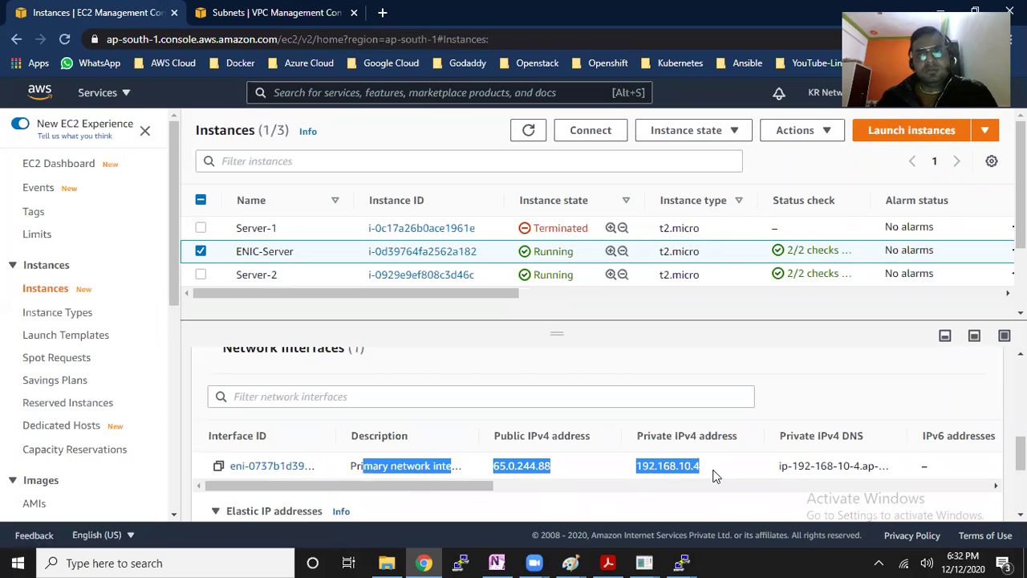
# Switch to the ENIC-Server terminal and highlight its hostname and the eth1 MAC address in the earlier ifconfig output
pyautogui.click(681, 563)
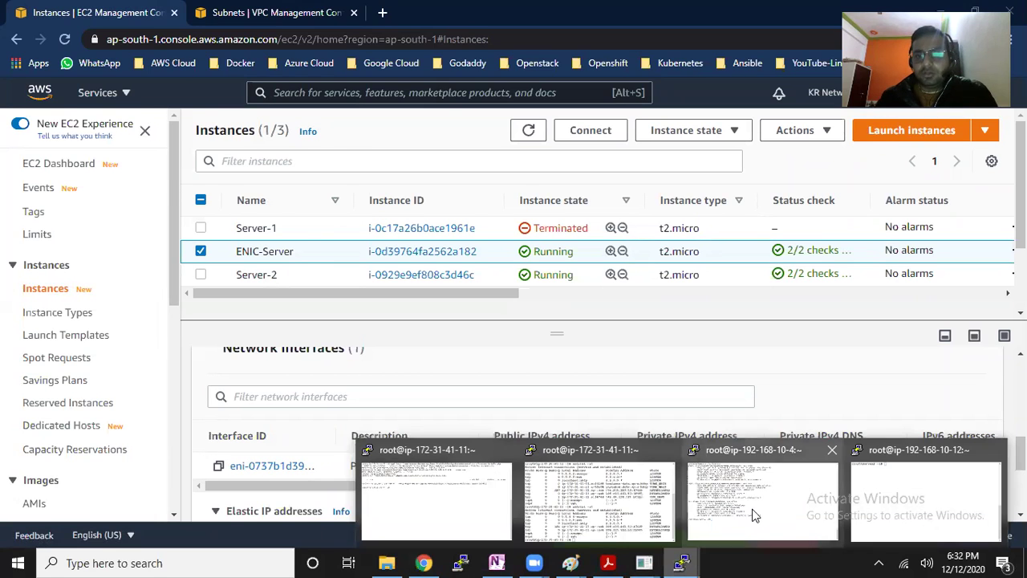
pyautogui.click(757, 513)
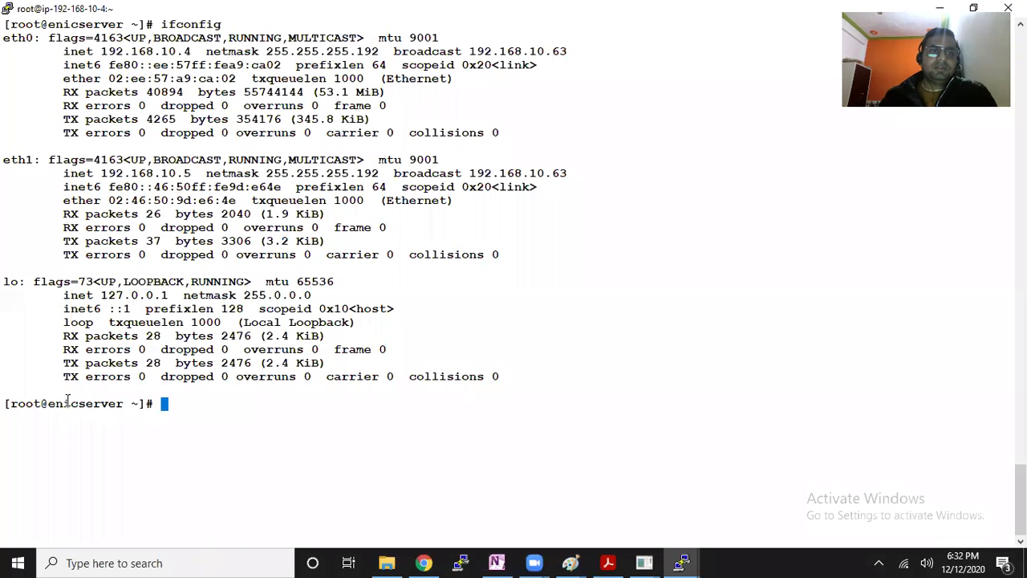
pyautogui.moveTo(54, 404); pyautogui.dragTo(97, 403)
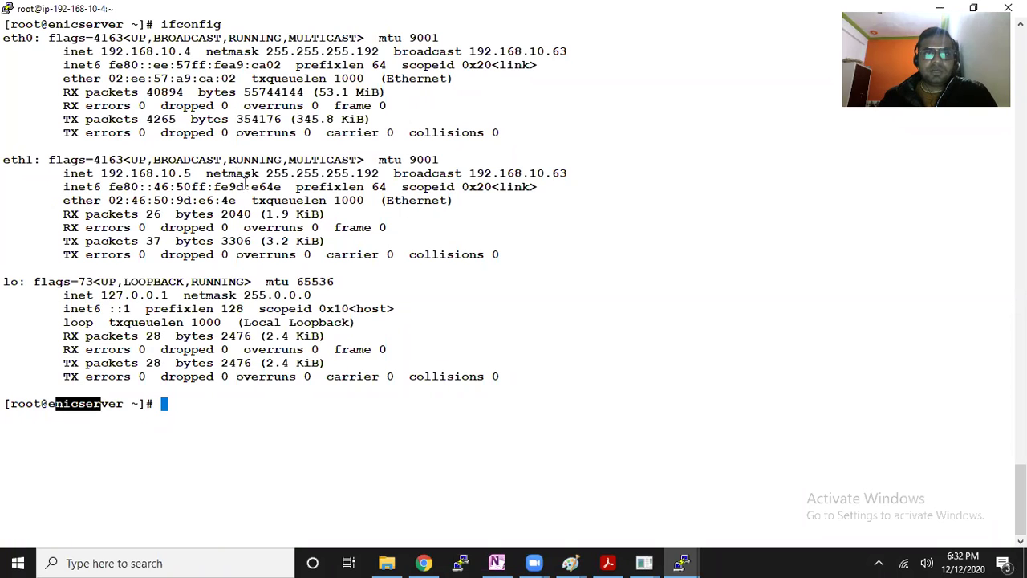
pyautogui.moveTo(110, 201); pyautogui.dragTo(234, 200)
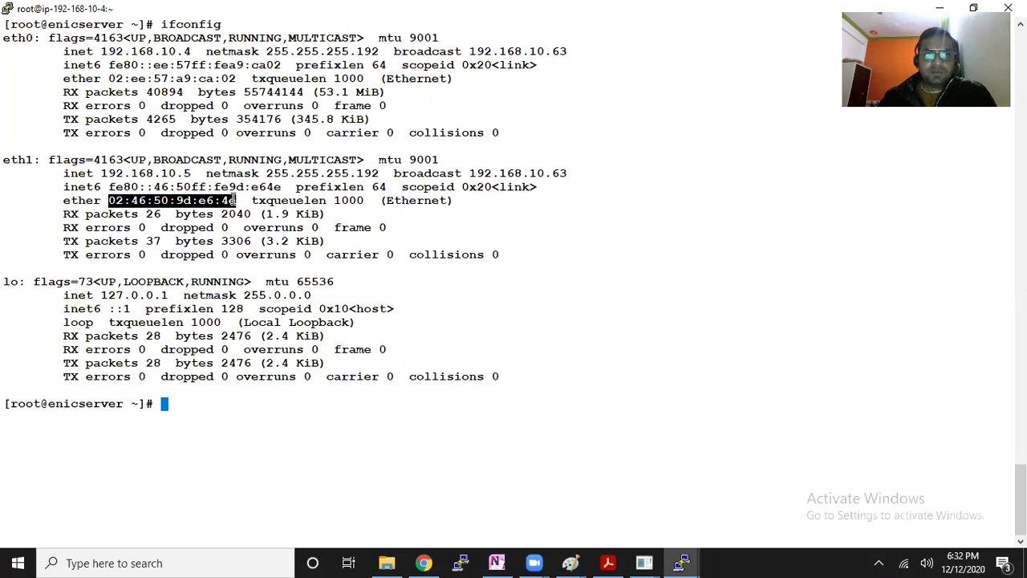
# Switch to the Paint subnet diagram and paste the MAC address 02:46:50:9d:e6:4e as text below the subnet2 label
pyautogui.click(569, 562)
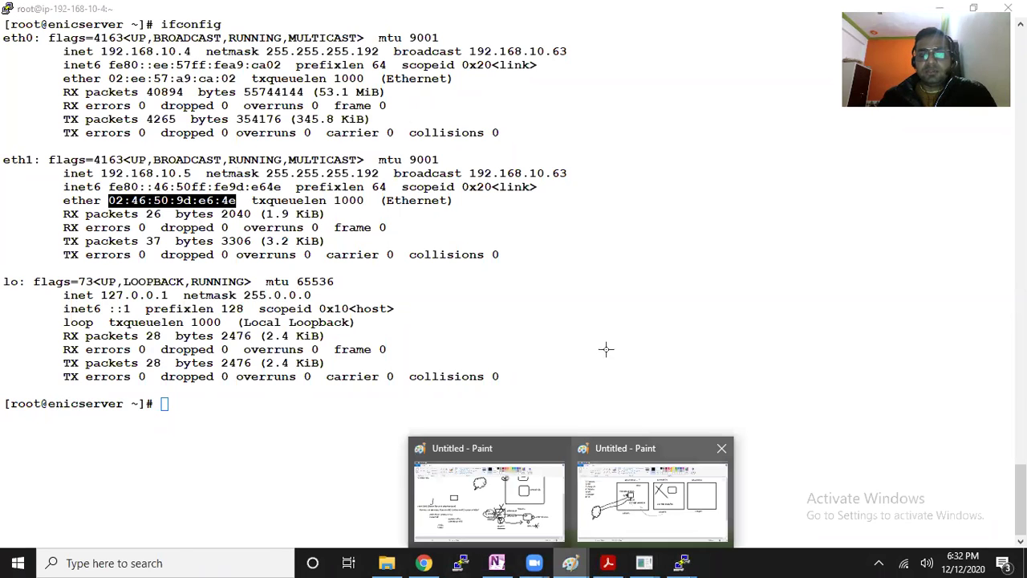
pyautogui.click(652, 498)
pyautogui.click(217, 56)
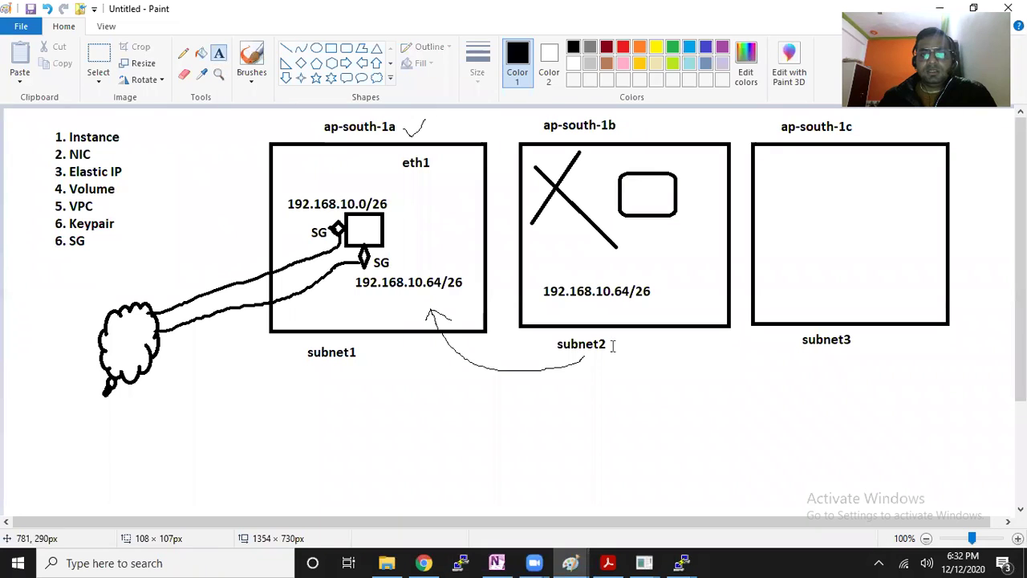
pyautogui.moveTo(615, 379); pyautogui.dragTo(889, 411)
pyautogui.write('02:46:50:9d:e6:4e')
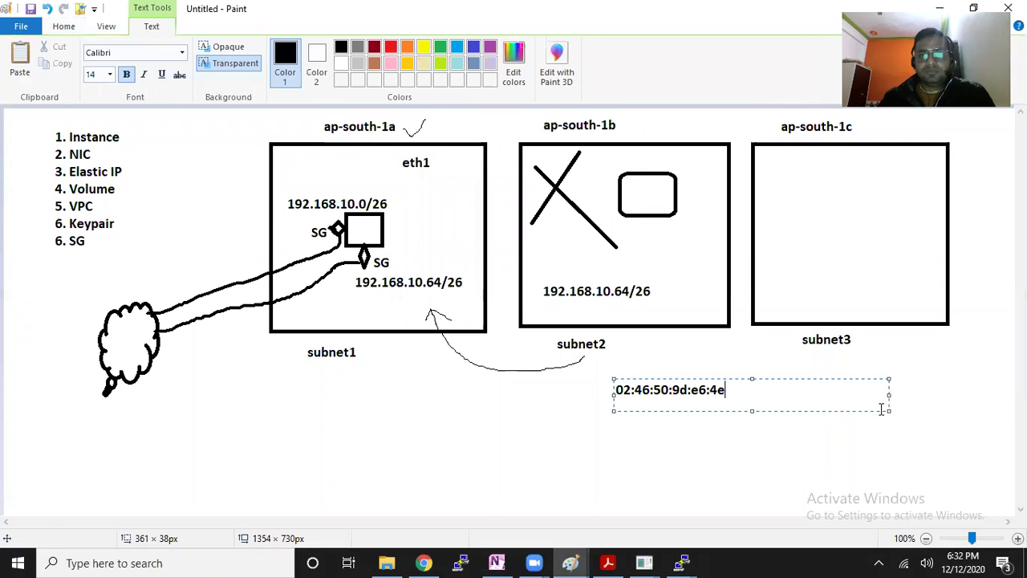
# Rerun ifconfig in the ENIC-Server terminal and highlight the eth0 block in the new output
pyautogui.click(429, 561)
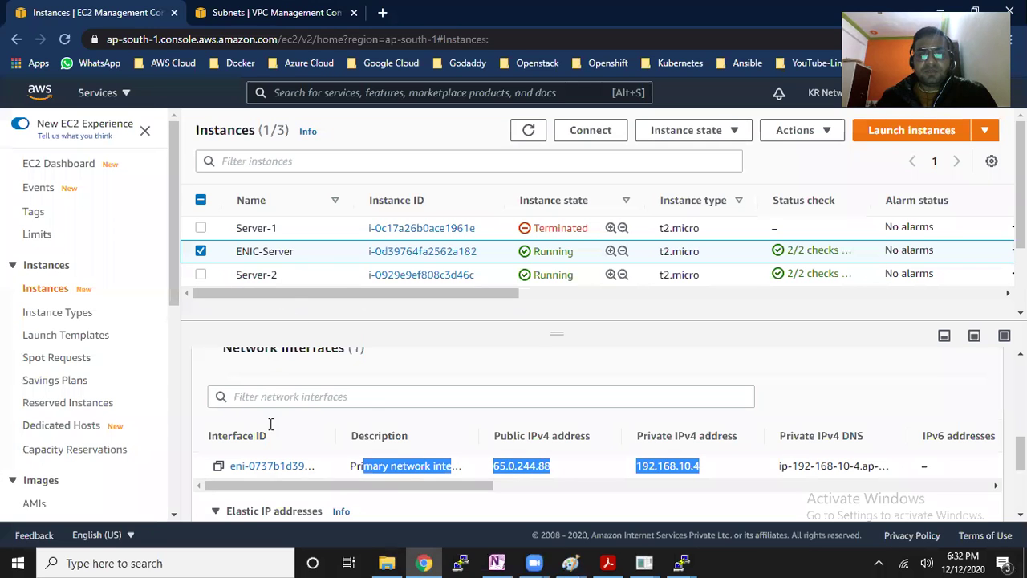
pyautogui.click(681, 562)
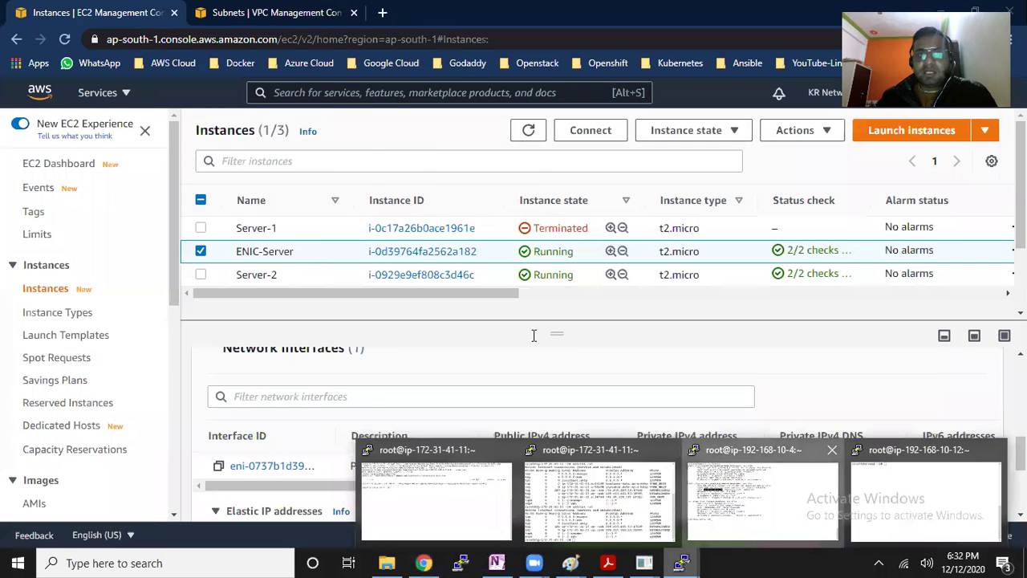
pyautogui.click(762, 493)
pyautogui.write('ifconfig')
pyautogui.press('Return')
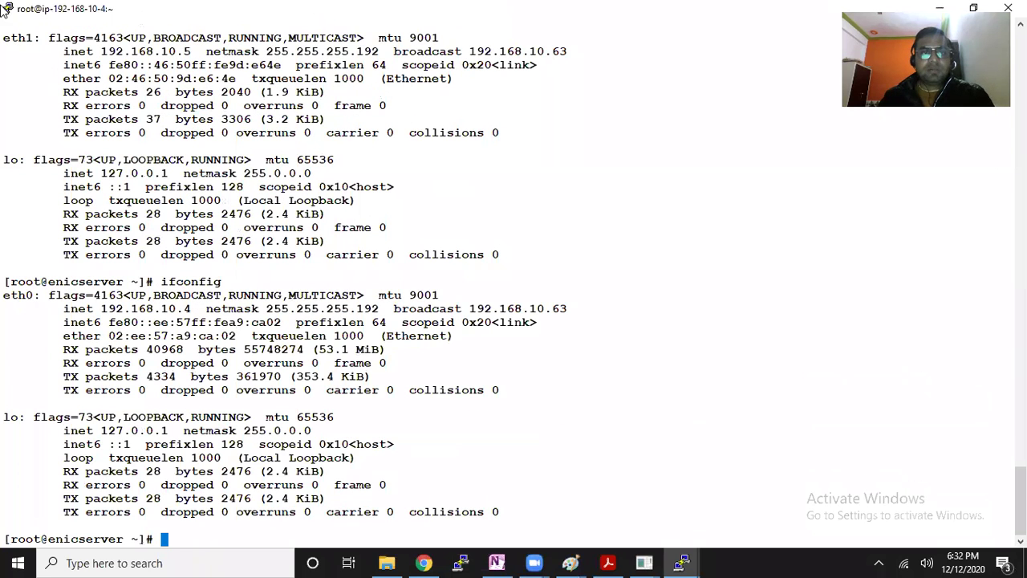
pyautogui.moveTo(6, 295); pyautogui.dragTo(299, 377)
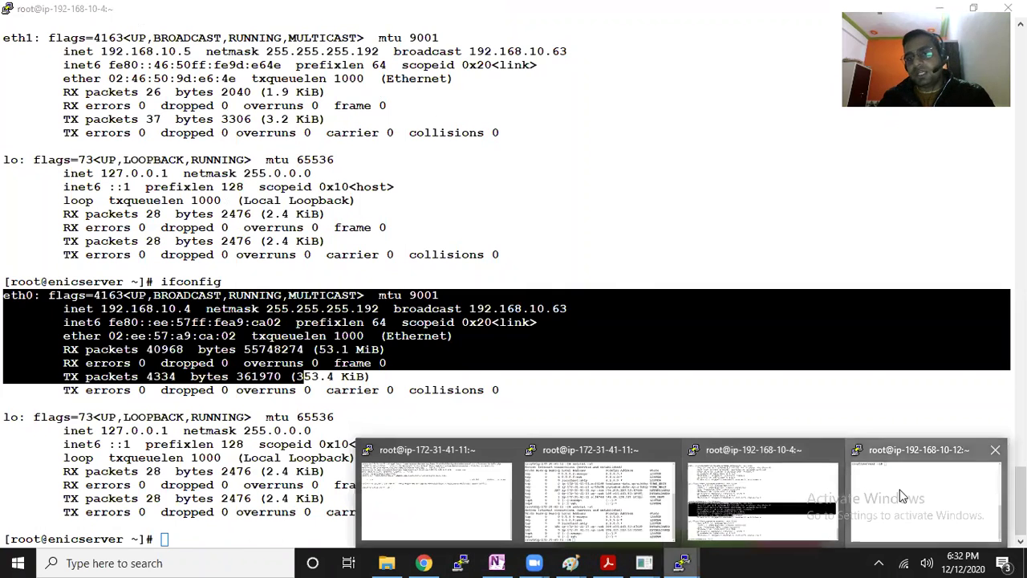
# Run ifconfig in the Server-2 terminal, maximize its window, and highlight the eth0 and eth1 names and eth1's IP address
pyautogui.click(922, 499)
pyautogui.write('ifconfig')
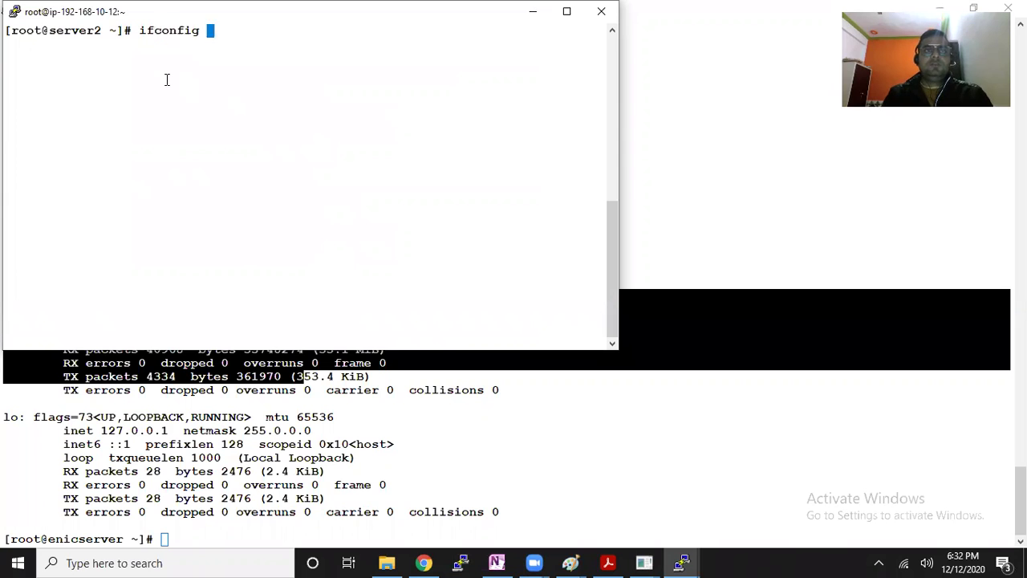
pyautogui.press('Return')
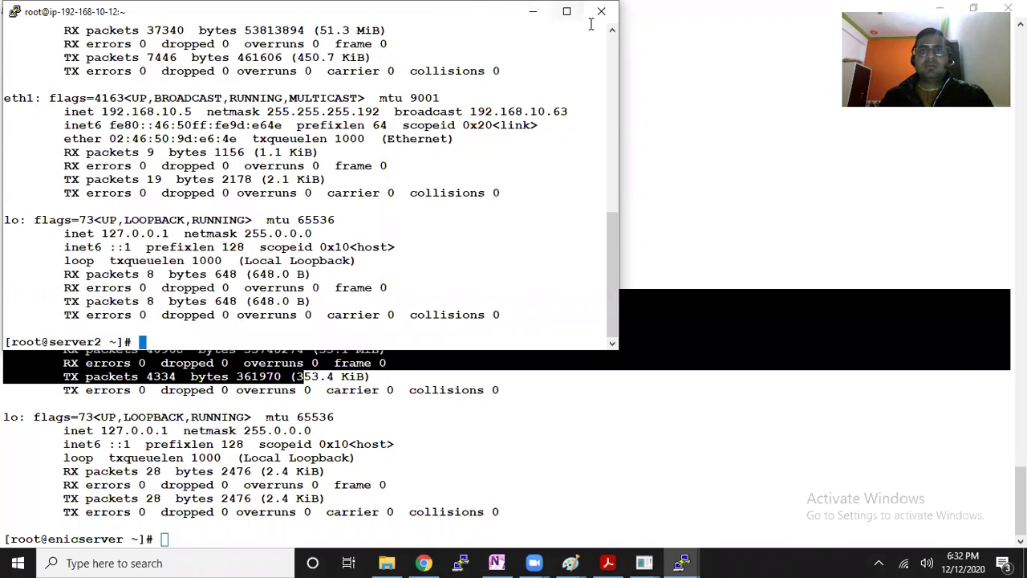
pyautogui.click(566, 12)
pyautogui.moveTo(4, 160); pyautogui.dragTo(34, 159)
pyautogui.moveTo(4, 38); pyautogui.dragTo(30, 38)
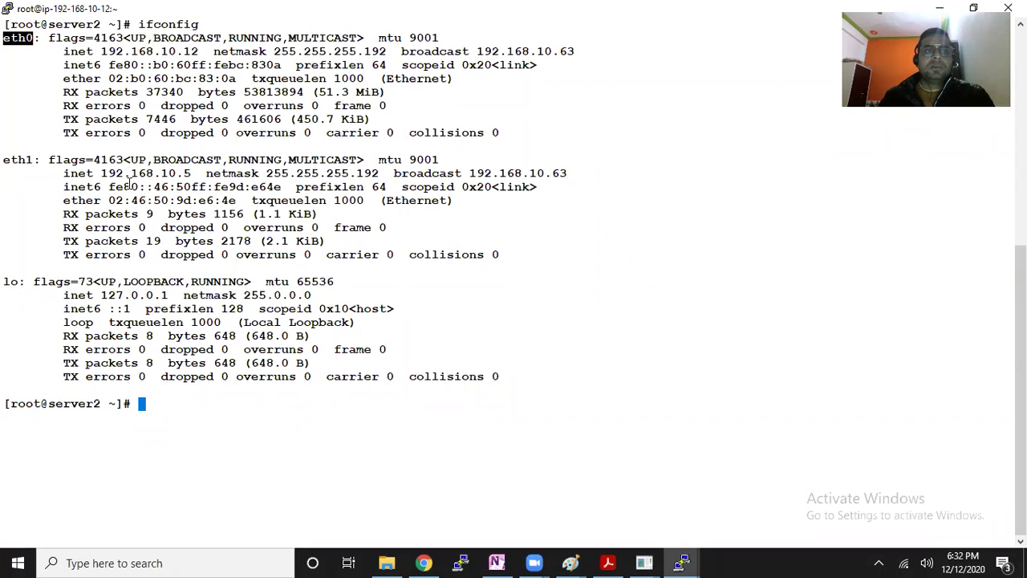
pyautogui.click(100, 170)
pyautogui.moveTo(99, 170); pyautogui.dragTo(195, 172)
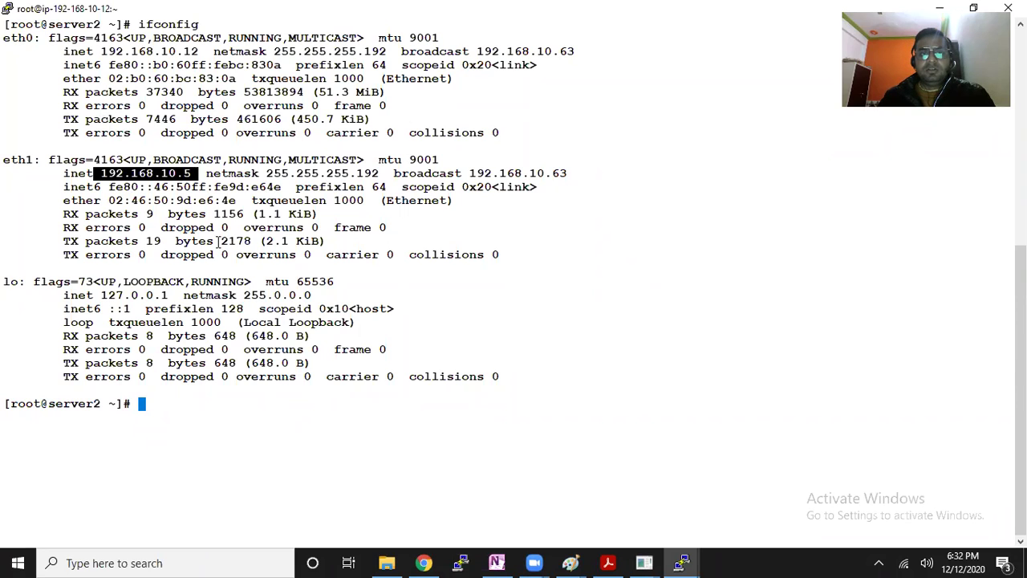
# Copy eth1's MAC address from the Server-2 terminal and paste it beneath the first MAC address in the Paint subnet diagram
pyautogui.moveTo(116, 201); pyautogui.dragTo(235, 201)
pyautogui.hotkey('ctrl', 'c')
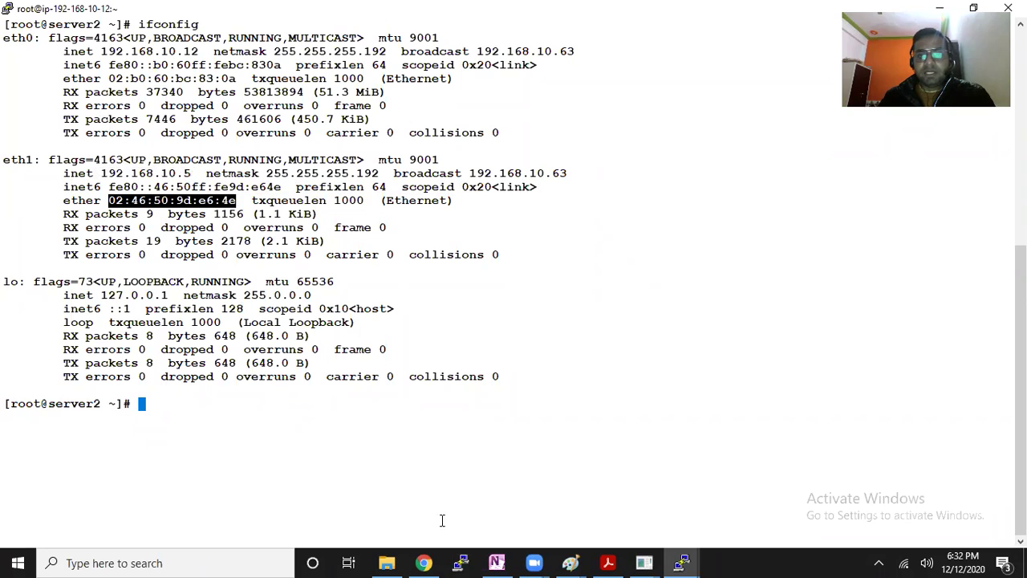
pyautogui.moveTo(571, 562)
pyautogui.click(597, 442)
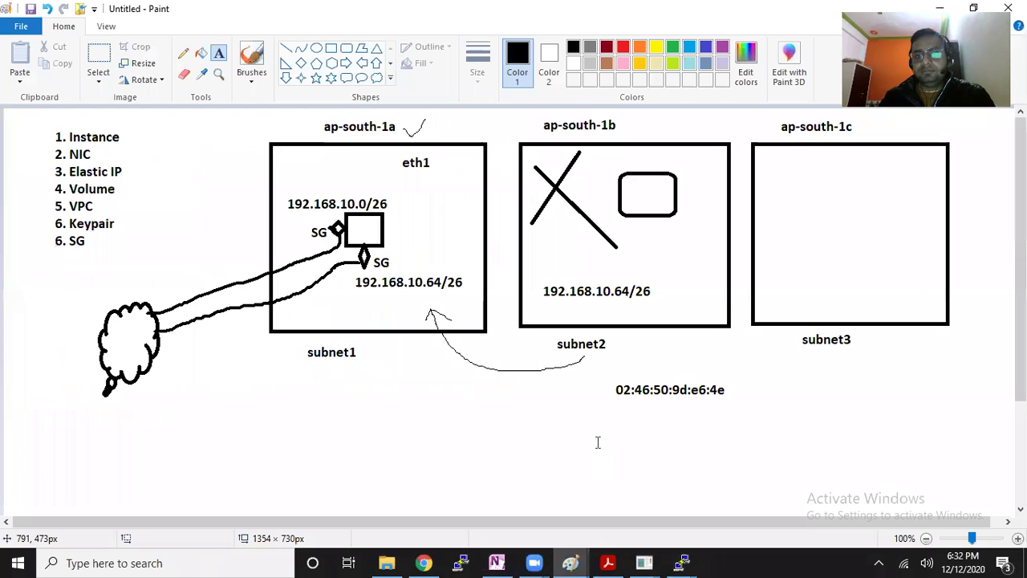
pyautogui.moveTo(613, 399); pyautogui.dragTo(798, 429)
pyautogui.hotkey('ctrl', 'v')
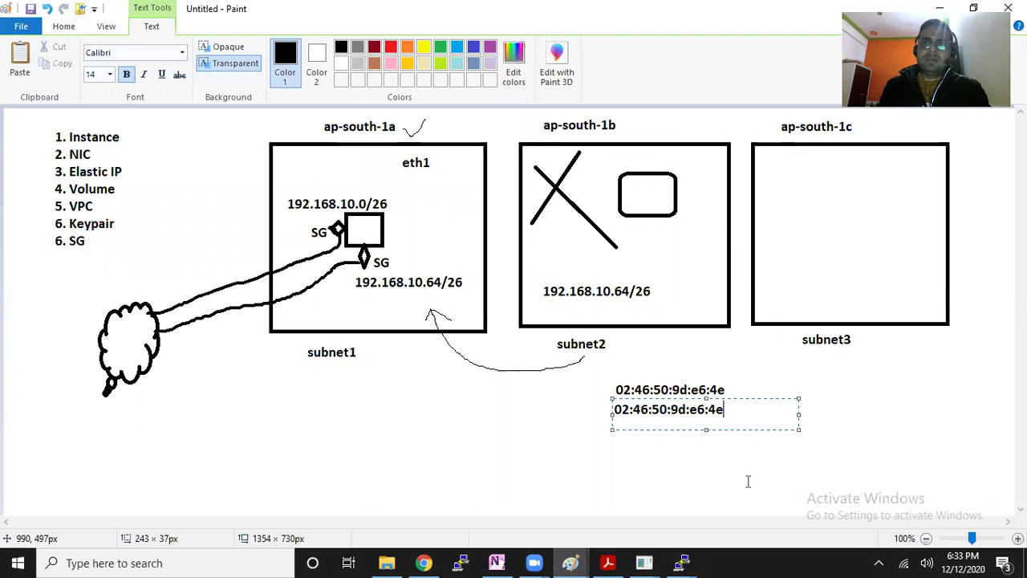
pyautogui.click(648, 454)
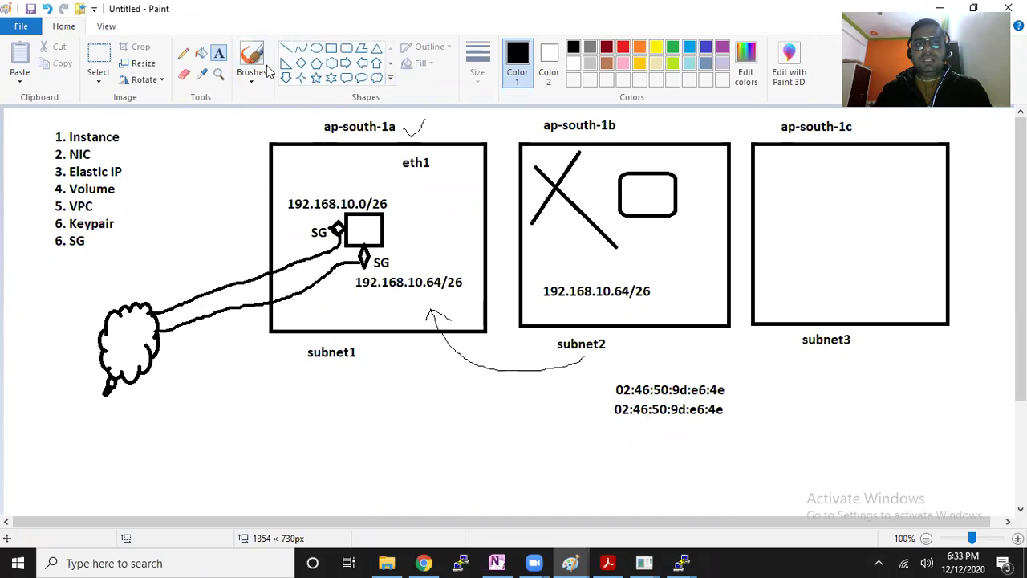
# Draw a pencil line from the ap-south-1a server box to the ap-south-1b box and a small cross beside the ap-south-1a server
pyautogui.click(183, 53)
pyautogui.moveTo(362, 225)
pyautogui.mouseDown()
pyautogui.moveTo(634, 247)
pyautogui.moveTo(642, 187)
pyautogui.mouseUp()
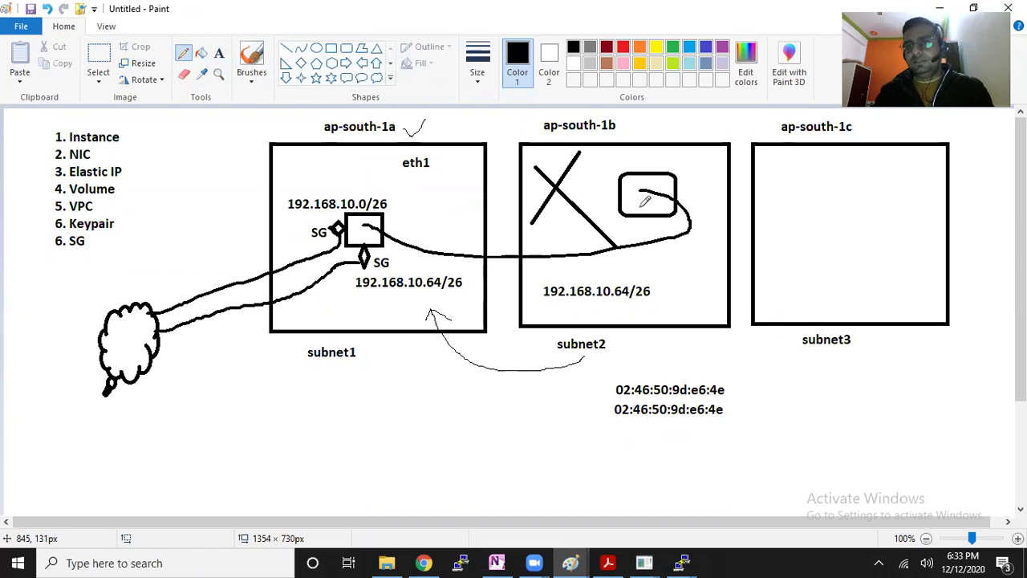
pyautogui.moveTo(385, 233)
pyautogui.mouseDown()
pyautogui.moveTo(400, 214)
pyautogui.moveTo(421, 216)
pyautogui.mouseUp()
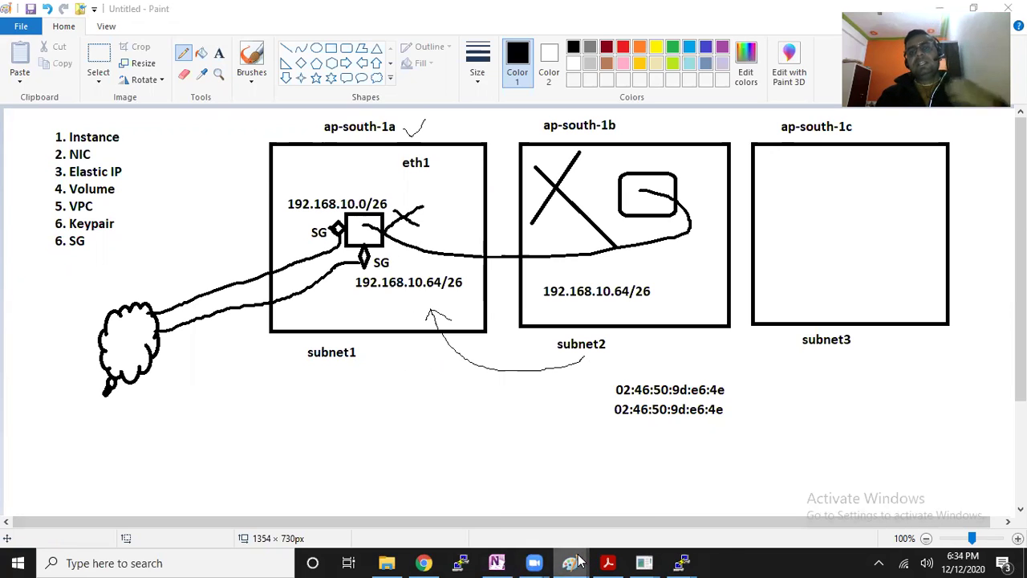
# Switch to the Lab-6 ENIC Paint drawing and add the note "multiple Virtual IPs on single NIC" beside the 2 NICs and 8 NICs lines
pyautogui.moveTo(576, 562)
pyautogui.click(530, 505)
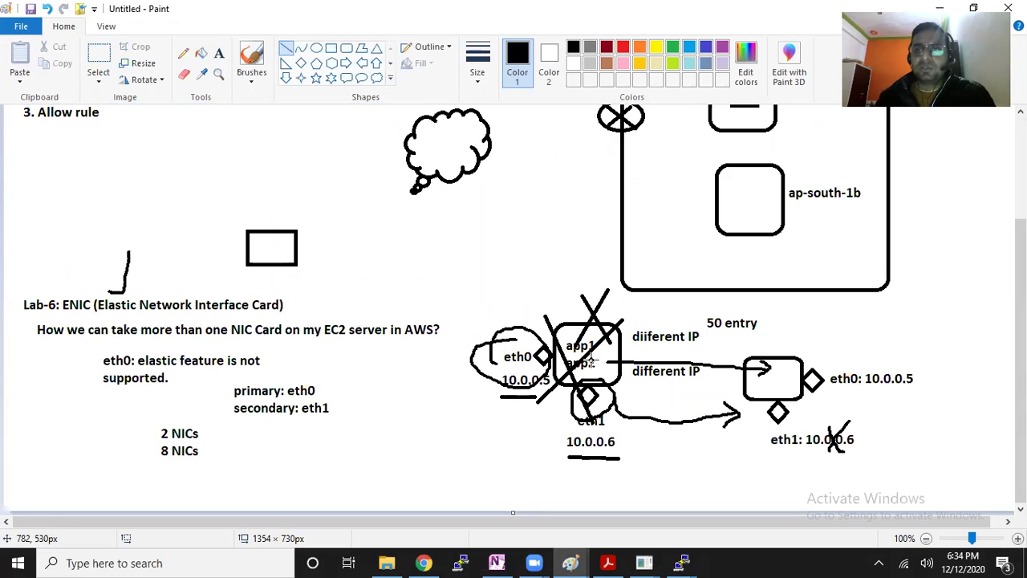
pyautogui.click(219, 53)
pyautogui.moveTo(251, 430); pyautogui.dragTo(527, 460)
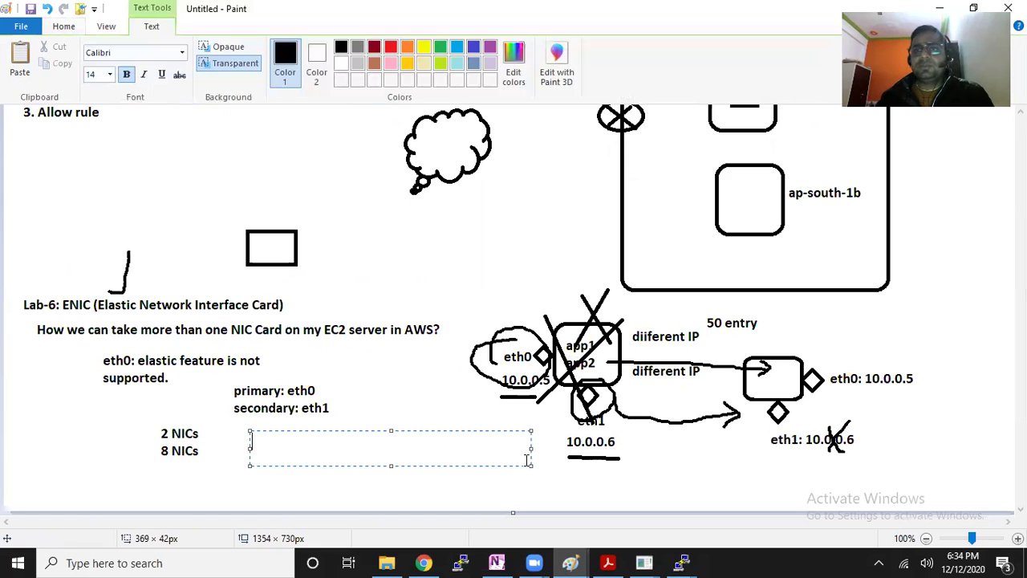
pyautogui.write('mul')
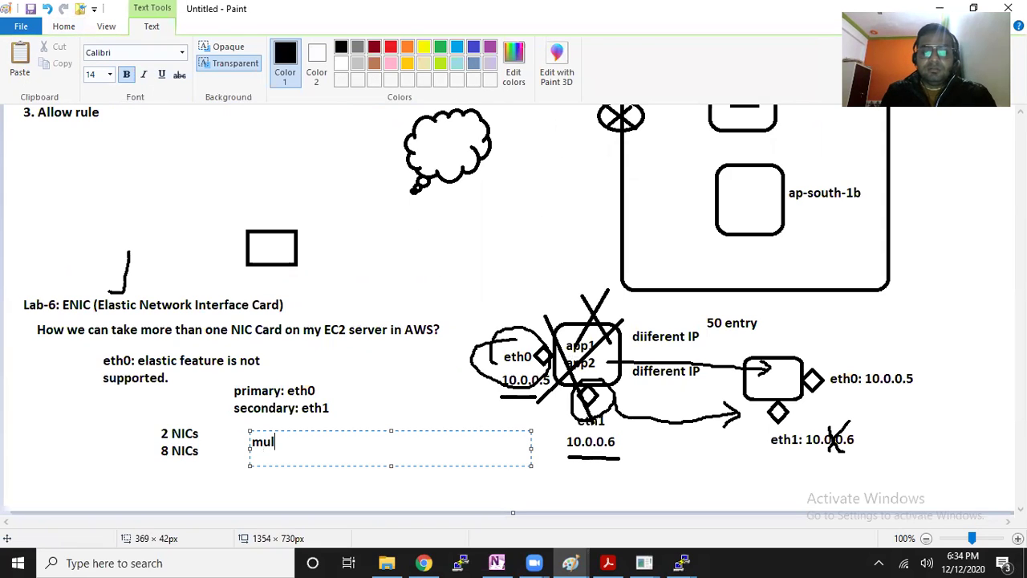
pyautogui.write('tiple ')
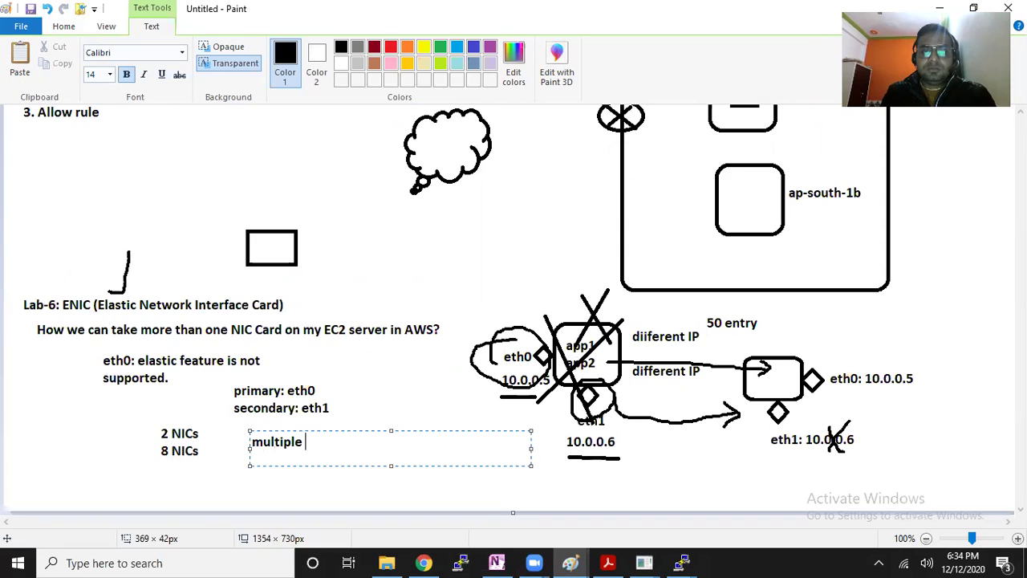
pyautogui.write('Virtual')
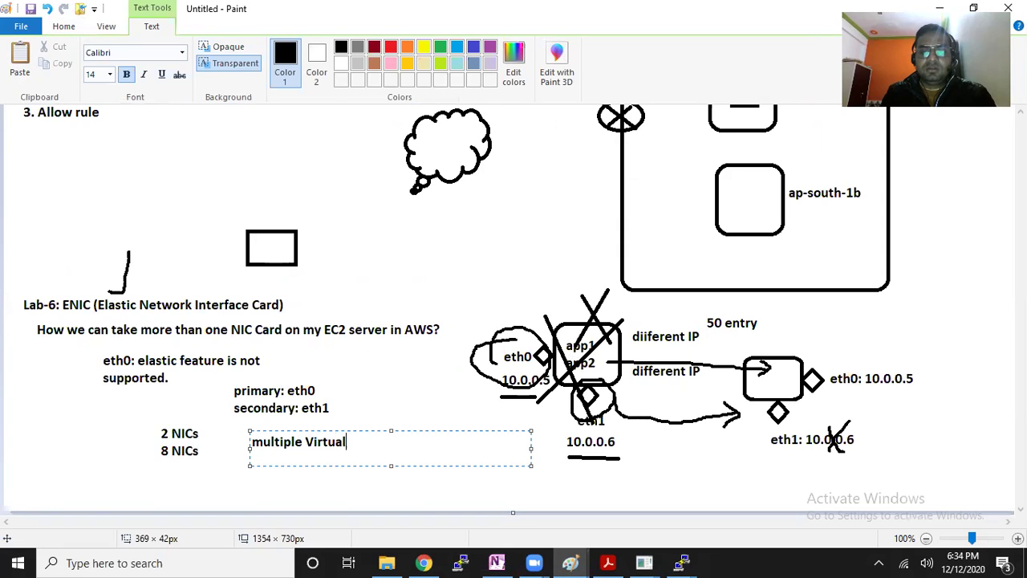
pyautogui.write(' IPs on sing')
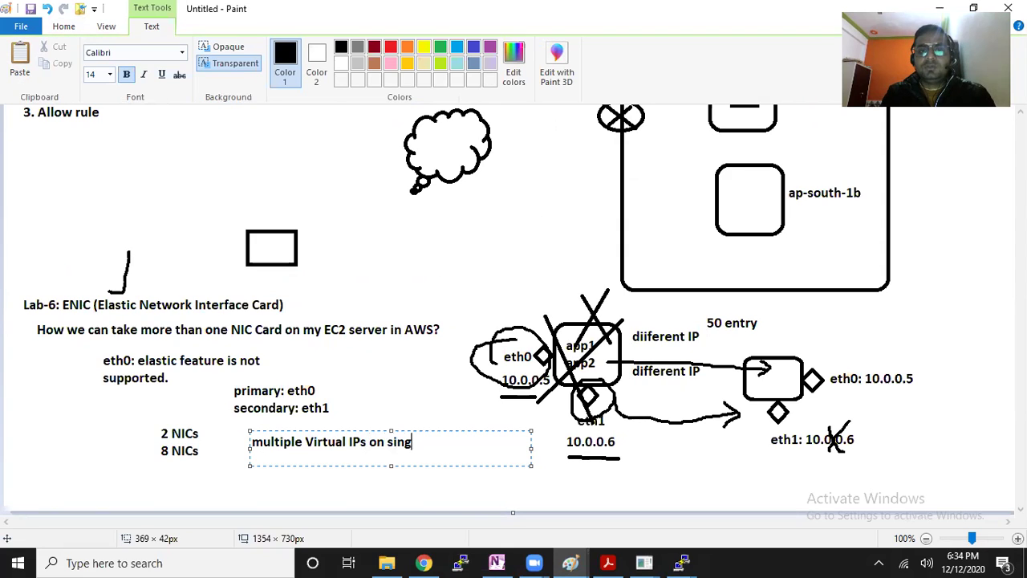
pyautogui.write('le NIC')
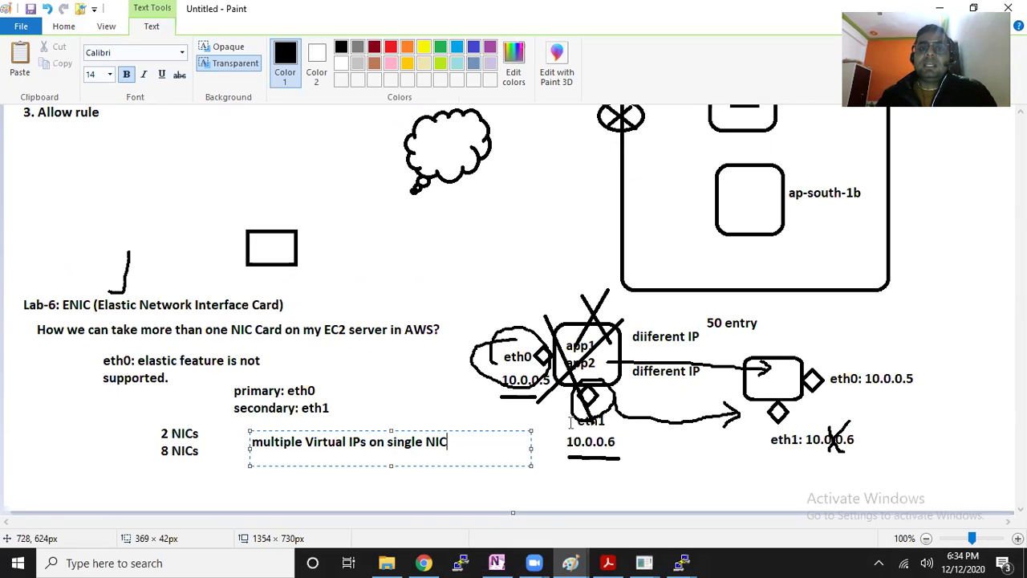
pyautogui.click(360, 217)
# Draw a rounded square about 99 × 98 px below "3. Allow rule" and label it app1 and app2 on separate lines
pyautogui.click(347, 50)
pyautogui.moveTo(130, 136); pyautogui.dragTo(207, 212)
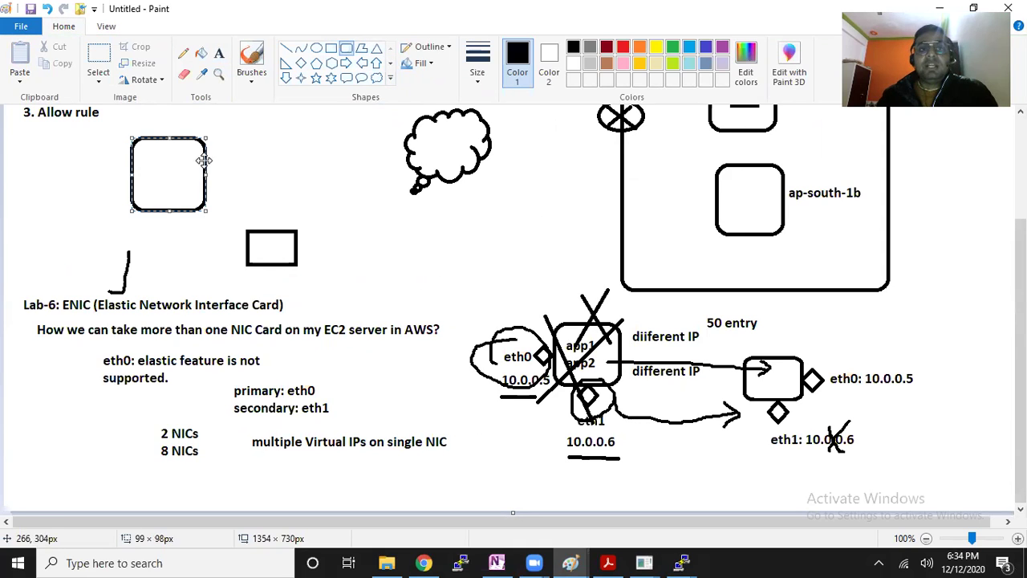
pyautogui.click(218, 53)
pyautogui.moveTo(146, 155); pyautogui.dragTo(195, 197)
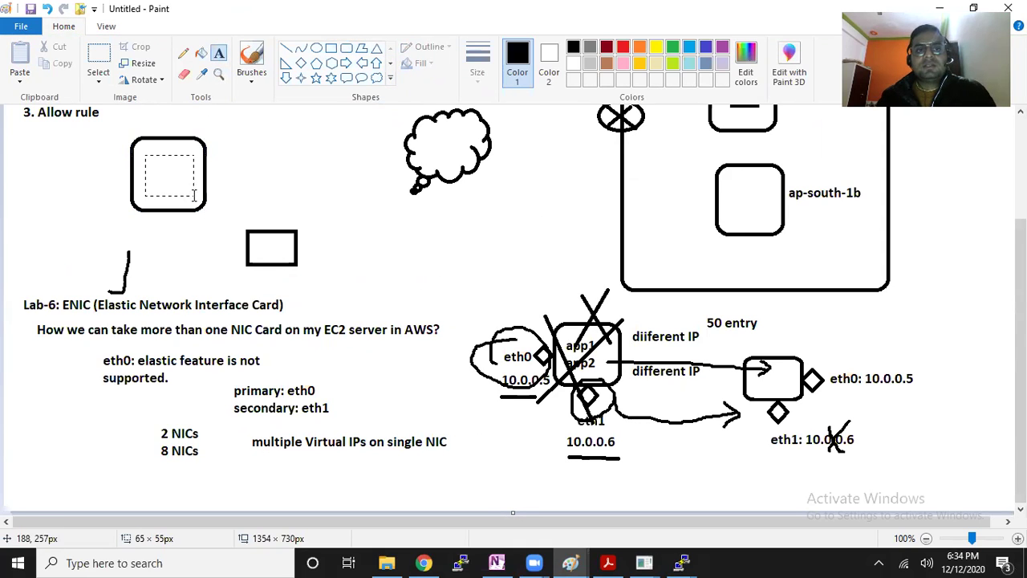
pyautogui.write('app1')
pyautogui.press('Return')
pyautogui.write('app2')
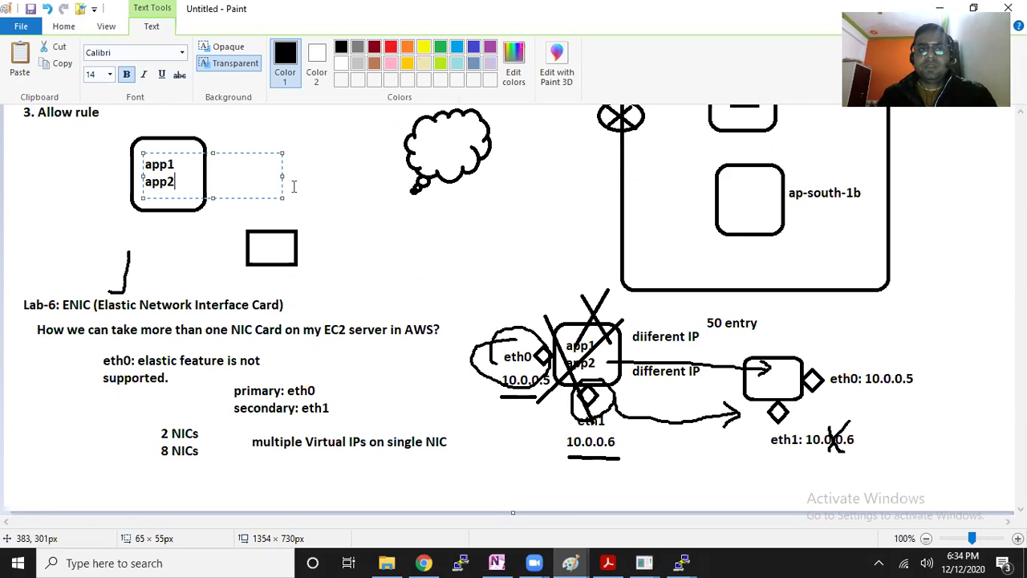
pyautogui.click(318, 161)
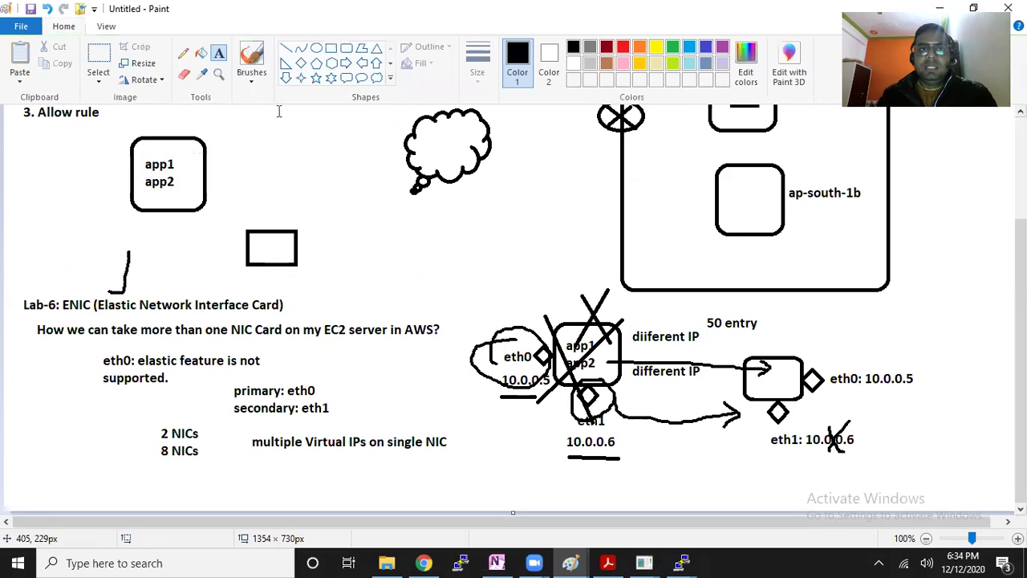
# Add a diamond about 25 × 28 px on the right edge of the app1/app2 box and label it eth0
pyautogui.click(301, 63)
pyautogui.moveTo(206, 164); pyautogui.dragTo(226, 187)
pyautogui.click(219, 53)
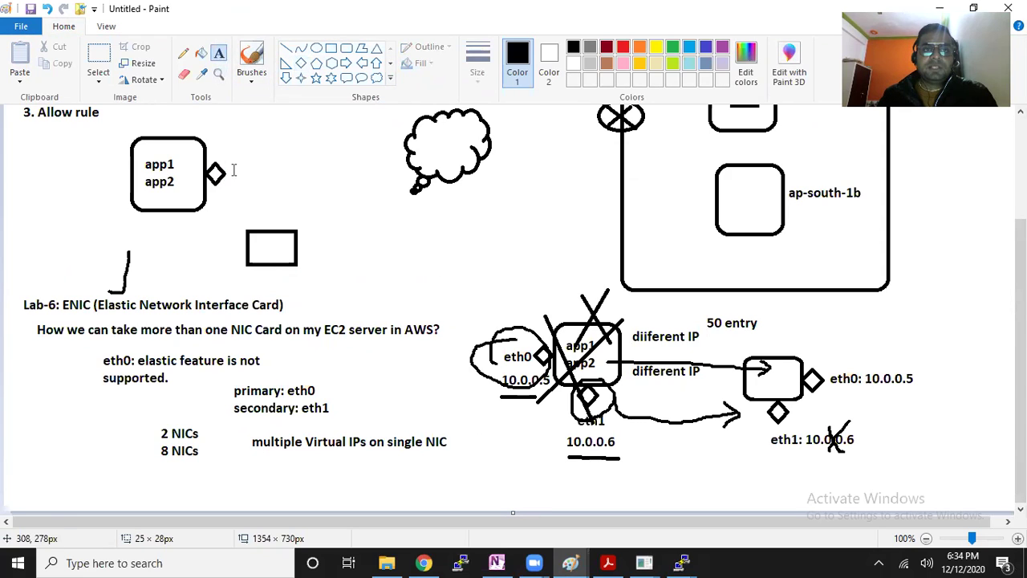
pyautogui.click(228, 166)
pyautogui.write('eth0')
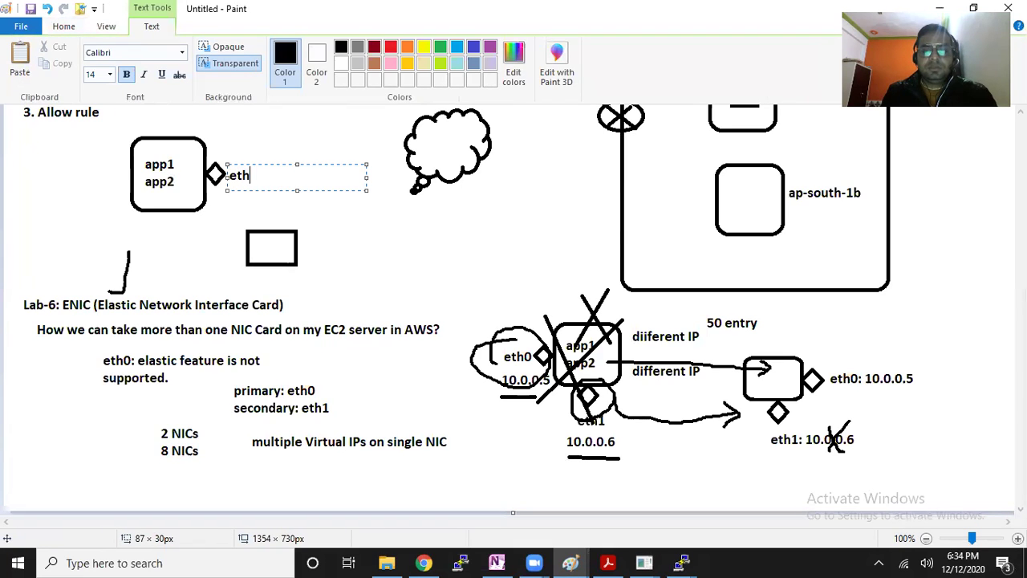
pyautogui.click(353, 238)
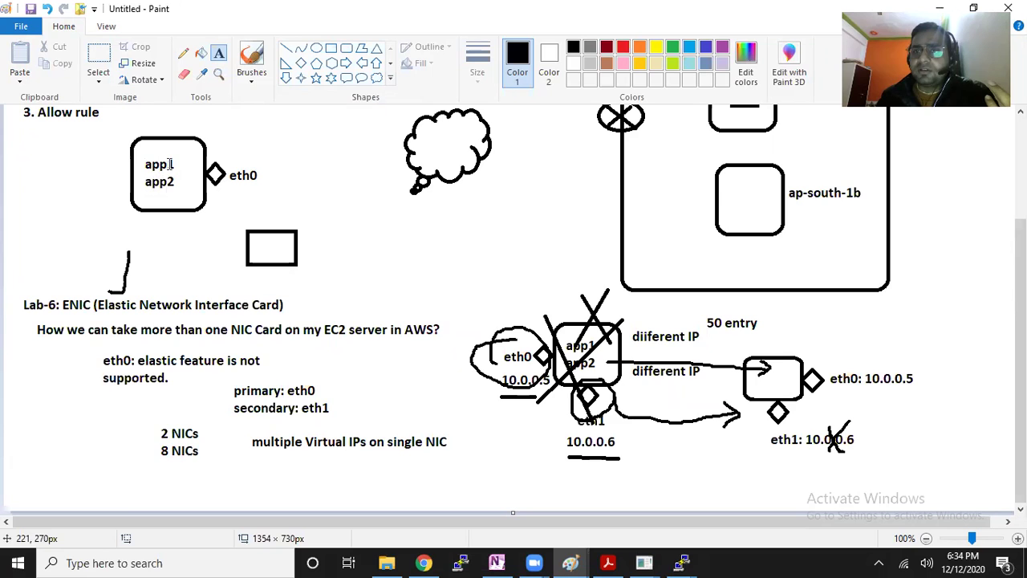
# Label the eth0 diamond beside the app1/app2 box with two stacked addresses, 192.168.10.4 and 192.168.10.10
pyautogui.click(240, 182)
pyautogui.click(240, 210)
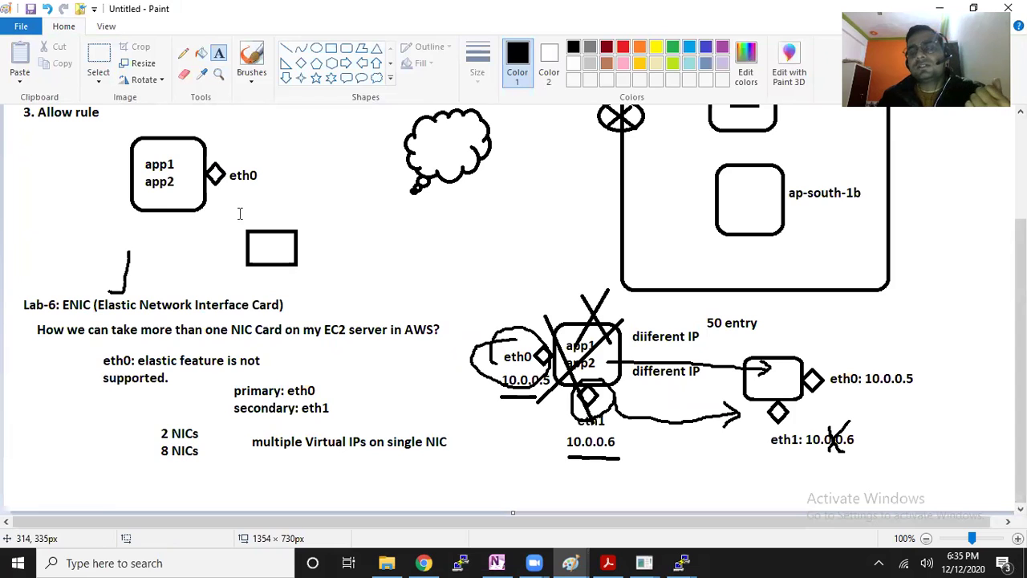
pyautogui.moveTo(258, 165); pyautogui.dragTo(343, 195)
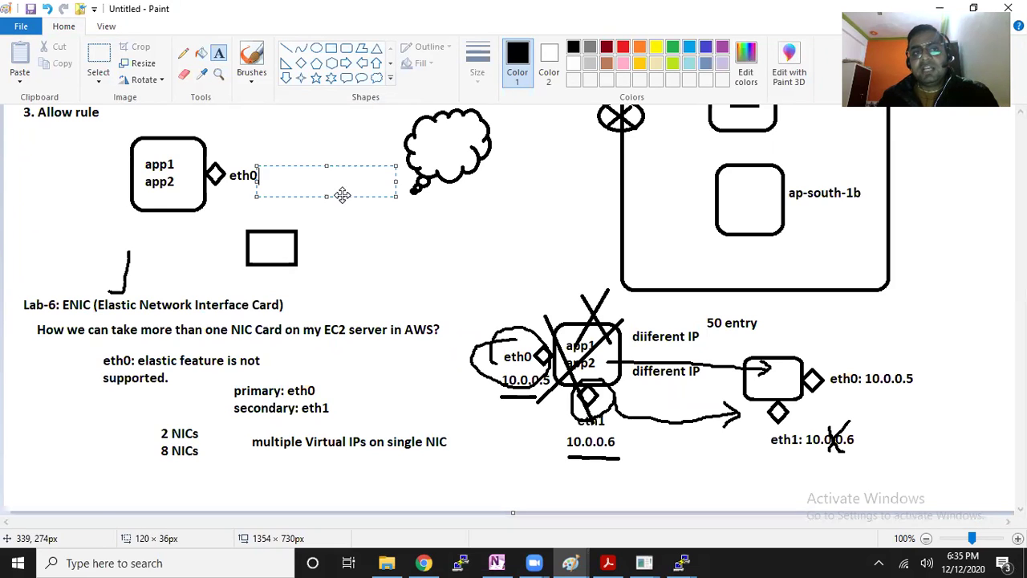
pyautogui.write('192.1')
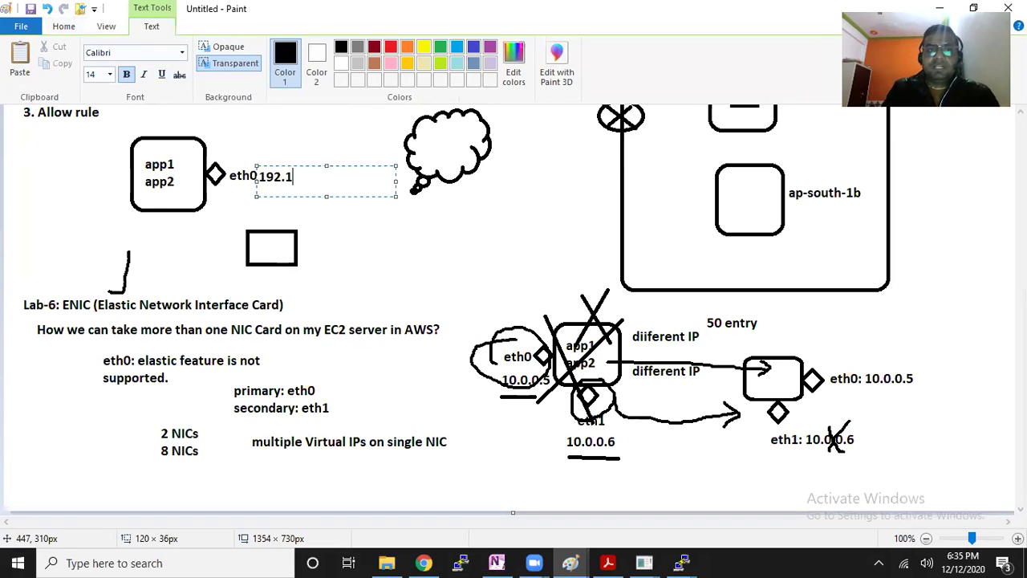
pyautogui.write('68.10')
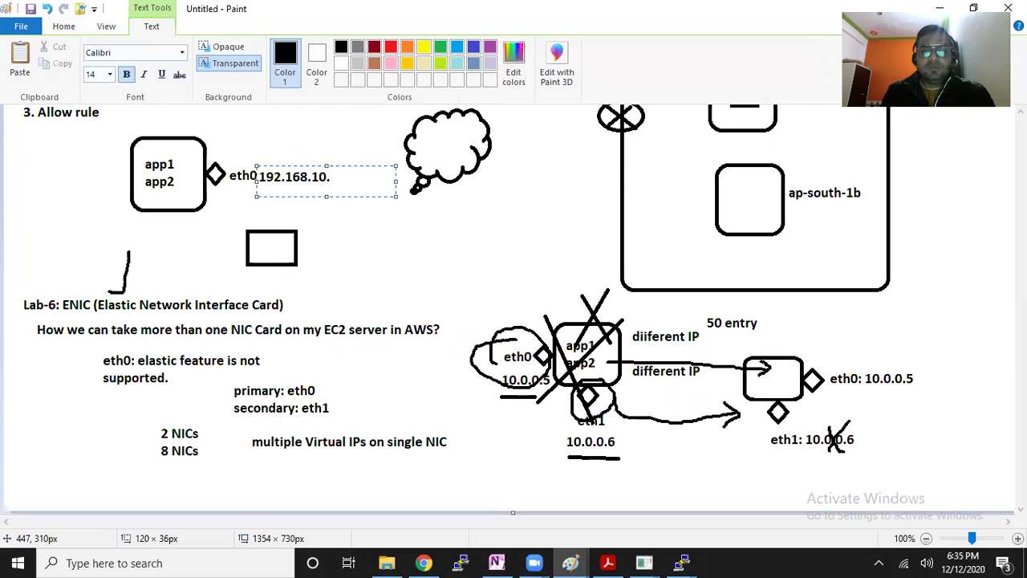
pyautogui.write('.4')
pyautogui.press('Return')
pyautogui.write('1')
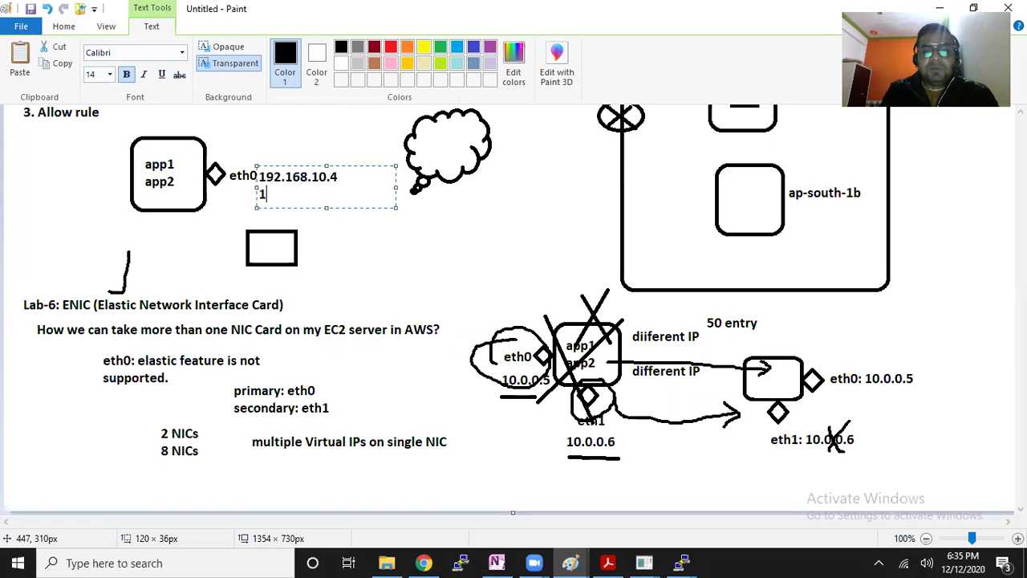
pyautogui.write('92.168')
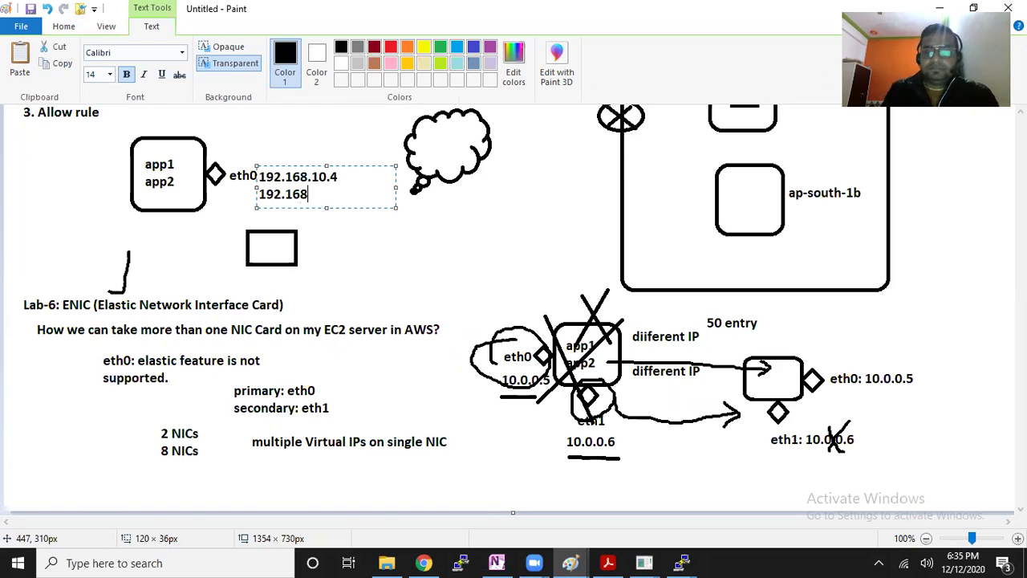
pyautogui.write('.10.')
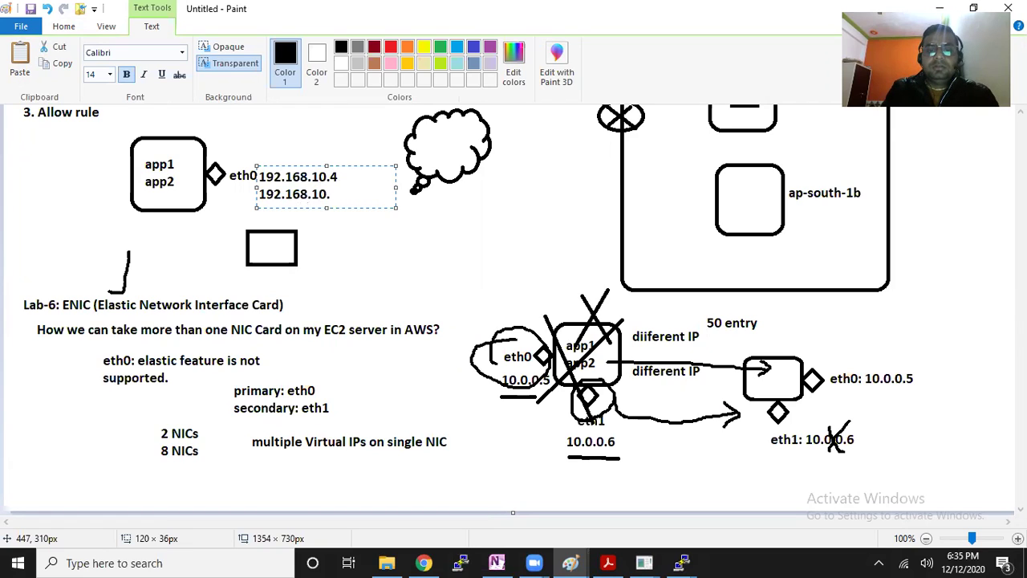
pyautogui.write('10')
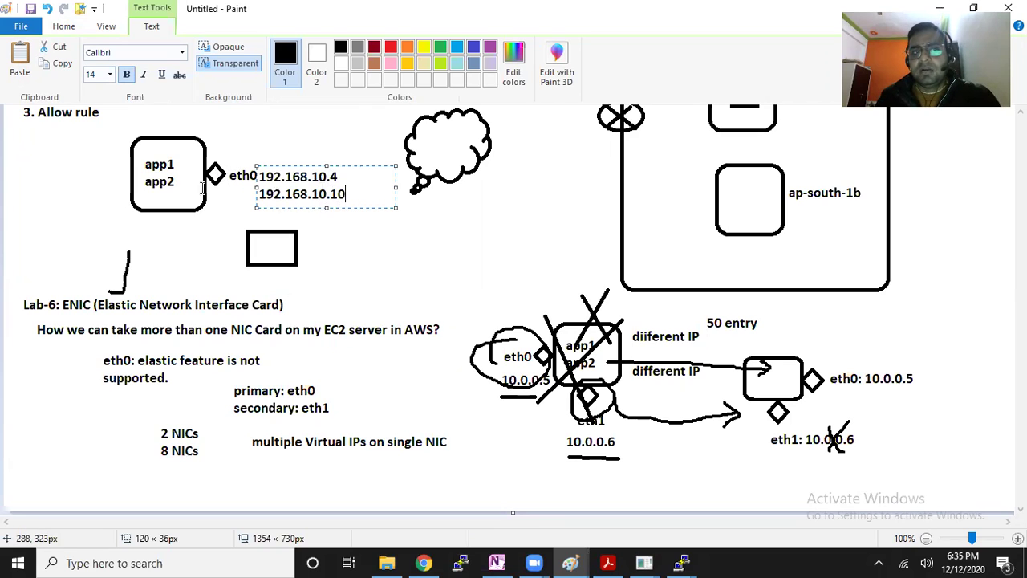
pyautogui.moveTo(338, 177); pyautogui.dragTo(289, 176)
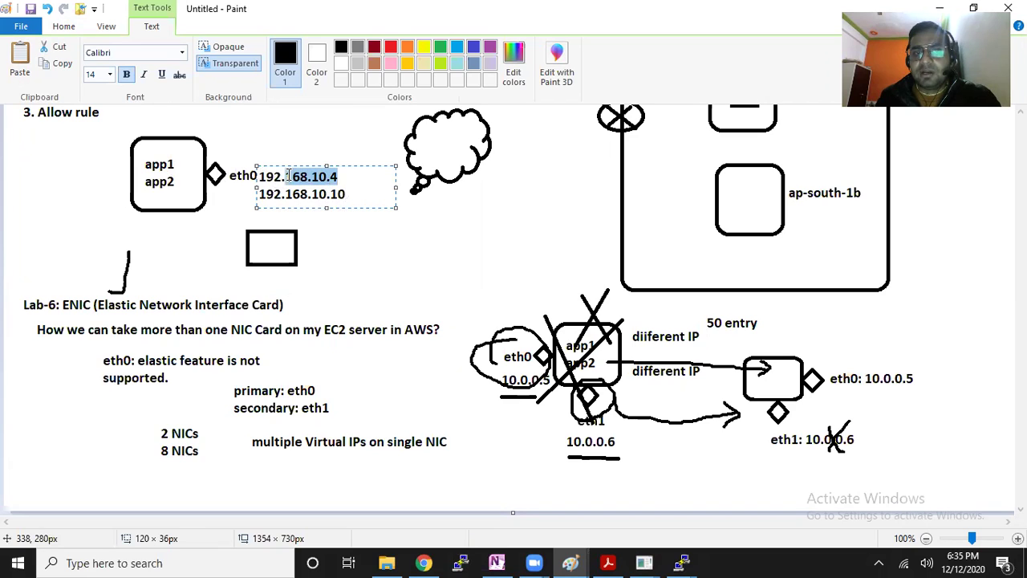
pyautogui.moveTo(352, 194); pyautogui.dragTo(311, 195)
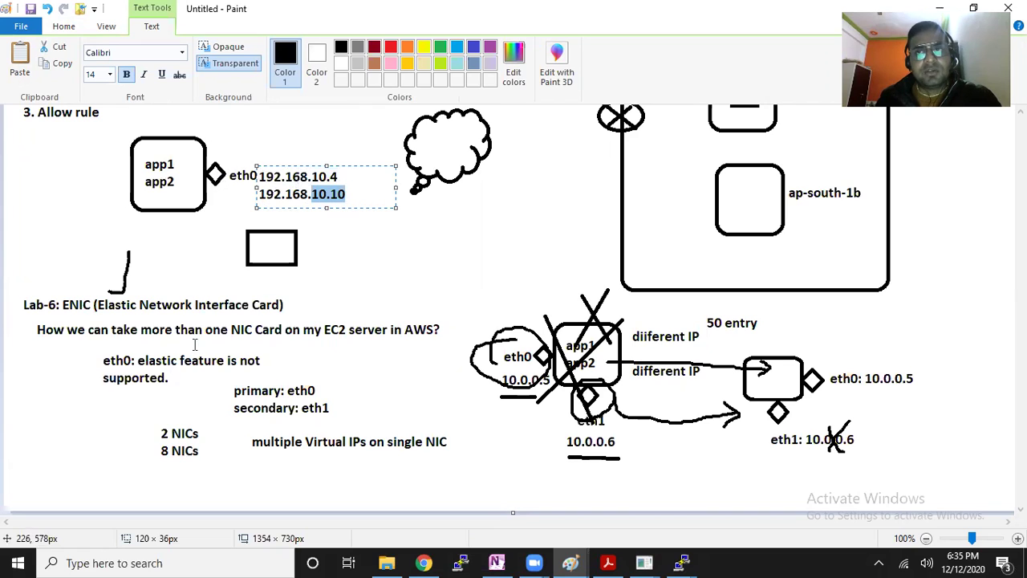
pyautogui.click(324, 375)
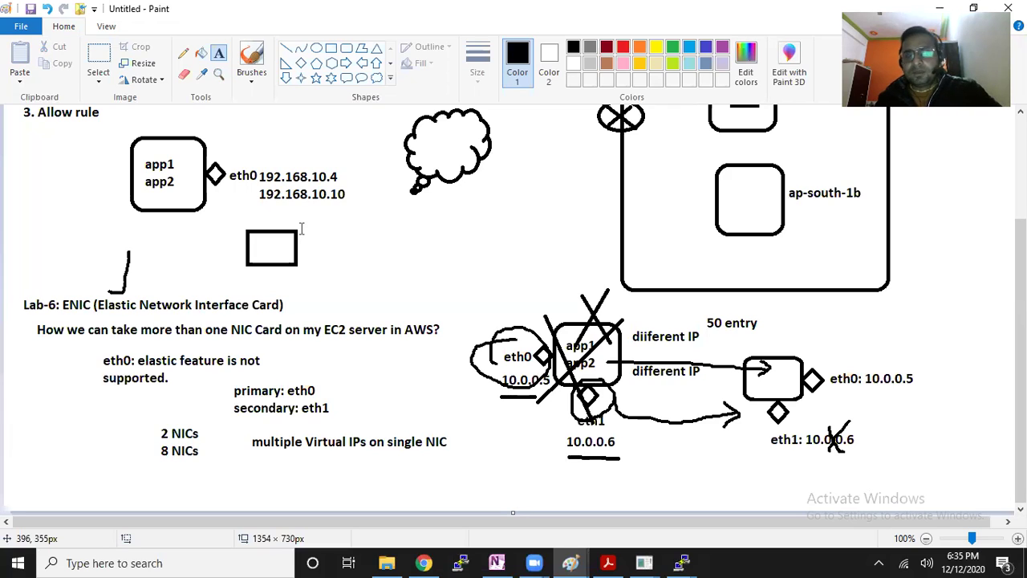
# Switch to the EC2 console in Chrome and review ENIC-Server's network interfaces section, widening the Interface ID column
pyautogui.click(419, 561)
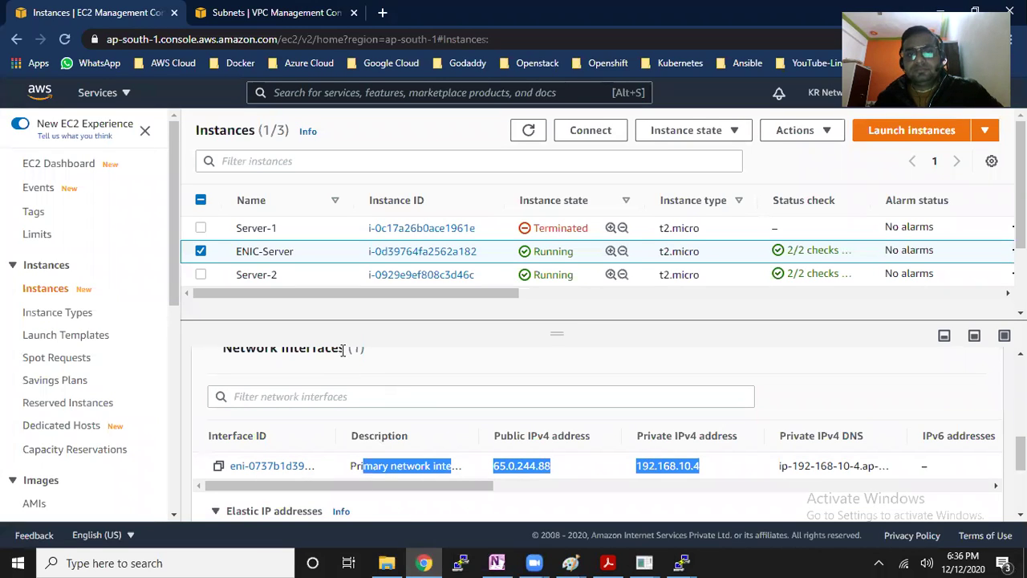
pyautogui.moveTo(334, 435); pyautogui.dragTo(393, 439)
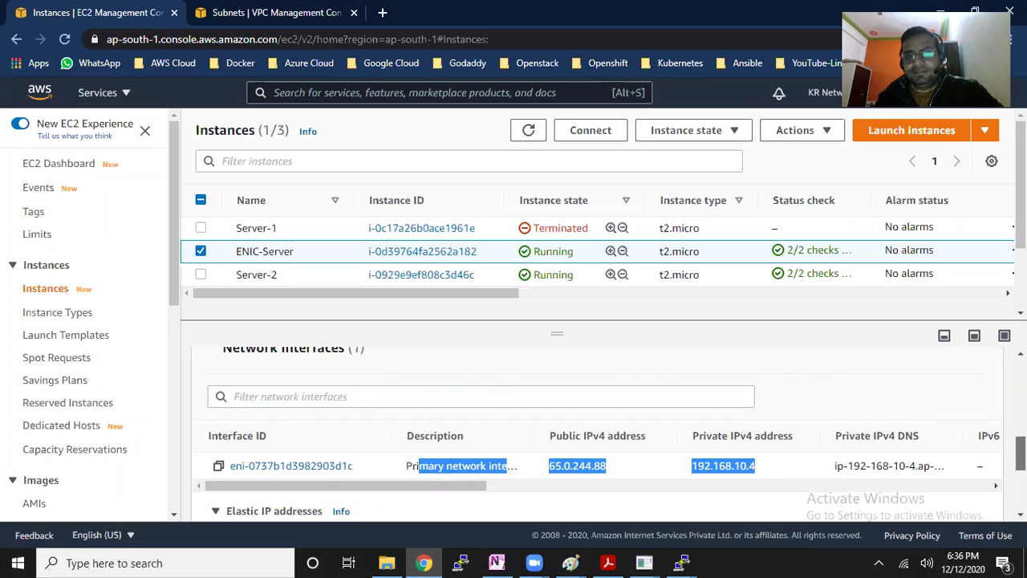
pyautogui.scroll(1, 597, 435)
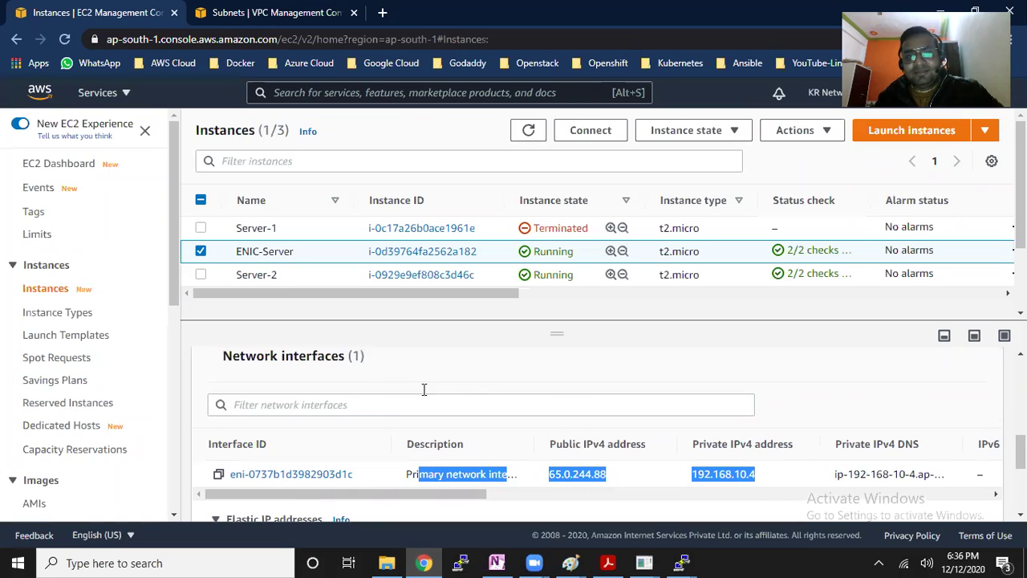
pyautogui.moveTo(371, 361); pyautogui.dragTo(265, 371)
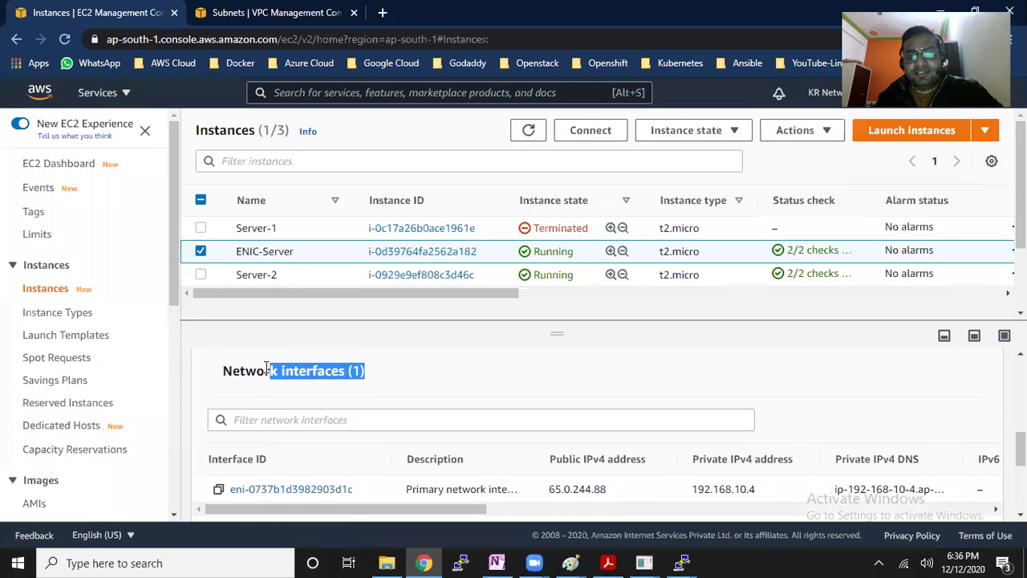
pyautogui.scroll(-1, 597, 433)
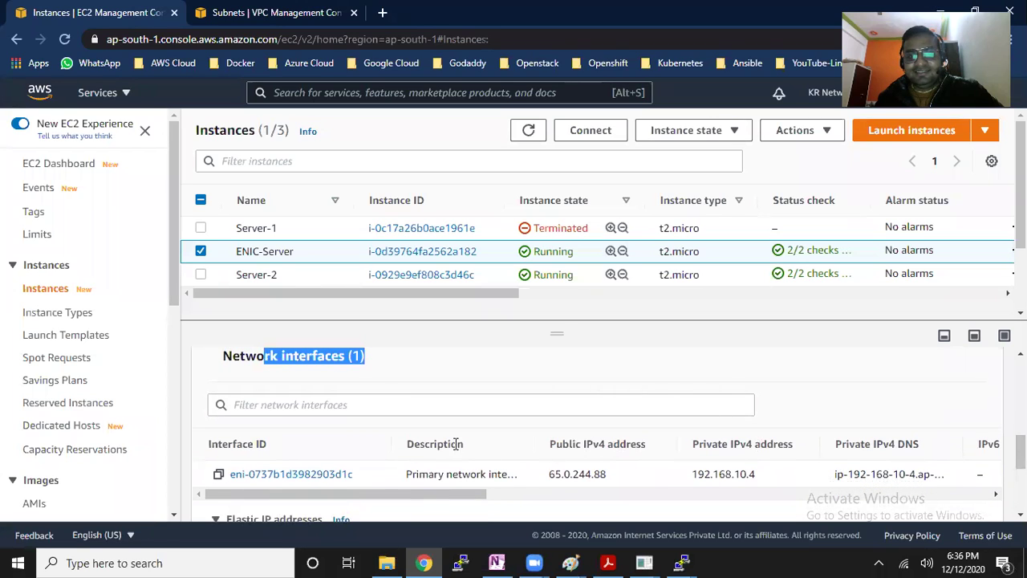
pyautogui.moveTo(390, 443); pyautogui.dragTo(382, 443)
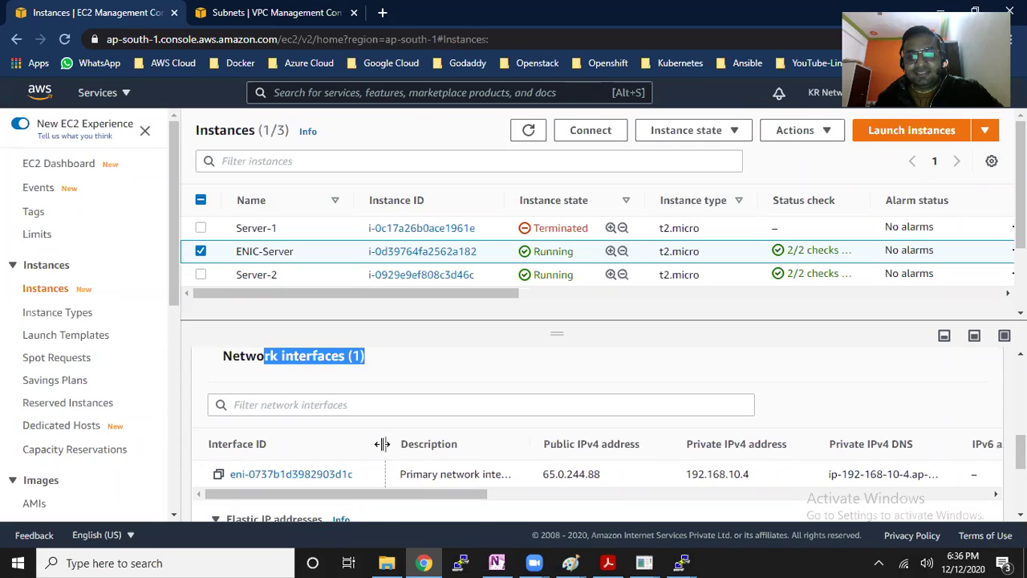
pyautogui.click(280, 358)
pyautogui.tripleClick(229, 357)
pyautogui.moveTo(237, 361); pyautogui.dragTo(264, 377)
pyautogui.click(252, 382)
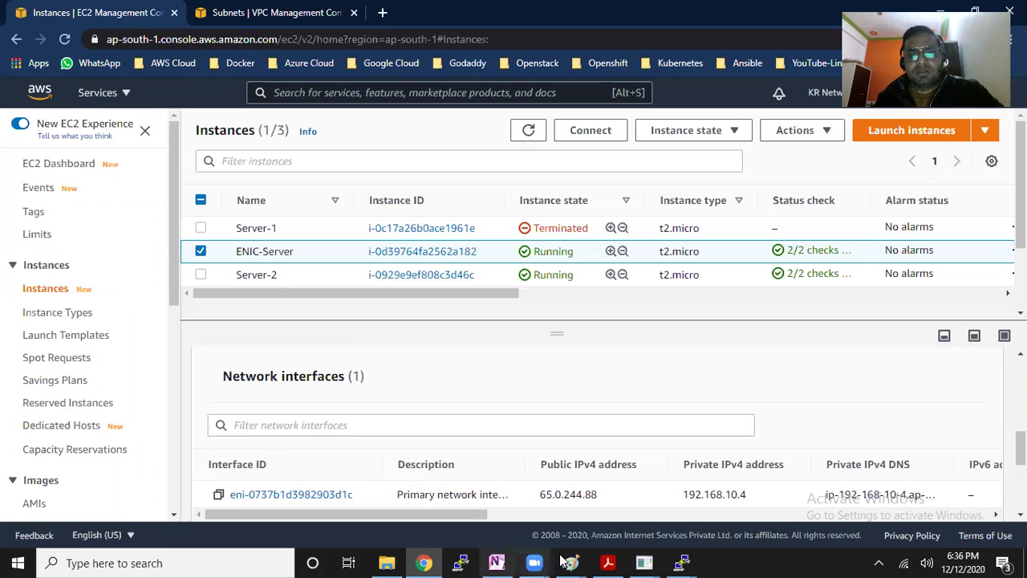
# Switch to the root@ip-192-168-10-4 terminal and examine the eth1 and eth0 entries and eth0's inet address in the ifconfig output
pyautogui.moveTo(679, 562)
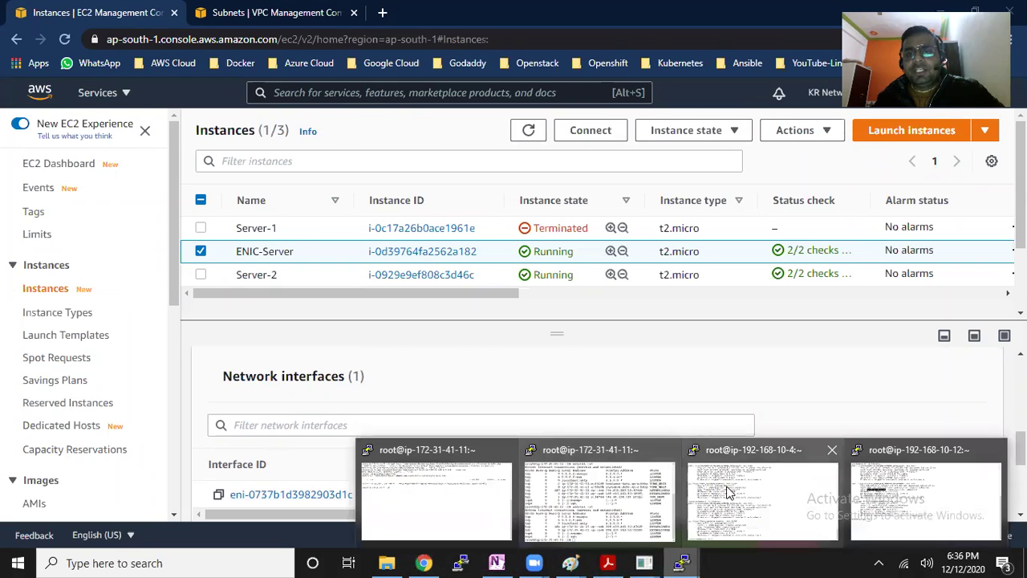
pyautogui.click(750, 509)
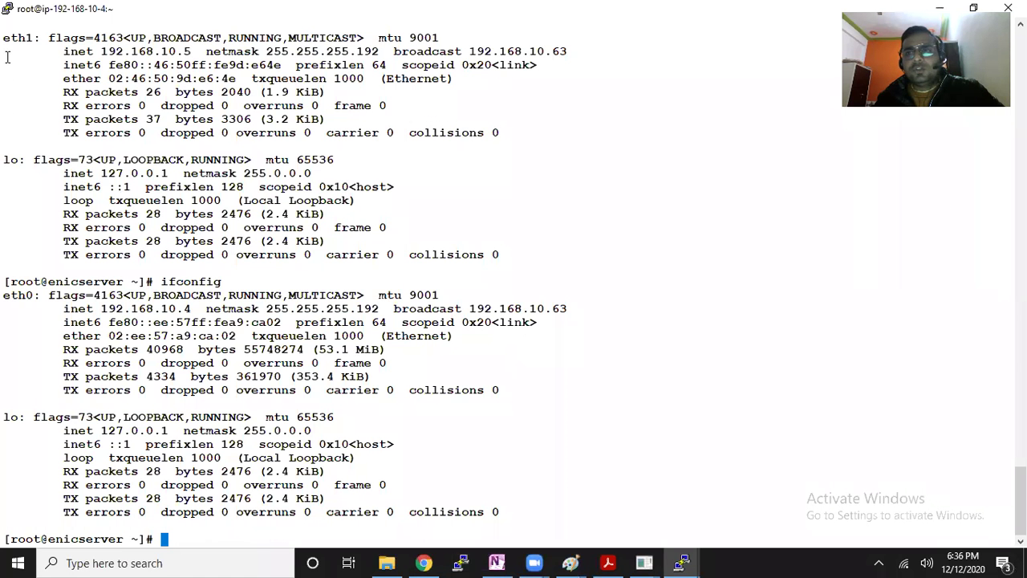
pyautogui.moveTo(2, 38); pyautogui.dragTo(39, 40)
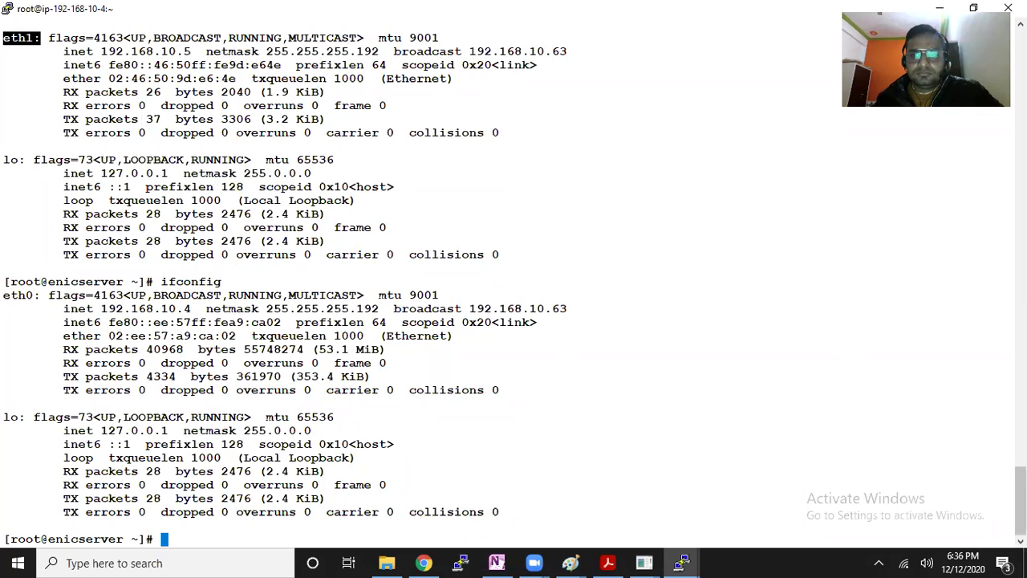
pyautogui.scroll(4, 755, 319)
pyautogui.scroll(3, 821, 429)
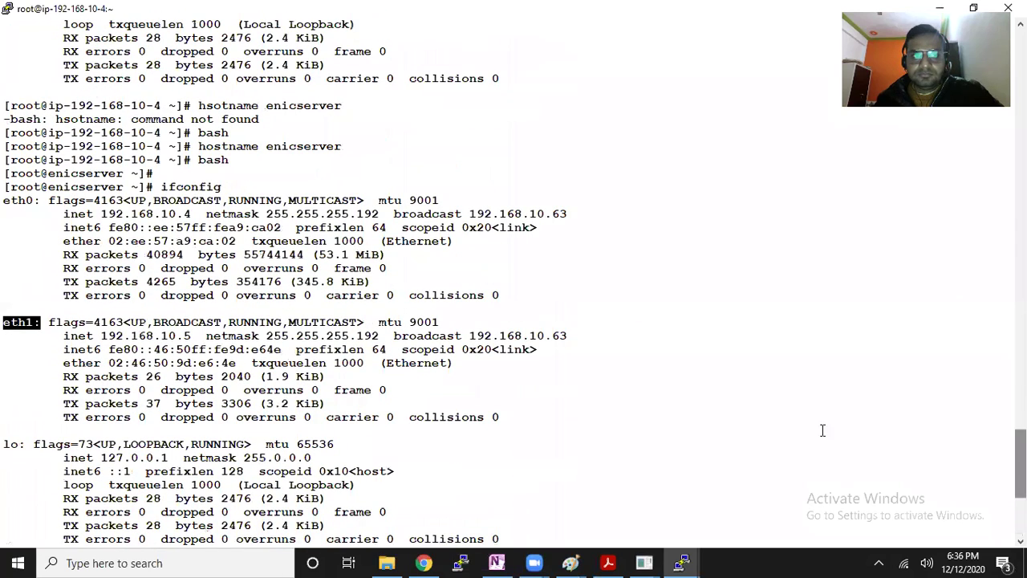
pyautogui.click(6, 205)
pyautogui.moveTo(6, 204); pyautogui.dragTo(34, 203)
pyautogui.moveTo(101, 214); pyautogui.dragTo(190, 214)
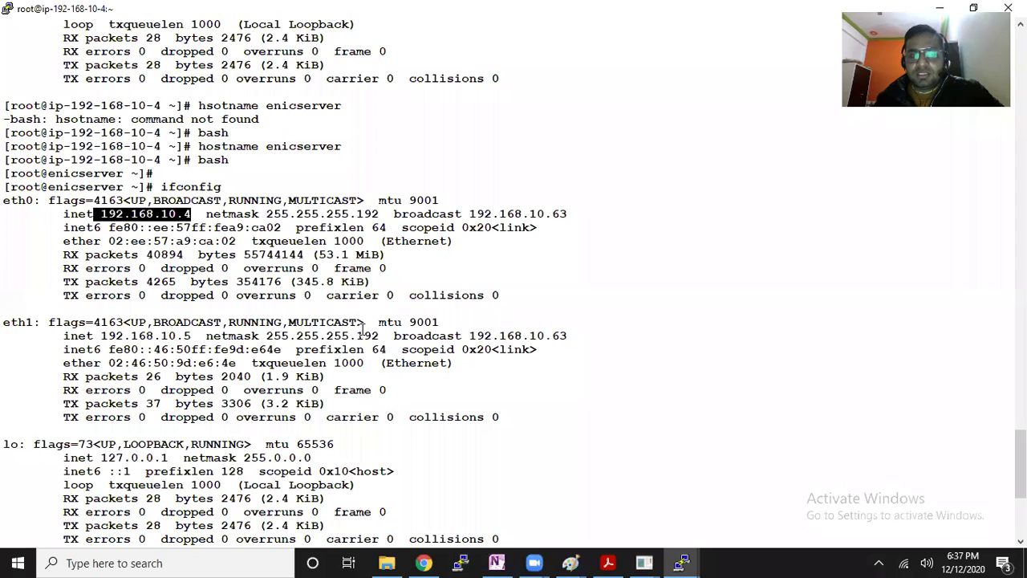
# Return to the EC2 console in Chrome and check the interface ID of ENIC-Server's primary network interface
pyautogui.click(425, 563)
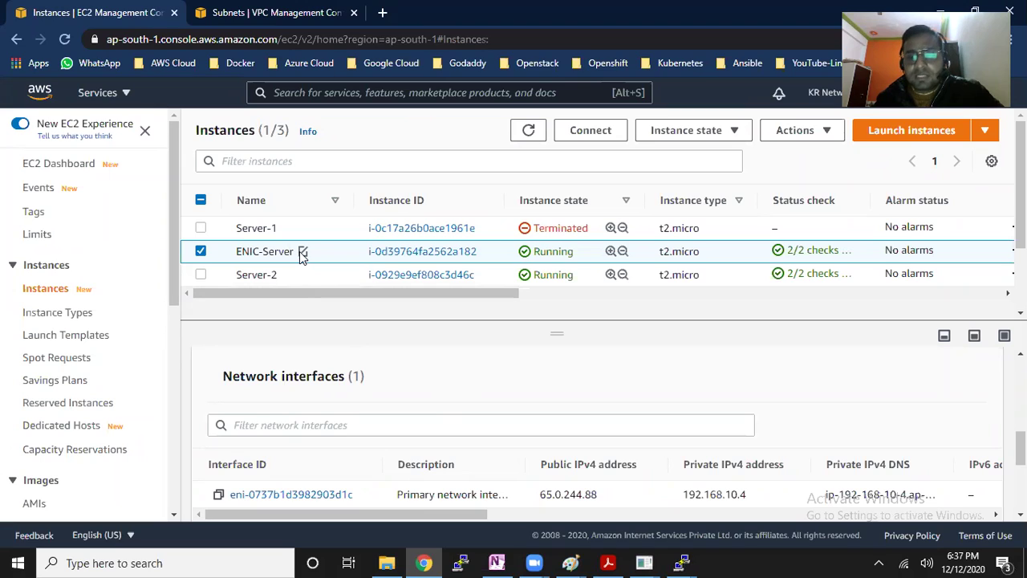
pyautogui.moveTo(239, 254); pyautogui.dragTo(284, 256)
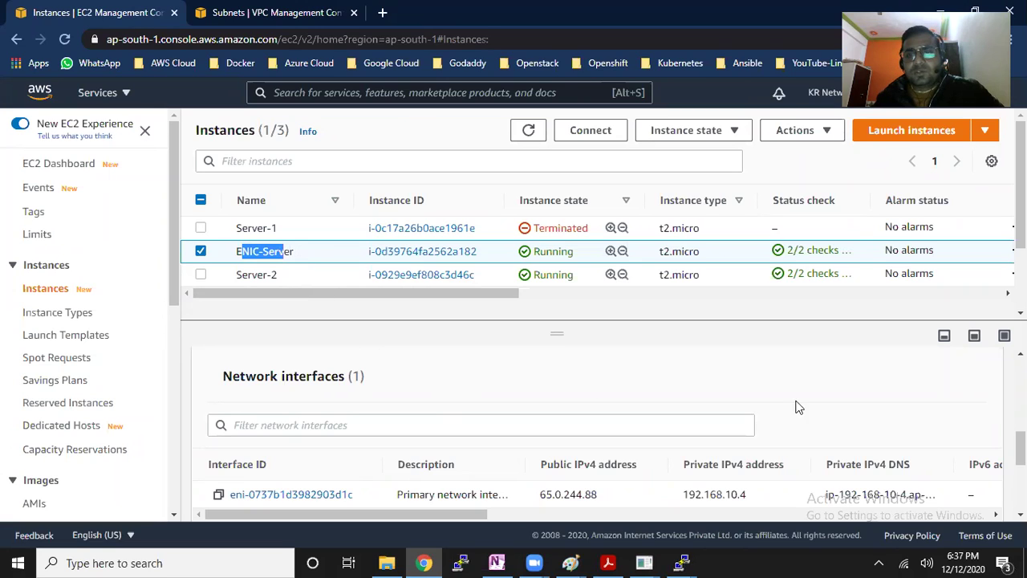
pyautogui.scroll(-1, 323, 440)
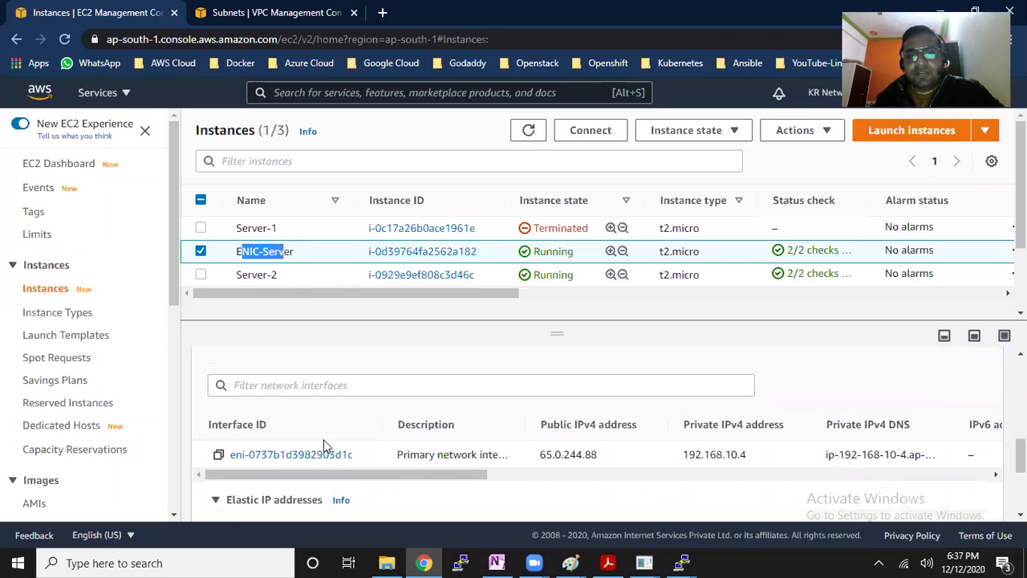
pyautogui.click(360, 461)
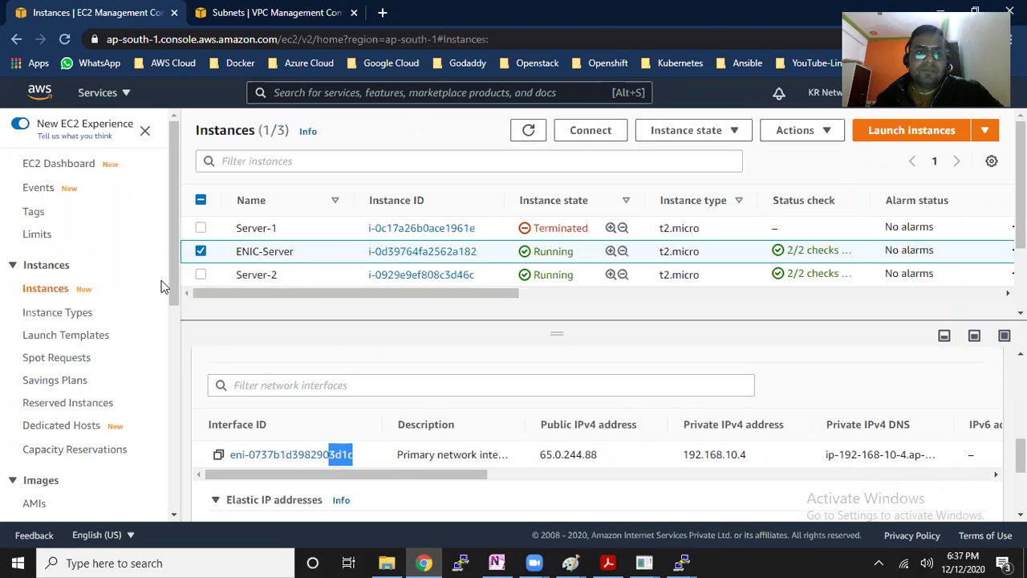
# Open the EC2 network interfaces list and select only ENIC-Server's primary interface, eni-0737b1d3982903d1c
pyautogui.moveTo(174, 296); pyautogui.dragTo(165, 420)
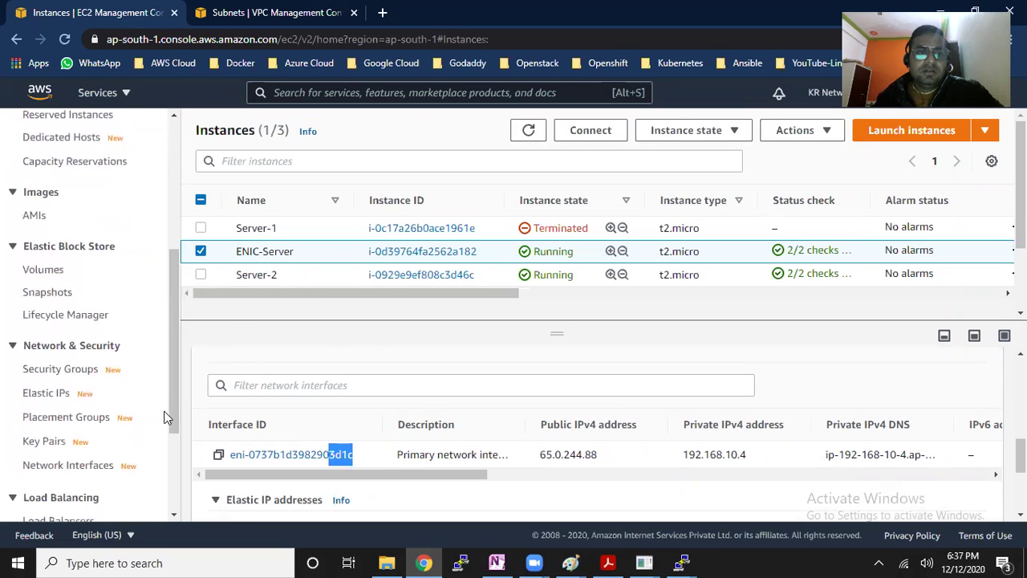
pyautogui.click(93, 468)
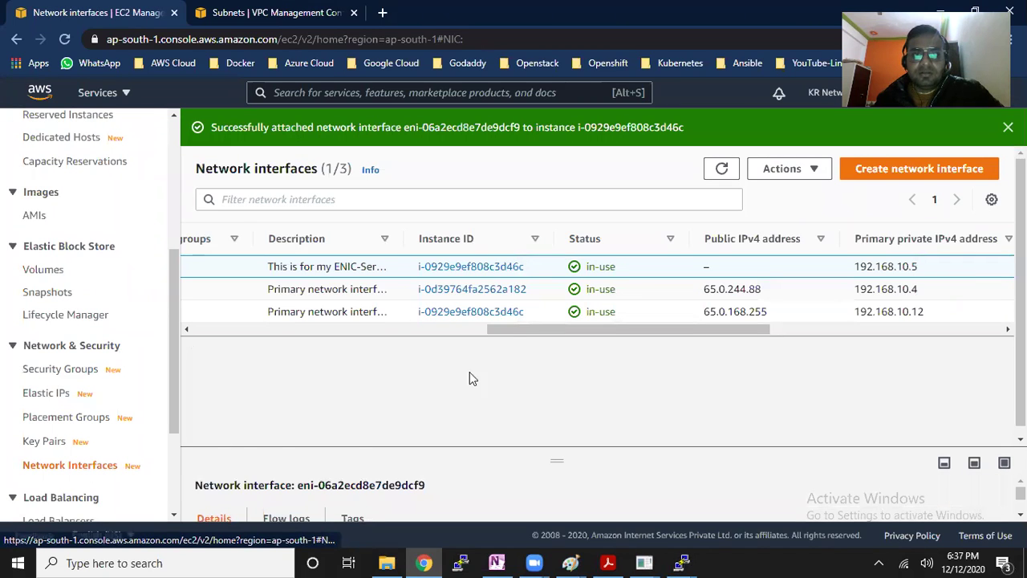
pyautogui.moveTo(518, 328); pyautogui.dragTo(215, 333)
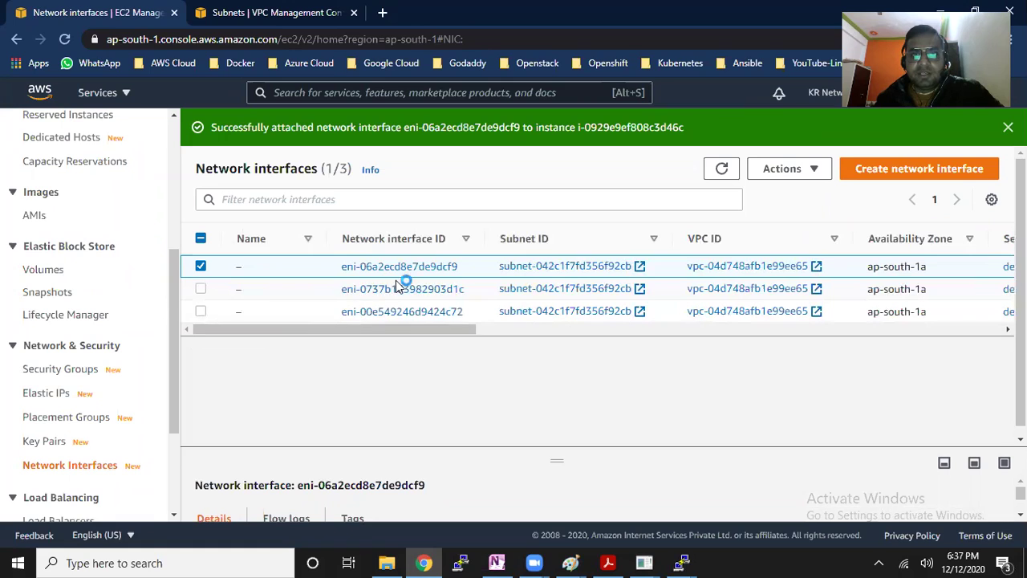
pyautogui.moveTo(464, 291); pyautogui.dragTo(441, 292)
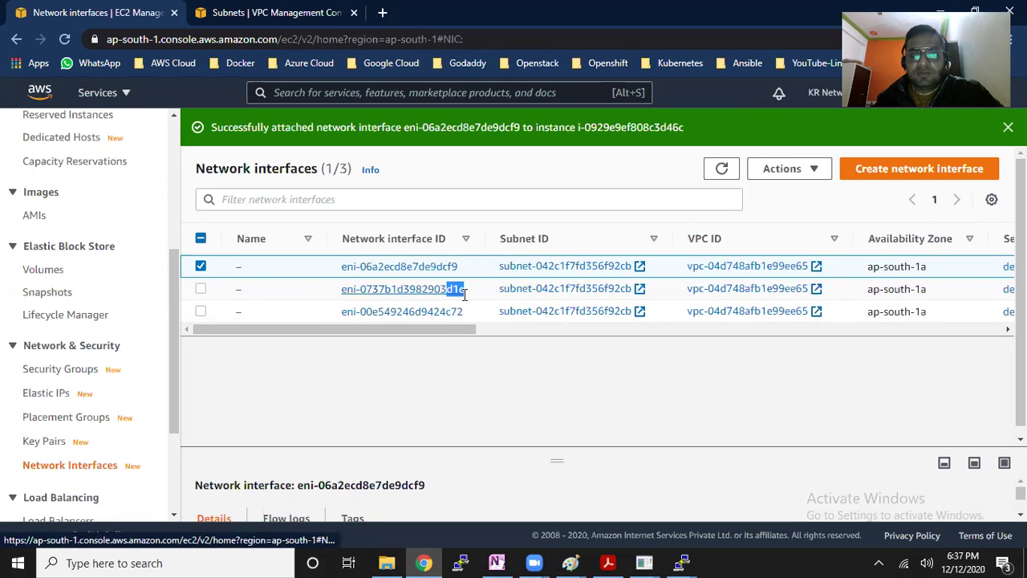
pyautogui.click(475, 296)
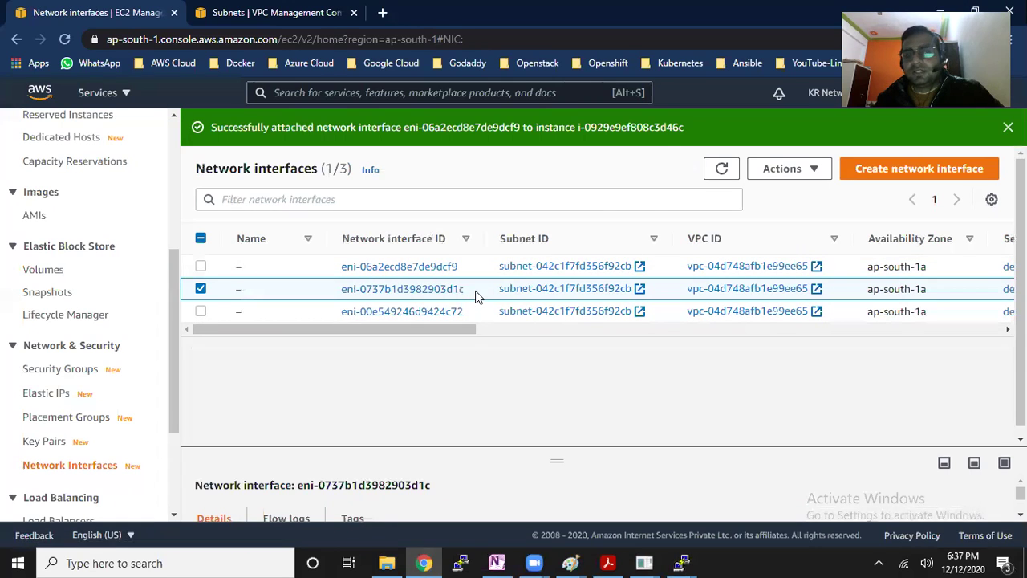
# Open IP address management for the selected interface and expand its eth0 IPv4 addresses
pyautogui.click(783, 170)
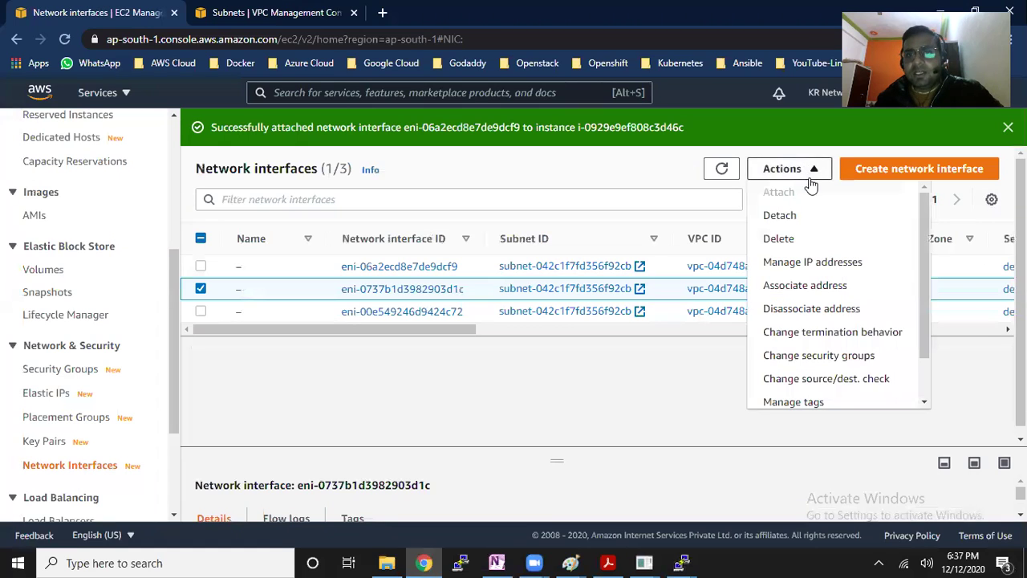
pyautogui.click(817, 263)
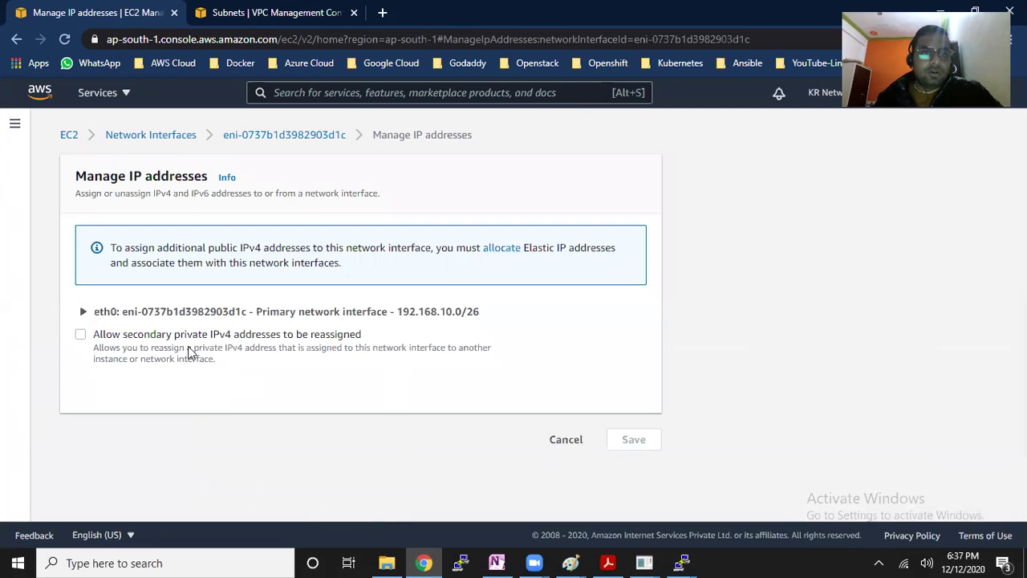
pyautogui.click(105, 318)
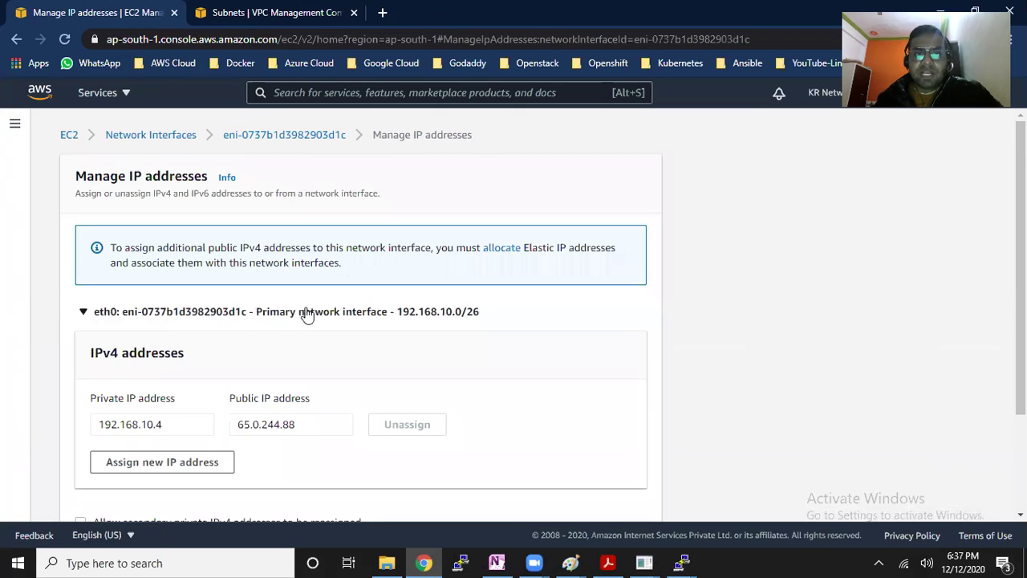
# Assign 192.168.10.10 as an additional private IP address on eth0, then save and confirm the change to the network interface
pyautogui.scroll(-2, 334, 350)
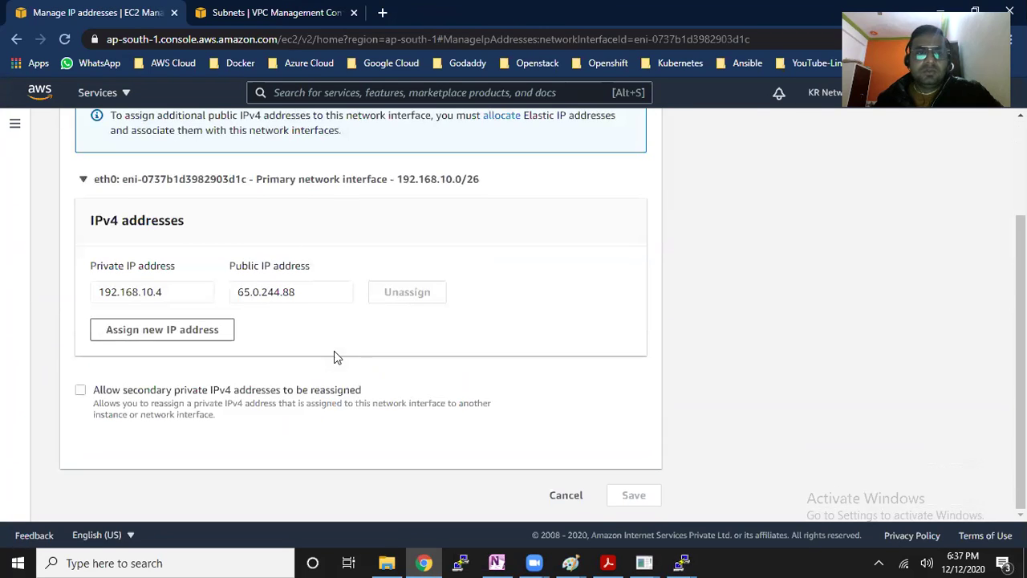
pyautogui.click(193, 341)
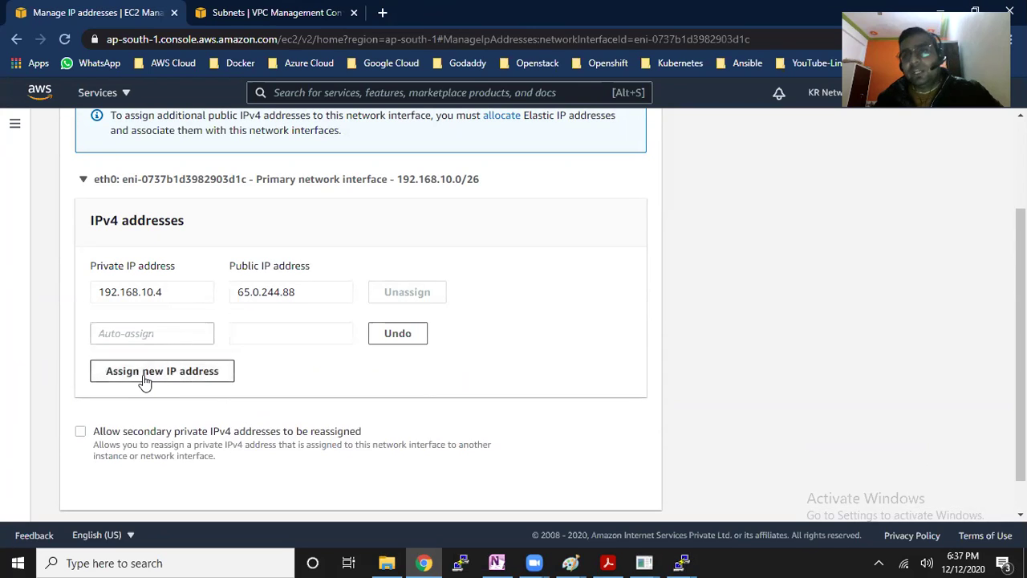
pyautogui.click(147, 333)
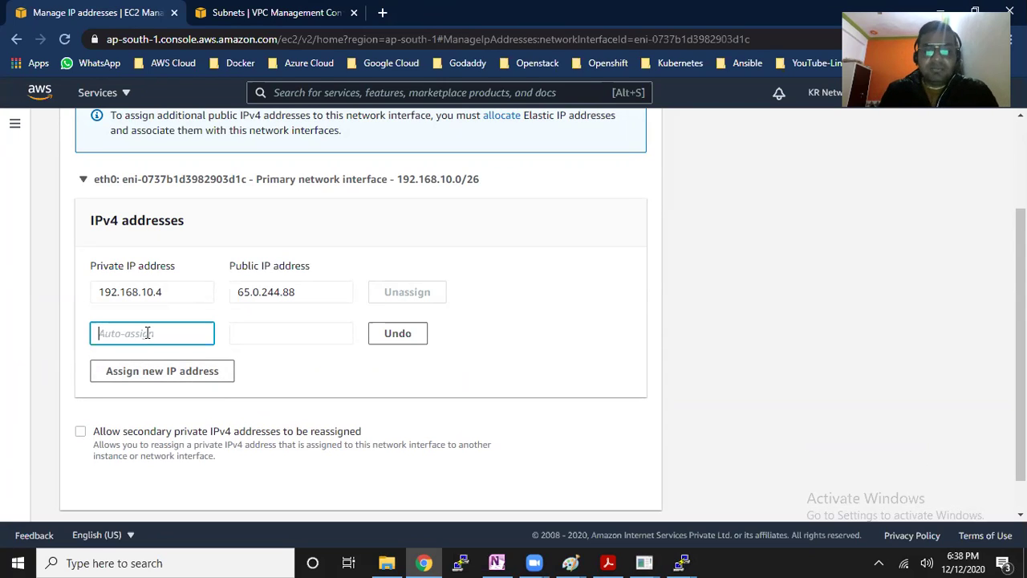
pyautogui.write('192.168')
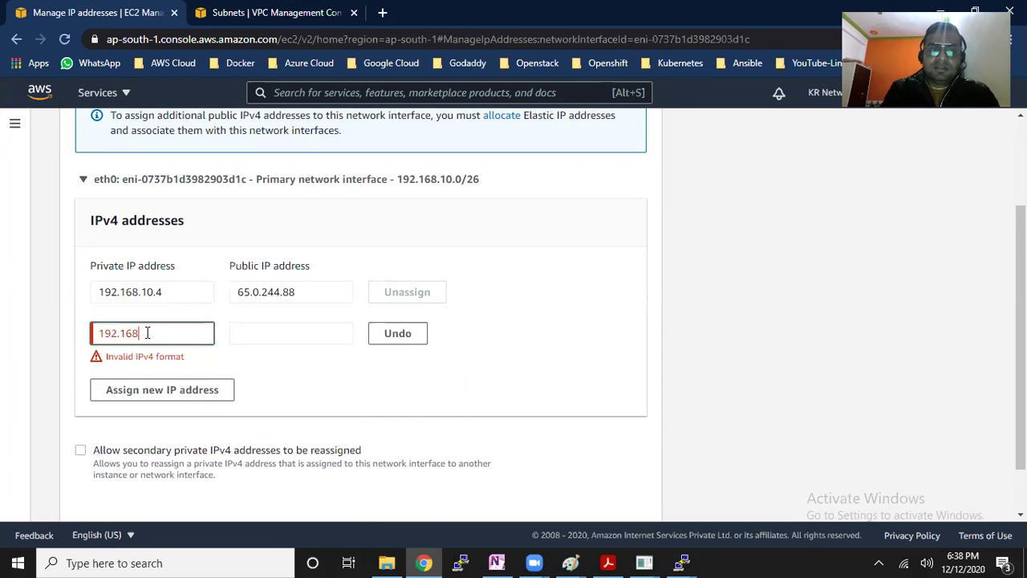
pyautogui.write('.10.')
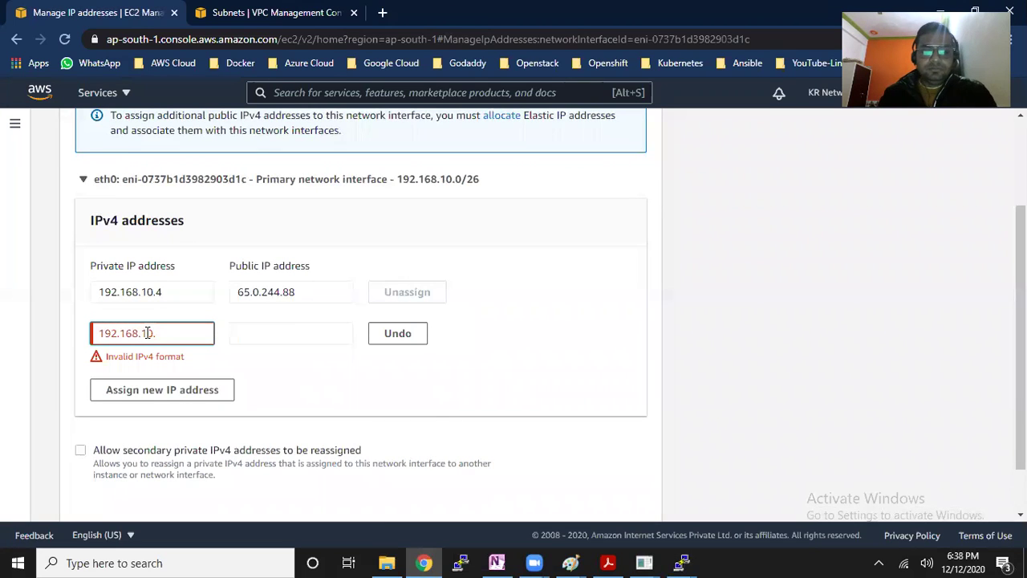
pyautogui.write('10')
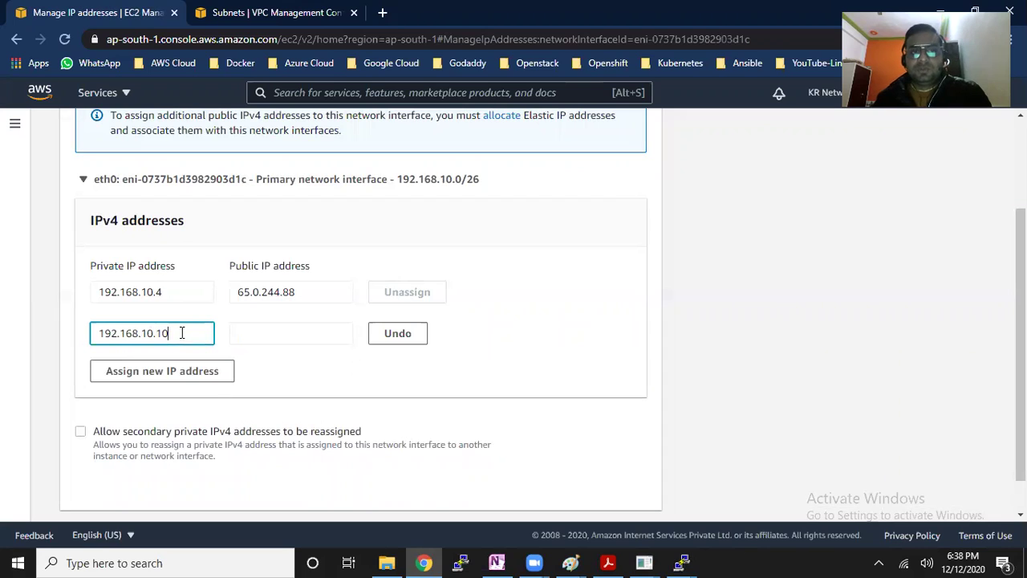
pyautogui.scroll(-1, 401, 334)
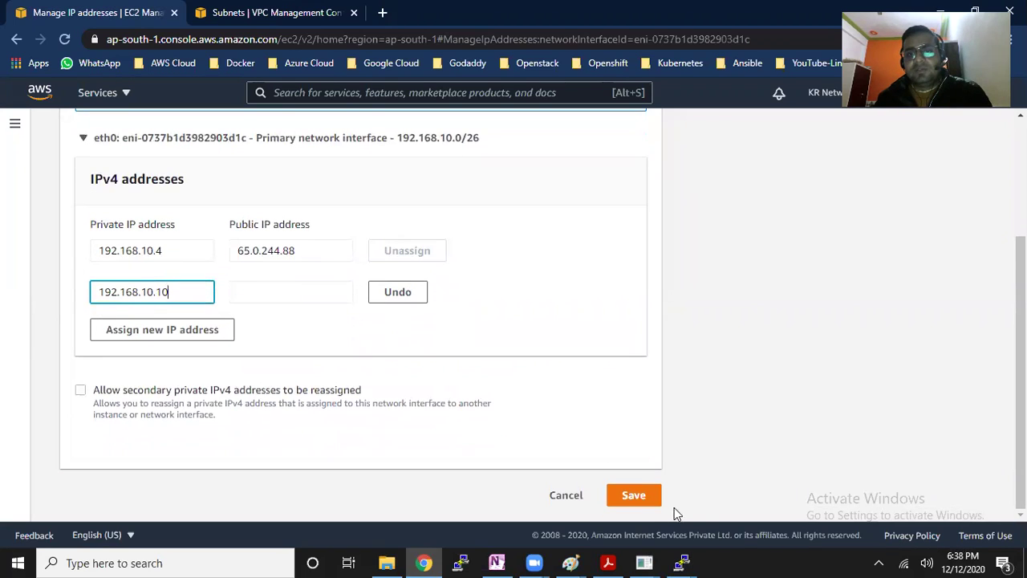
pyautogui.click(649, 500)
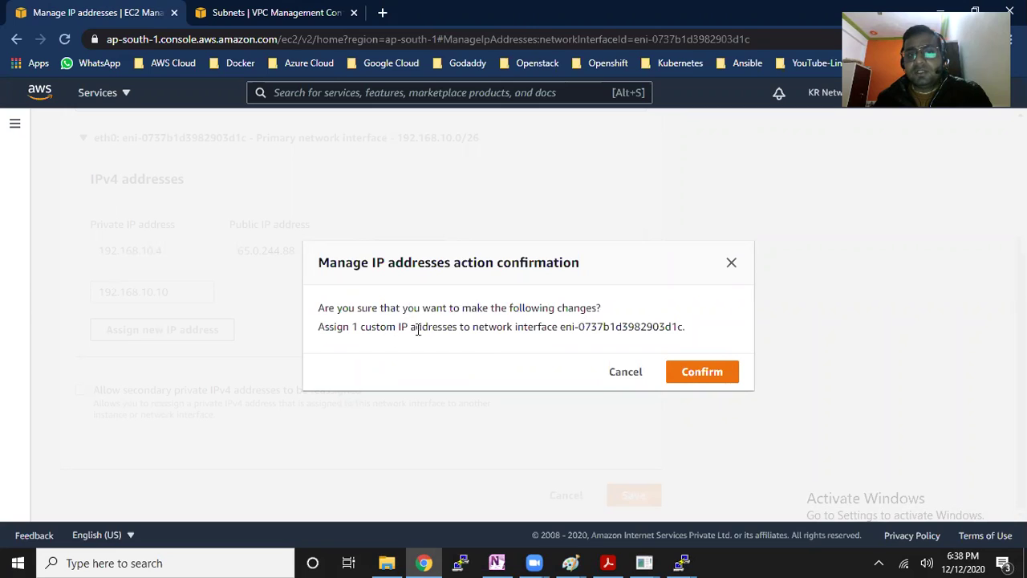
pyautogui.moveTo(558, 328); pyautogui.dragTo(647, 328)
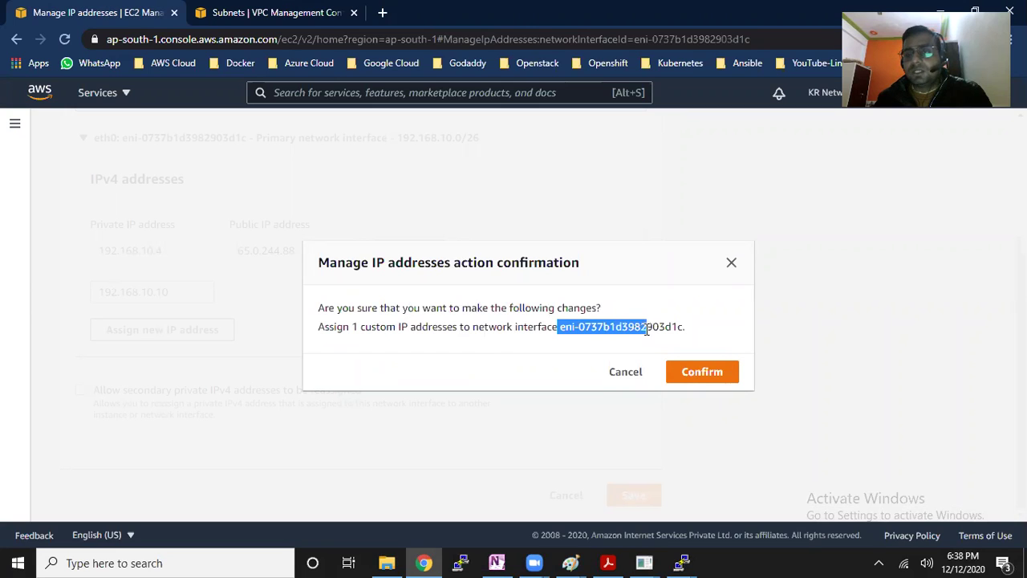
pyautogui.click(695, 377)
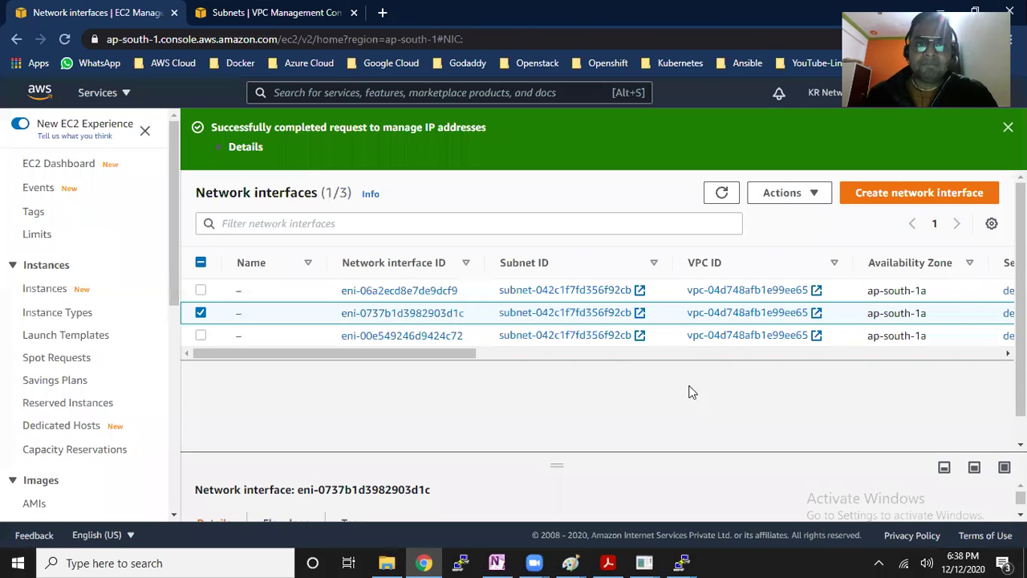
# Refresh the network interfaces list and check the primary and secondary private IPv4 addresses of eni-0737b1d3982903d1c
pyautogui.moveTo(384, 352); pyautogui.dragTo(799, 377)
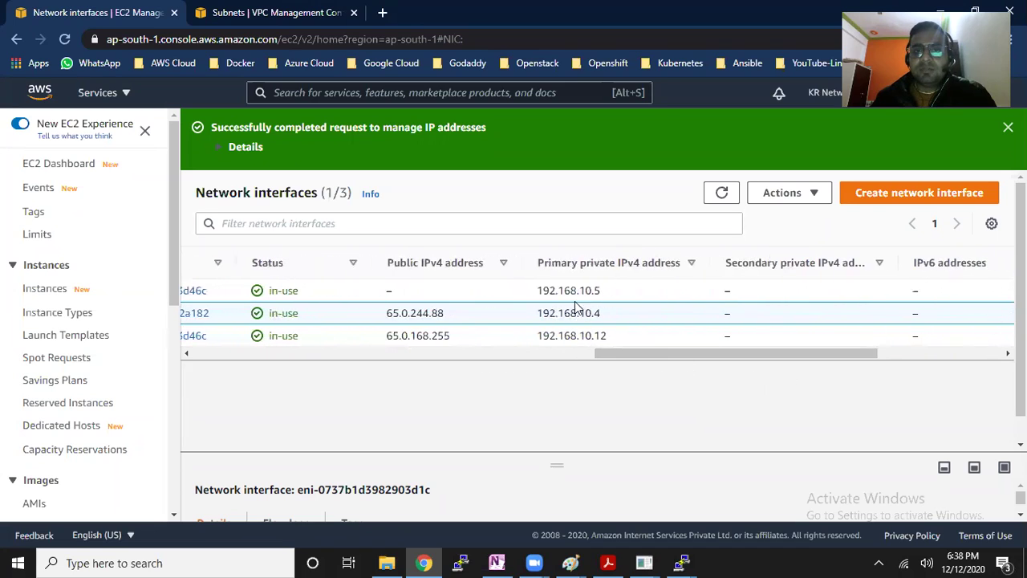
pyautogui.moveTo(556, 313); pyautogui.dragTo(578, 313)
pyautogui.click(721, 193)
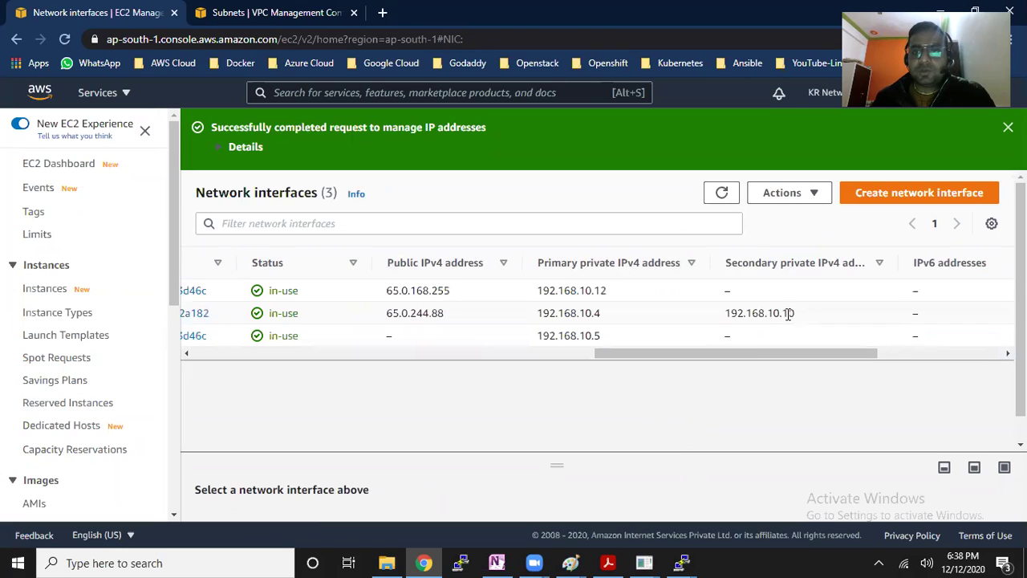
pyautogui.moveTo(794, 313); pyautogui.dragTo(771, 313)
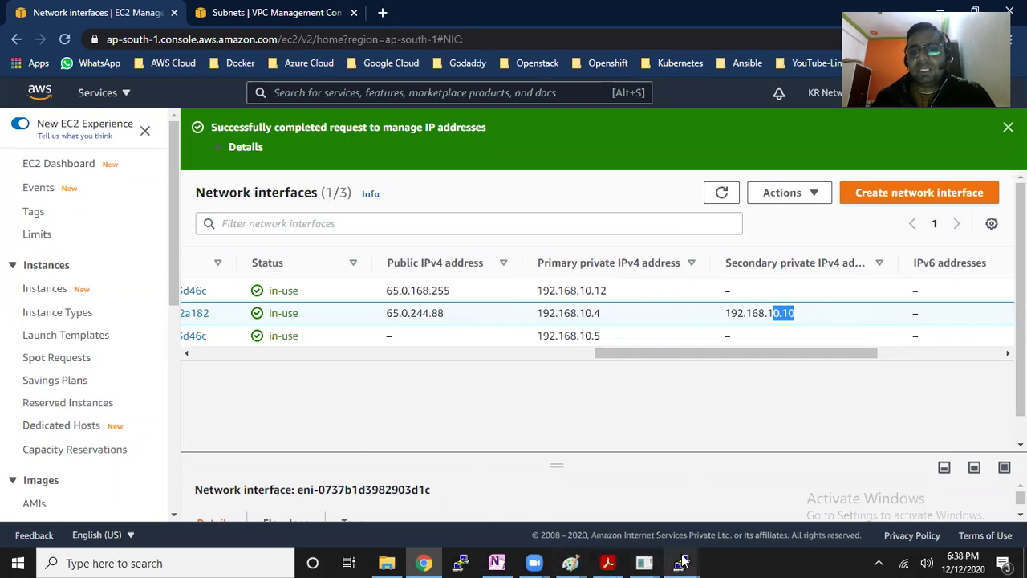
# Switch to the root@ip-192-168-10-4 PuTTY terminal and clear its screen
pyautogui.moveTo(682, 561)
pyautogui.click(758, 497)
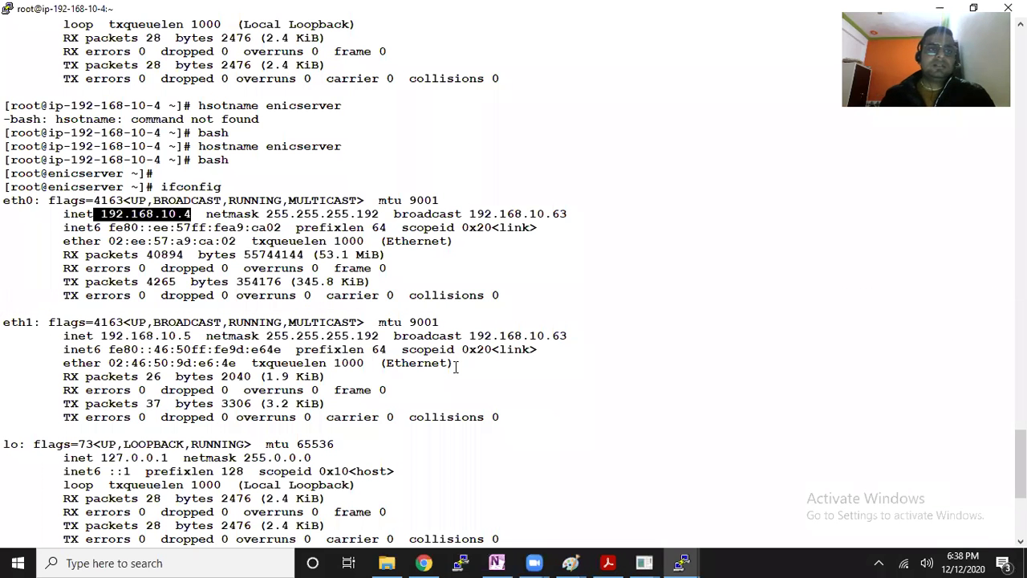
pyautogui.scroll(-10, 455, 367)
pyautogui.press('Return')
pyautogui.press('Return')
pyautogui.press('Return')
pyautogui.press('Return')
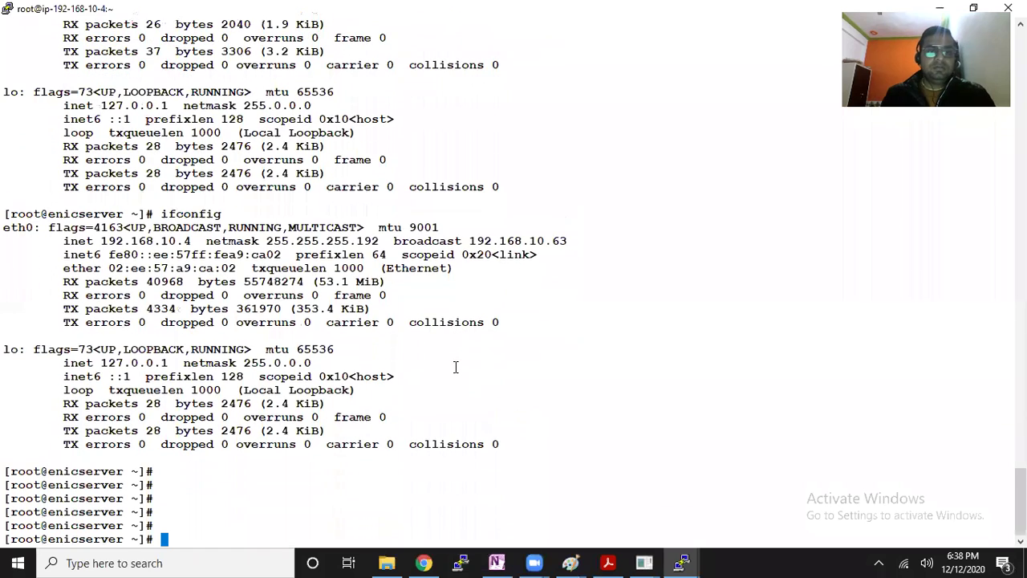
pyautogui.hotkey('ctrl', 'l')
pyautogui.press('Return')
pyautogui.press('Return')
# Run ip a and ifconfig on enicserver to check which inet addresses eth0 has
pyautogui.write('ip a')
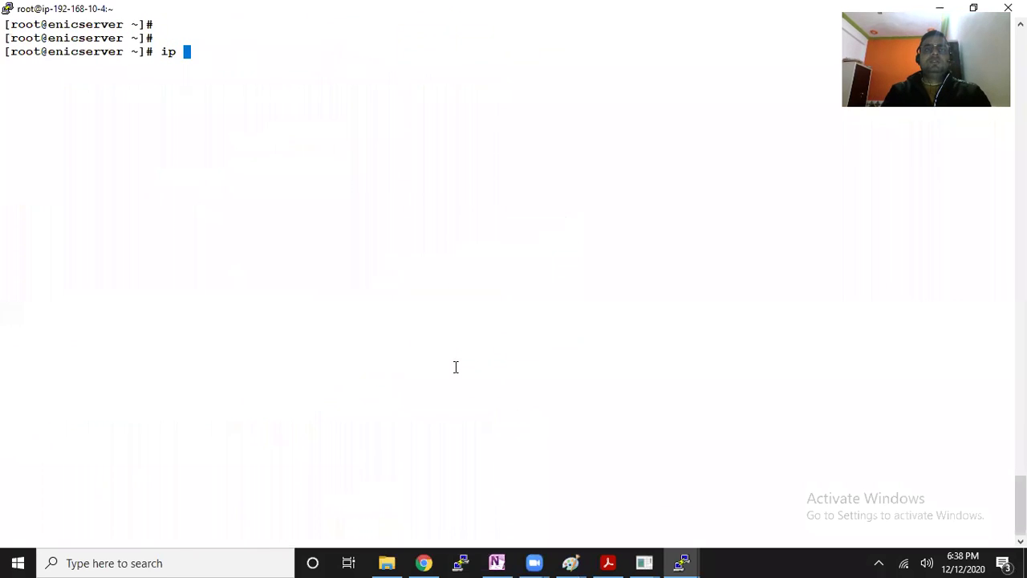
pyautogui.press('Return')
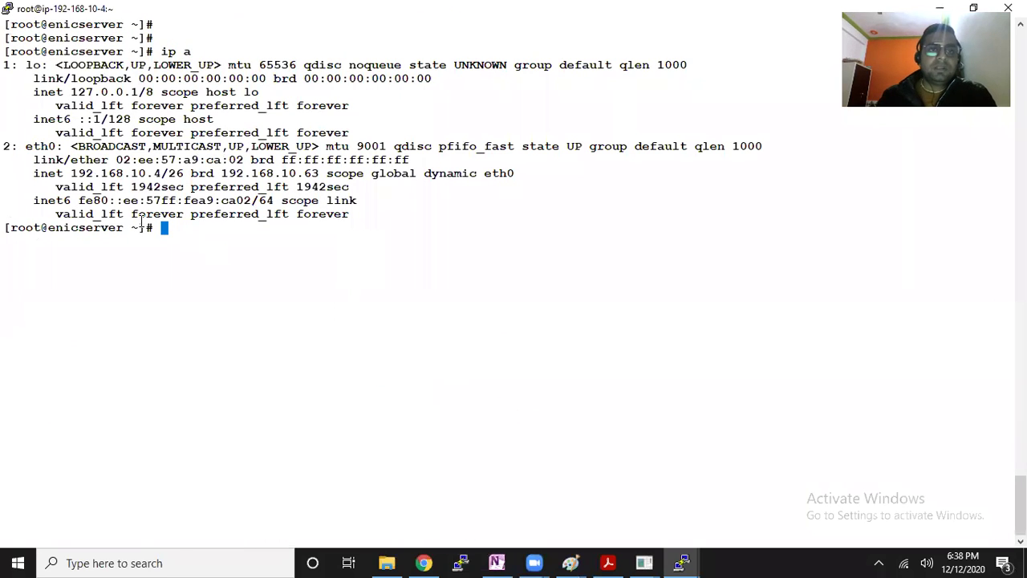
pyautogui.moveTo(86, 173); pyautogui.dragTo(159, 174)
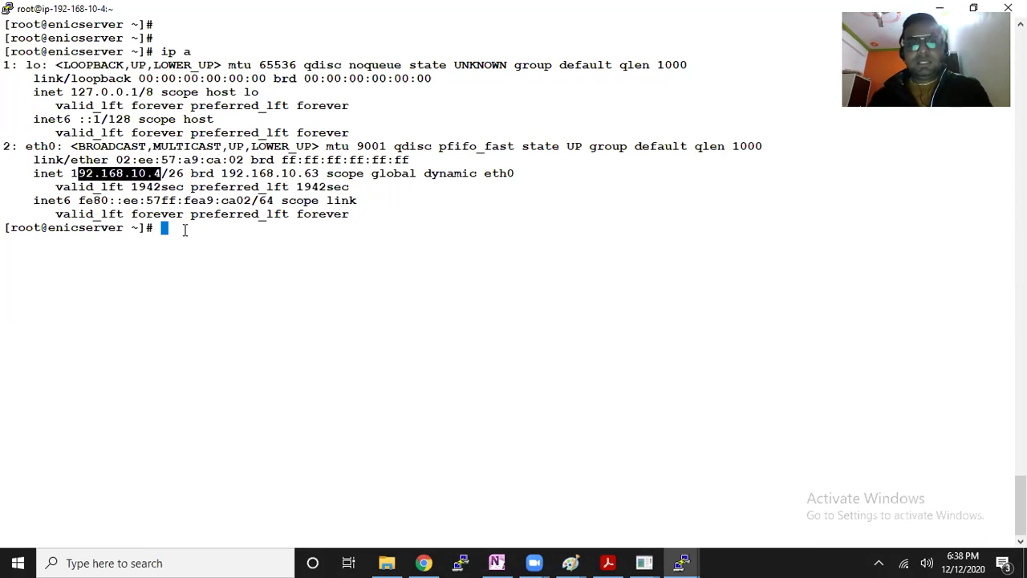
pyautogui.write('ifconfig')
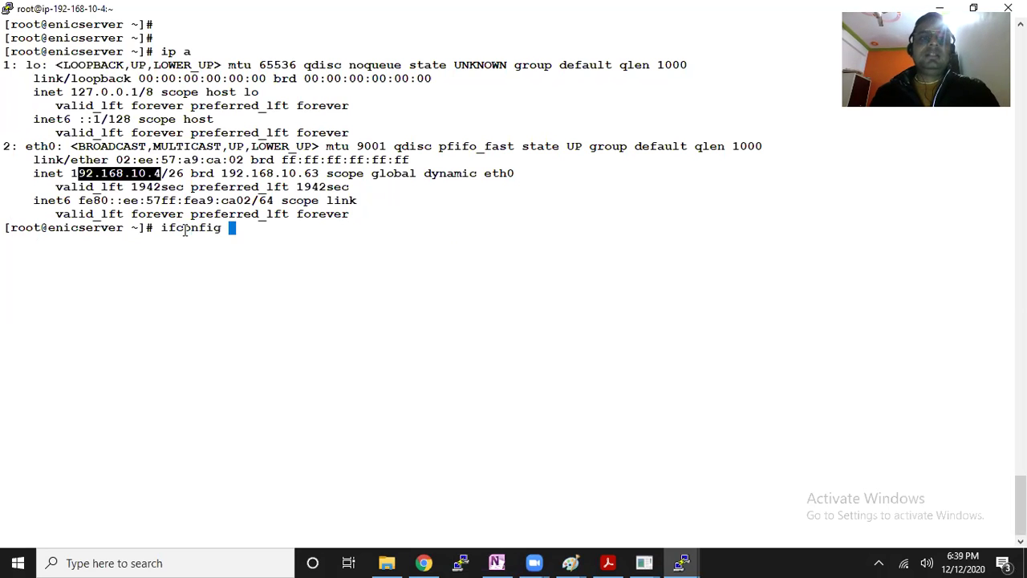
pyautogui.press('Return')
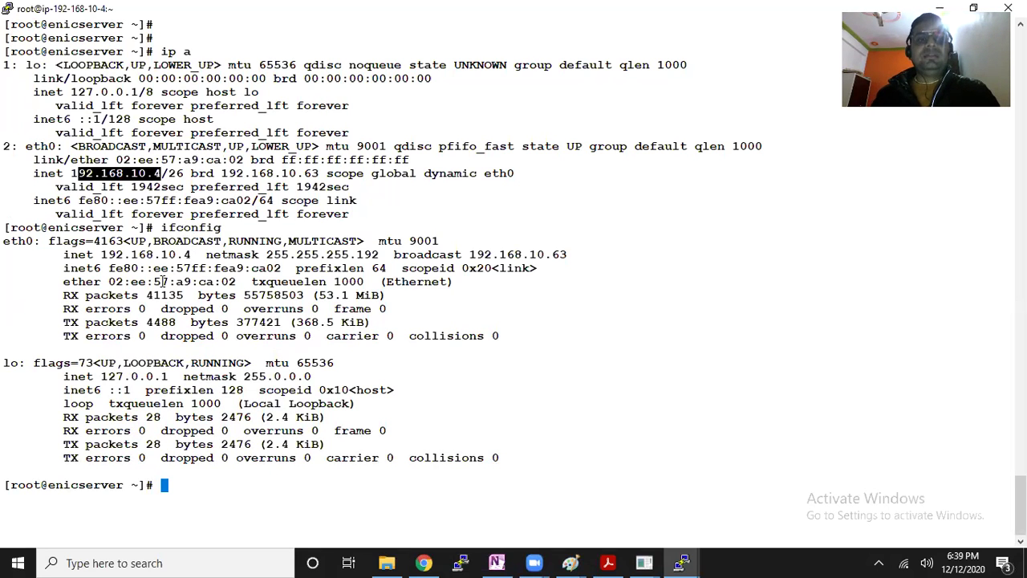
# Clear the terminal and restart the network service with systemctl restart network
pyautogui.hotkey('ctrl', 'l')
pyautogui.press('Return')
pyautogui.press('Return')
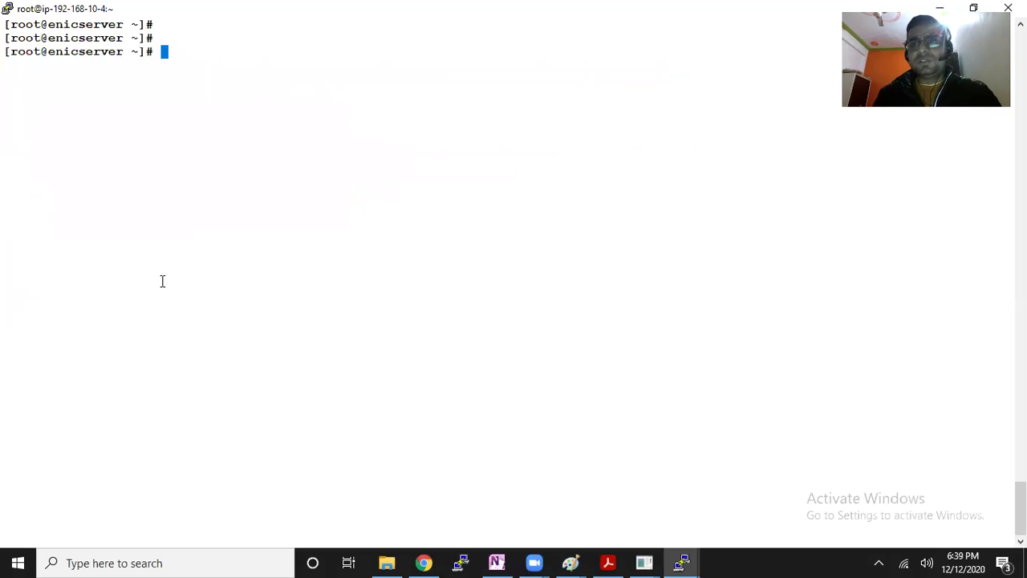
pyautogui.write('systemctl ')
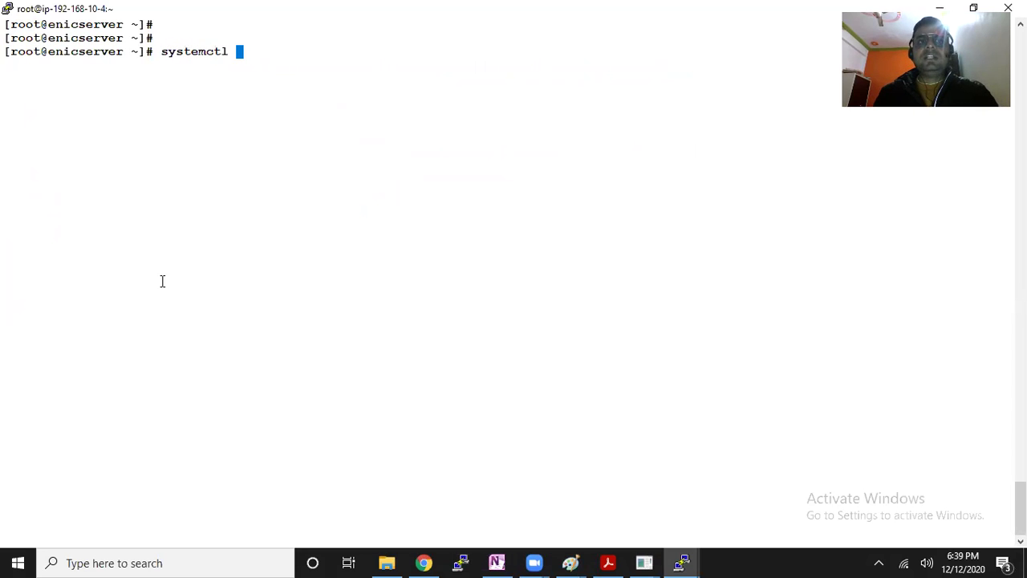
pyautogui.write('restart')
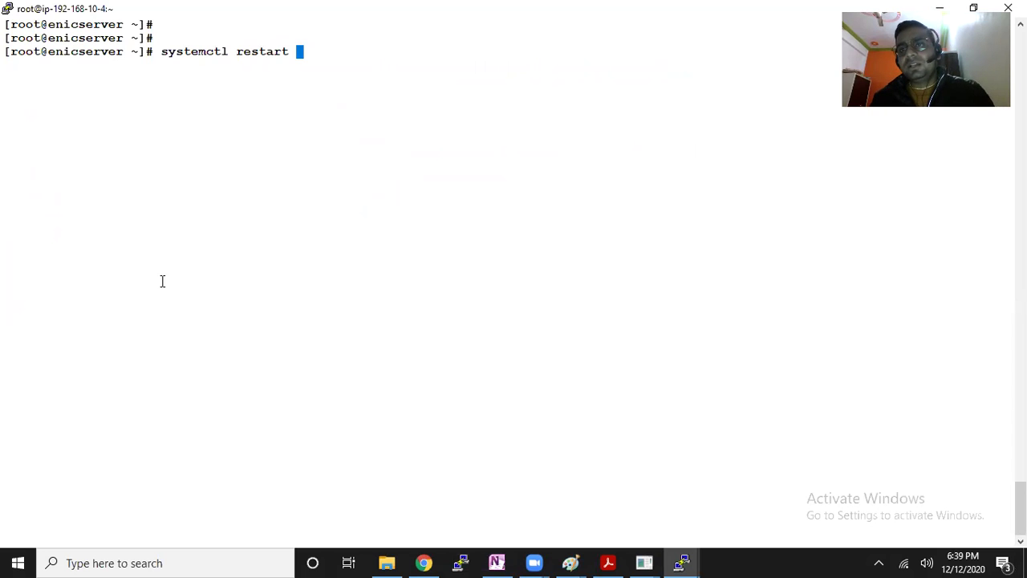
pyautogui.write('network')
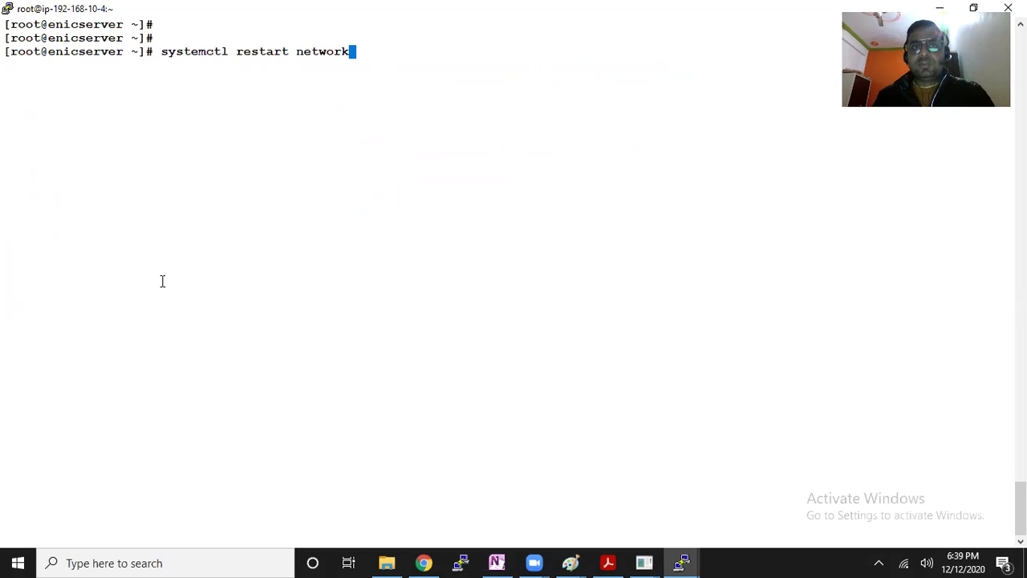
pyautogui.press('Return')
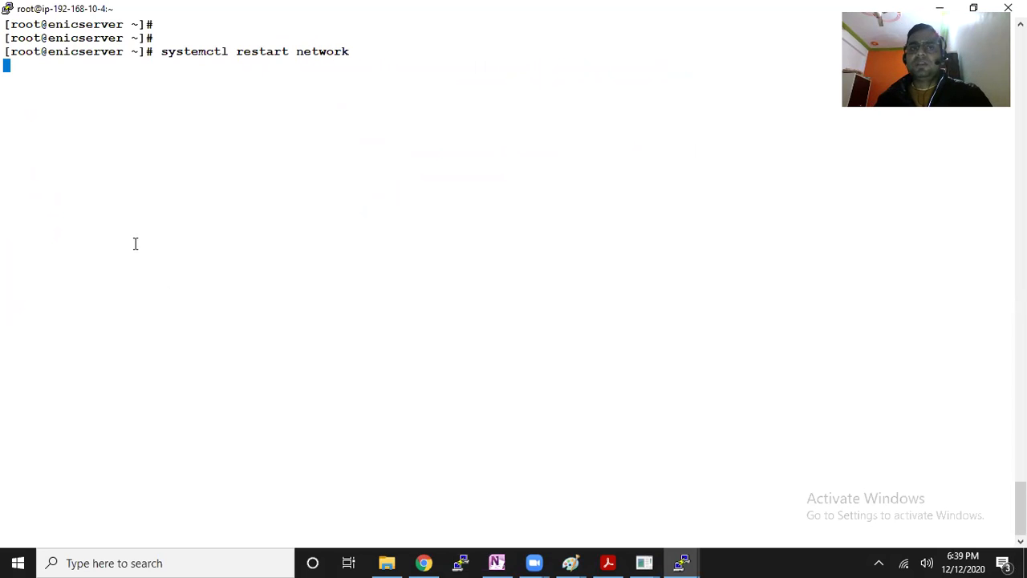
# Run ip a again and check eth0's primary and secondary inet addresses
pyautogui.write('ip a')
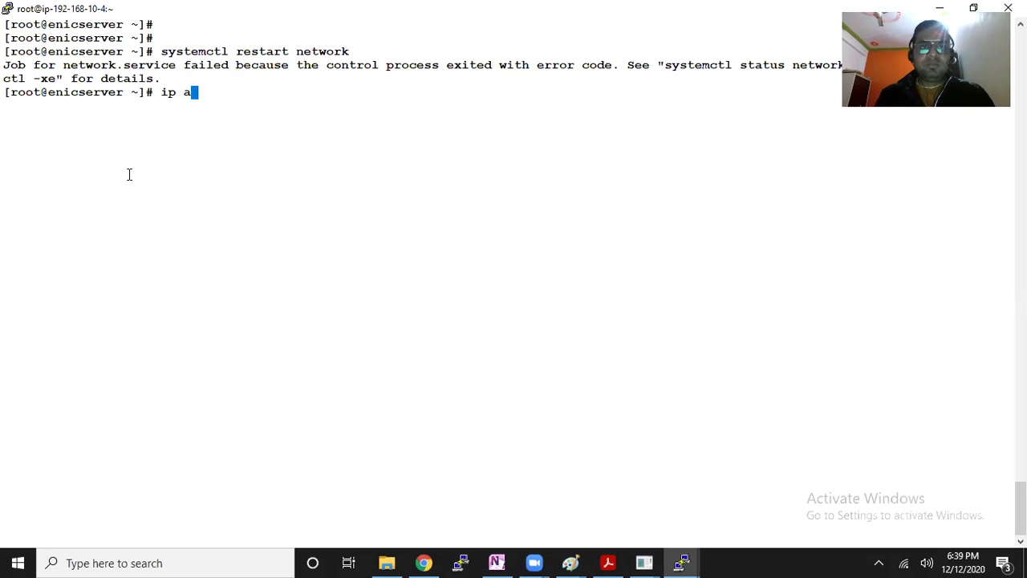
pyautogui.press('Return')
pyautogui.moveTo(116, 213); pyautogui.dragTo(160, 215)
pyautogui.moveTo(114, 241); pyautogui.dragTo(168, 242)
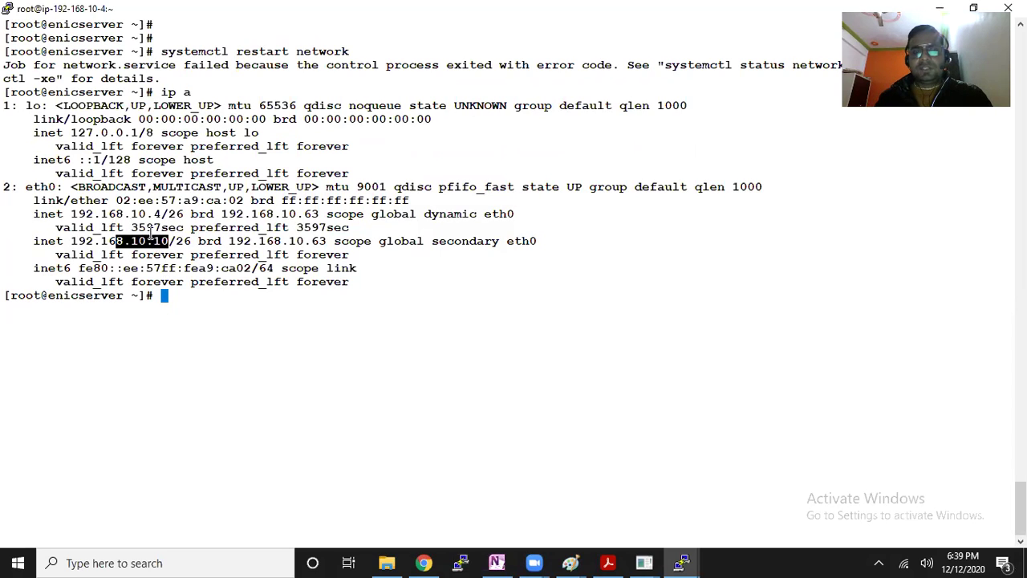
# Test the web page on the secondary address by running curl 192.168.10.10
pyautogui.write('curl')
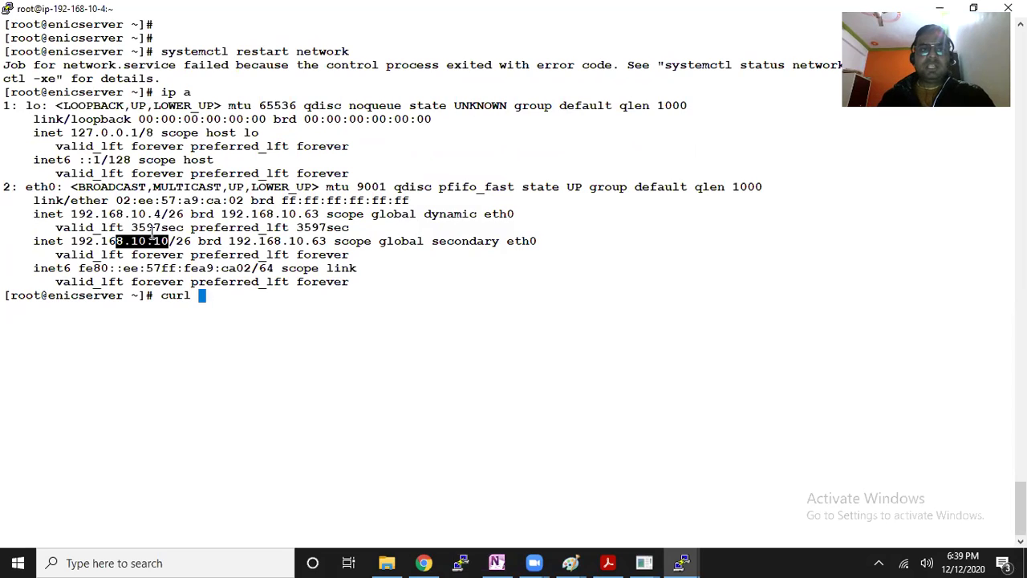
pyautogui.moveTo(71, 241); pyautogui.dragTo(169, 241)
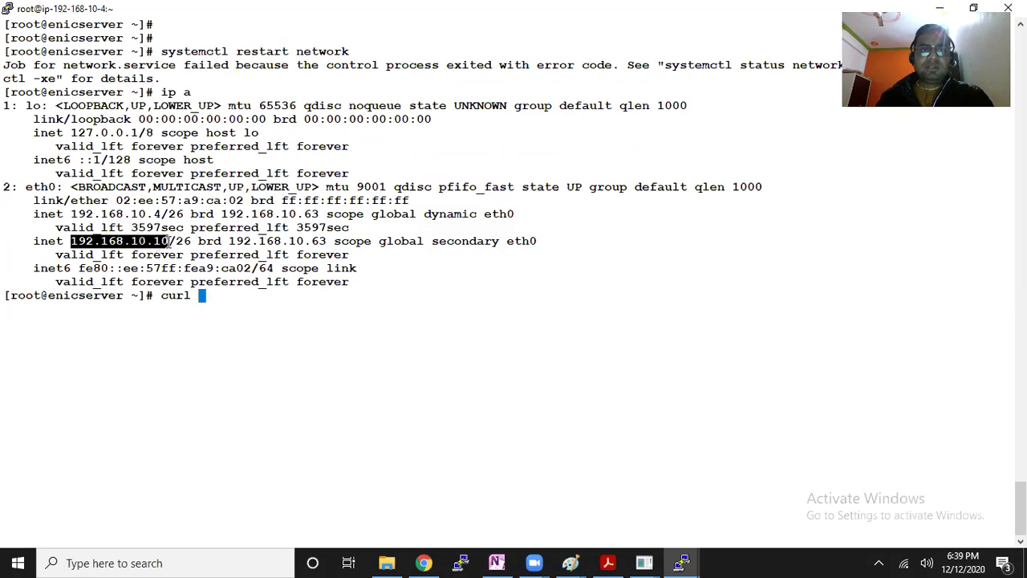
pyautogui.rightClick(248, 293)
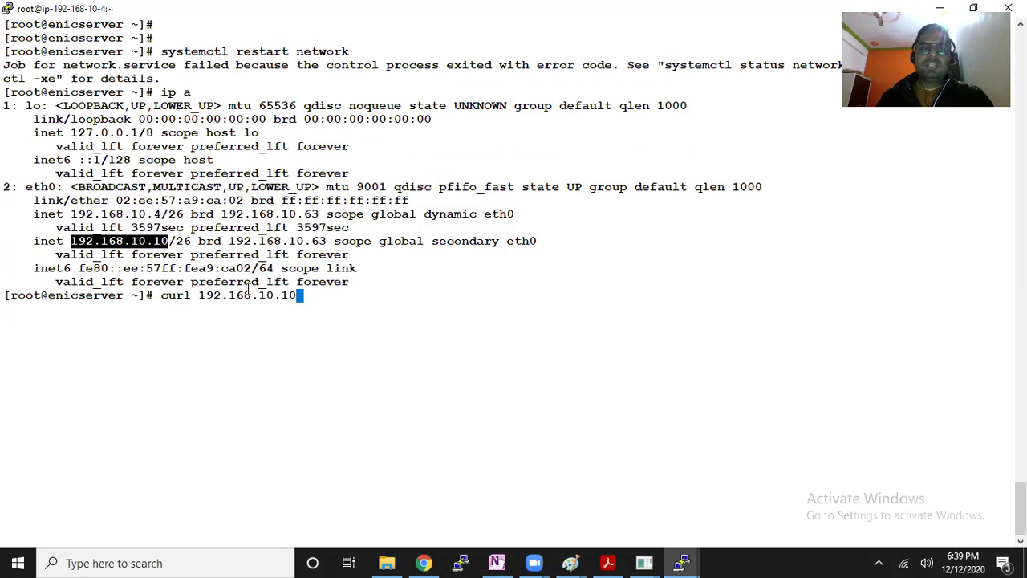
pyautogui.press('Return')
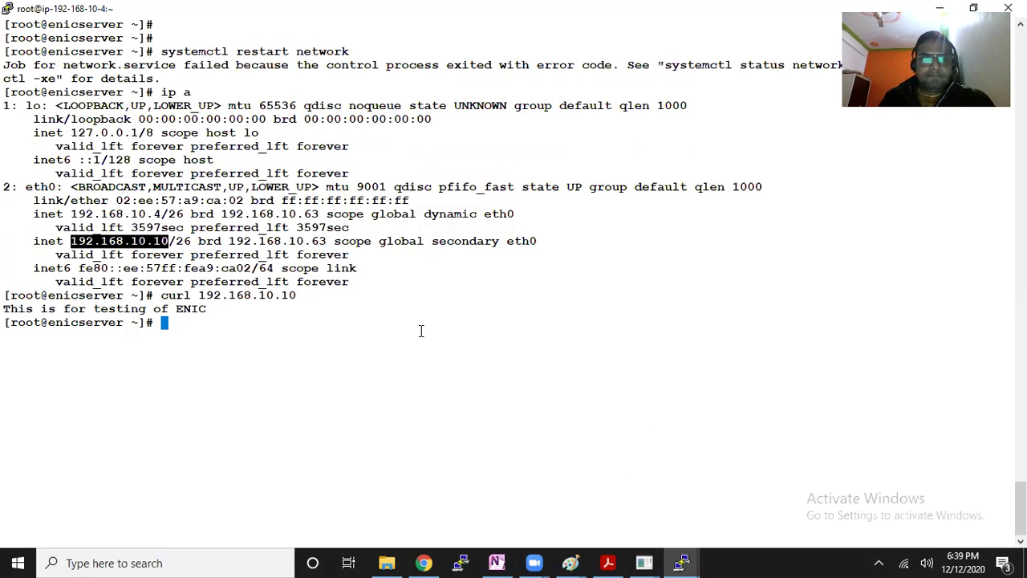
pyautogui.moveTo(199, 295); pyautogui.dragTo(296, 296)
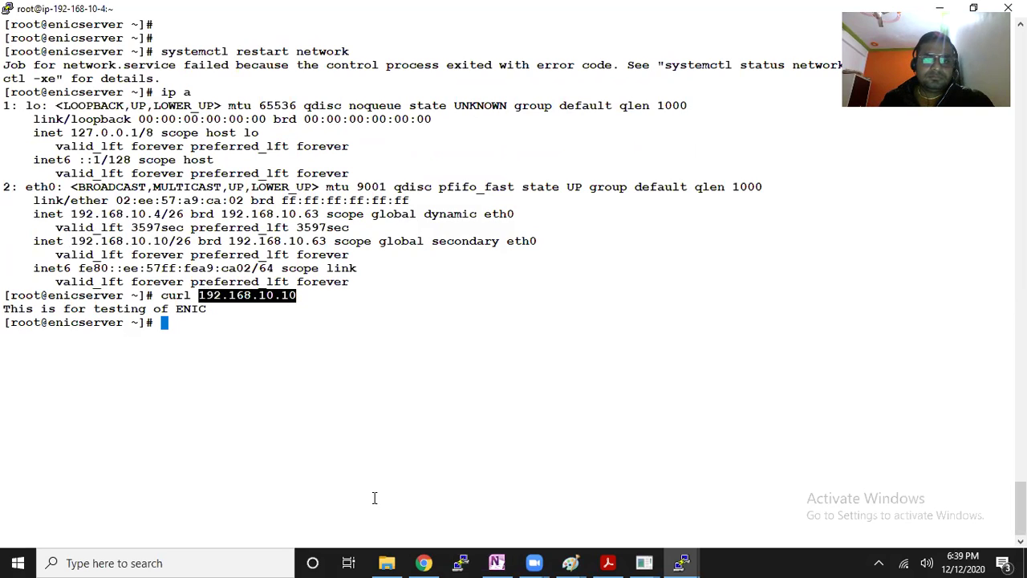
# Switch to the Paint window containing the Lab-6 ENIC diagram
pyautogui.click(574, 556)
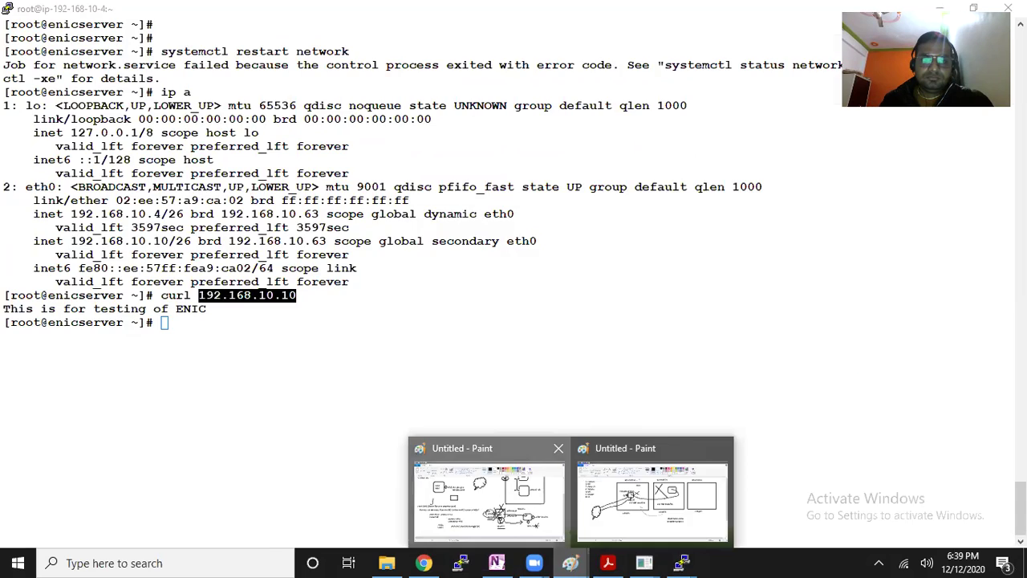
pyautogui.click(515, 480)
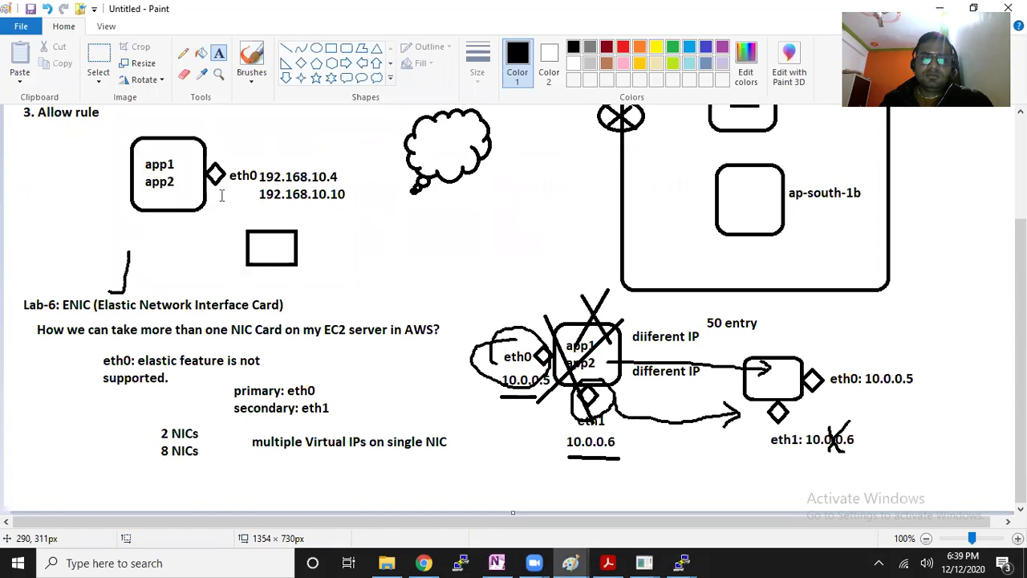